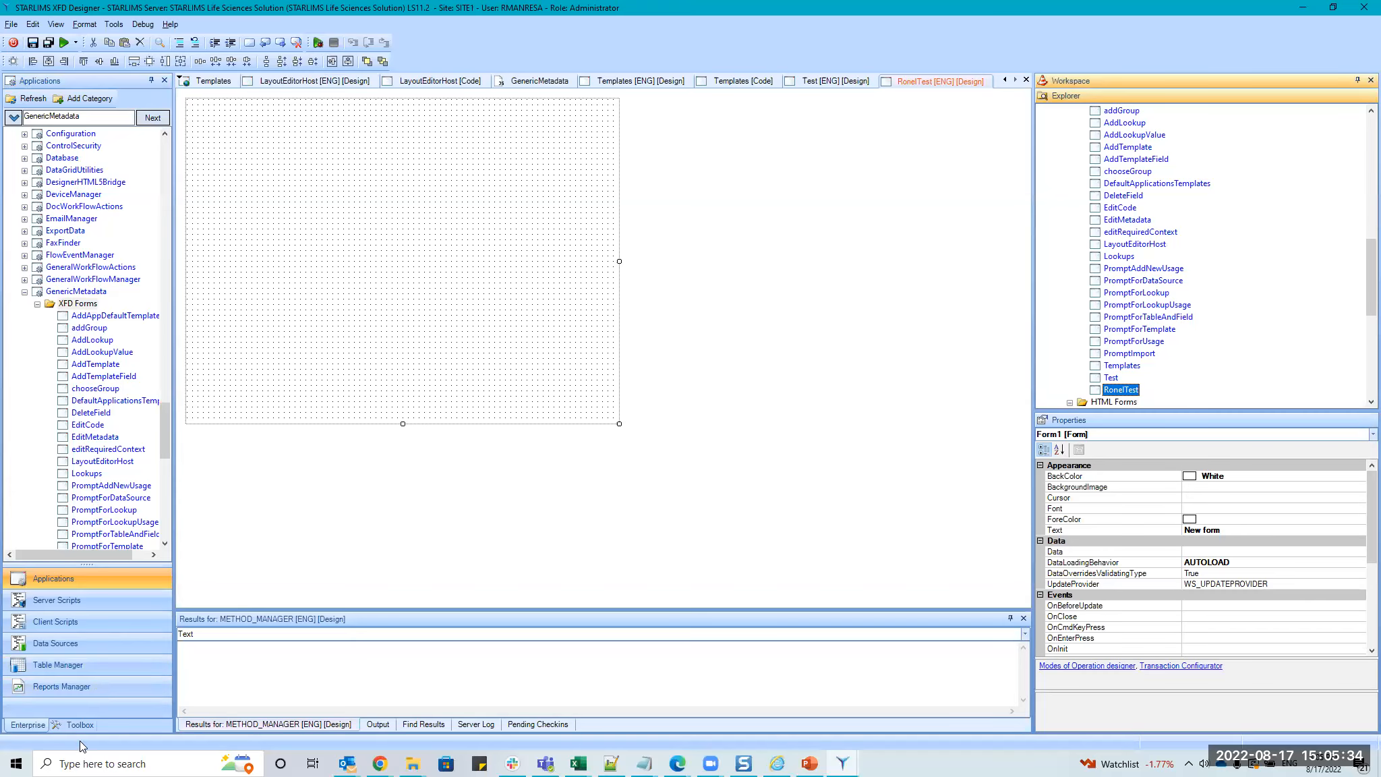
Place two Button controls side by side near the form's upper edge and a DataGrid below them.
{"action": "left_click", "coordinate": [35, 142]}
{"action": "left_click", "coordinate": [280, 164]}
{"action": "left_click", "coordinate": [41, 141]}
{"action": "left_click", "coordinate": [371, 164]}
{"action": "left_click", "coordinate": [38, 229]}
{"action": "left_click", "coordinate": [235, 223]}
Move the two buttons together to the form's upper-left corner and position the data grid just below them.
{"action": "left_click", "coordinate": [33, 43]}
{"action": "left_click_drag", "start_coordinate": [259, 147], "coordinate": [429, 183]}
{"action": "left_click_drag", "start_coordinate": [289, 167], "coordinate": [208, 118]}
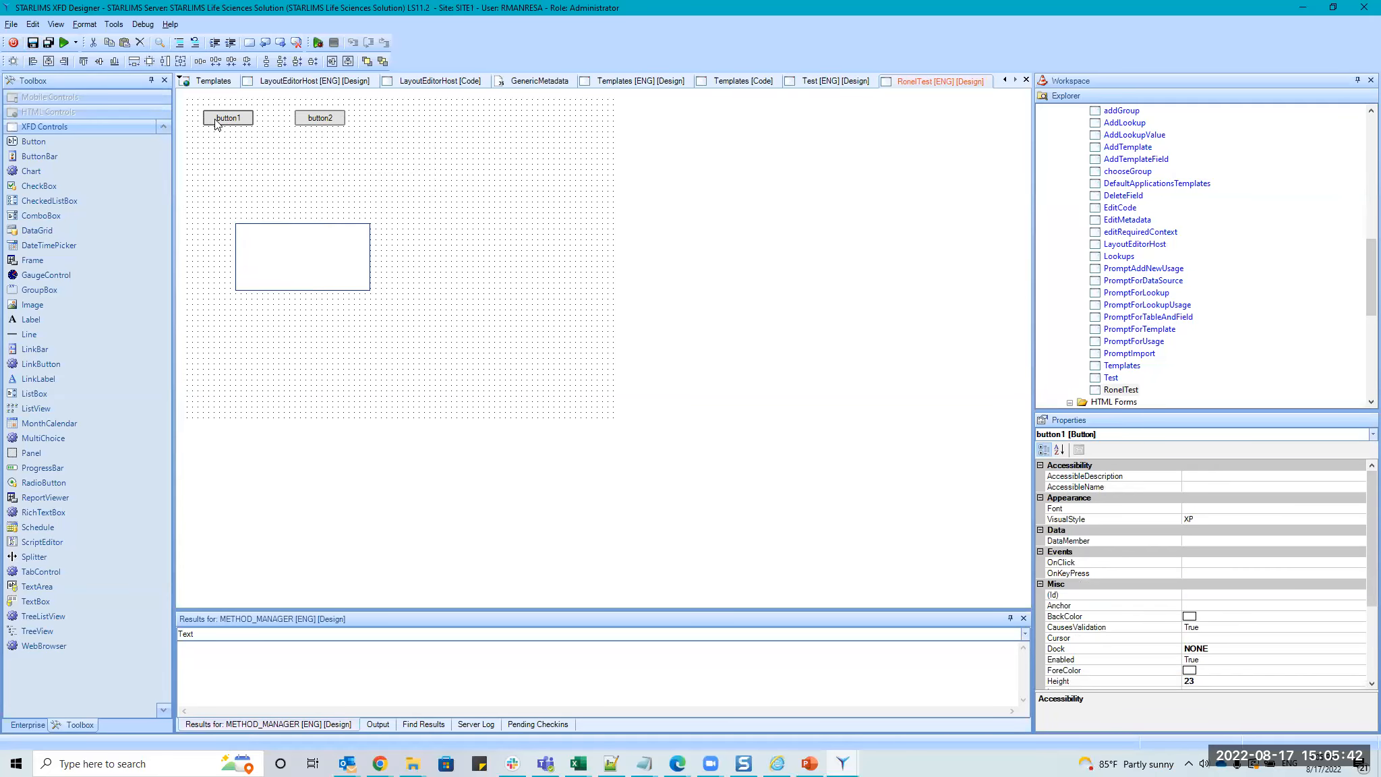
{"action": "left_click_drag", "start_coordinate": [277, 250], "coordinate": [240, 175]}
{"action": "left_click", "coordinate": [472, 187]}
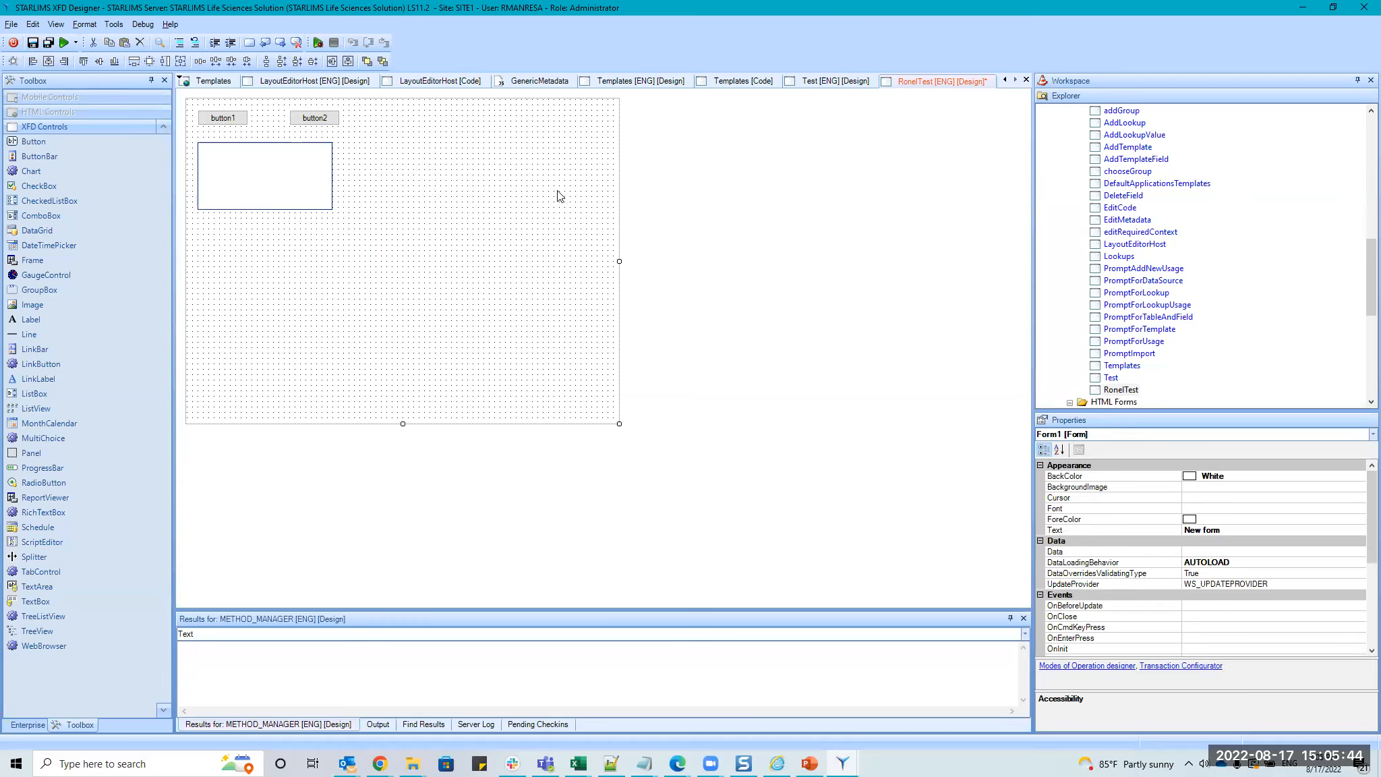
Set the first button's Text to Add and the second button's Text to Delete.
{"action": "left_click", "coordinate": [229, 121]}
{"action": "left_click", "coordinate": [1076, 563]}
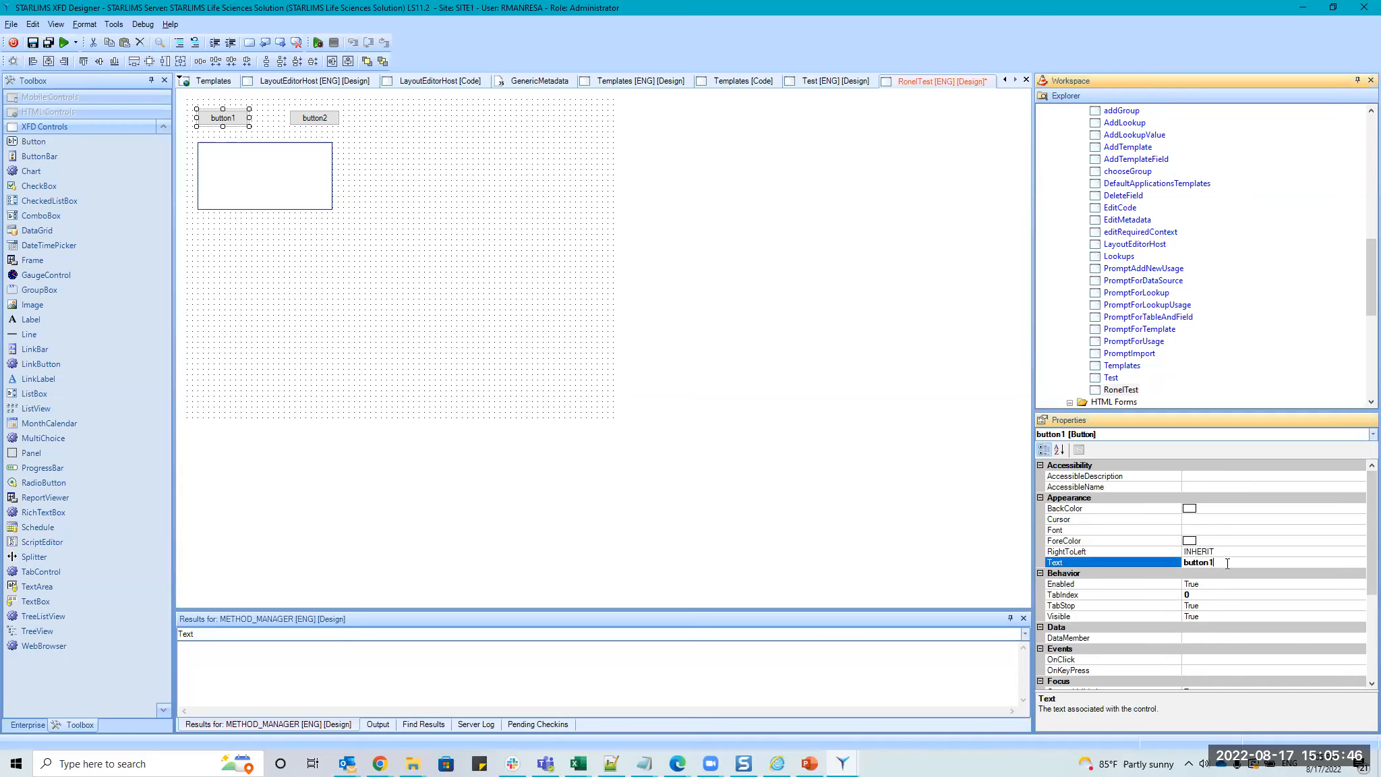
{"action": "type", "text": "Cldd"}
{"action": "key", "text": "Return"}
{"action": "left_click", "coordinate": [315, 118]}
{"action": "left_click", "coordinate": [1065, 562]}
{"action": "type", "text": "Delet"}
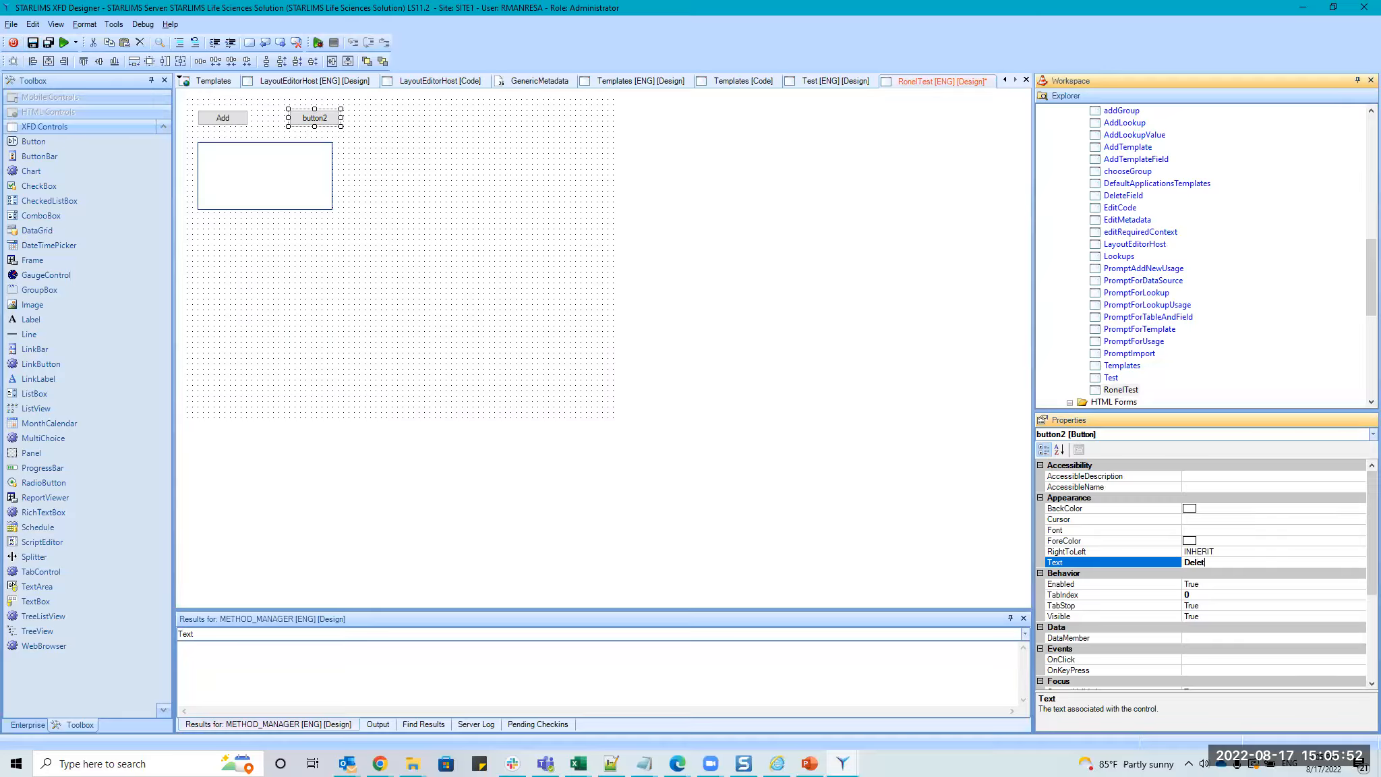
{"action": "left_click", "coordinate": [1129, 353]}
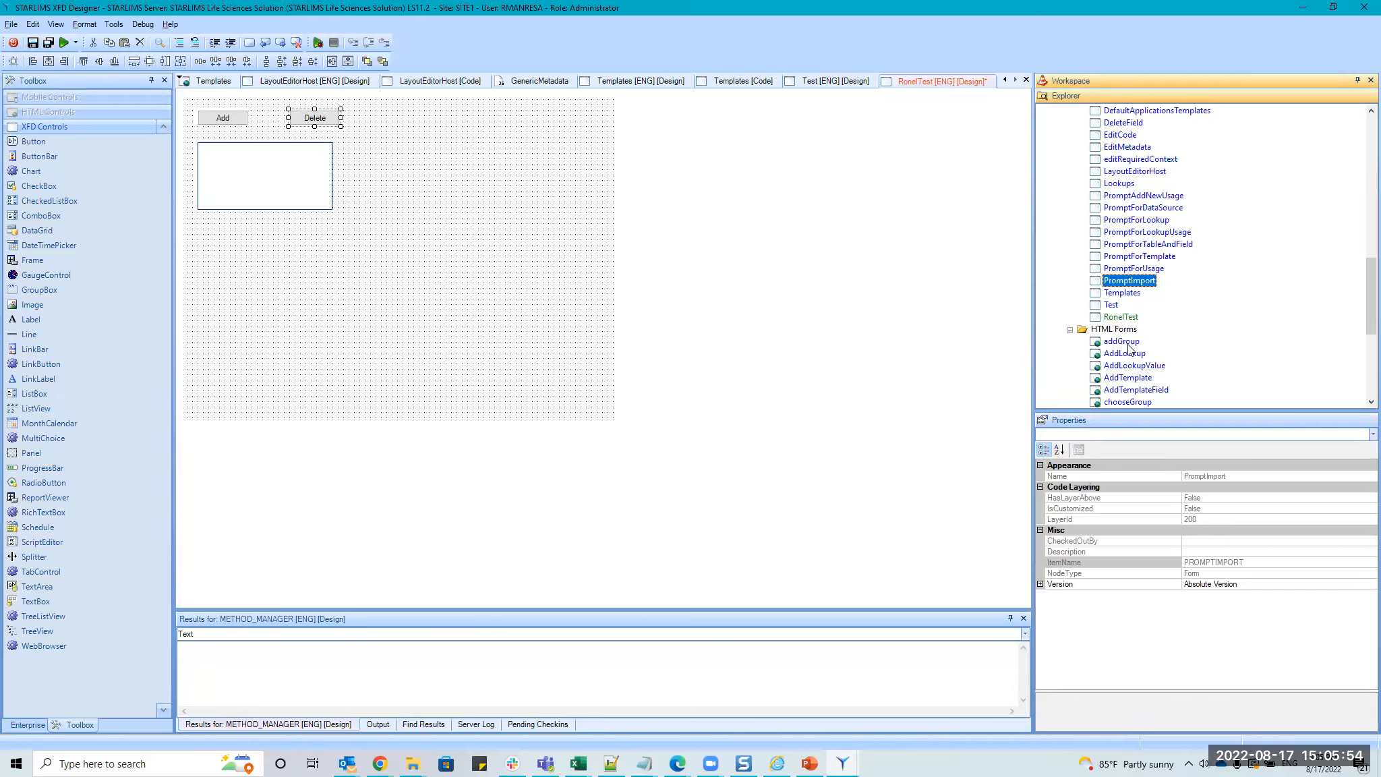
{"action": "scroll", "coordinate": [1132, 337], "scroll_direction": "down", "scroll_amount": 5}
{"action": "left_click", "coordinate": [1121, 208]}
{"action": "left_click", "coordinate": [1133, 329]}
{"action": "scroll", "coordinate": [1129, 283], "scroll_direction": "up", "scroll_amount": 3}
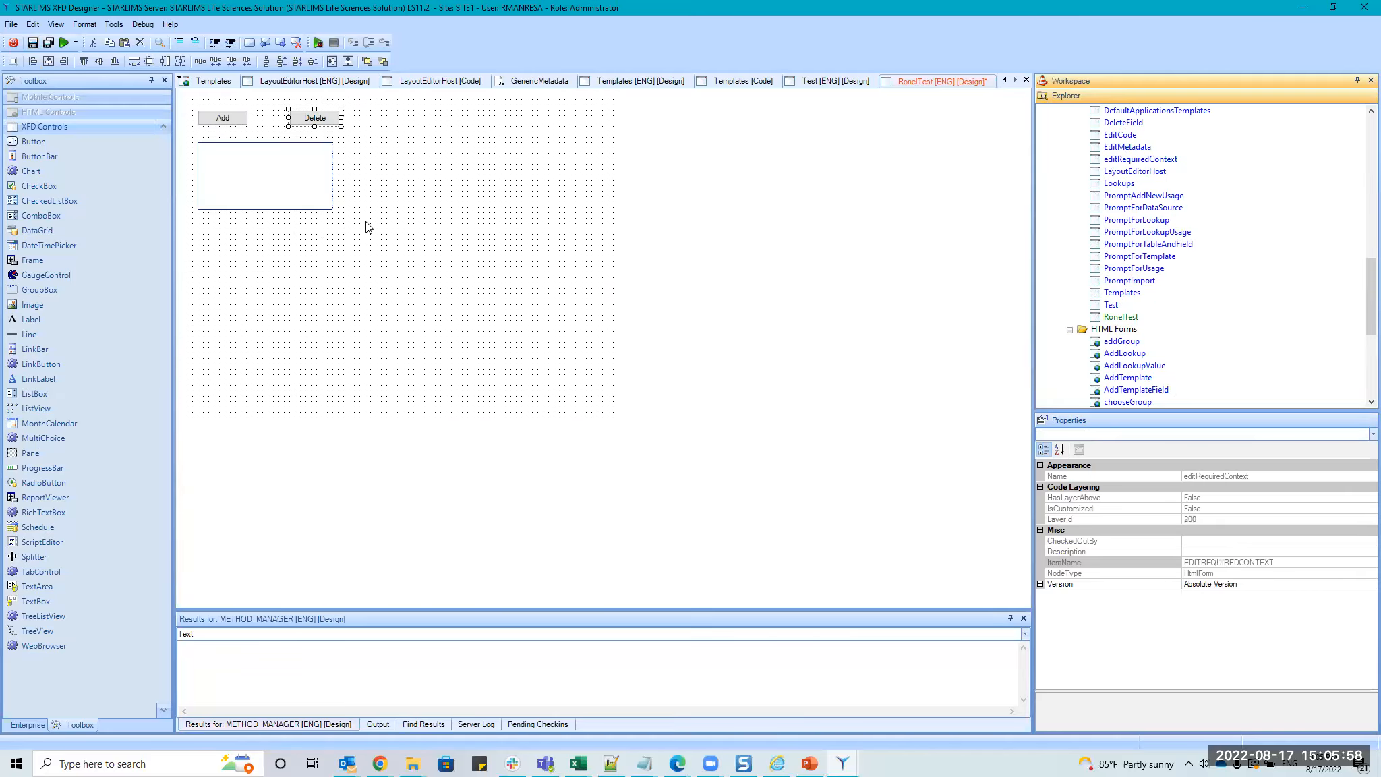
{"action": "left_click", "coordinate": [359, 138]}
{"action": "left_click", "coordinate": [300, 159]}
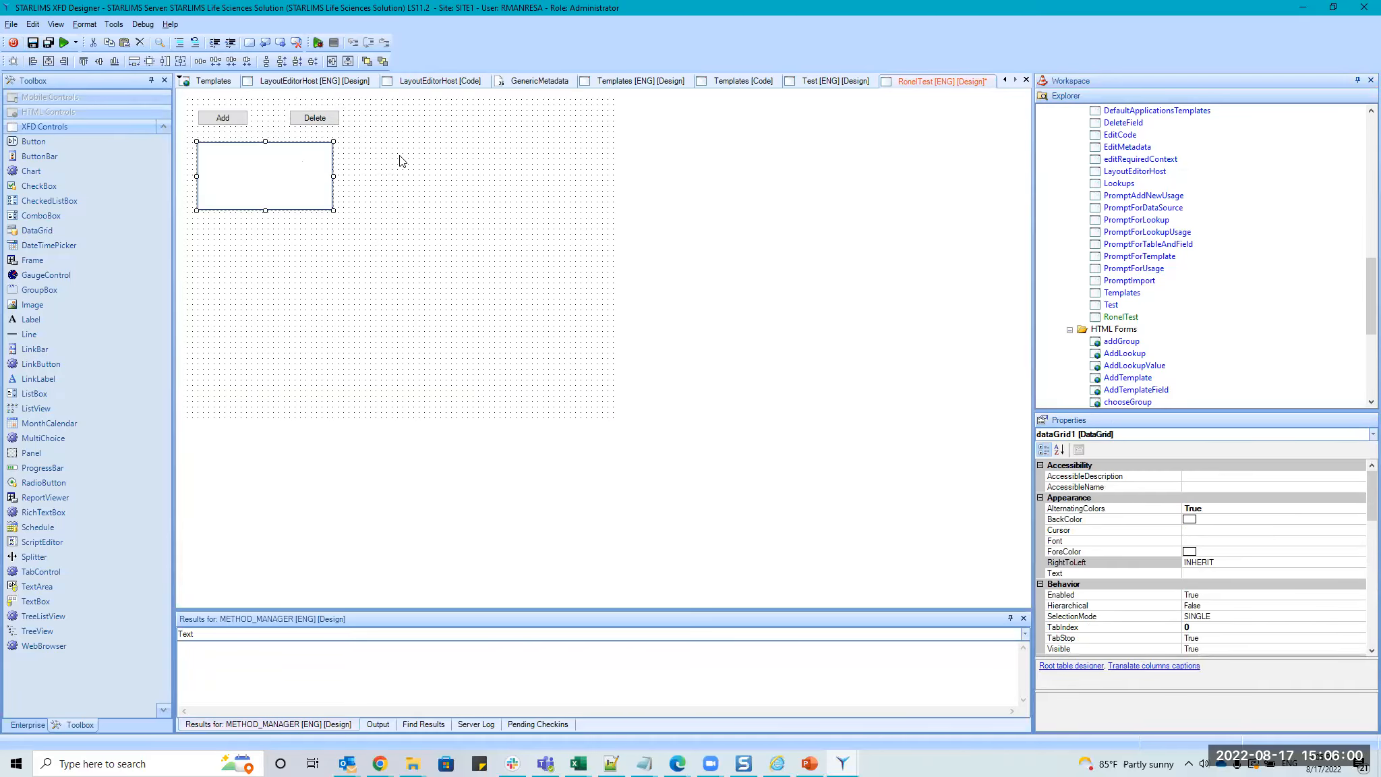
Create the Add button's OnClick handler containing alert("Add");.
{"action": "left_click", "coordinate": [234, 117]}
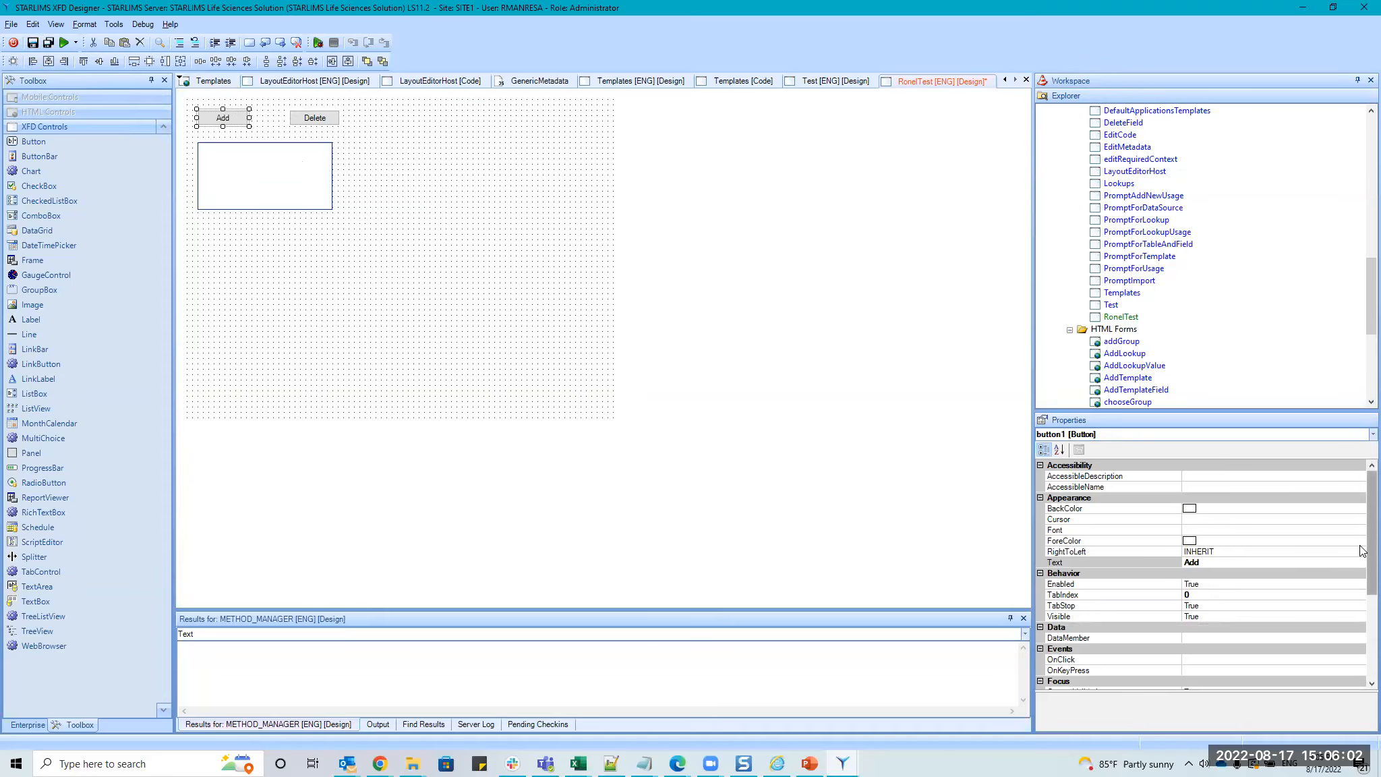
{"action": "scroll", "coordinate": [1351, 554], "scroll_direction": "down", "scroll_amount": 1}
{"action": "double_click", "coordinate": [1075, 627]}
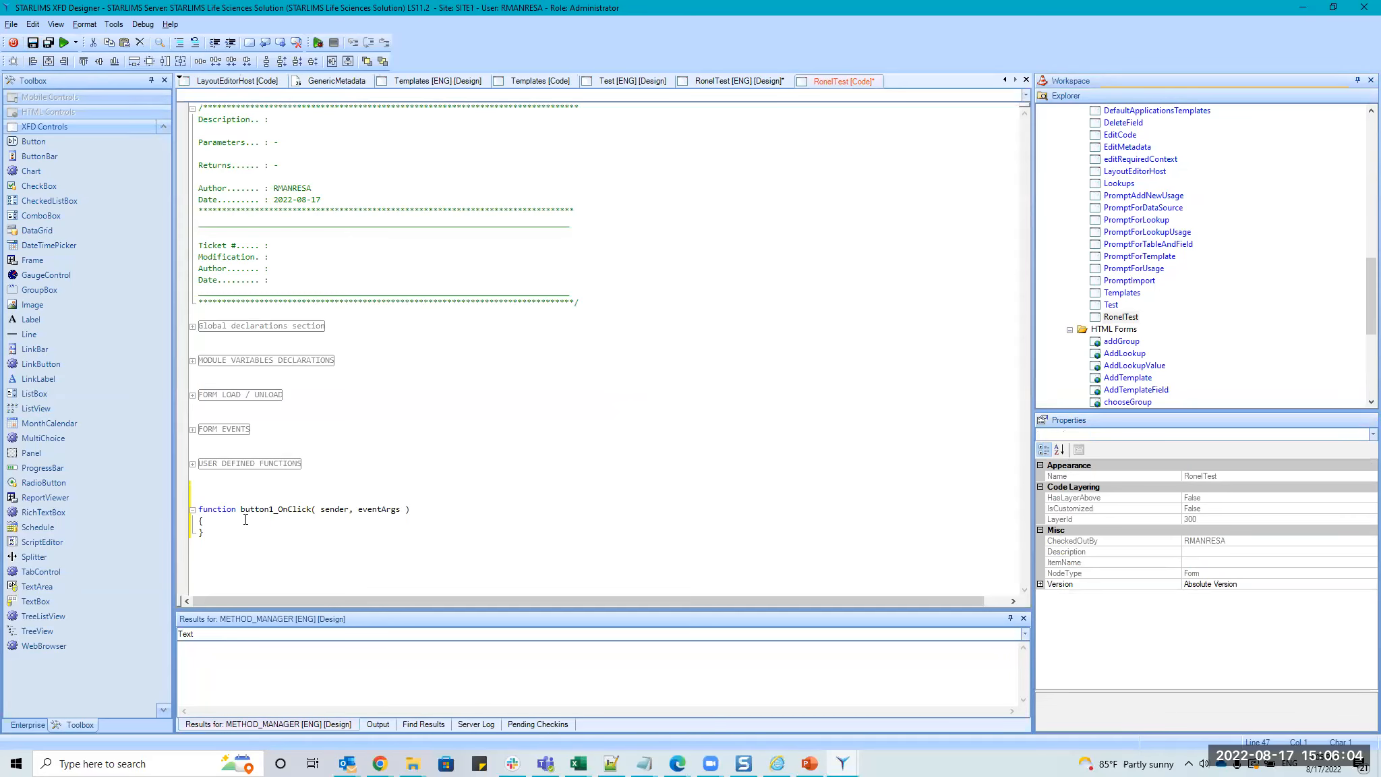
{"action": "key", "text": "Return"}
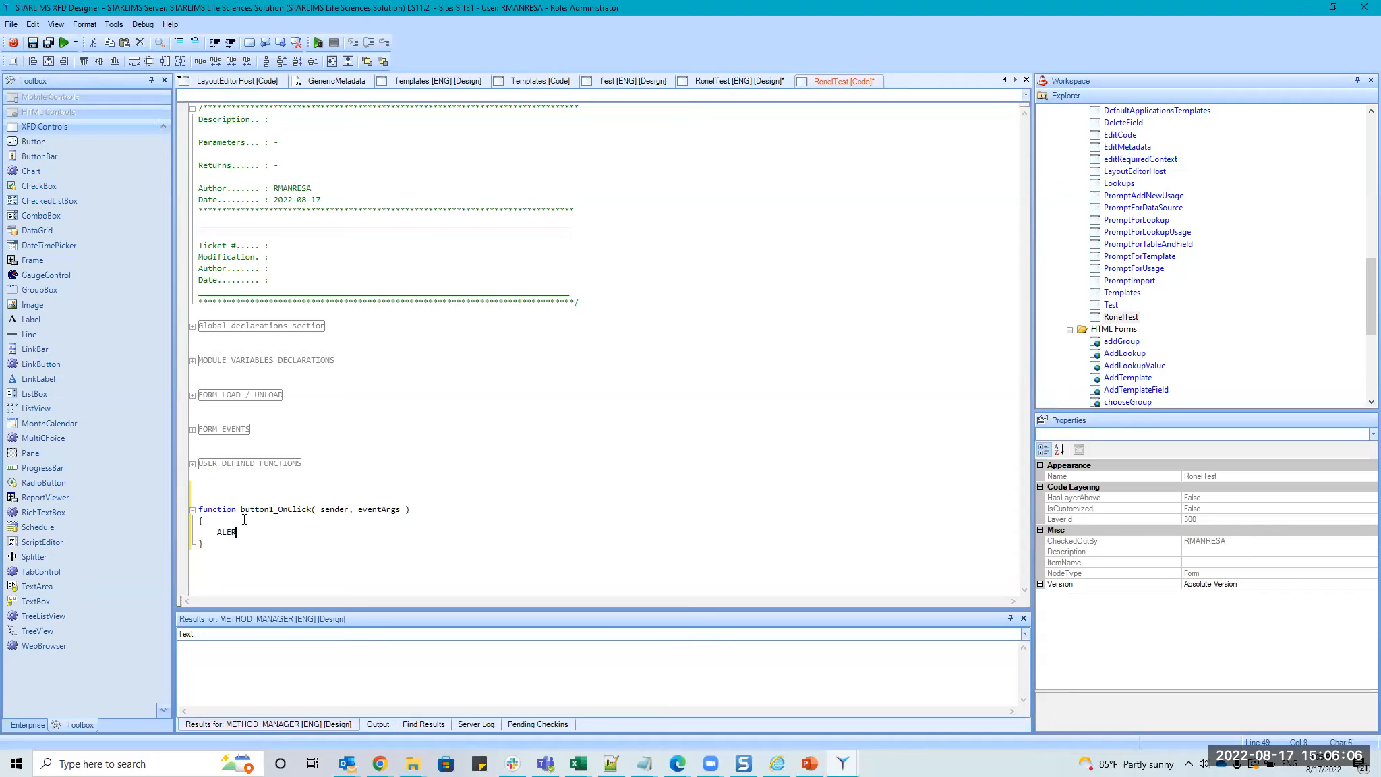
{"action": "type", "text": "alert("}
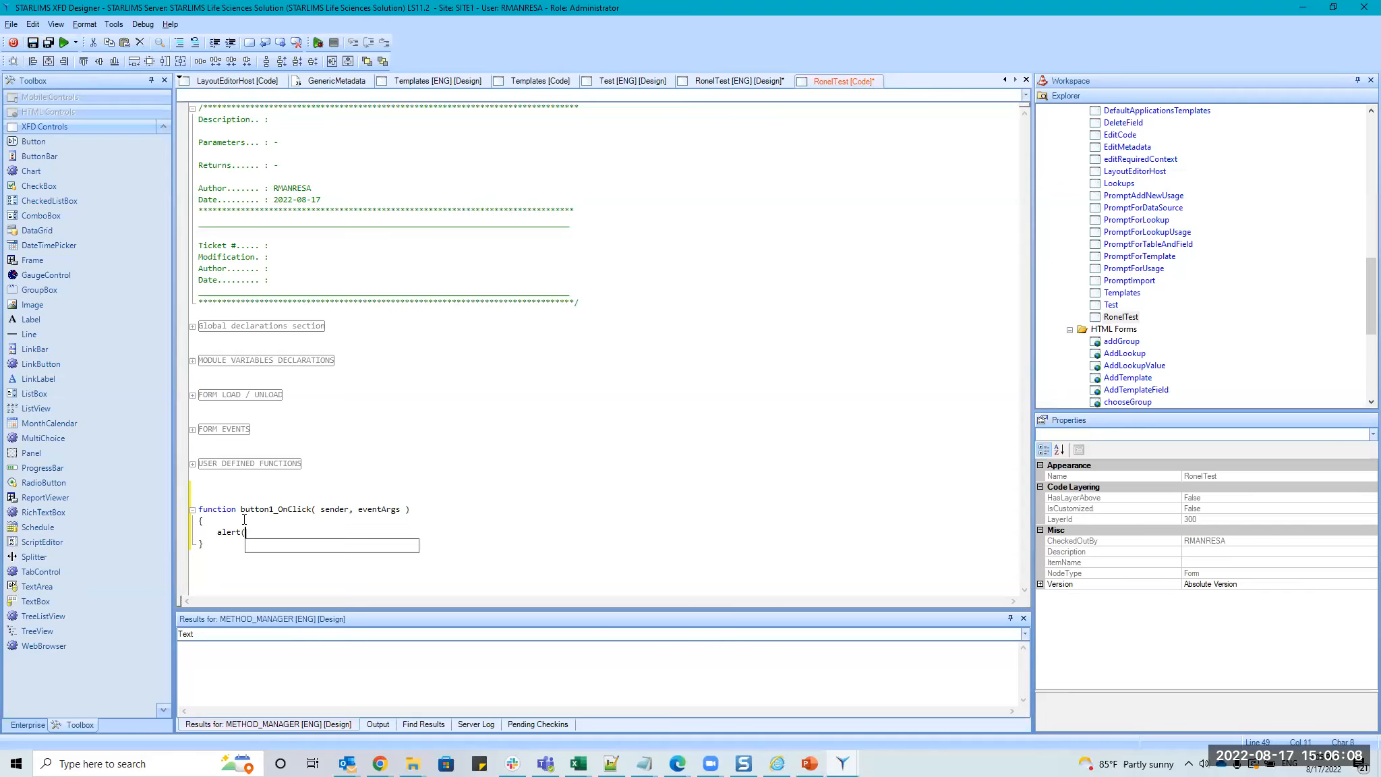
{"action": "type", "text": ":\"Cli"}
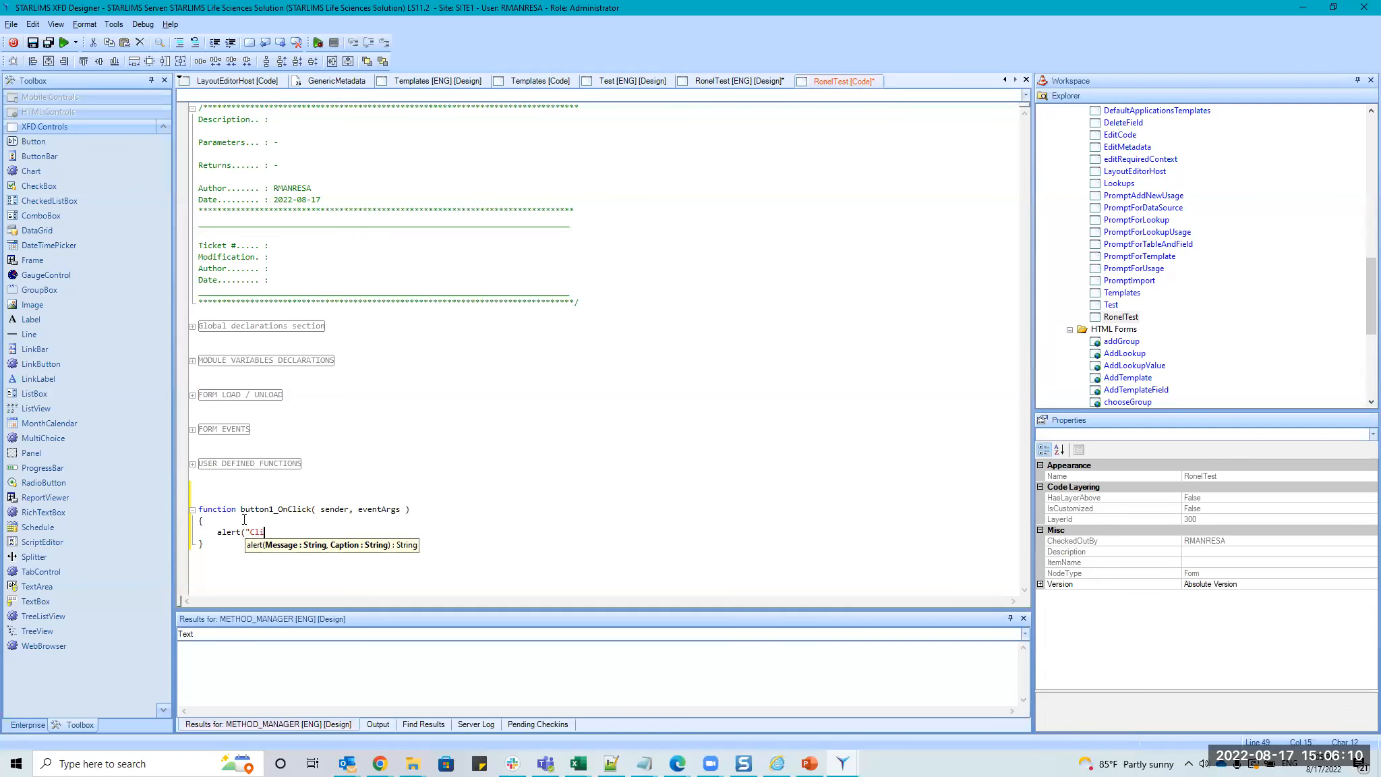
{"action": "key", "text": "BackSpace"}
{"action": "type", "text": ");"}
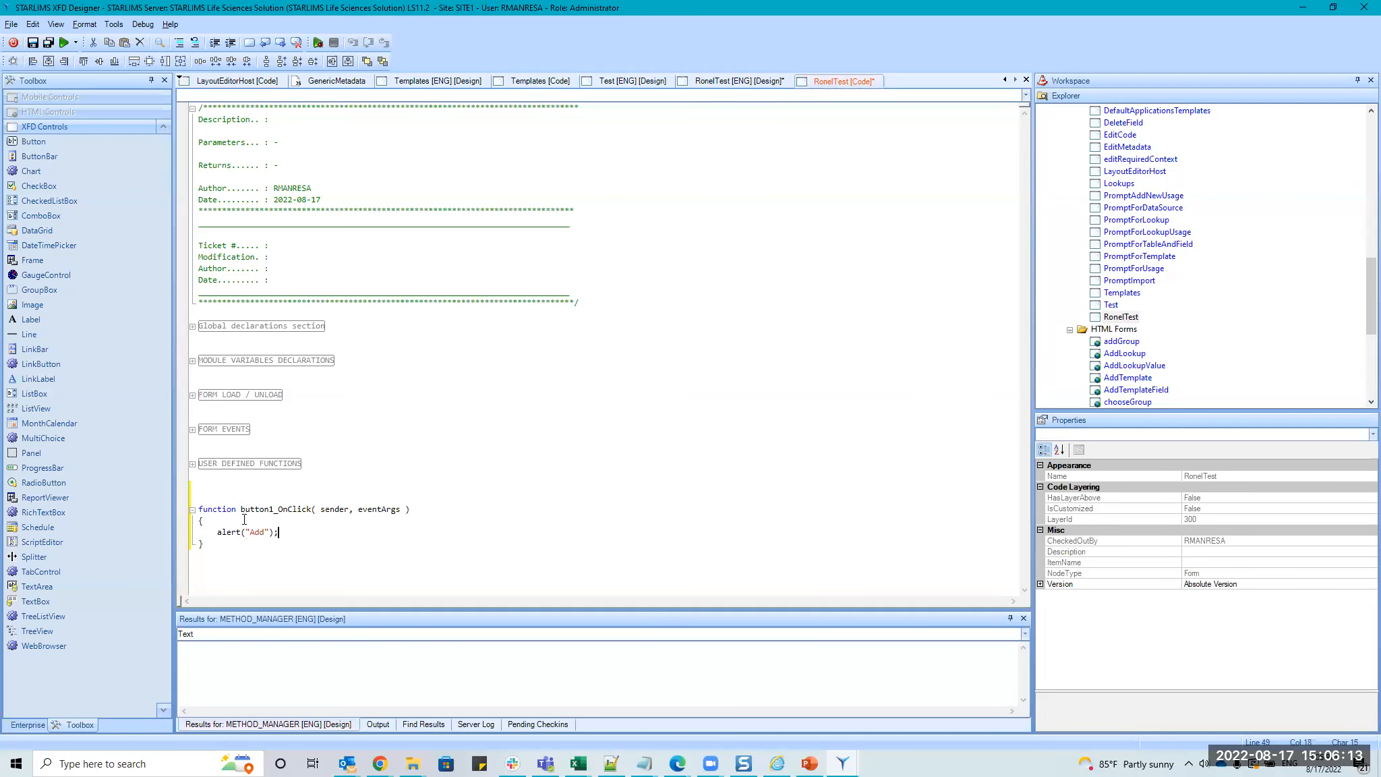
Create the Delete button's OnClick handler in the form code containing alert("delete");.
{"action": "left_click", "coordinate": [739, 85]}
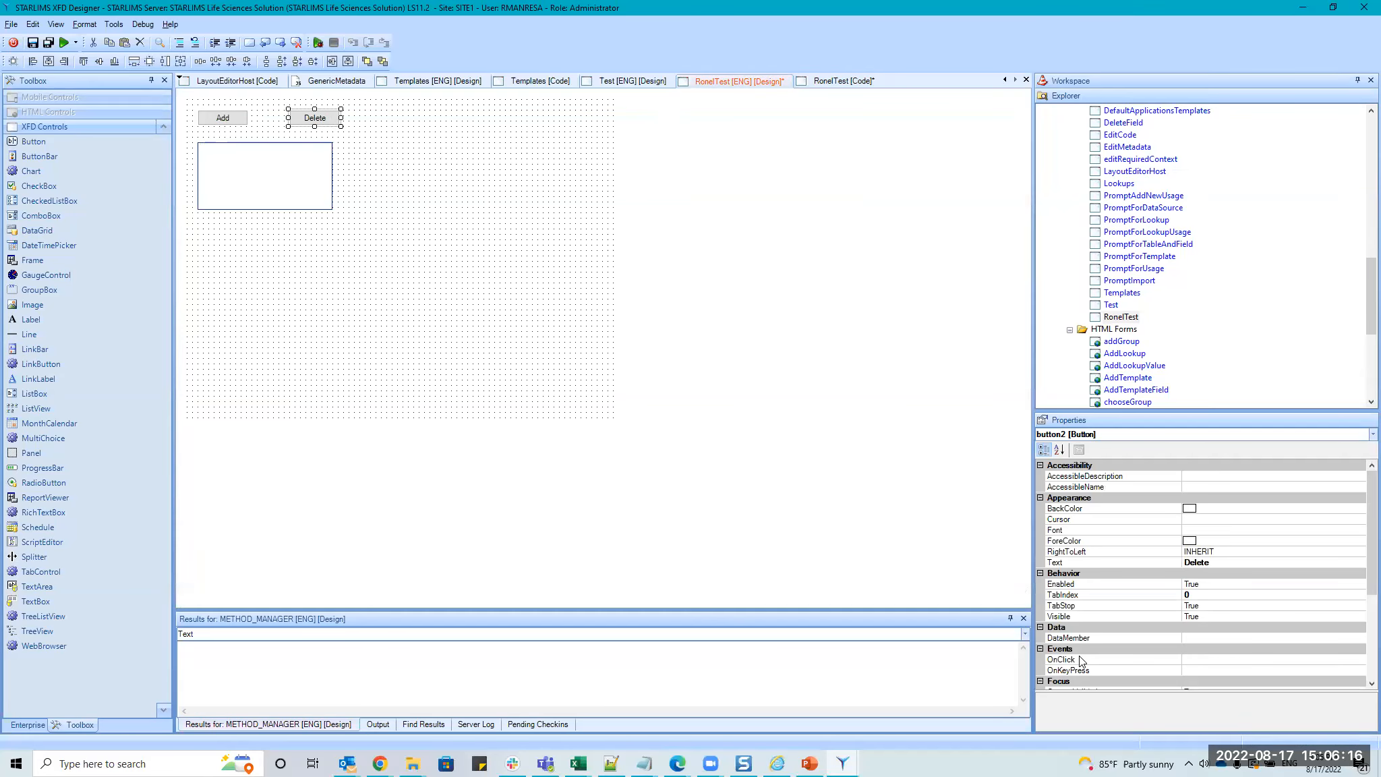
{"action": "double_click", "coordinate": [1079, 658]}
{"action": "key", "text": "Return"}
{"action": "type", "text": "alert(\"delete\");"}
Run the form from its design view, test the Add and Delete buttons, dismiss their alerts and close the running form.
{"action": "left_click", "coordinate": [738, 82]}
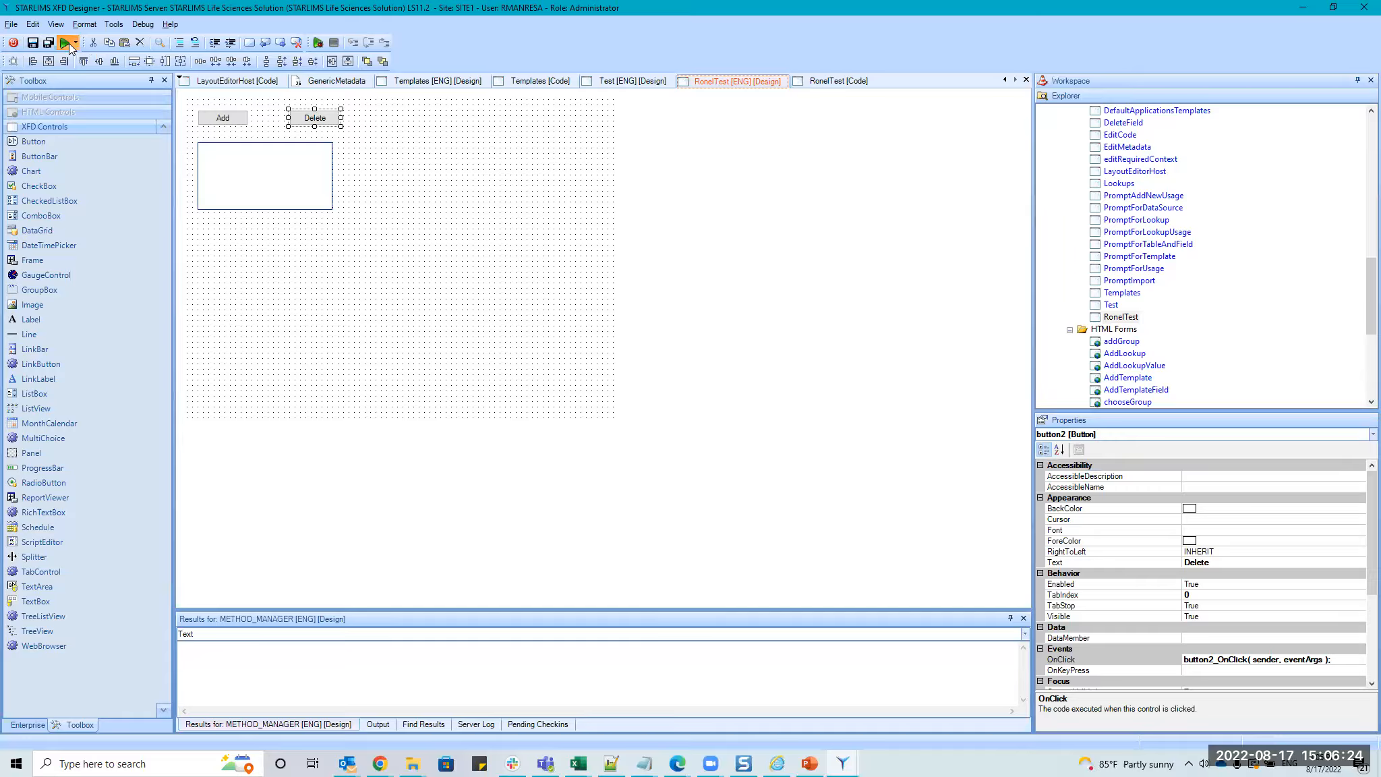
{"action": "left_click", "coordinate": [66, 43]}
{"action": "left_click", "coordinate": [510, 239]}
{"action": "left_click", "coordinate": [691, 405]}
{"action": "left_click", "coordinate": [602, 239]}
{"action": "left_click", "coordinate": [684, 389]}
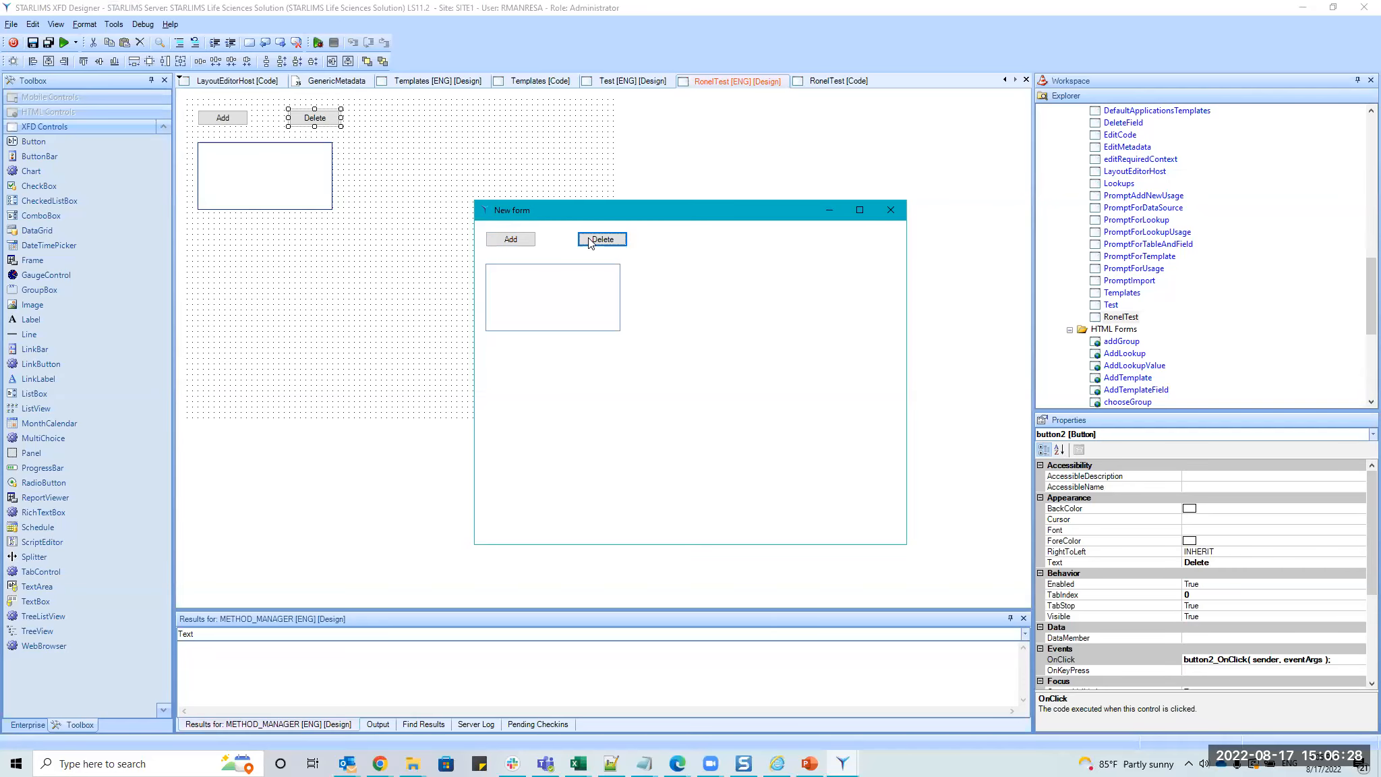
{"action": "left_click", "coordinate": [563, 294]}
{"action": "left_click", "coordinate": [890, 209]}
{"action": "right_click", "coordinate": [1121, 316]}
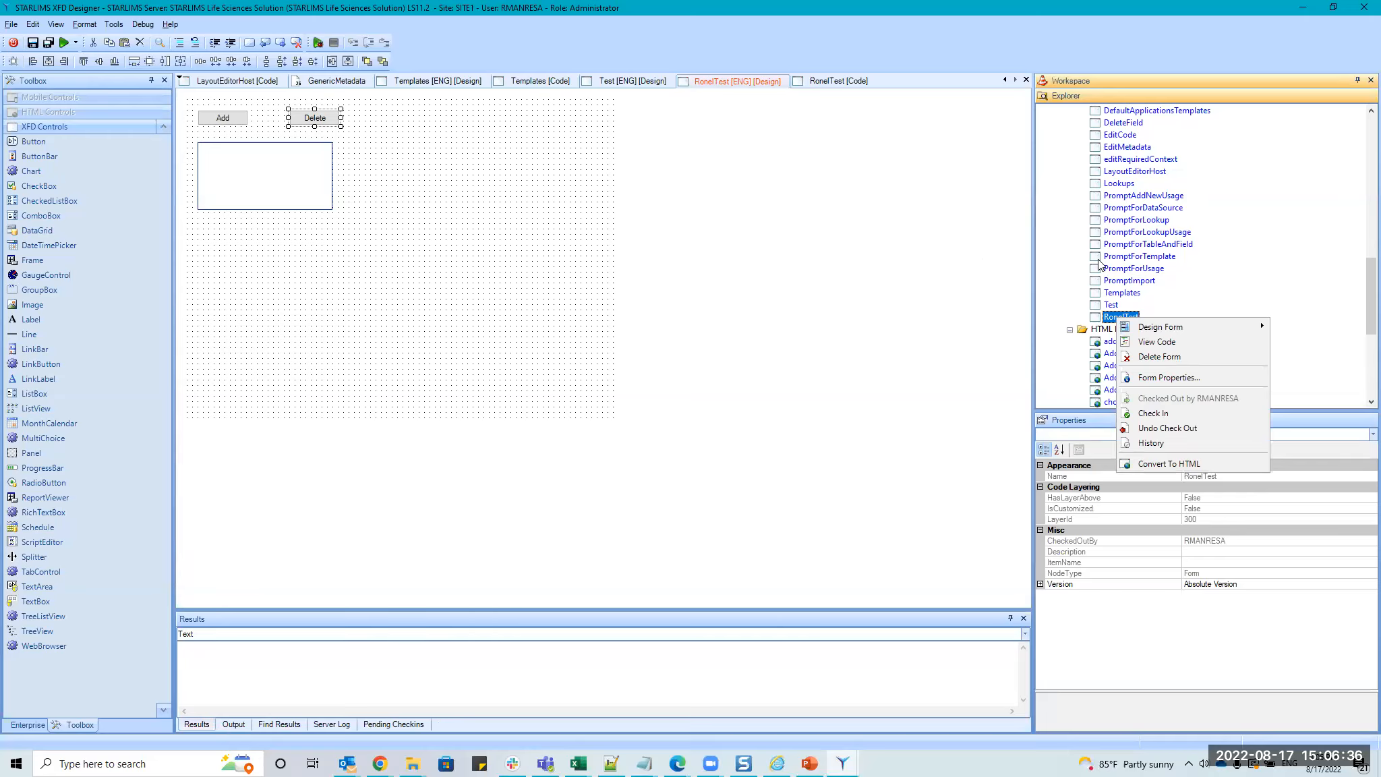
{"action": "left_click", "coordinate": [1121, 291]}
{"action": "scroll", "coordinate": [1125, 292], "scroll_direction": "up", "scroll_amount": 3}
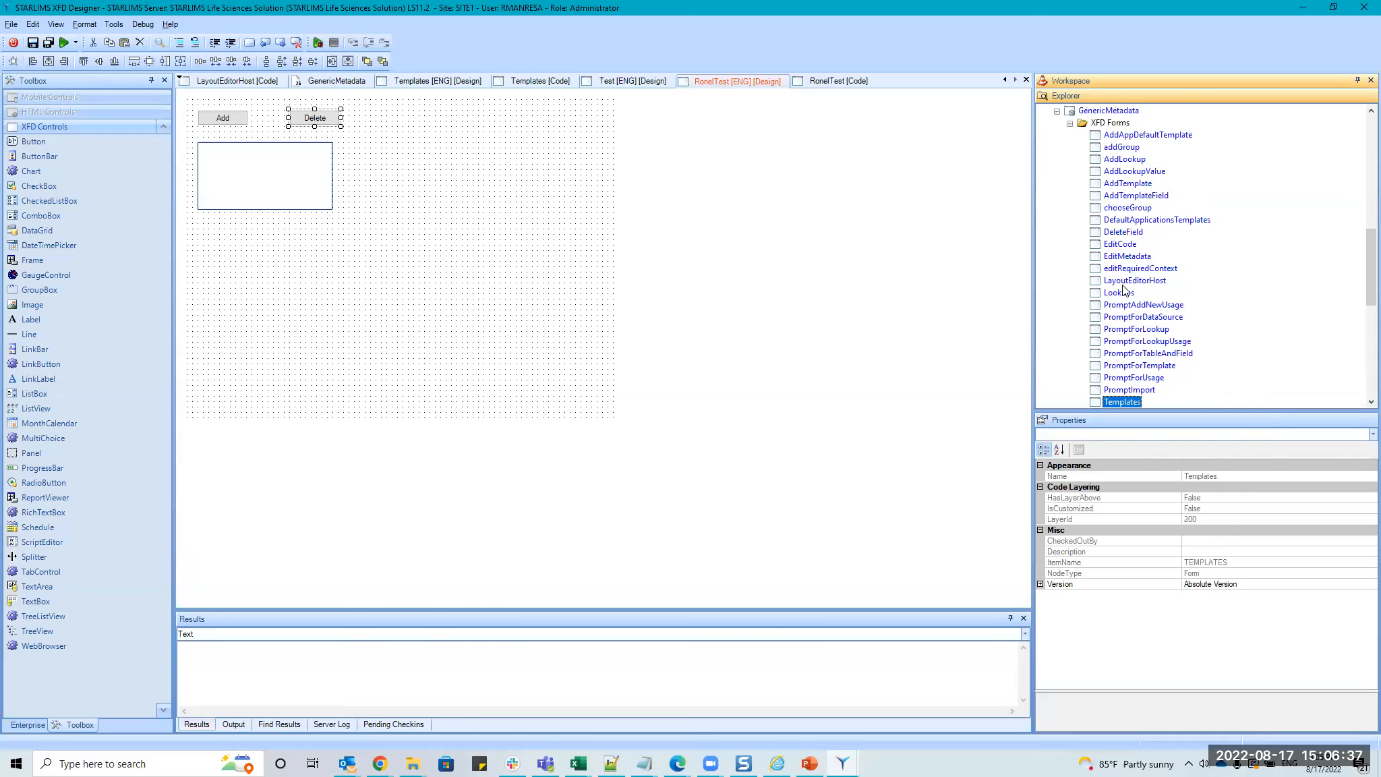
{"action": "right_click", "coordinate": [1110, 124]}
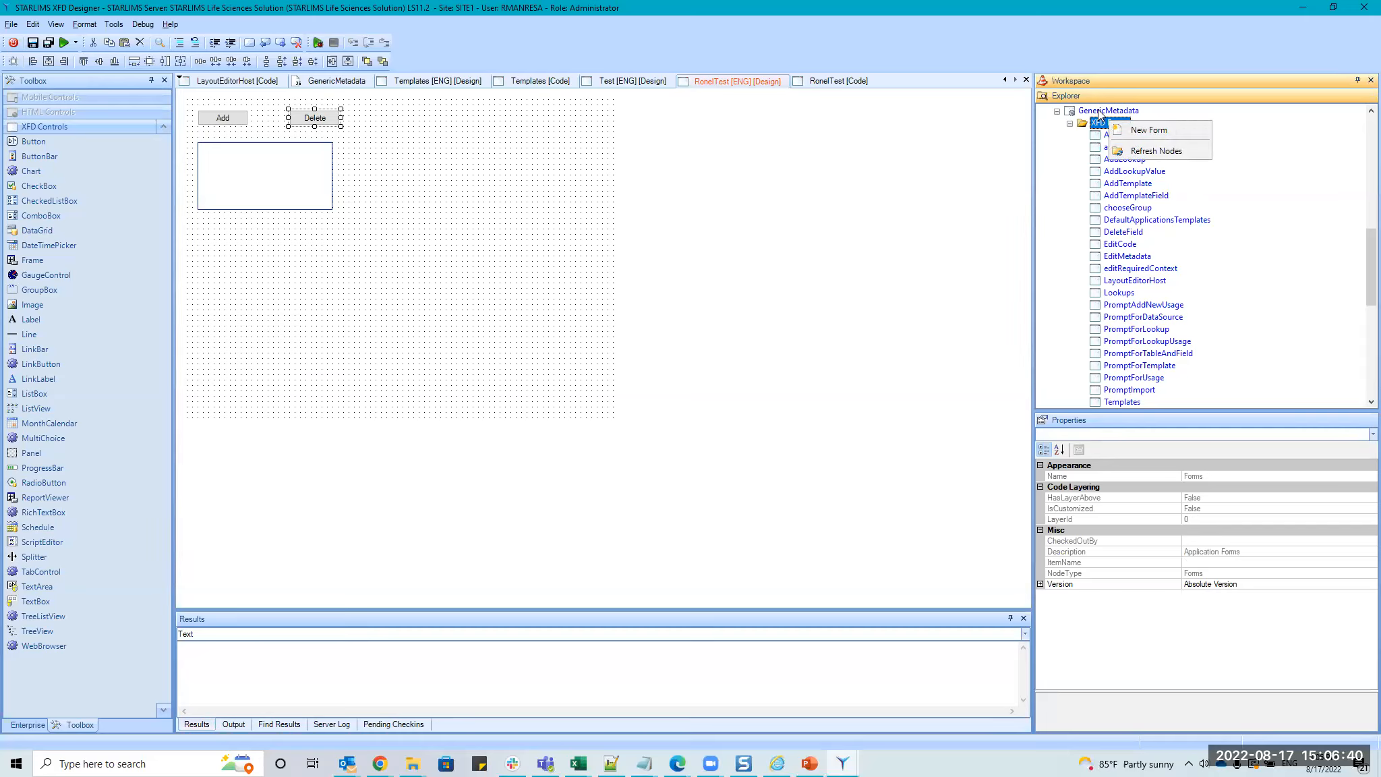
{"action": "right_click", "coordinate": [1099, 113]}
{"action": "left_click", "coordinate": [1147, 341]}
{"action": "scroll", "coordinate": [1118, 157], "scroll_direction": "down", "scroll_amount": 1}
{"action": "scroll", "coordinate": [1119, 202], "scroll_direction": "down", "scroll_amount": 4}
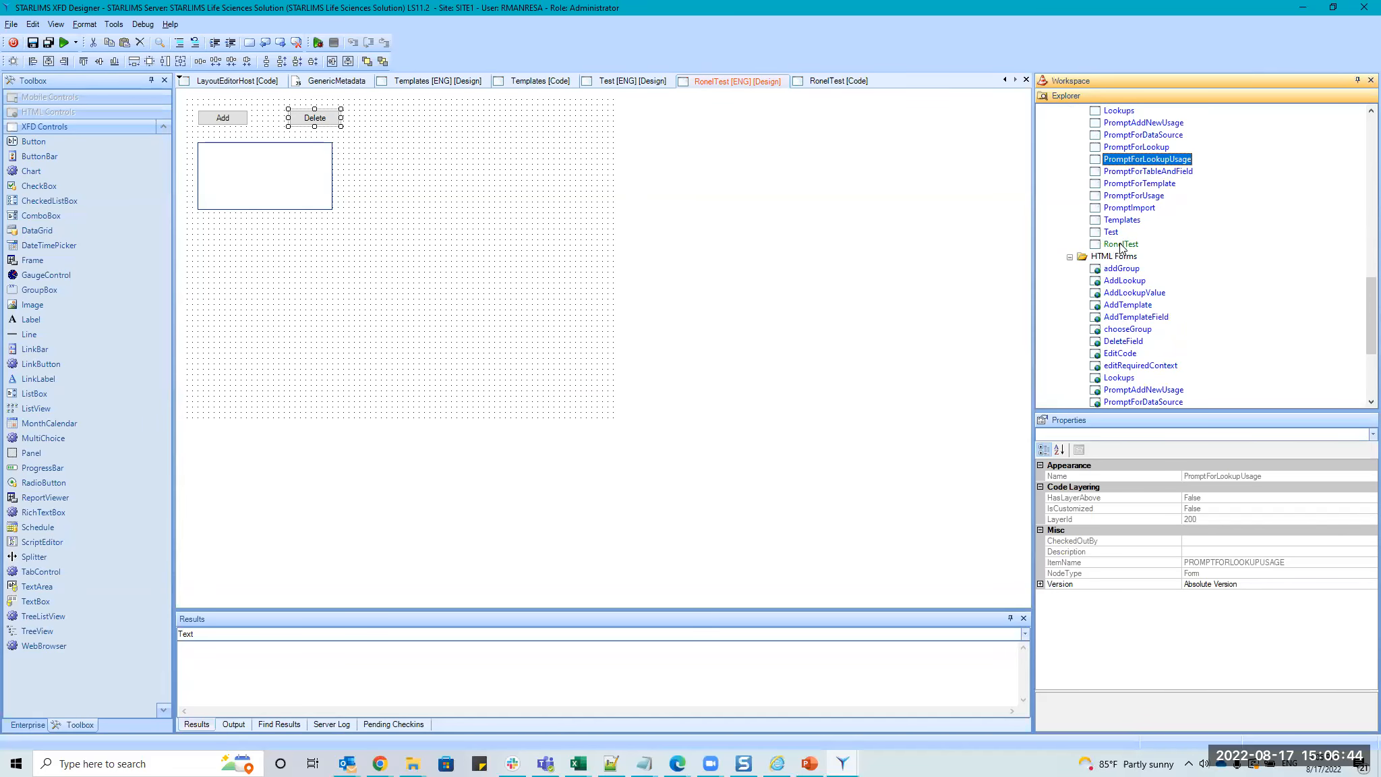
Try to convert the RonelTest XFD form to HTML for the system language, with Remove button images enabled.
{"action": "left_click", "coordinate": [1119, 246]}
{"action": "right_click", "coordinate": [1132, 246]}
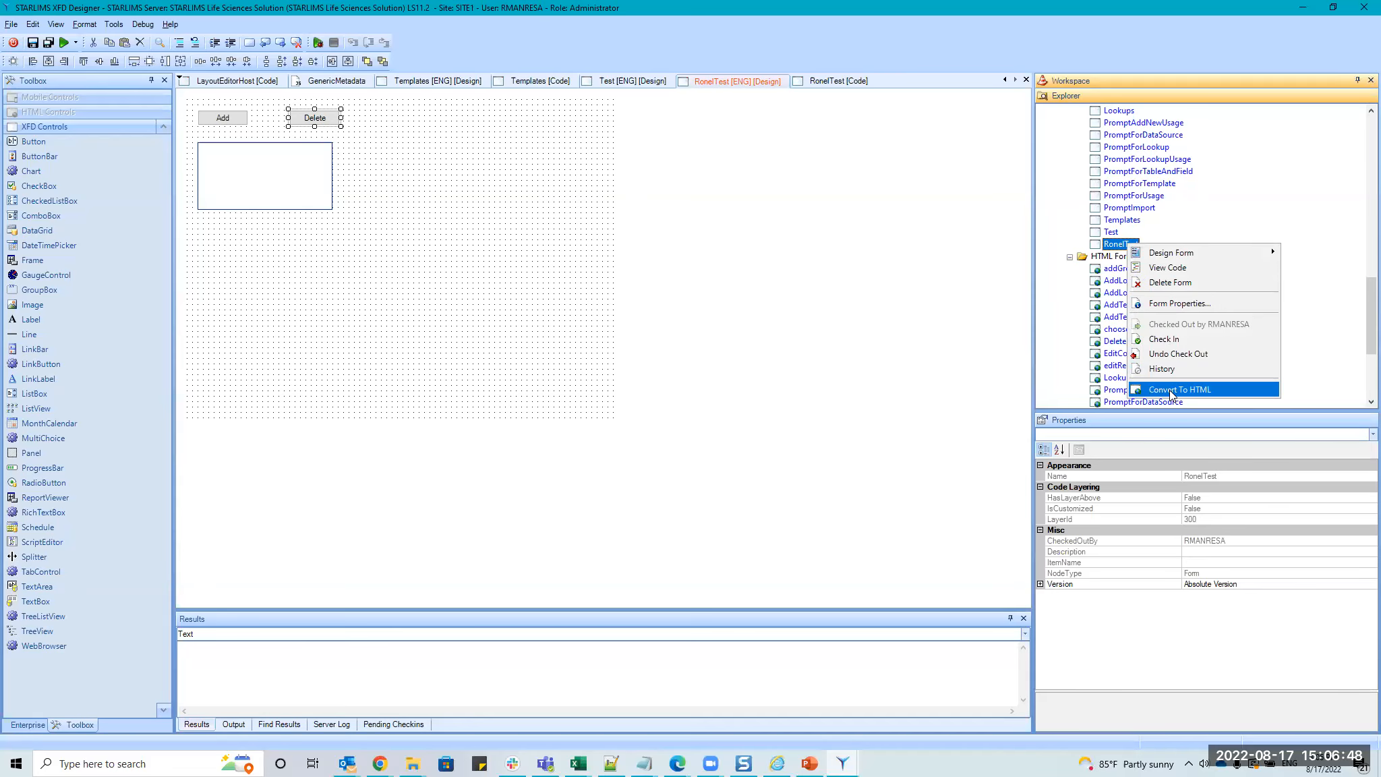
{"action": "left_click", "coordinate": [1172, 390]}
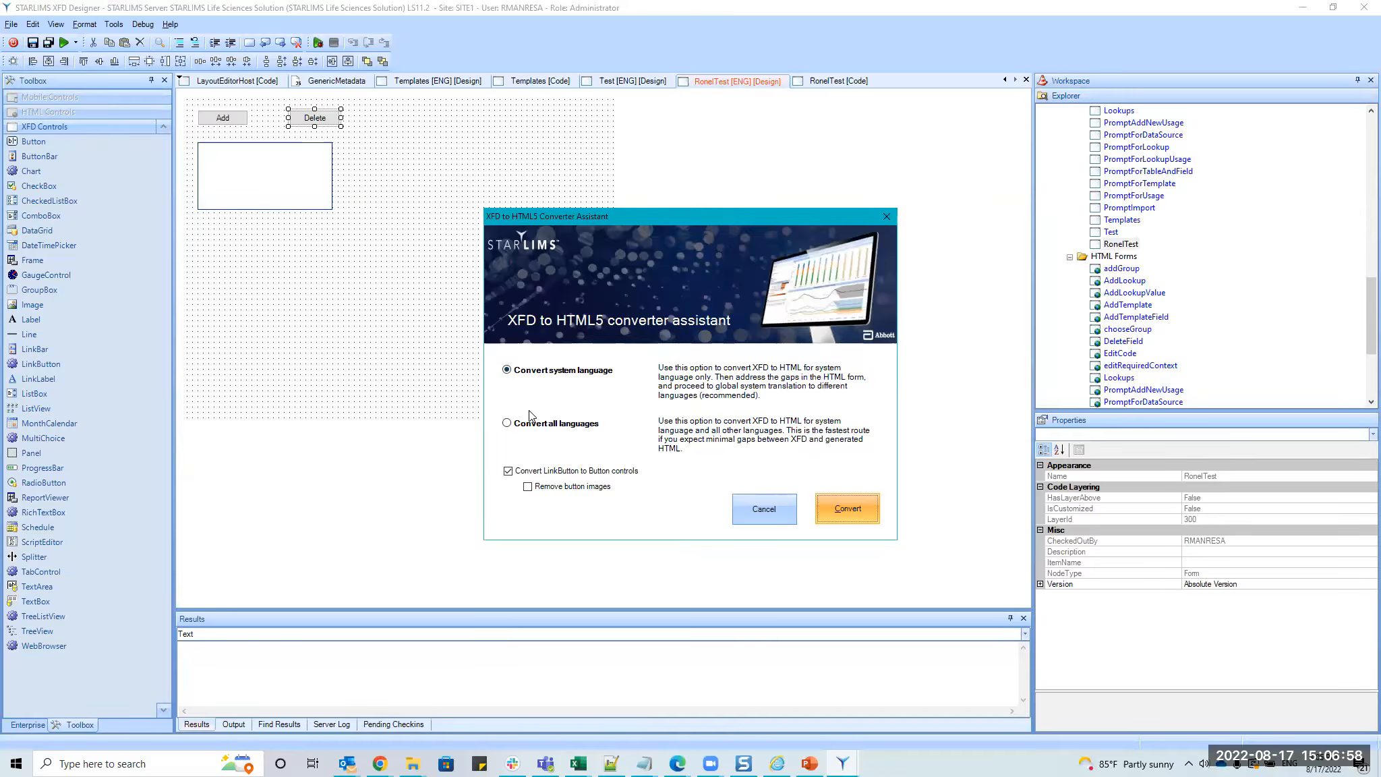
{"action": "left_click", "coordinate": [551, 489]}
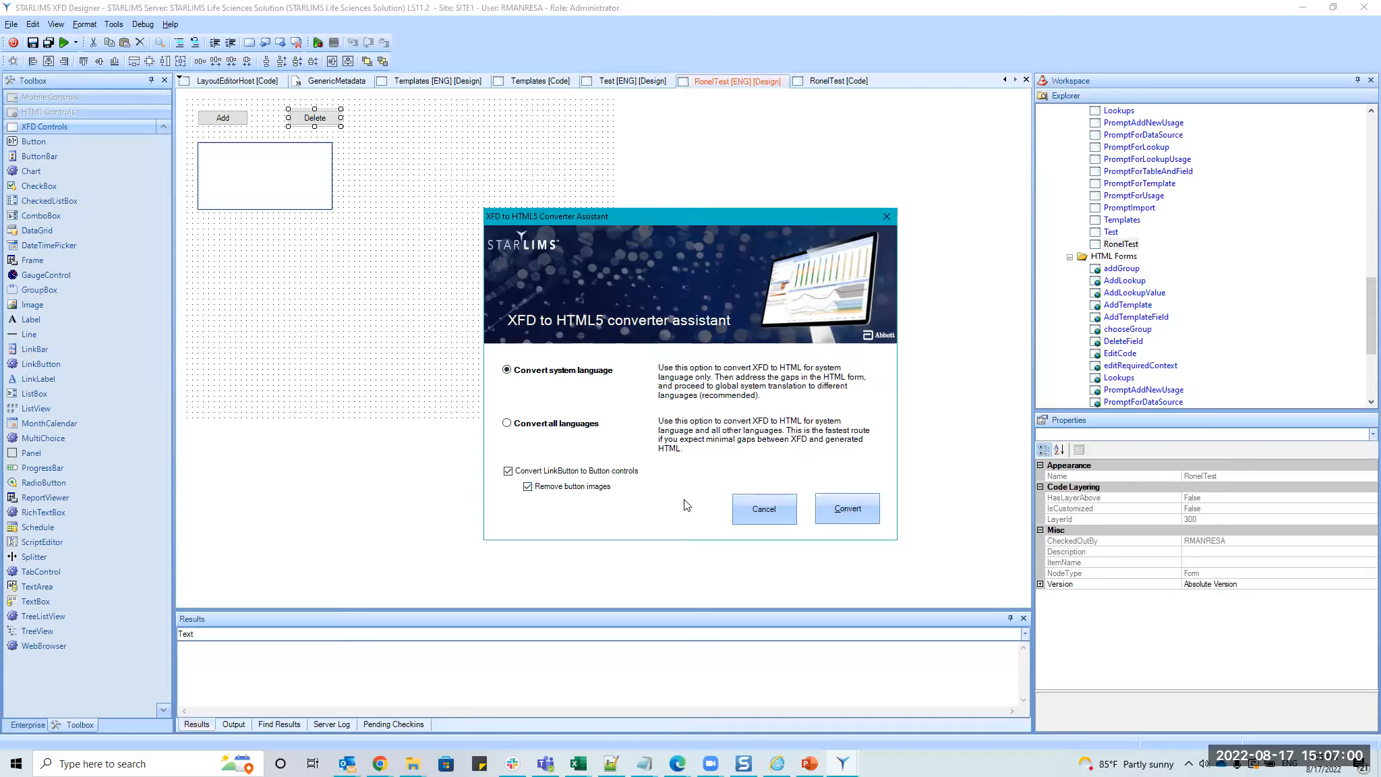
{"action": "left_click", "coordinate": [841, 510]}
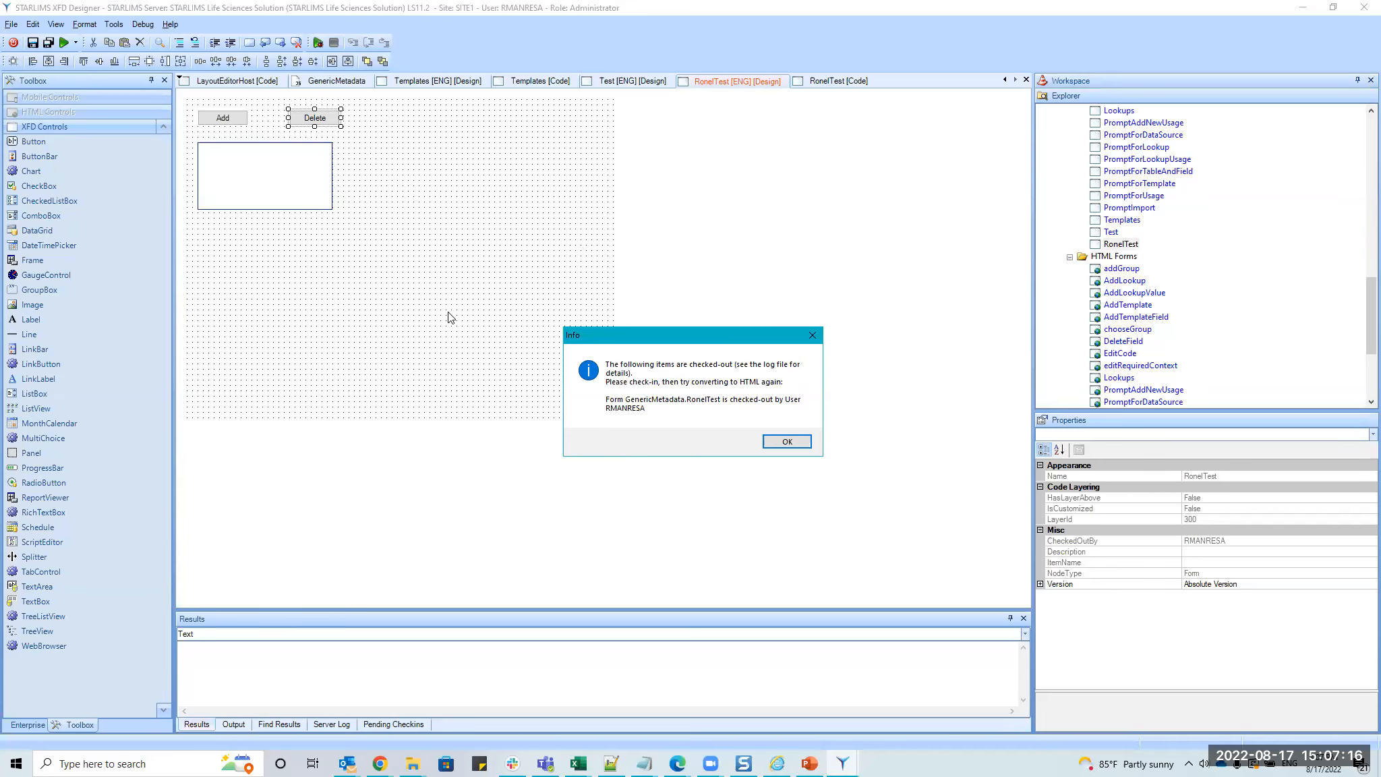
{"action": "left_click", "coordinate": [794, 446]}
Check in the RonelTest XFD form, leaving the check-in comment empty.
{"action": "scroll", "coordinate": [1149, 327], "scroll_direction": "down", "scroll_amount": 1}
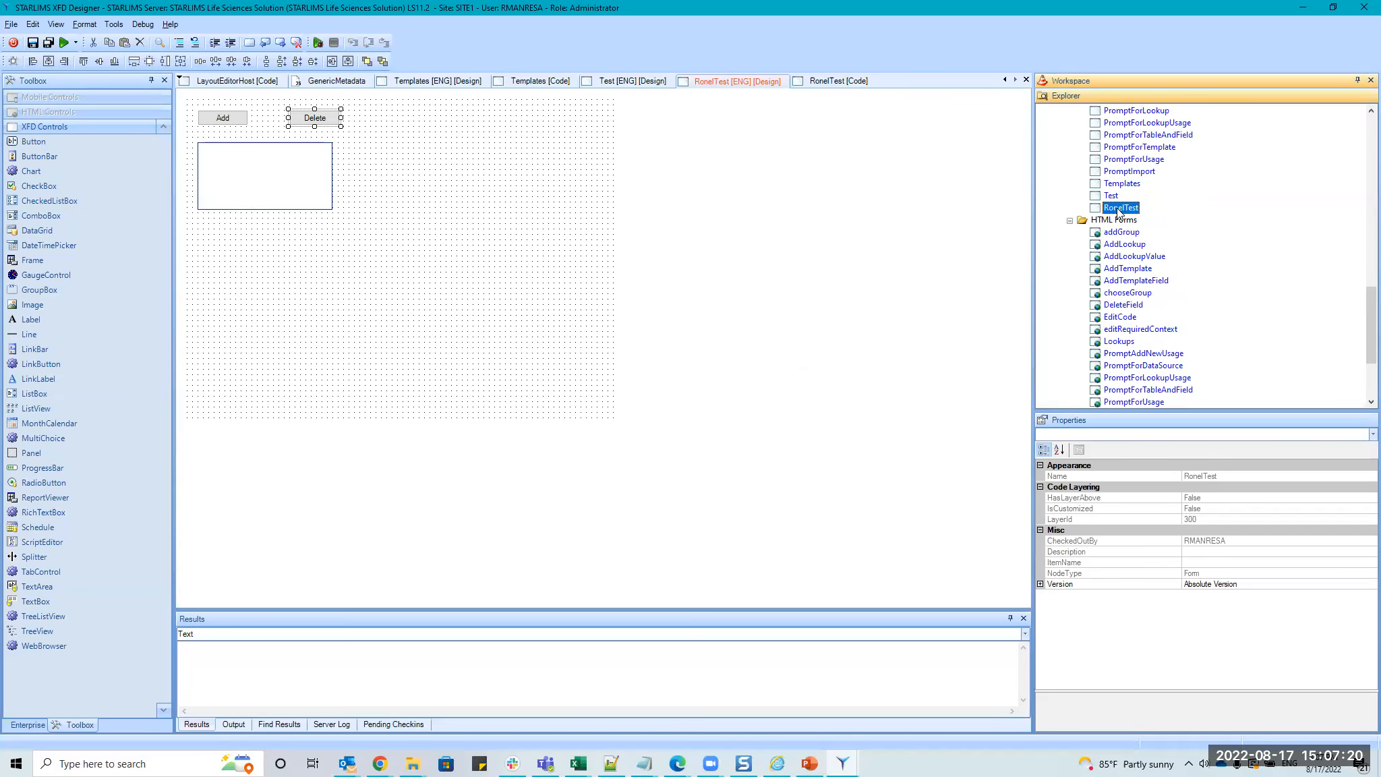
{"action": "right_click", "coordinate": [1119, 212]}
{"action": "left_click", "coordinate": [1146, 312]}
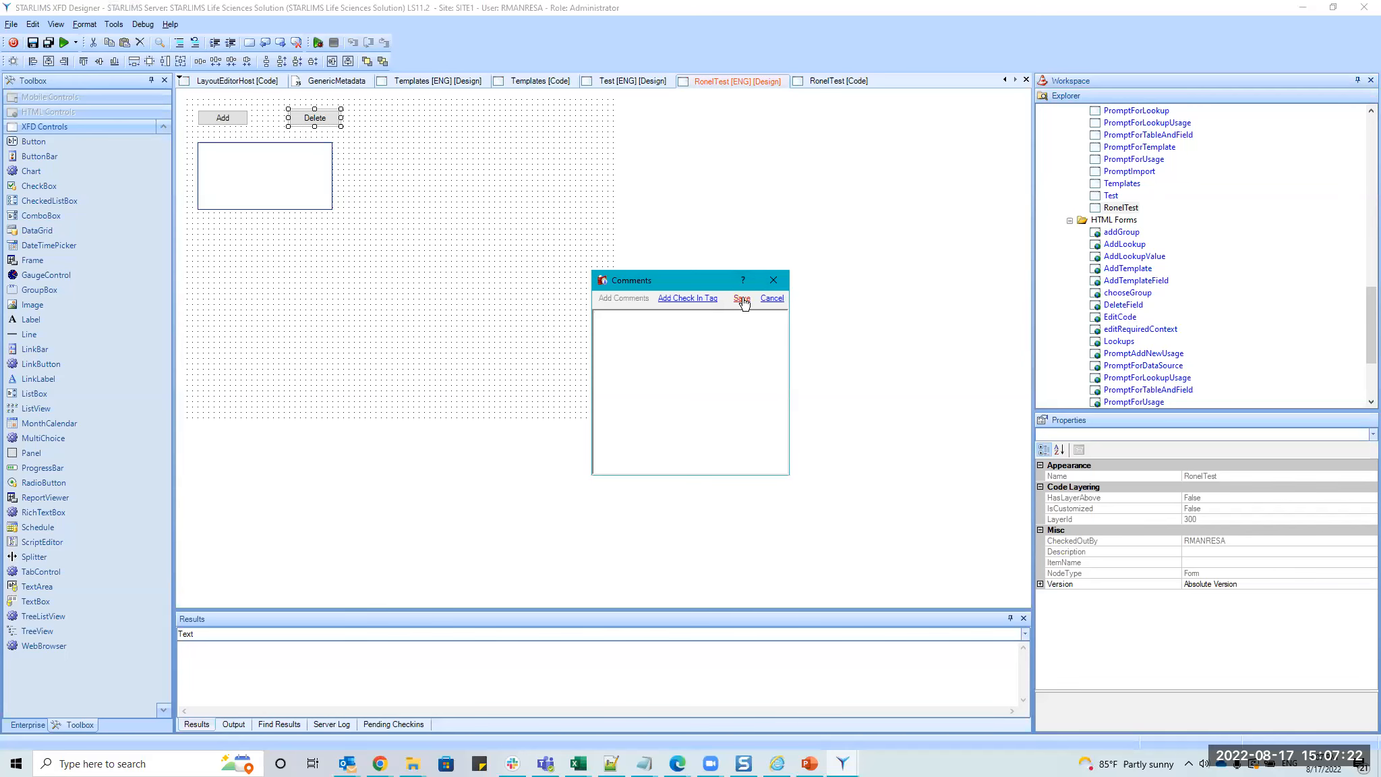
{"action": "left_click", "coordinate": [741, 299]}
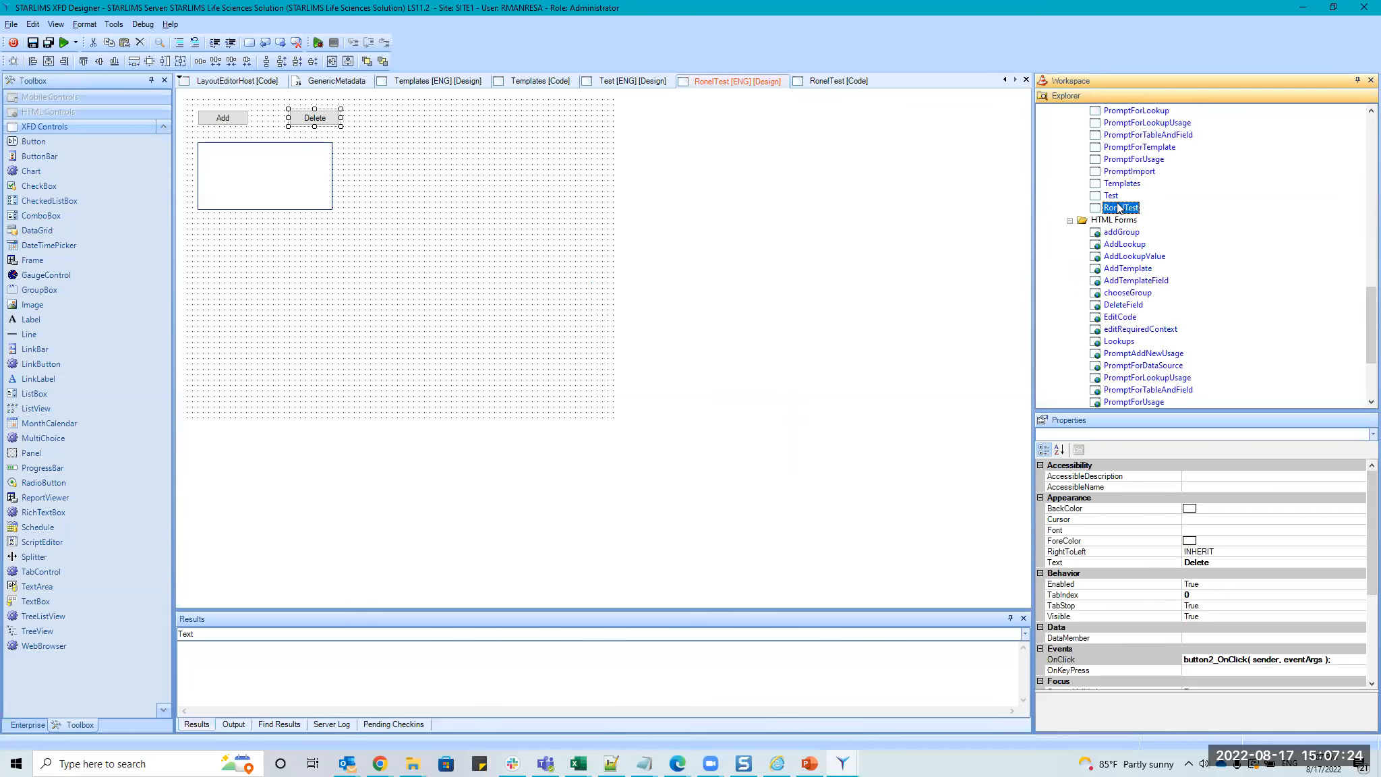
Convert the checked-in RonelTest form to HTML for the system language, with LinkButtons converted to Button controls.
{"action": "right_click", "coordinate": [1118, 208]}
{"action": "left_click", "coordinate": [1160, 317]}
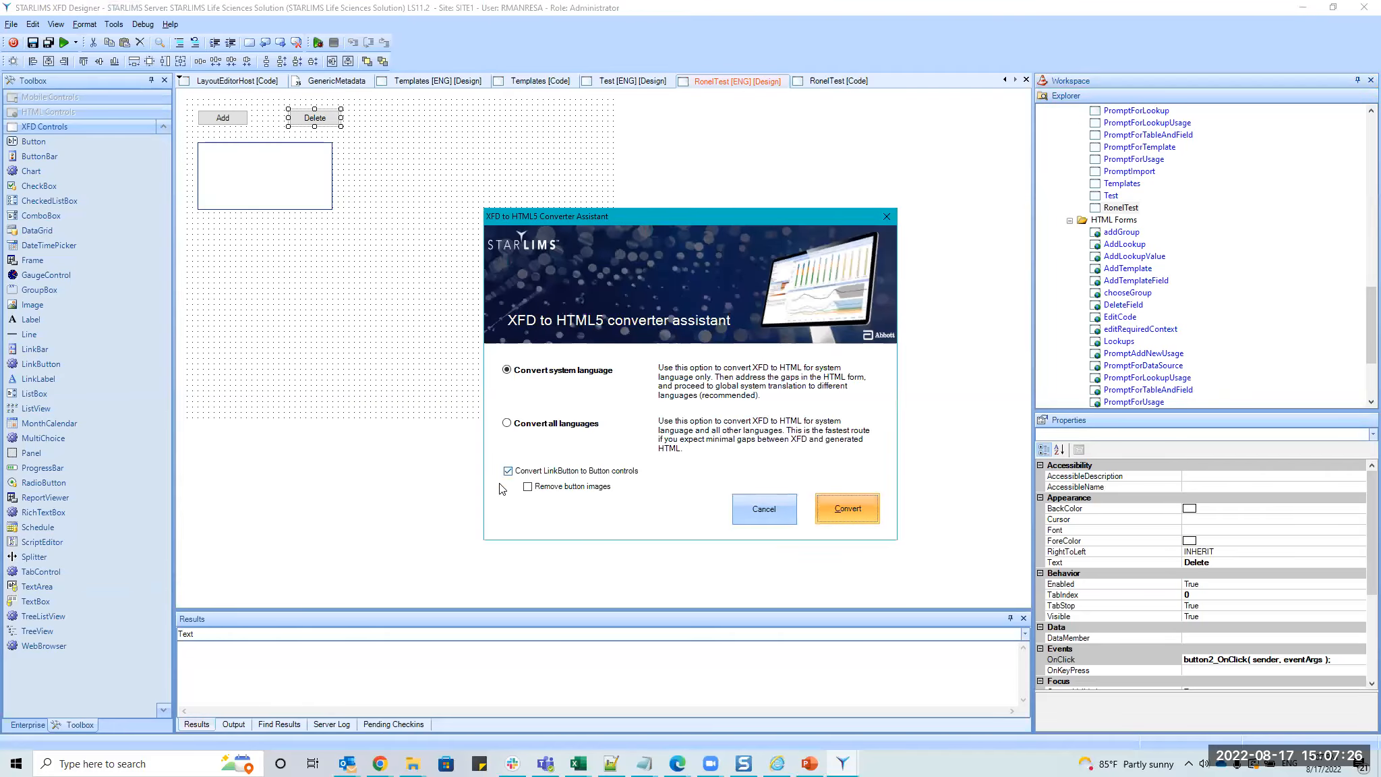
{"action": "left_click", "coordinate": [836, 509]}
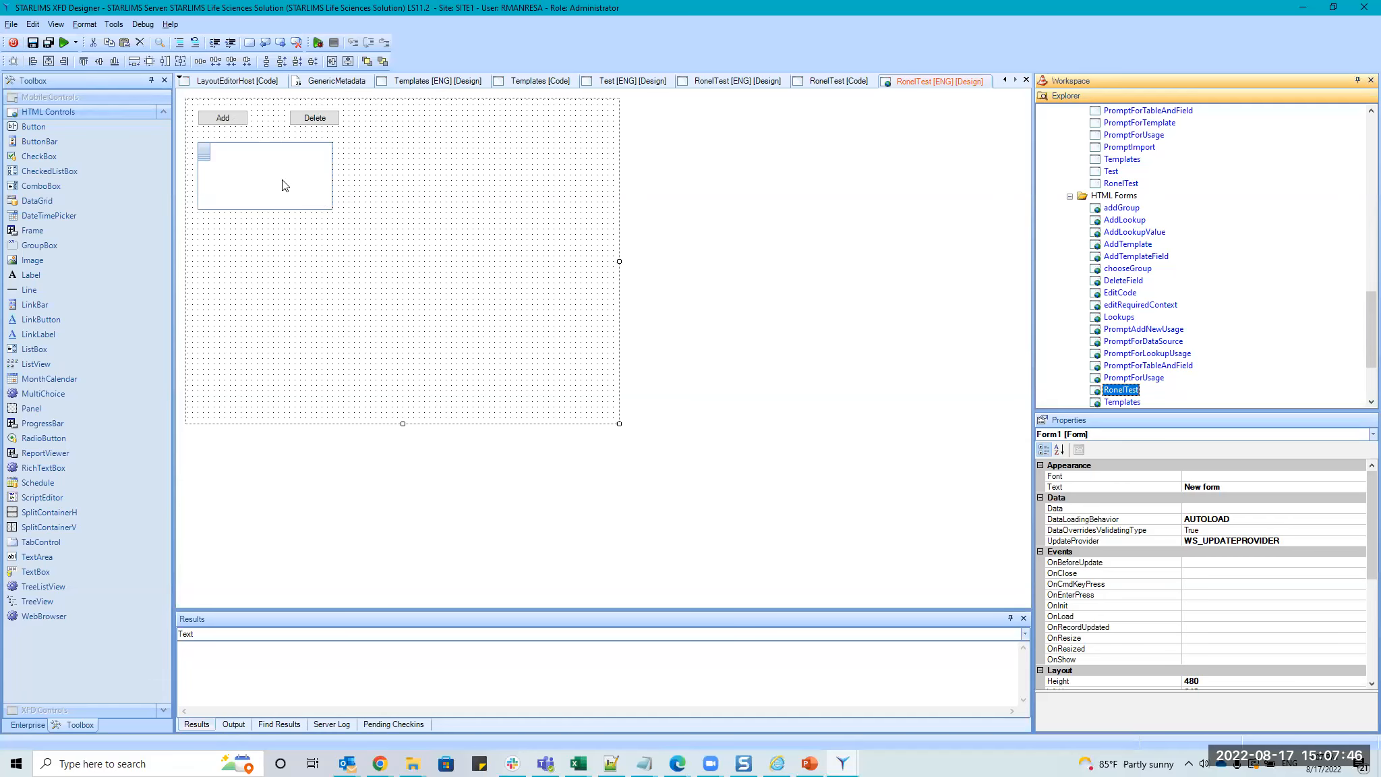
{"action": "scroll", "coordinate": [1144, 360], "scroll_direction": "down", "scroll_amount": 3}
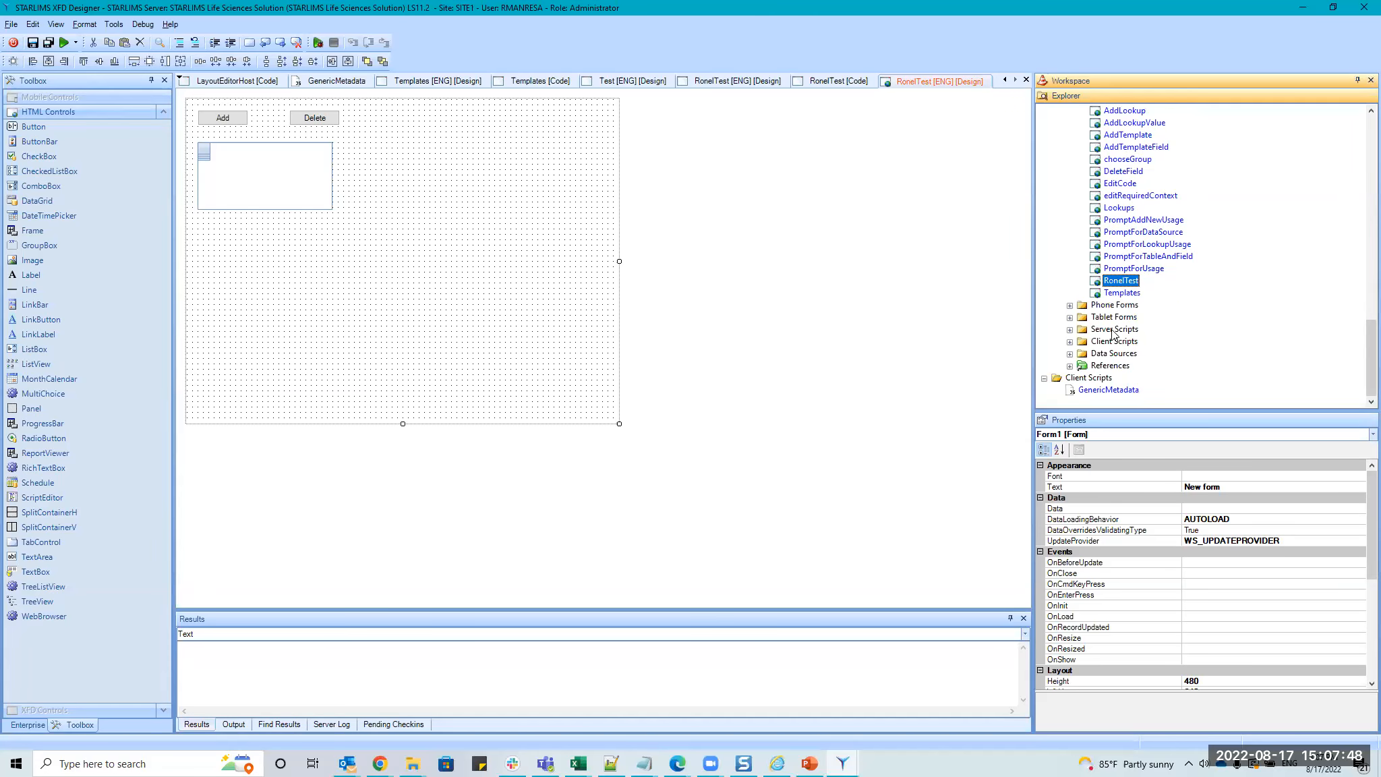
{"action": "left_click", "coordinate": [1104, 330]}
{"action": "left_click", "coordinate": [1109, 365]}
{"action": "left_click", "coordinate": [1112, 354]}
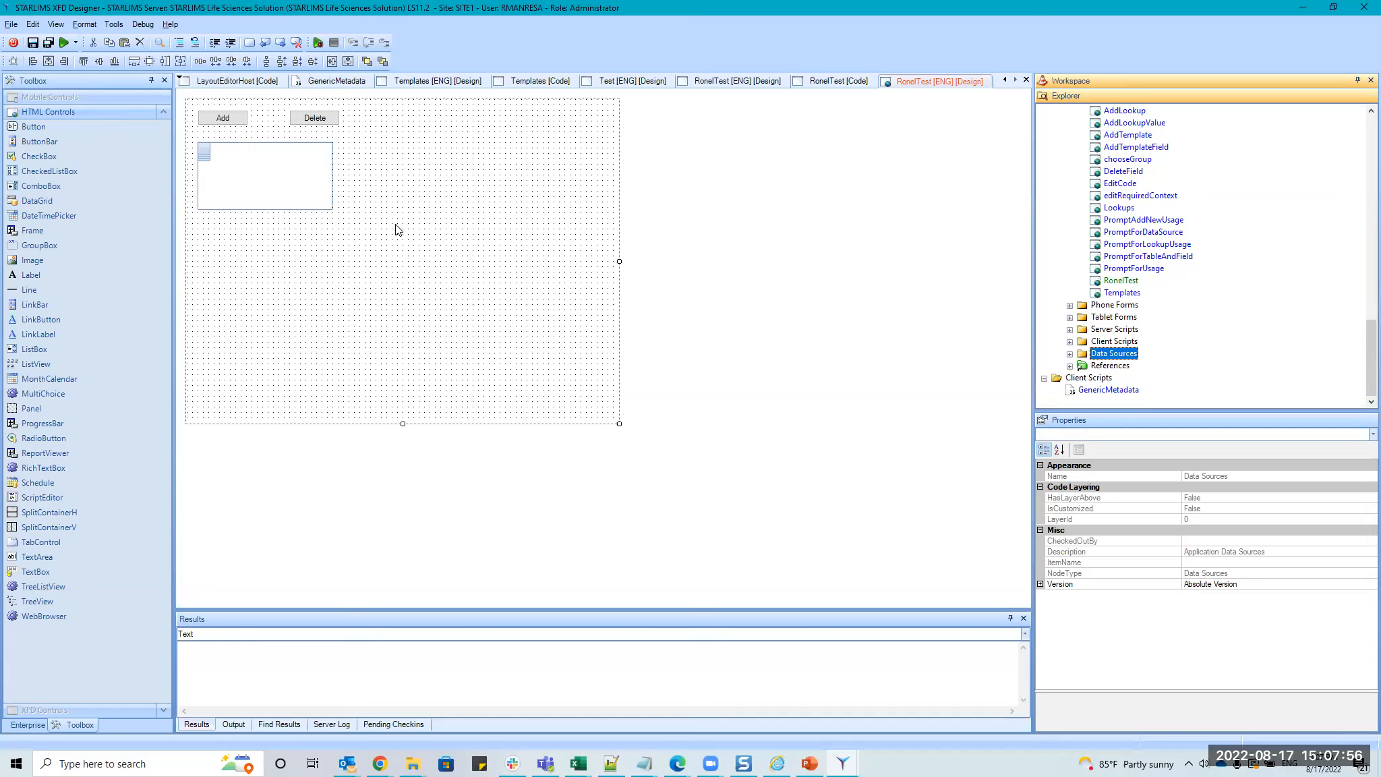
{"action": "left_click", "coordinate": [379, 763]}
{"action": "left_click", "coordinate": [332, 713]}
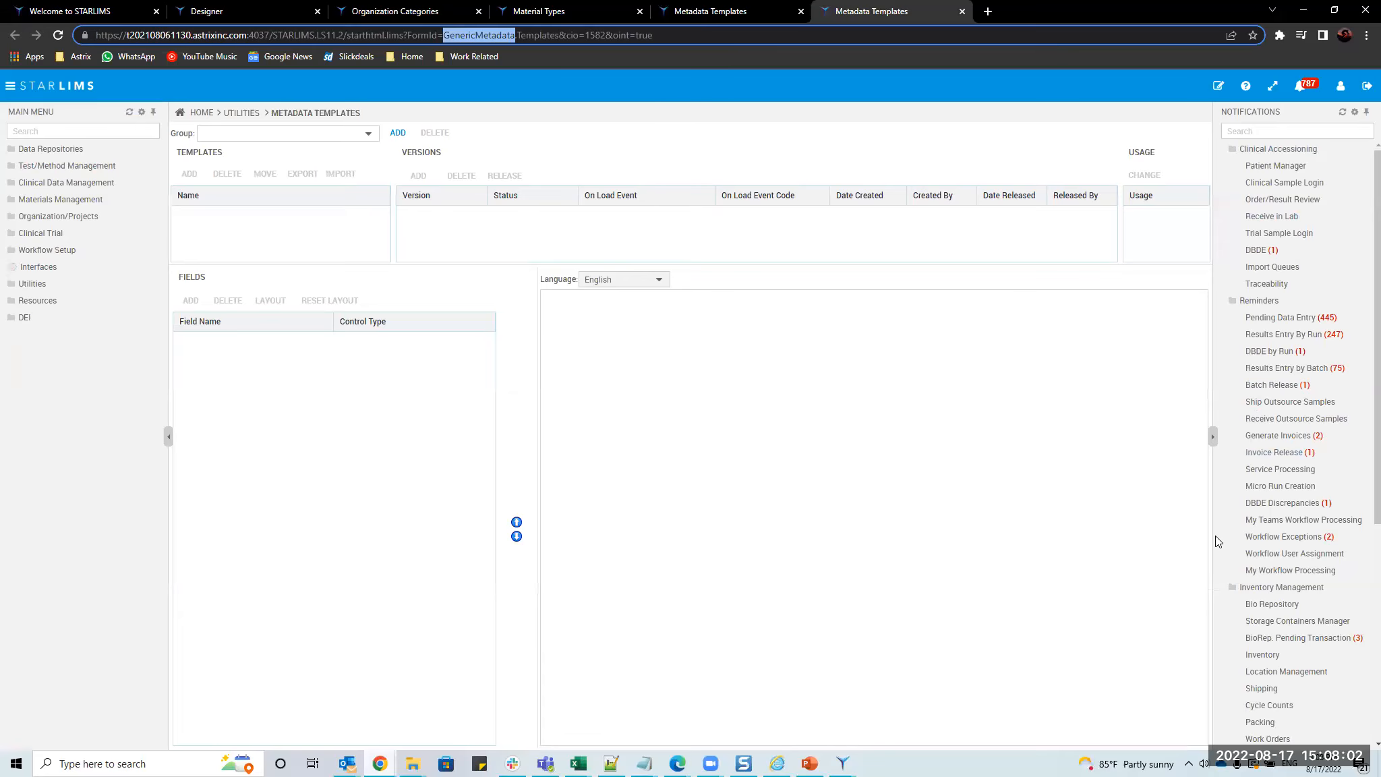
{"action": "left_click", "coordinate": [1302, 14]}
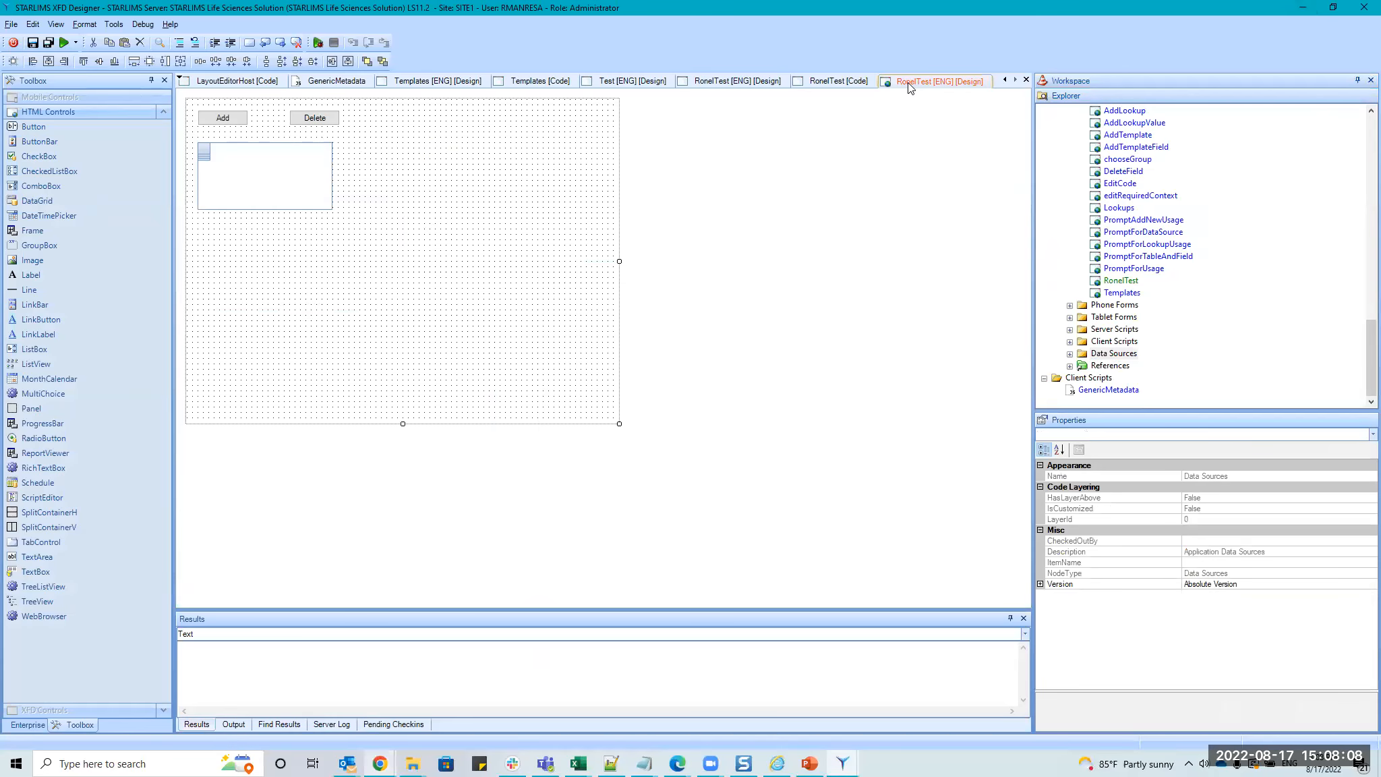
Open the code of the converted HTML form RonelTest and highlight the two button OnClick functions for review.
{"action": "right_click", "coordinate": [365, 174]}
{"action": "left_click", "coordinate": [382, 196]}
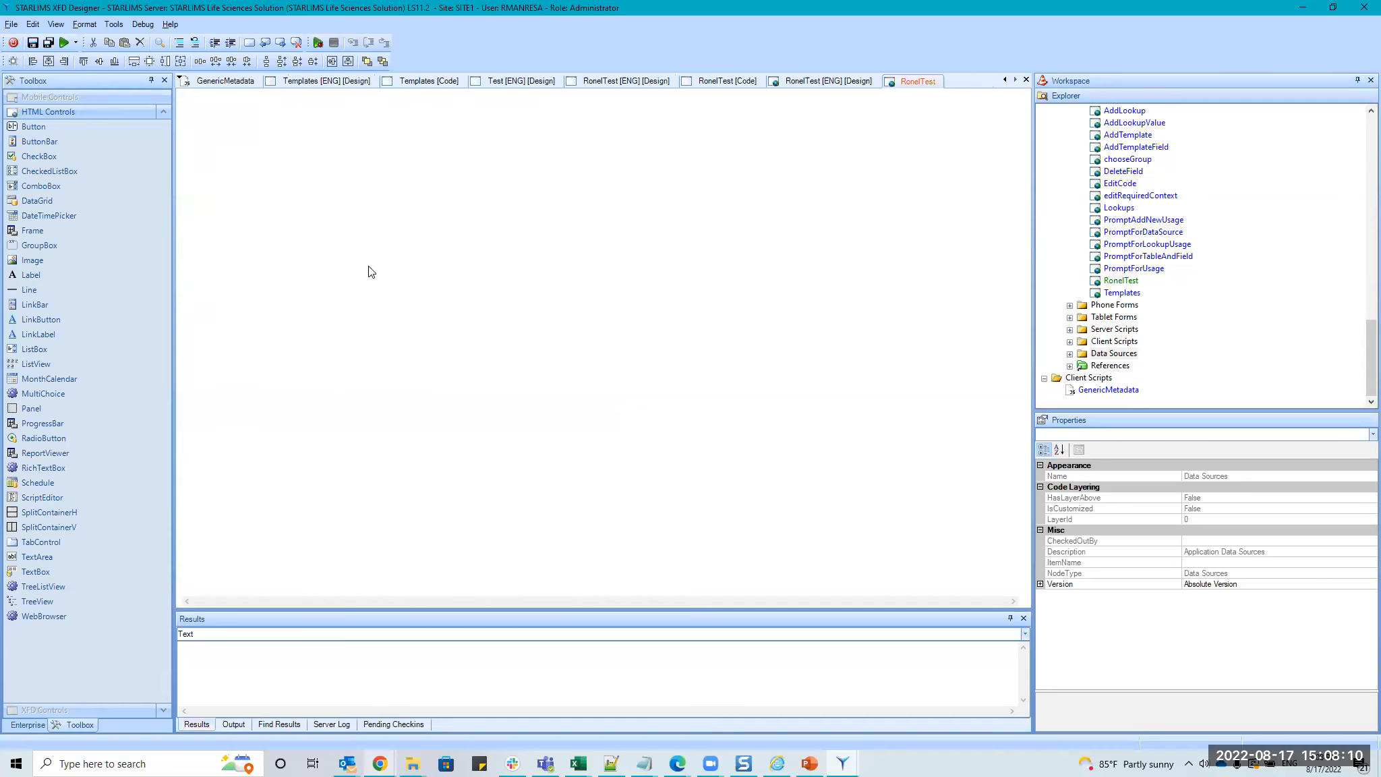
{"action": "left_click_drag", "start_coordinate": [227, 498], "coordinate": [437, 581]}
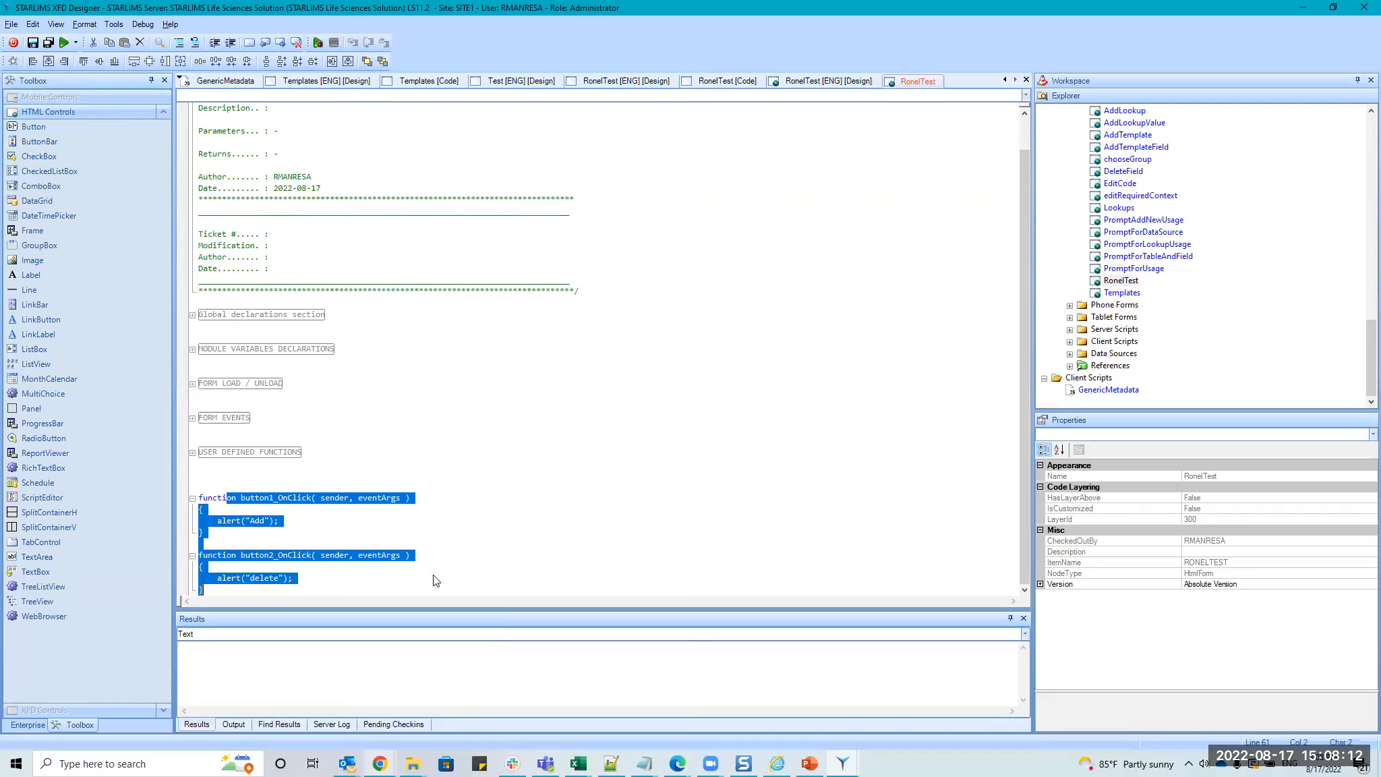
Highlight the Add alert in the button1_OnClick function, and run the HTML form RonelTest from its design view.
{"action": "left_click", "coordinate": [326, 570]}
{"action": "left_click_drag", "start_coordinate": [200, 515], "coordinate": [339, 531]}
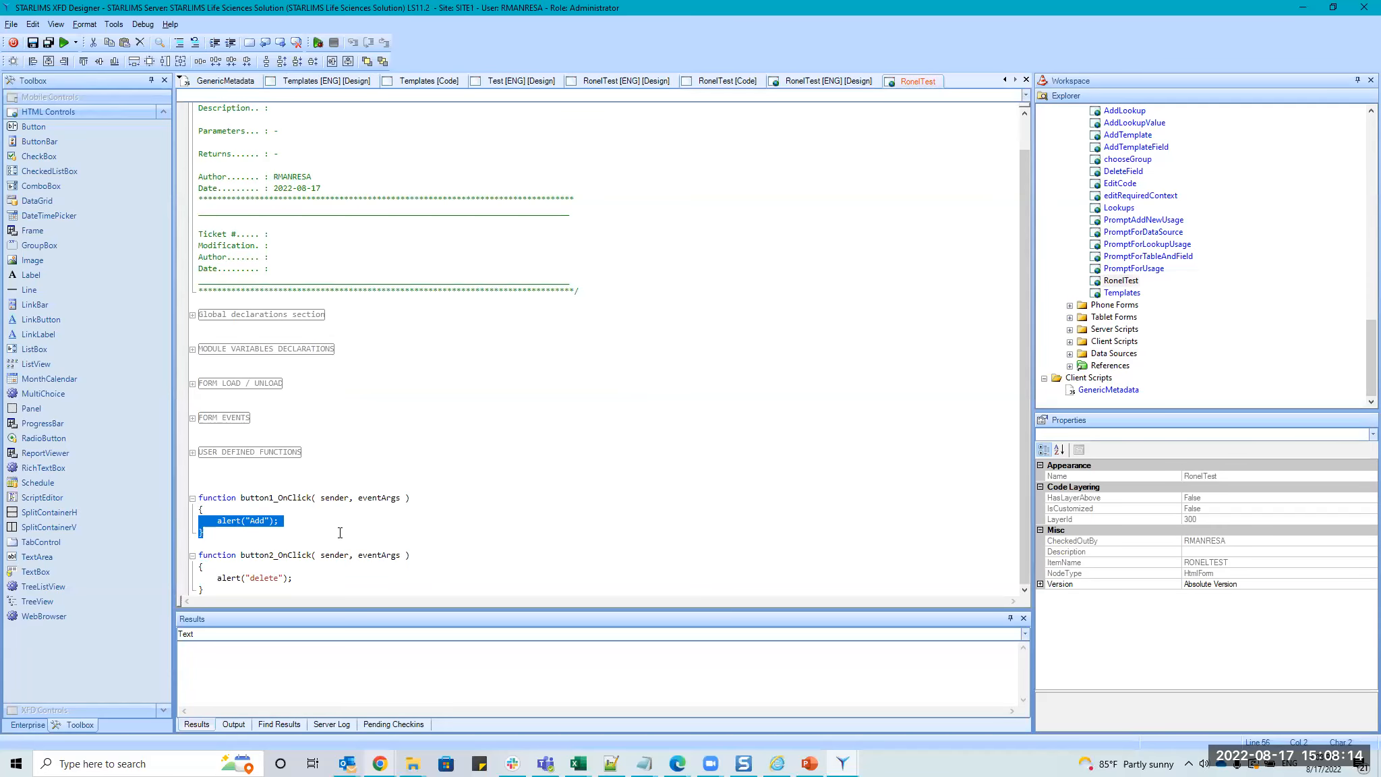
{"action": "left_click", "coordinate": [796, 87]}
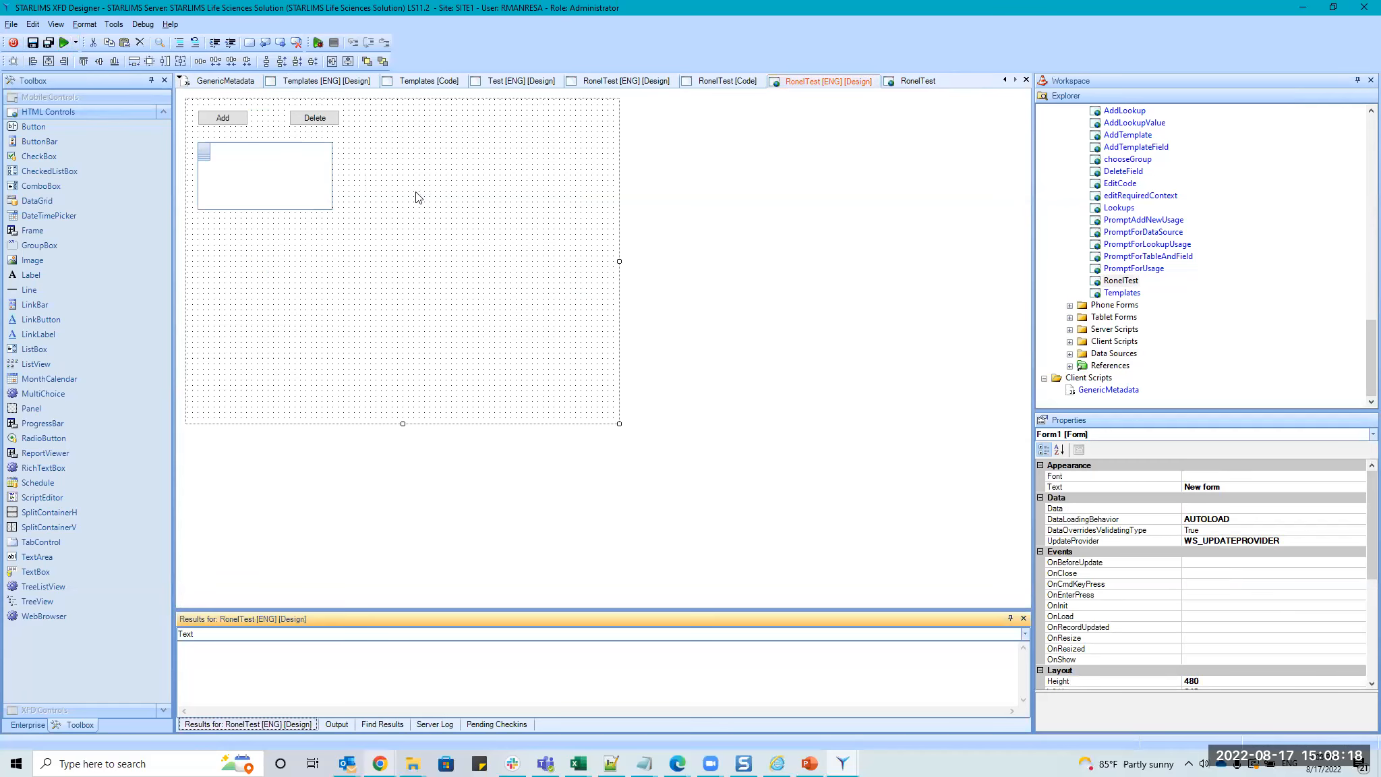
{"action": "key", "text": "F5"}
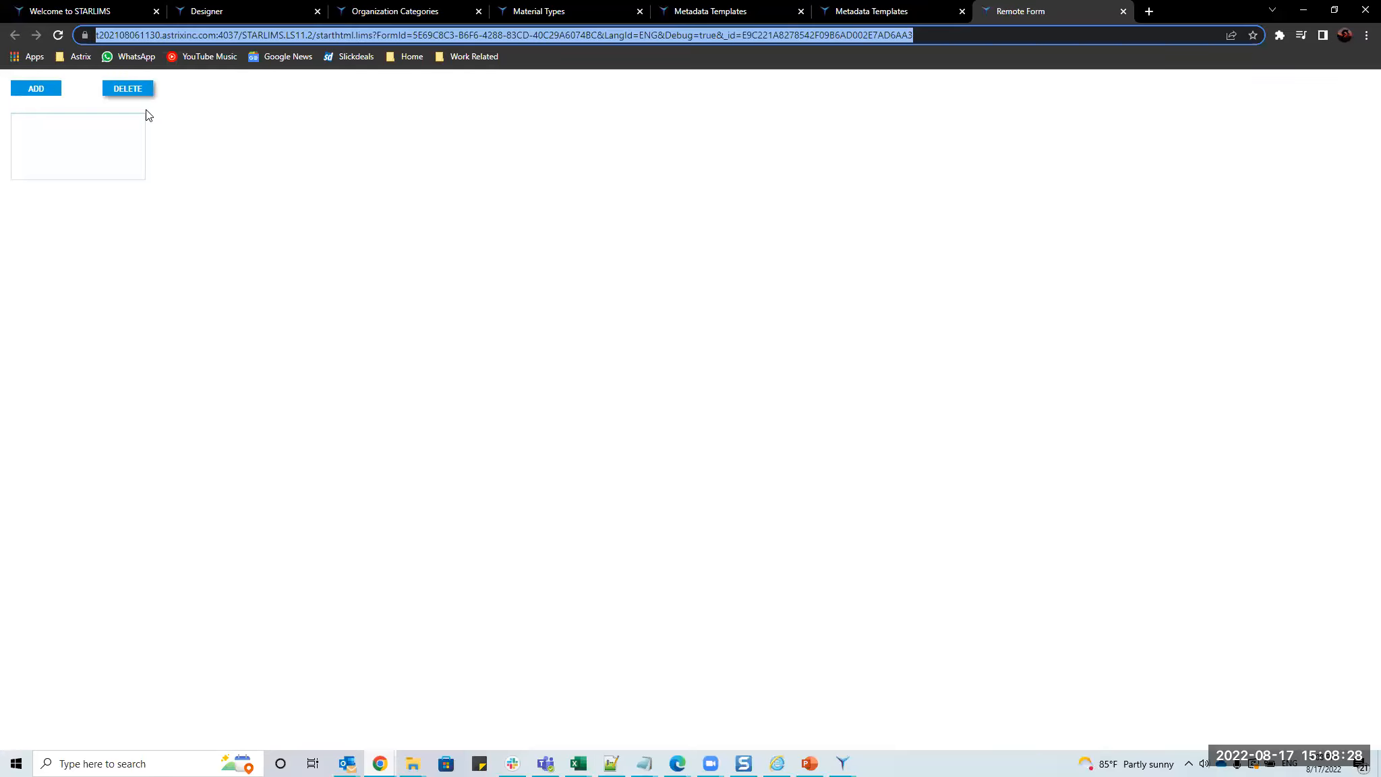
Test the Add and Delete buttons of the running form, dismissing each alert, and return to the XFD Designer.
{"action": "left_click", "coordinate": [35, 89]}
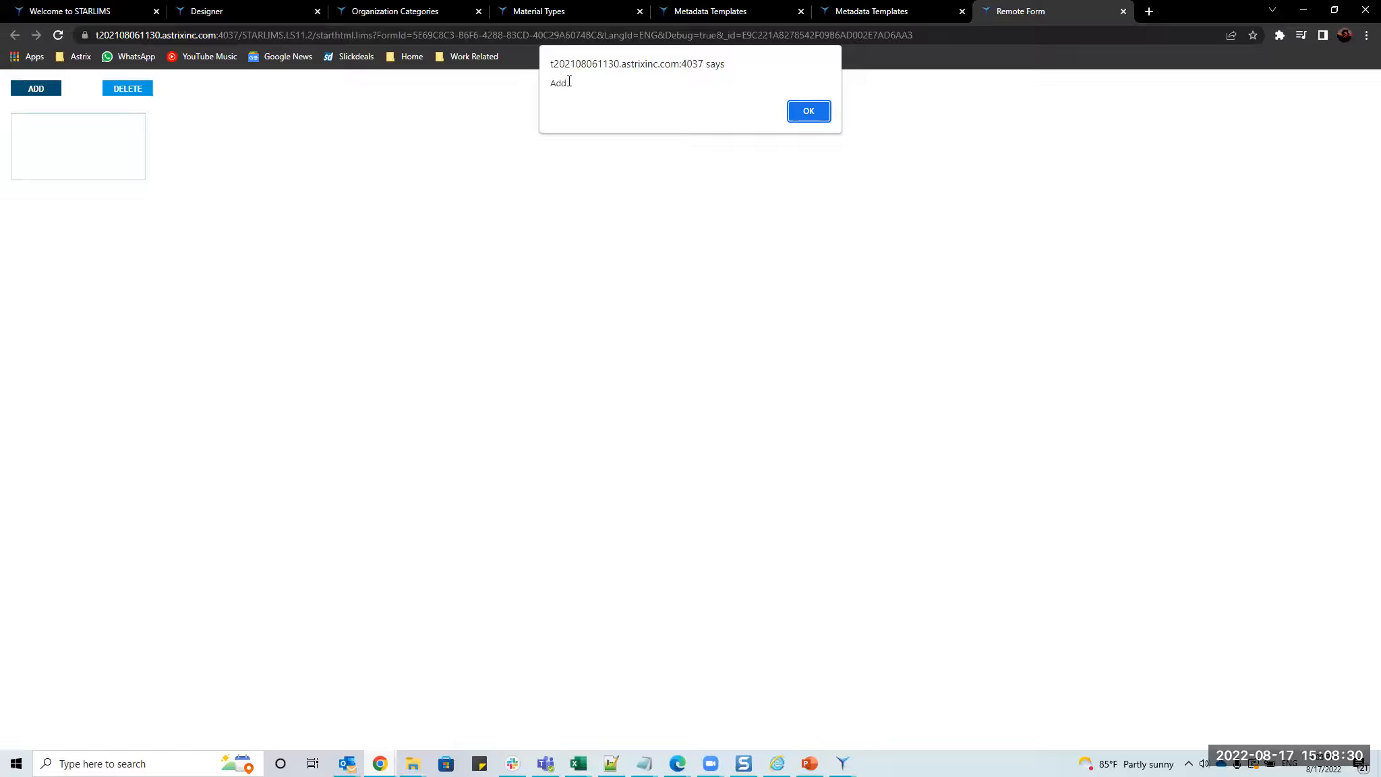
{"action": "left_click", "coordinate": [804, 111]}
{"action": "left_click", "coordinate": [128, 88]}
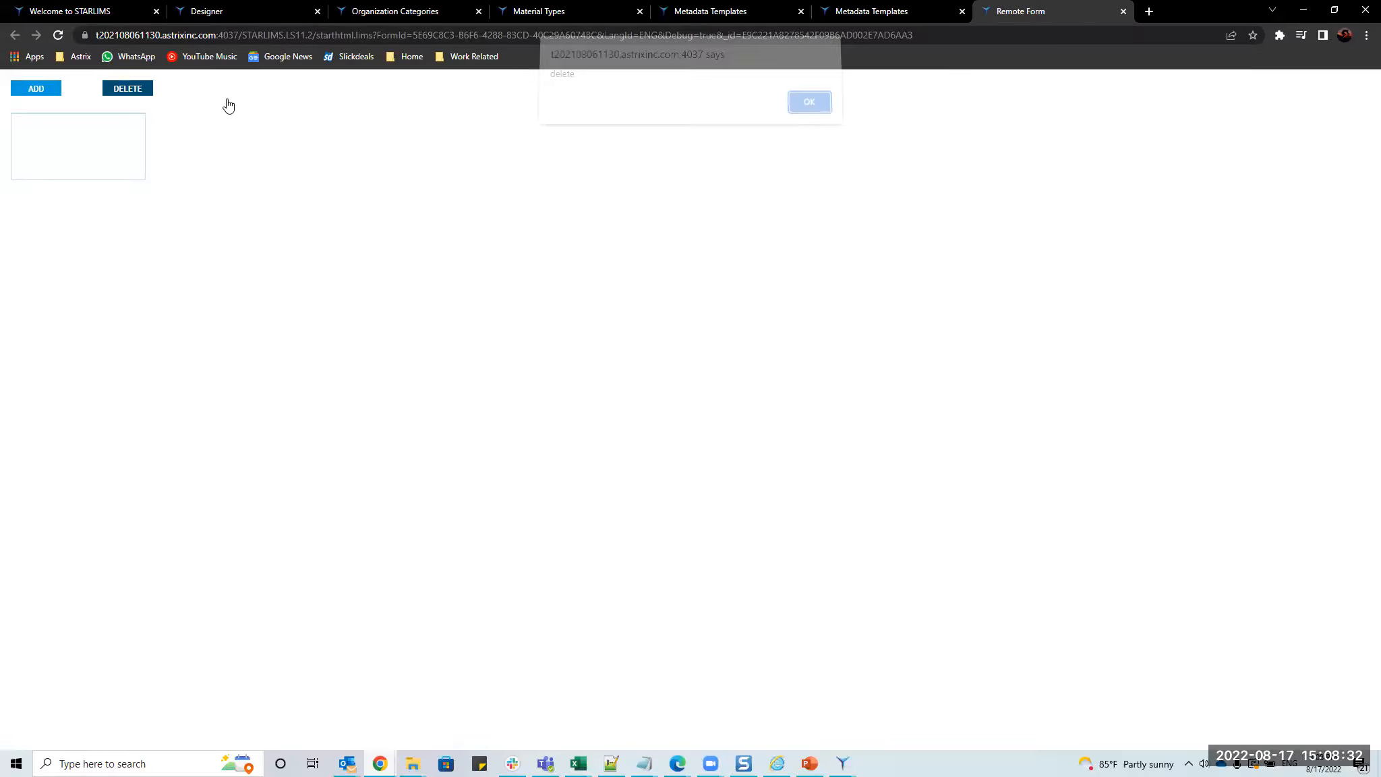
{"action": "left_click", "coordinate": [805, 115]}
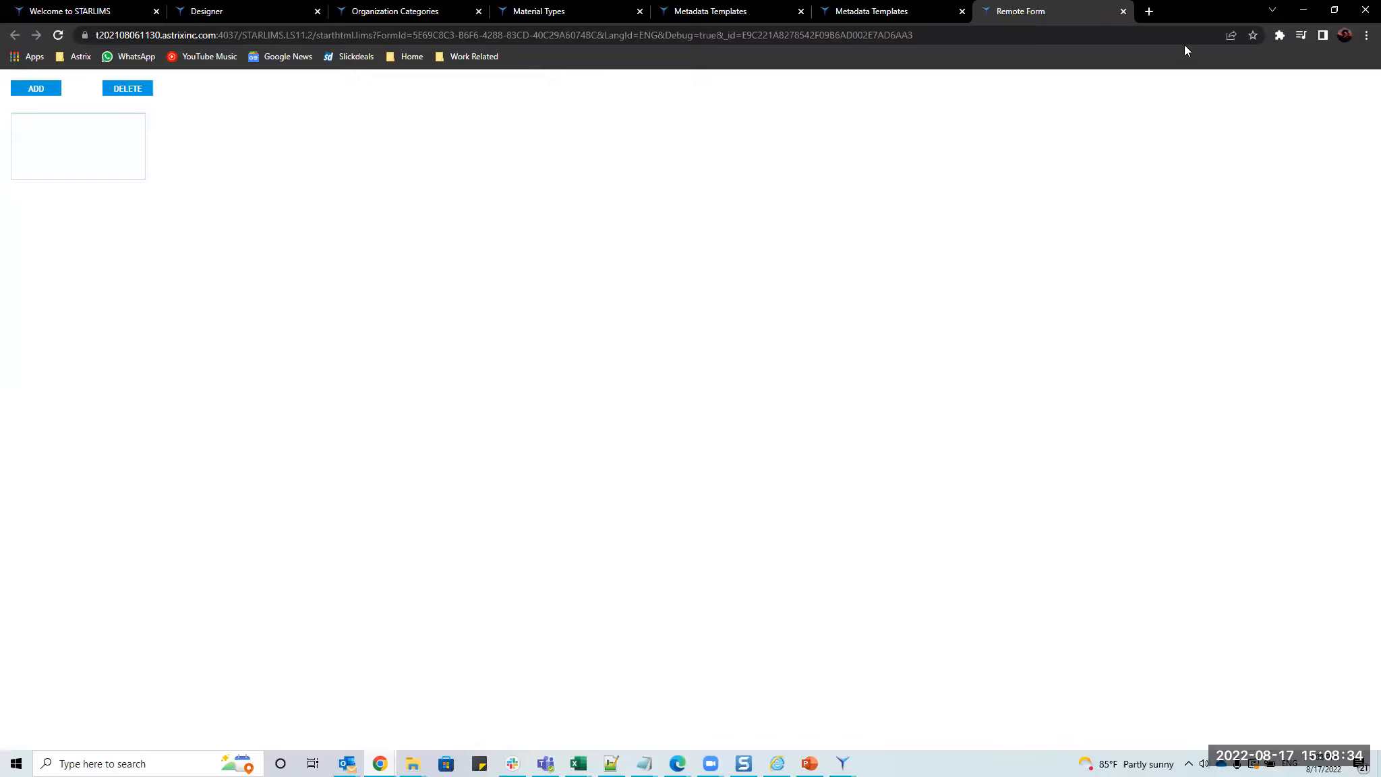
{"action": "left_click", "coordinate": [1304, 10]}
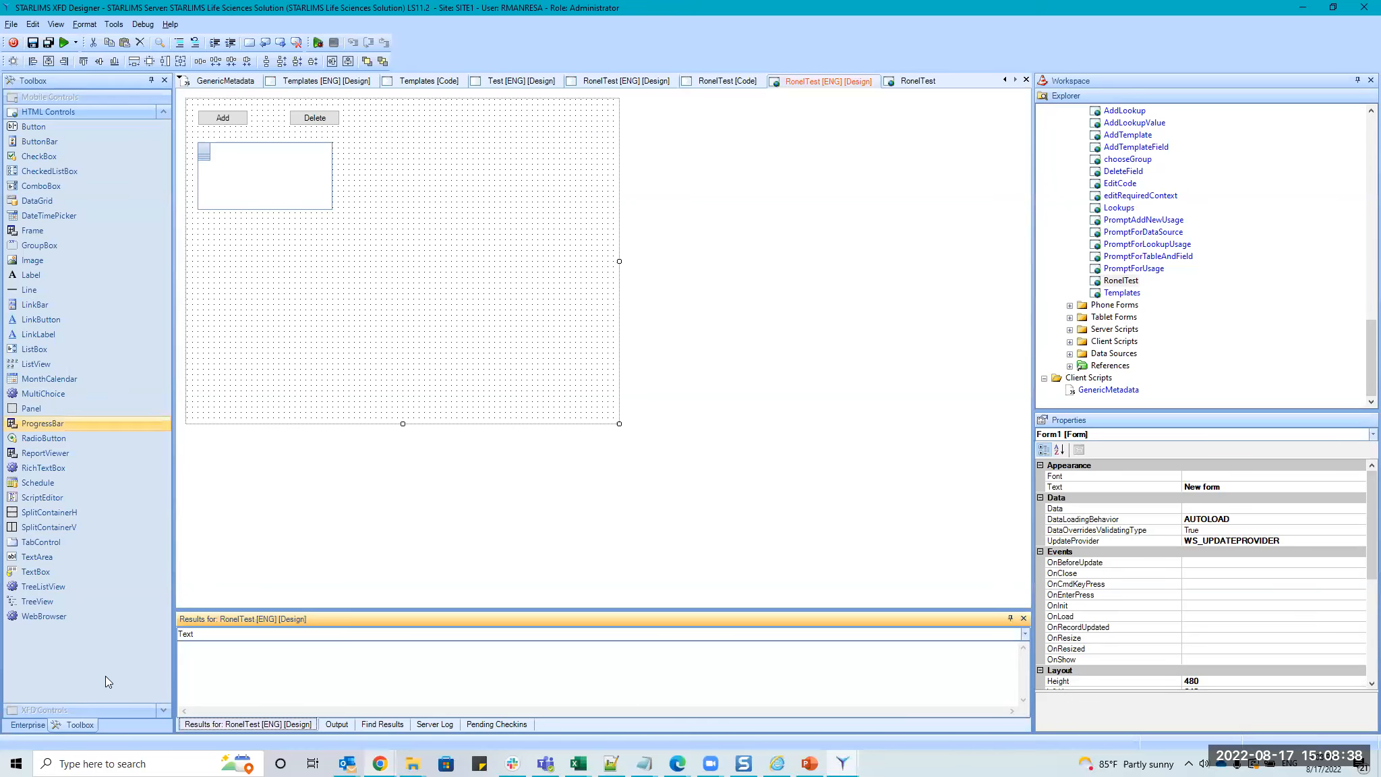
Browse the XFD Forms and HTML Forms of the GenericMetadata application in the applications tree.
{"action": "left_click", "coordinate": [38, 722]}
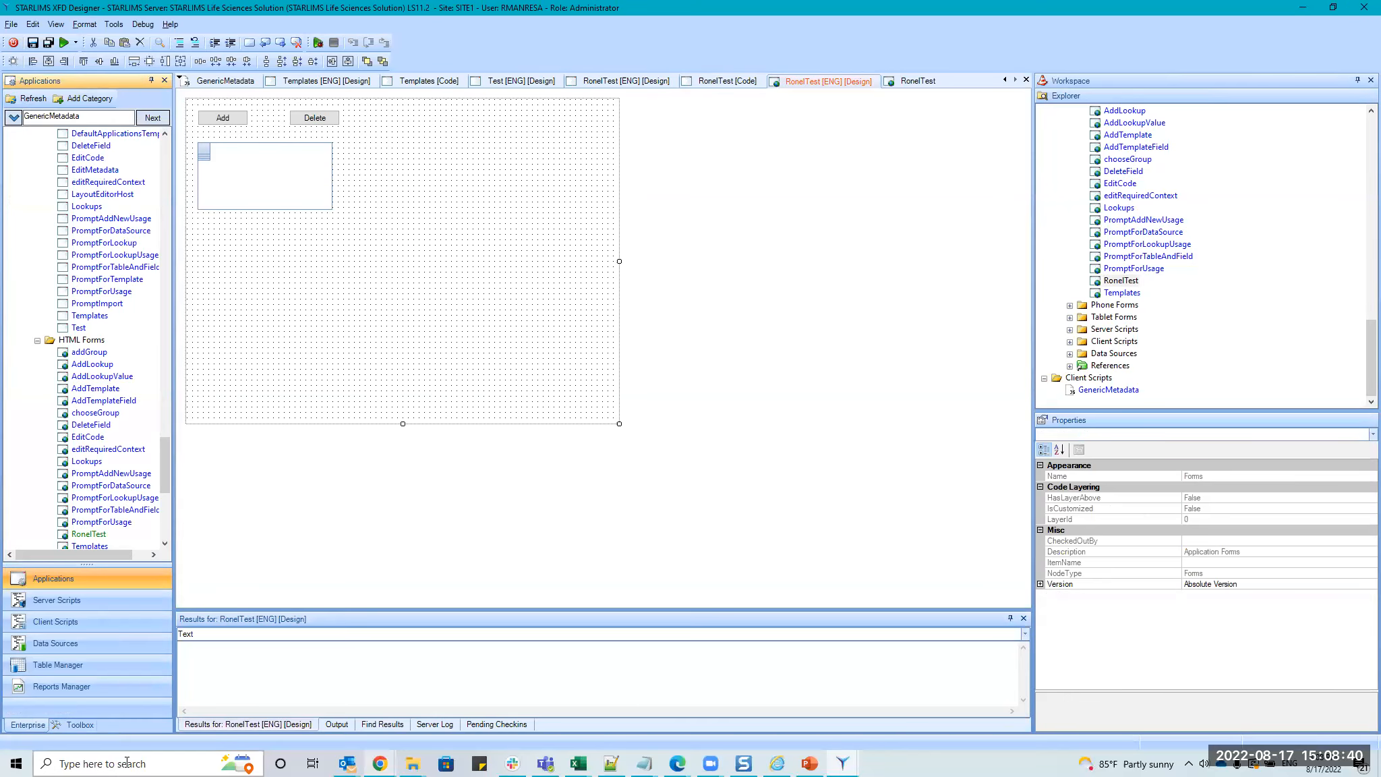
{"action": "scroll", "coordinate": [93, 324], "scroll_direction": "up", "scroll_amount": 5}
{"action": "scroll", "coordinate": [64, 202], "scroll_direction": "down", "scroll_amount": 5}
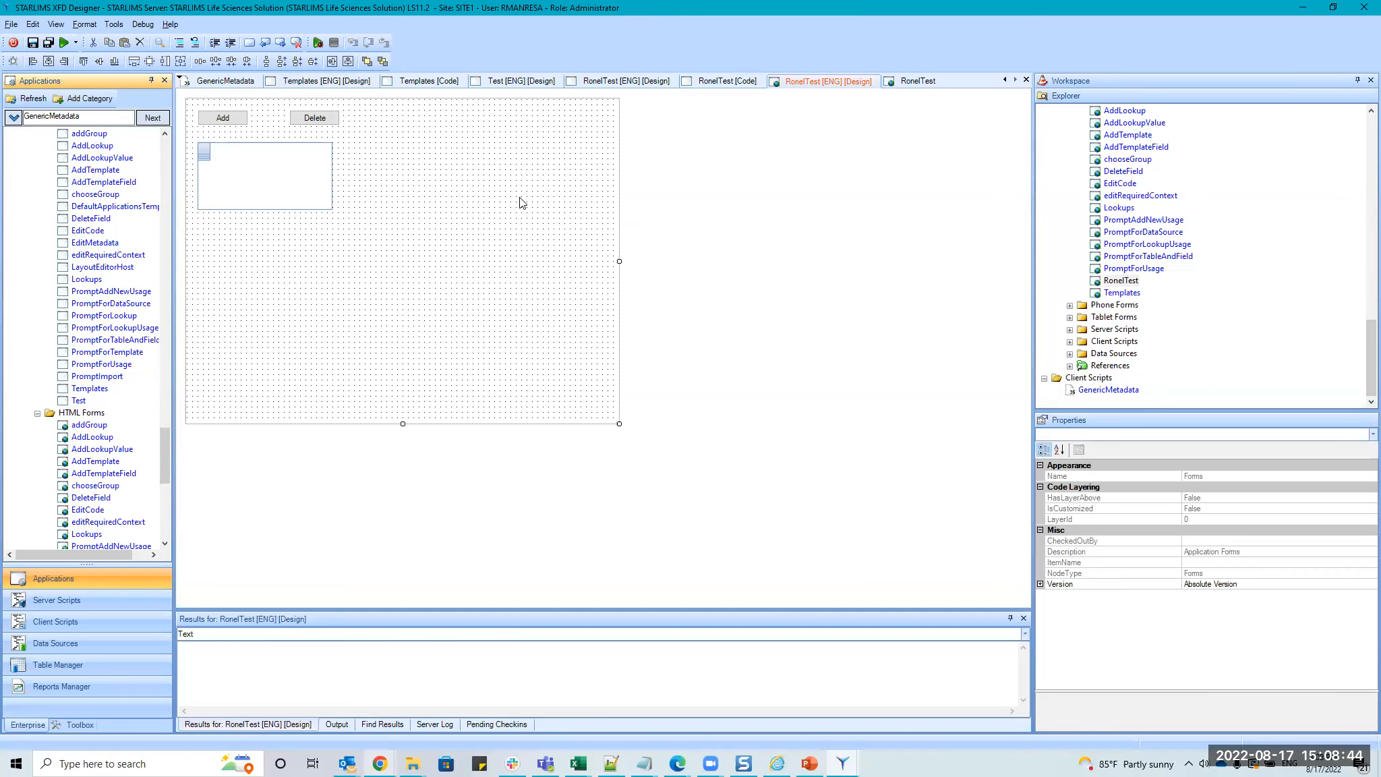
{"action": "scroll", "coordinate": [83, 243], "scroll_direction": "up", "scroll_amount": 3}
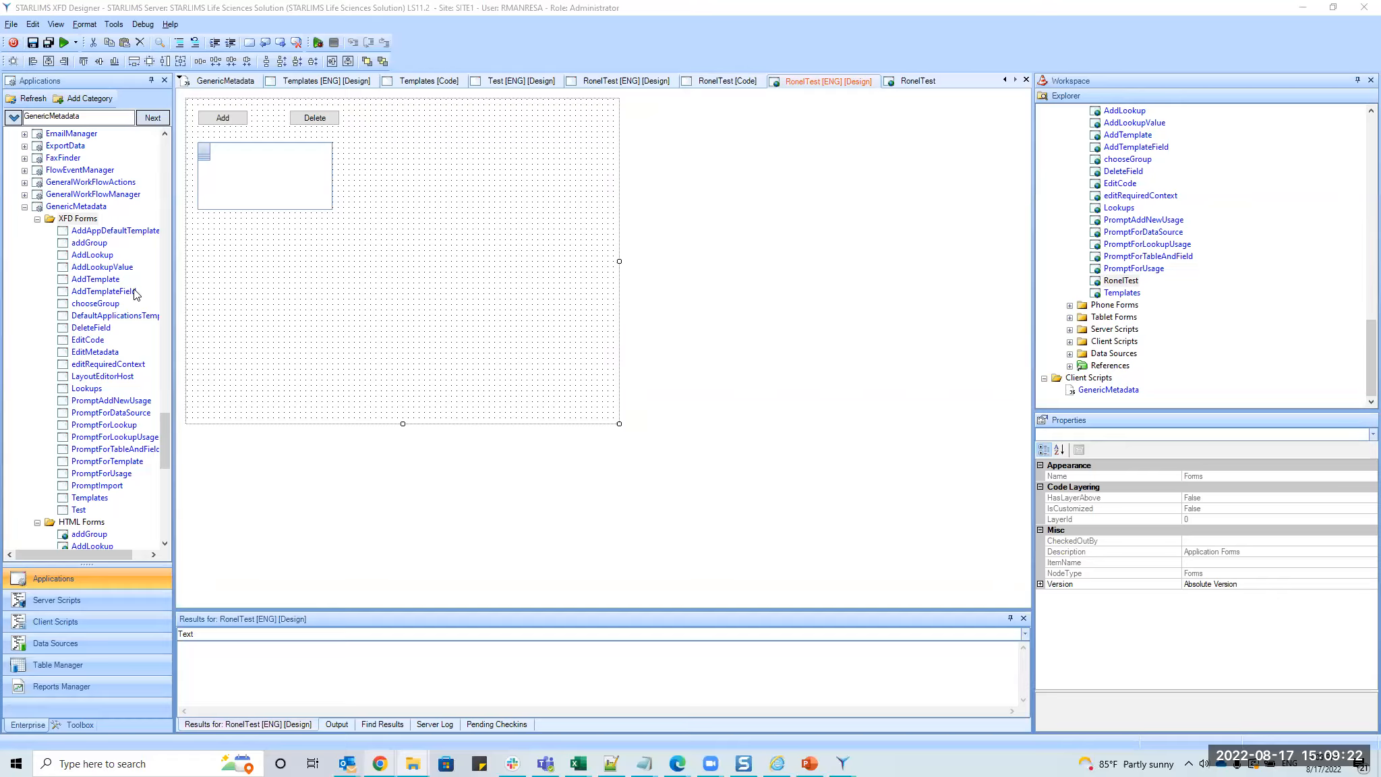
Open the design of the XFD form RonelTest and inspect its Add button, Delete button and data grid.
{"action": "left_click", "coordinate": [708, 81]}
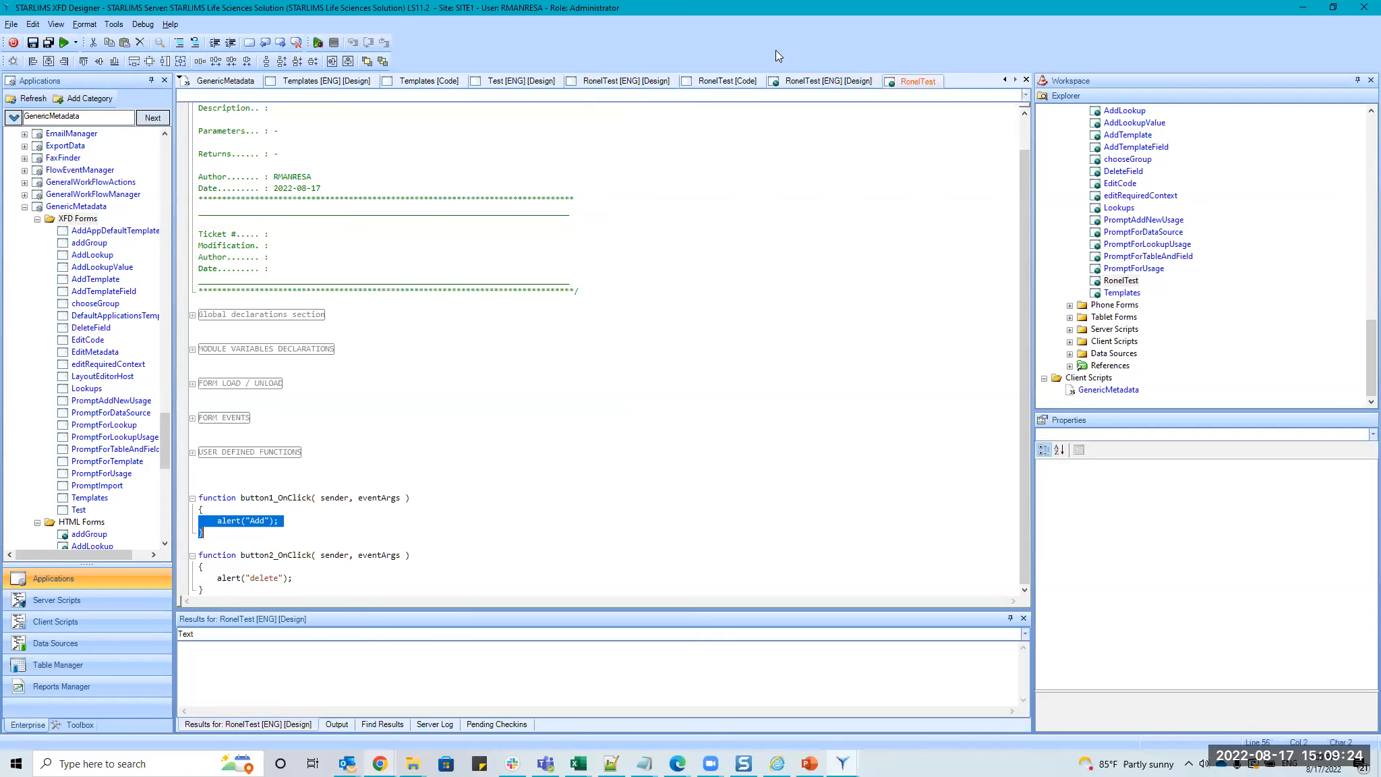
{"action": "left_click", "coordinate": [613, 81]}
{"action": "left_click", "coordinate": [230, 118]}
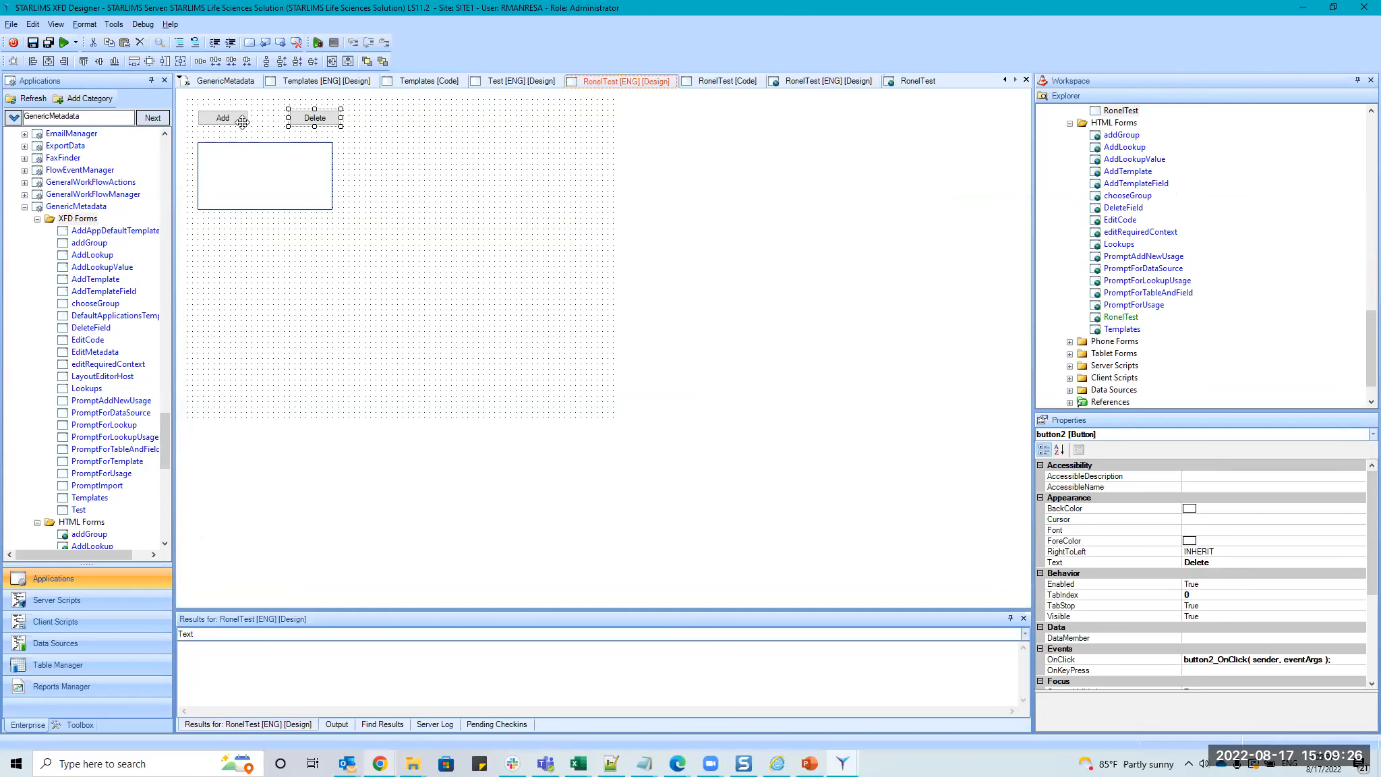
{"action": "left_click", "coordinate": [311, 122]}
{"action": "left_click", "coordinate": [305, 154]}
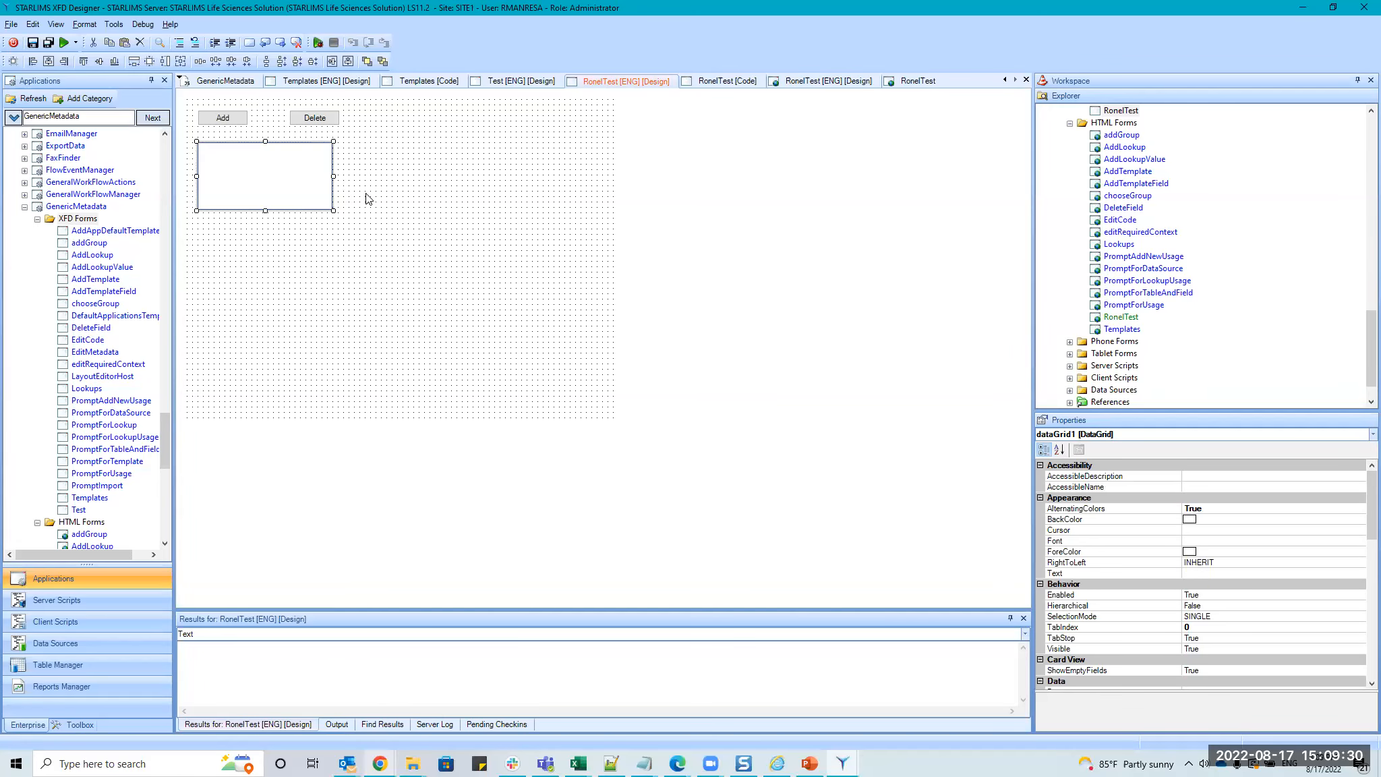
{"action": "scroll", "coordinate": [164, 264], "scroll_direction": "up", "scroll_amount": 1}
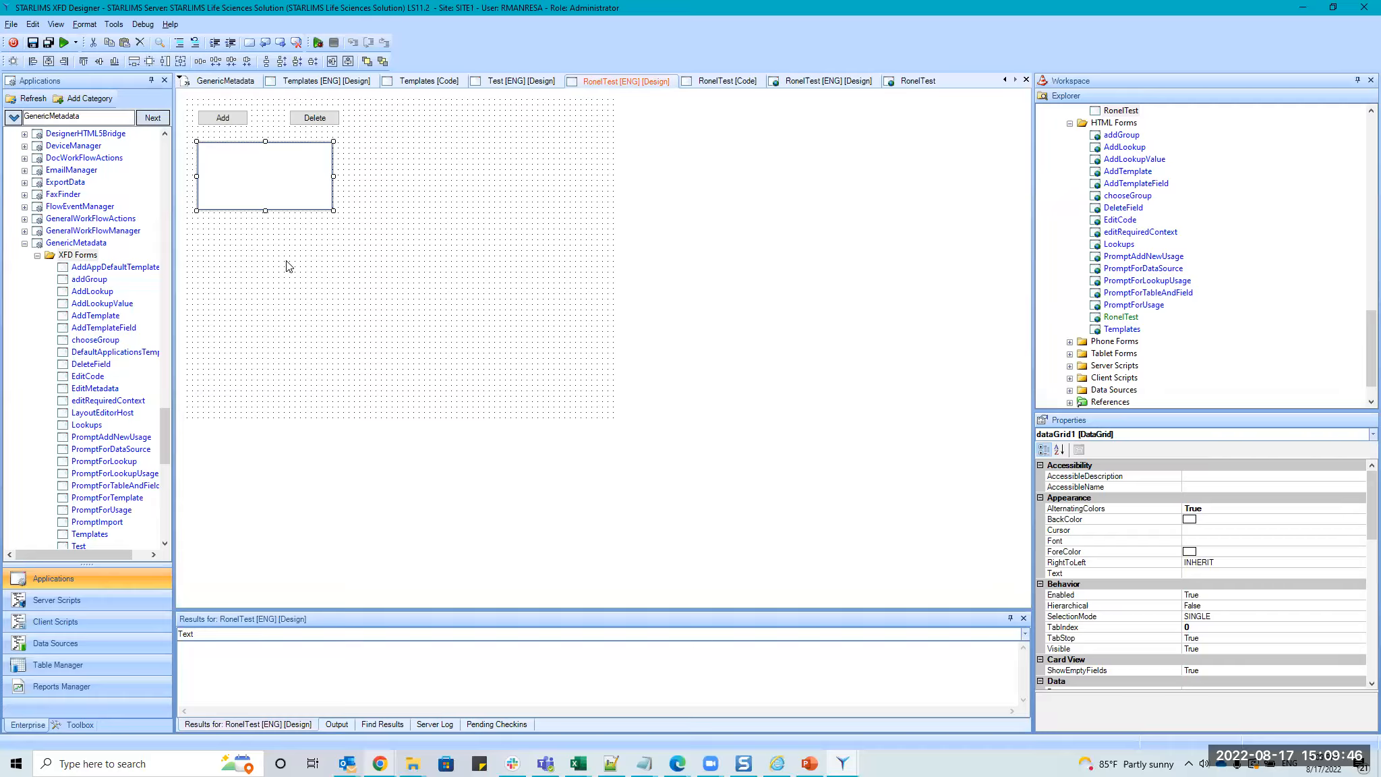
Switch to Chrome and search Google for "microsft .net" in a new tab.
{"action": "mouse_move", "coordinate": [381, 760]}
{"action": "left_click", "coordinate": [447, 713]}
{"action": "key", "text": "ctrl+t"}
{"action": "type", "text": "microsft .net"}
{"action": "key", "text": "Return"}
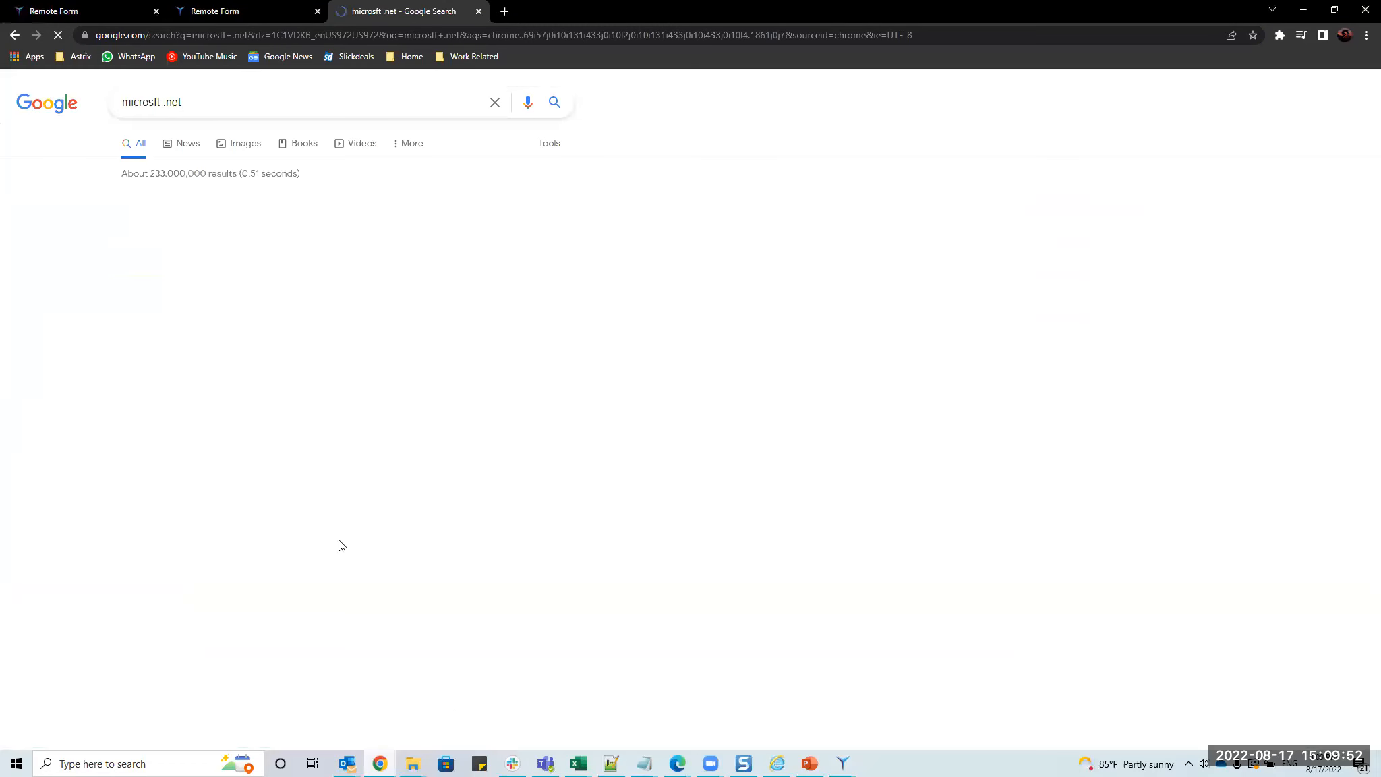
Examine the .NET Framework description in the search results, highlighting the parts about Microsoft as developer and Microsoft Windows.
{"action": "left_click_drag", "start_coordinate": [805, 250], "coordinate": [793, 249]}
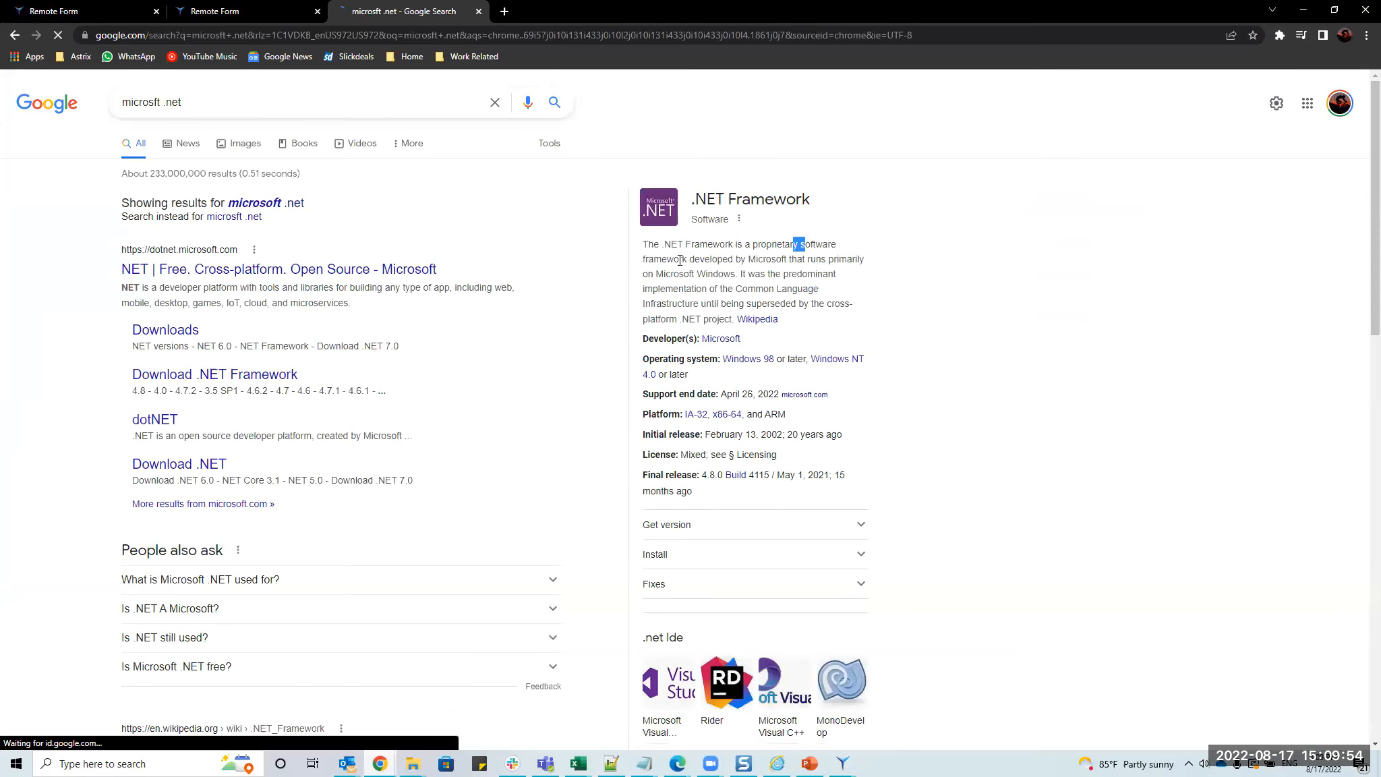
{"action": "left_click_drag", "start_coordinate": [713, 260], "coordinate": [826, 262]}
{"action": "left_click_drag", "start_coordinate": [656, 275], "coordinate": [740, 275]}
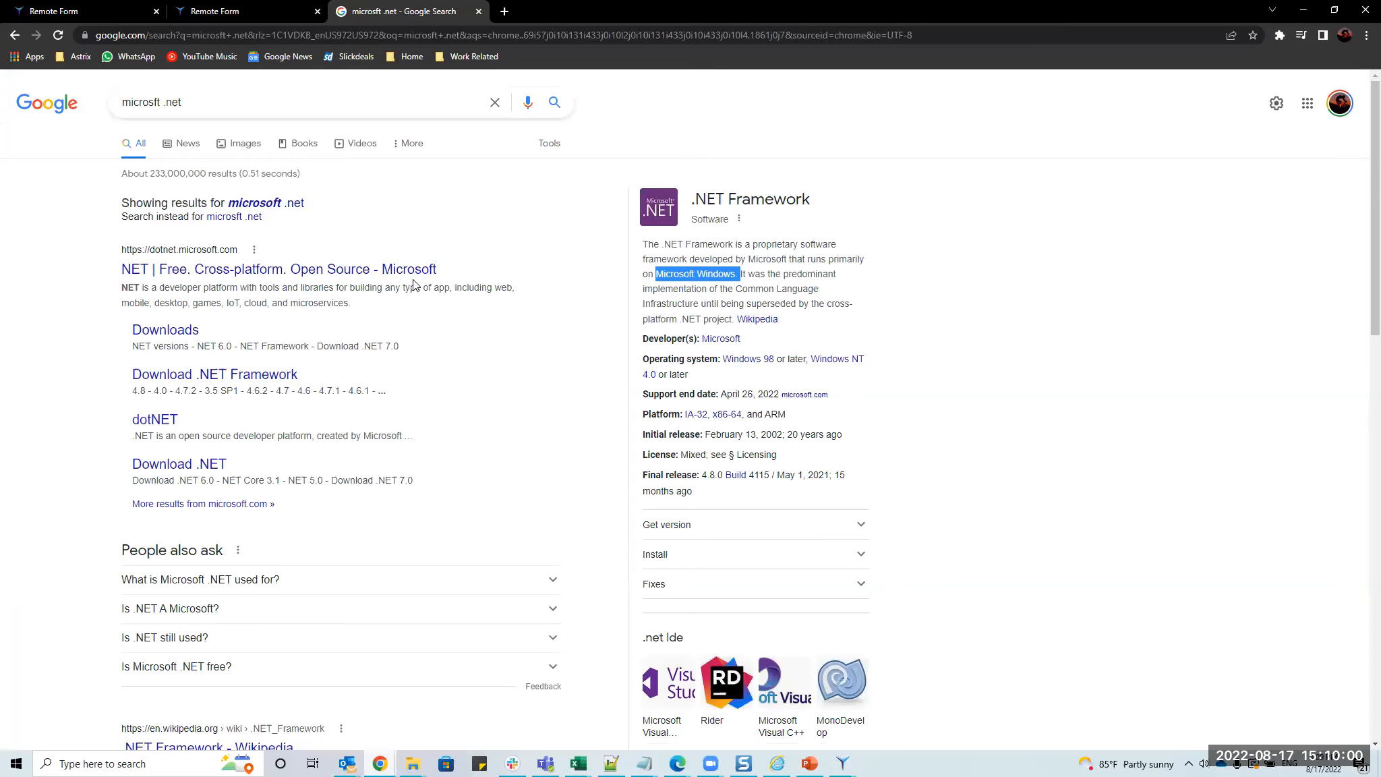
{"action": "scroll", "coordinate": [472, 283], "scroll_direction": "down", "scroll_amount": 2}
{"action": "scroll", "coordinate": [412, 282], "scroll_direction": "up", "scroll_amount": 2}
Open Microsoft's Download .NET Framework page in a separate tab and view the .NET Framework 4.7 downloads.
{"action": "middle_click", "coordinate": [229, 376]}
{"action": "left_click", "coordinate": [569, 8]}
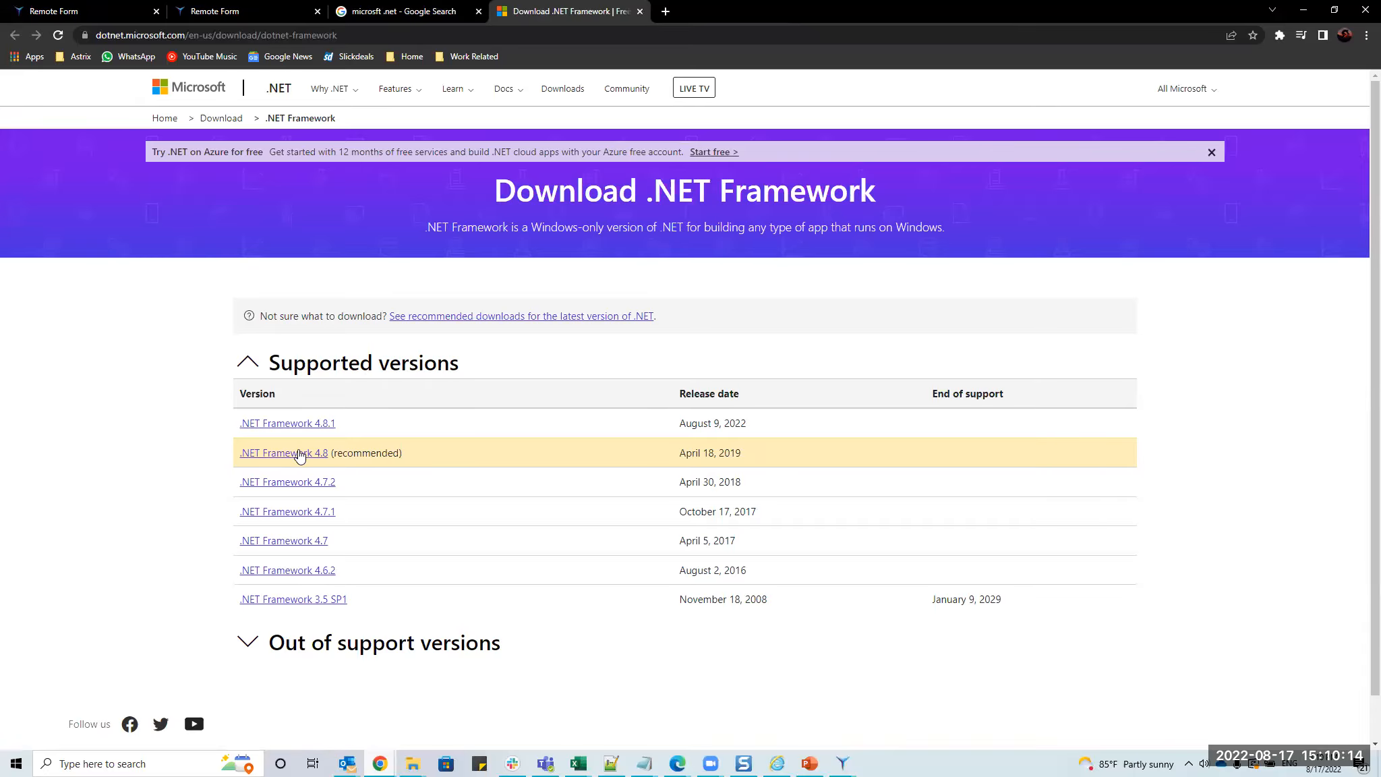
{"action": "left_click", "coordinate": [295, 547]}
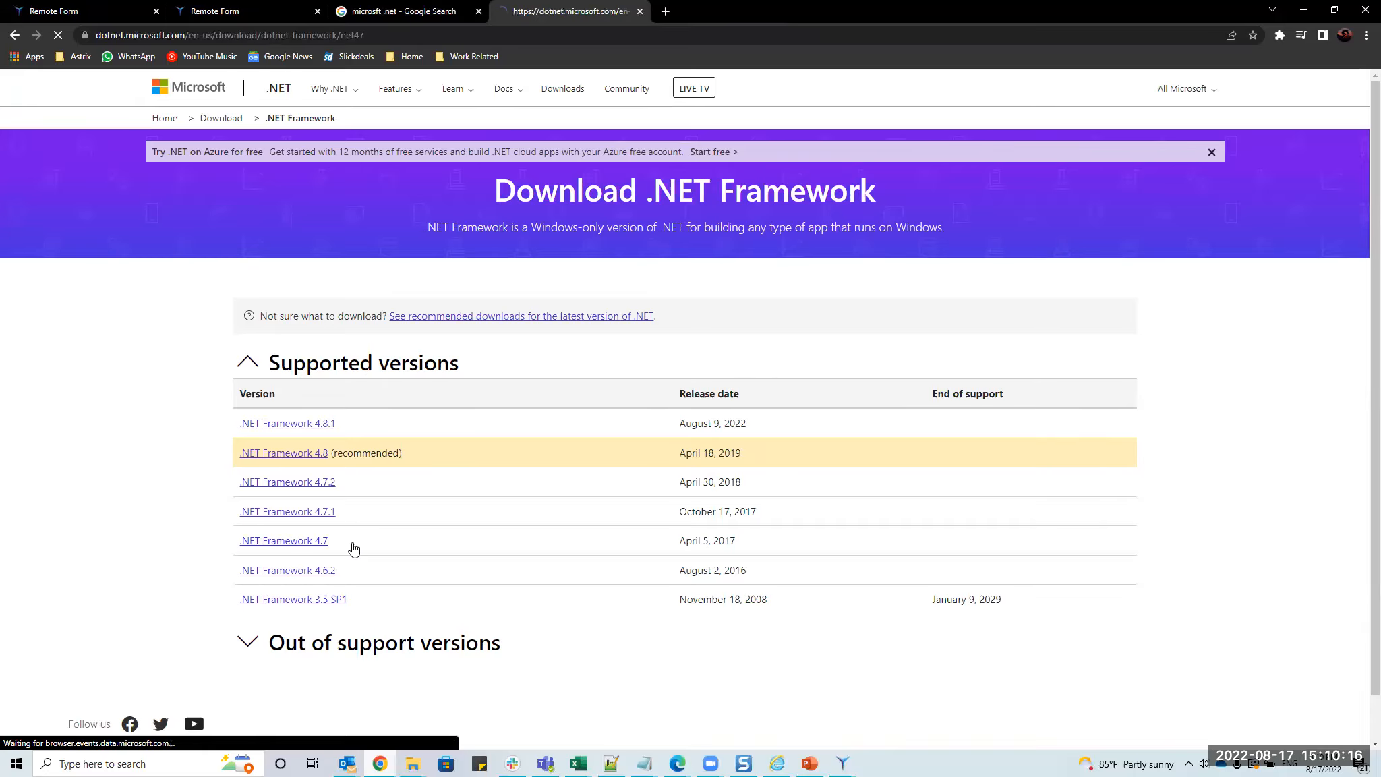
{"action": "scroll", "coordinate": [364, 534], "scroll_direction": "down", "scroll_amount": 3}
{"action": "scroll", "coordinate": [364, 533], "scroll_direction": "up", "scroll_amount": 4}
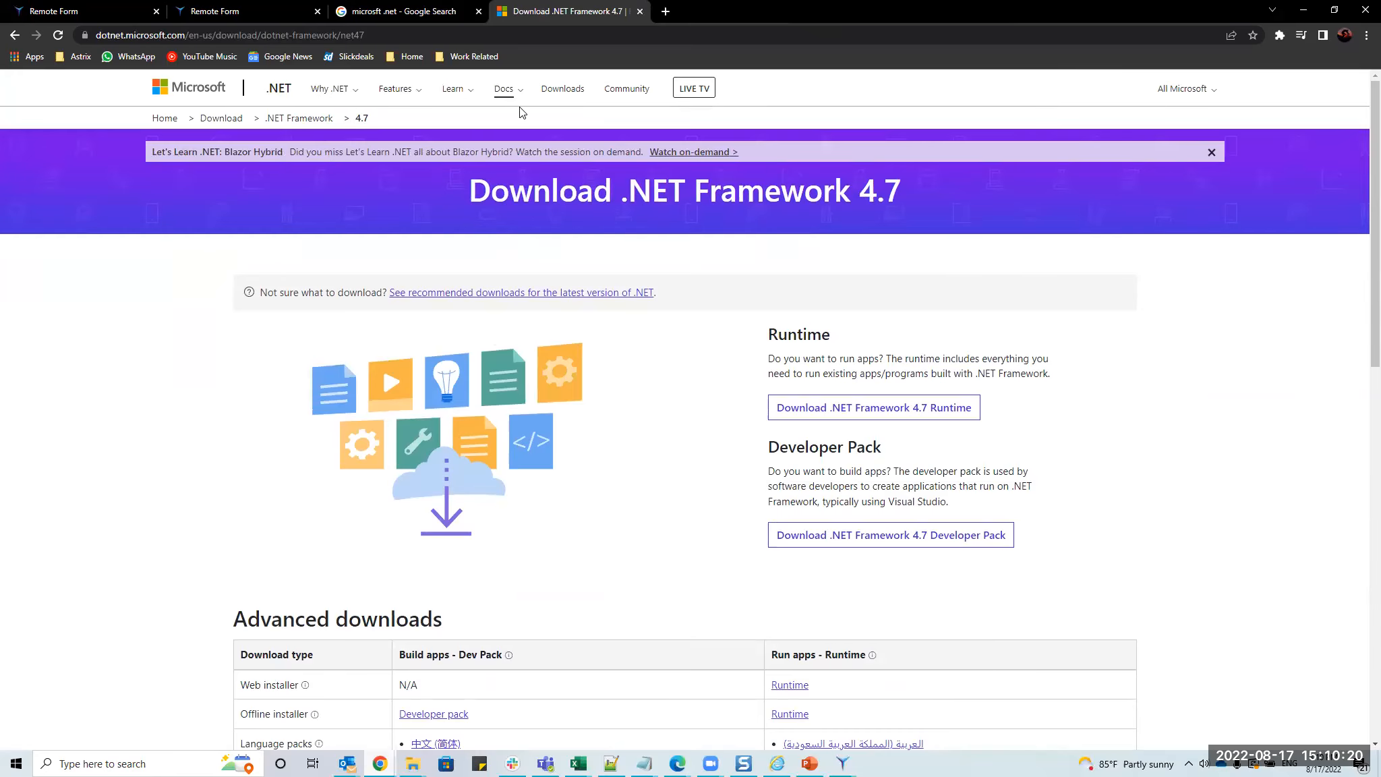
Open the .NET documentation and look through its programming language and application sections, then return to the XFD Designer.
{"action": "left_click", "coordinate": [504, 93]}
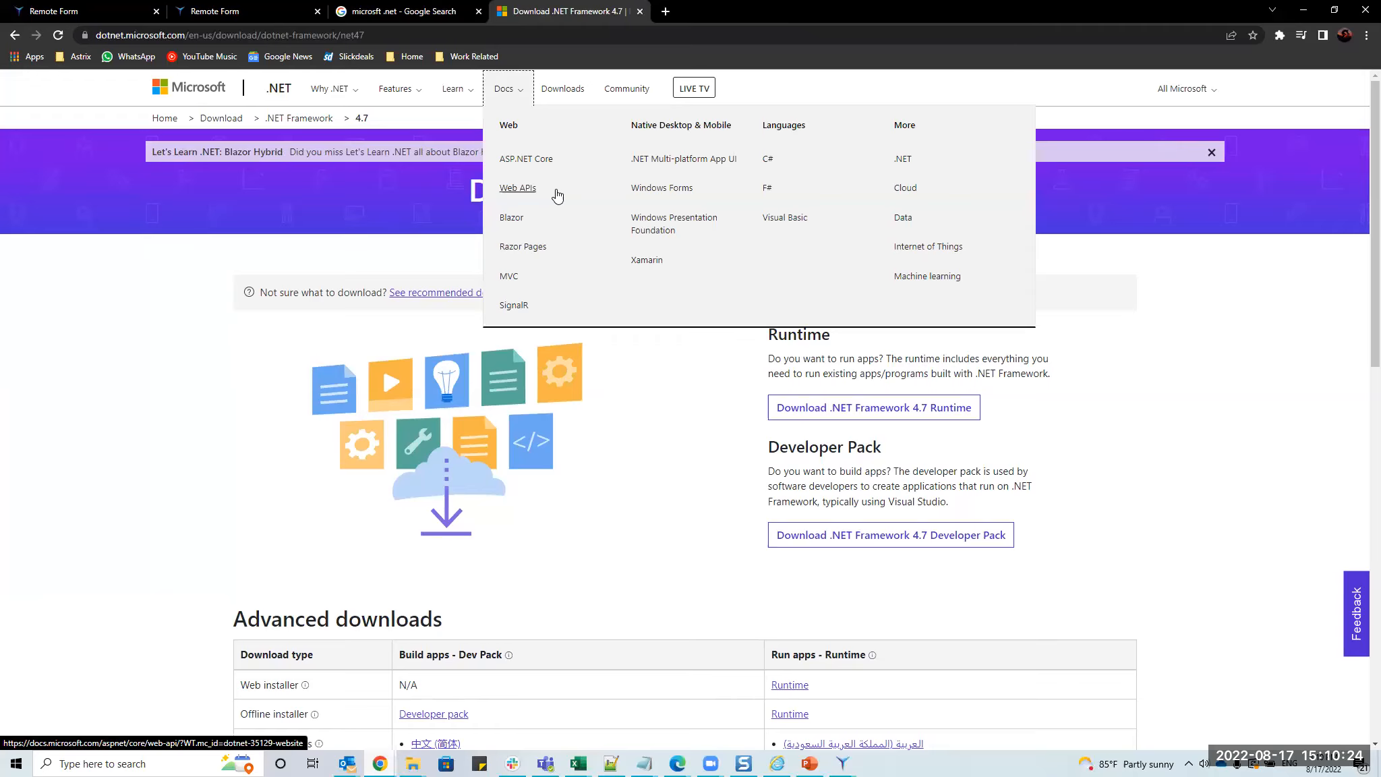
{"action": "left_click", "coordinate": [902, 159]}
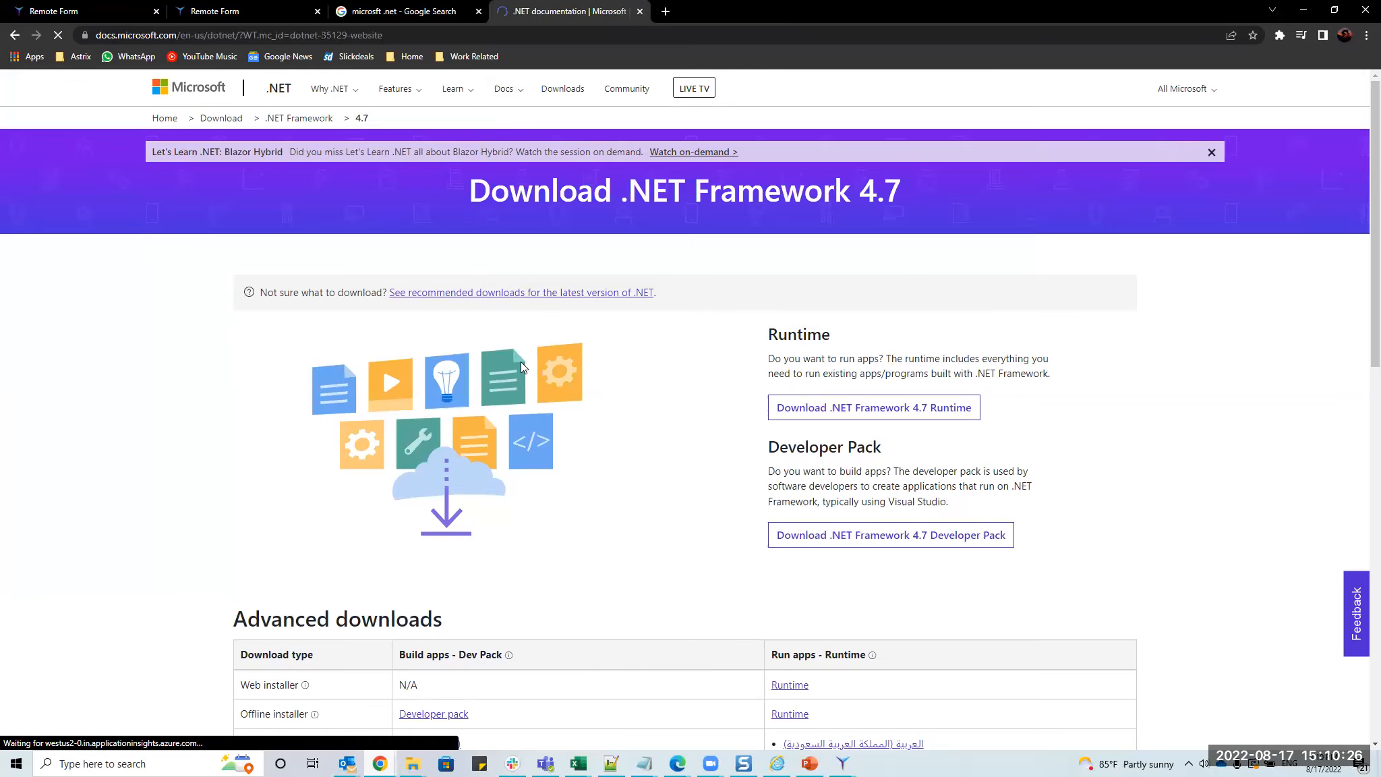
{"action": "scroll", "coordinate": [375, 405], "scroll_direction": "down", "scroll_amount": 3}
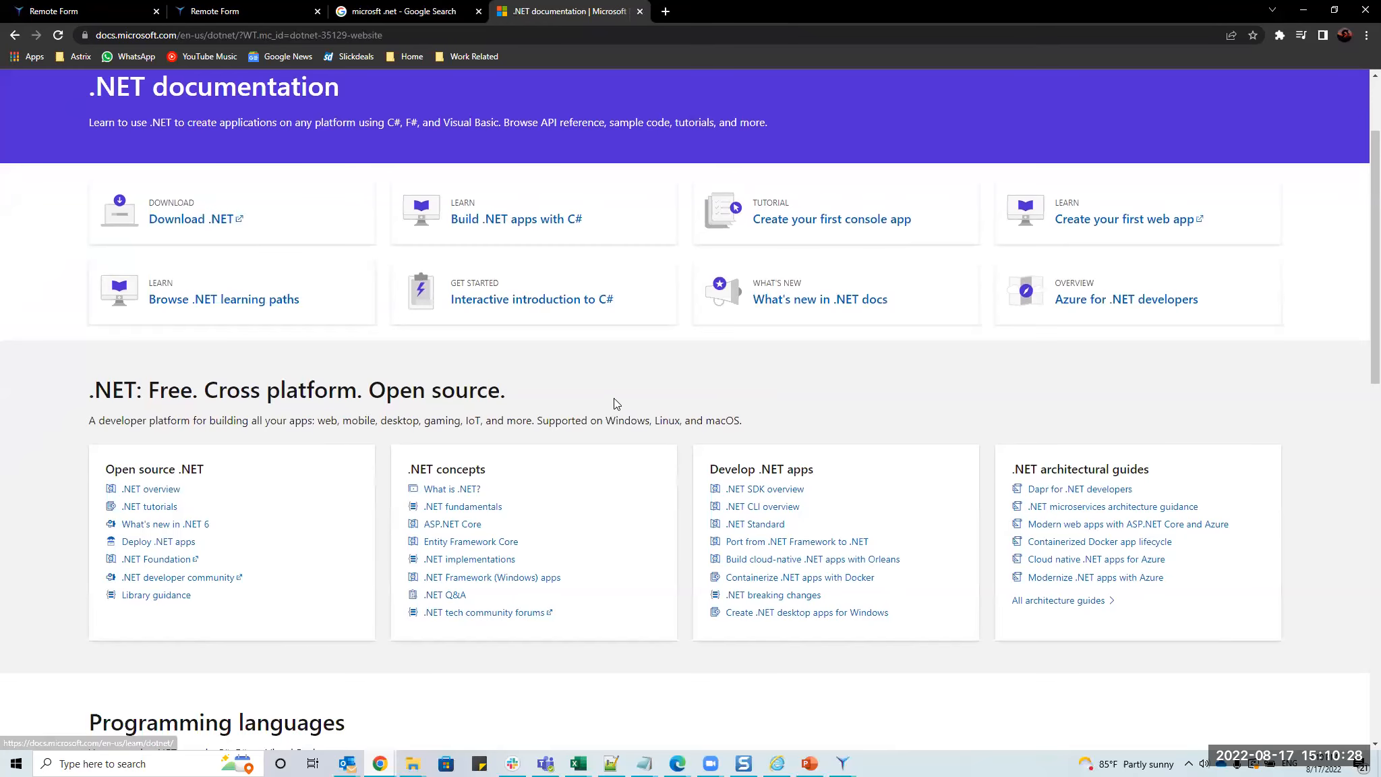
{"action": "scroll", "coordinate": [403, 447], "scroll_direction": "down", "scroll_amount": 7}
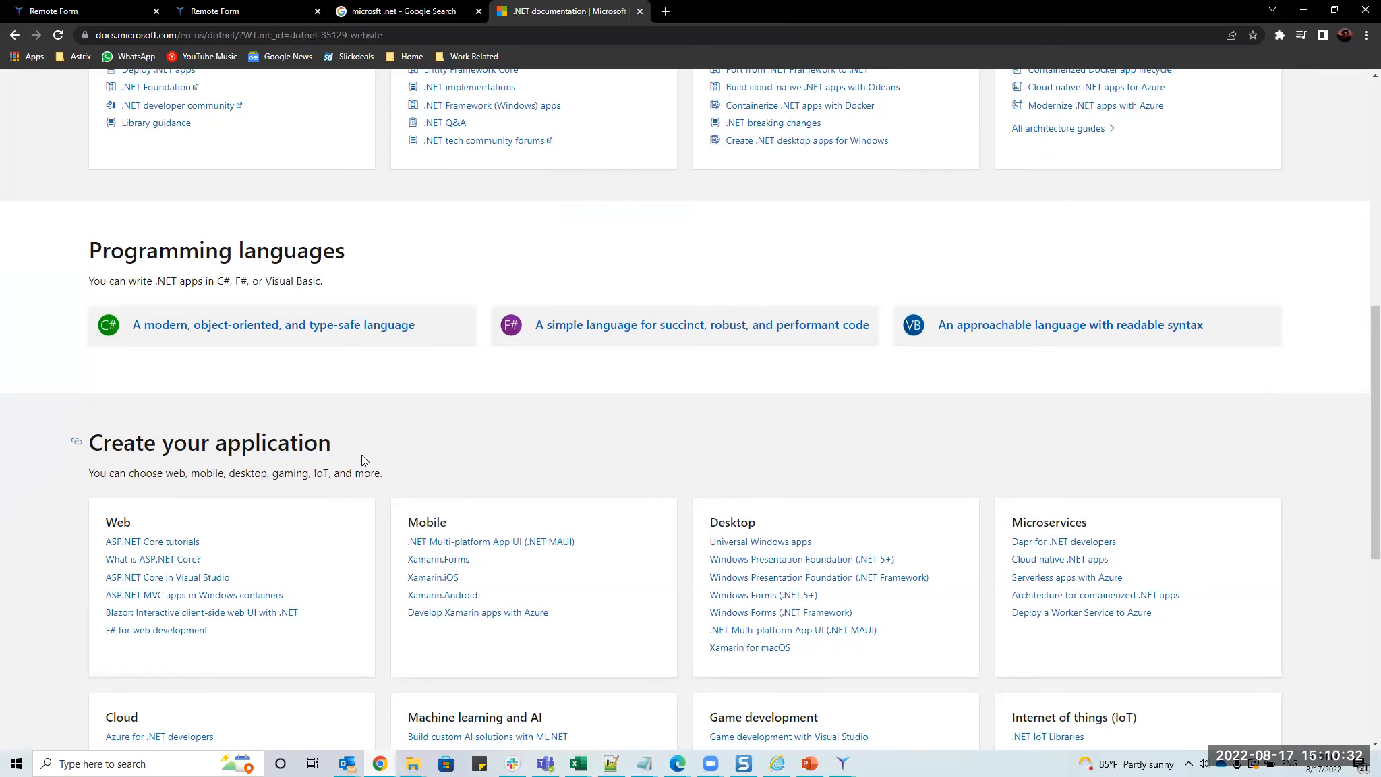
{"action": "scroll", "coordinate": [362, 460], "scroll_direction": "down", "scroll_amount": 4}
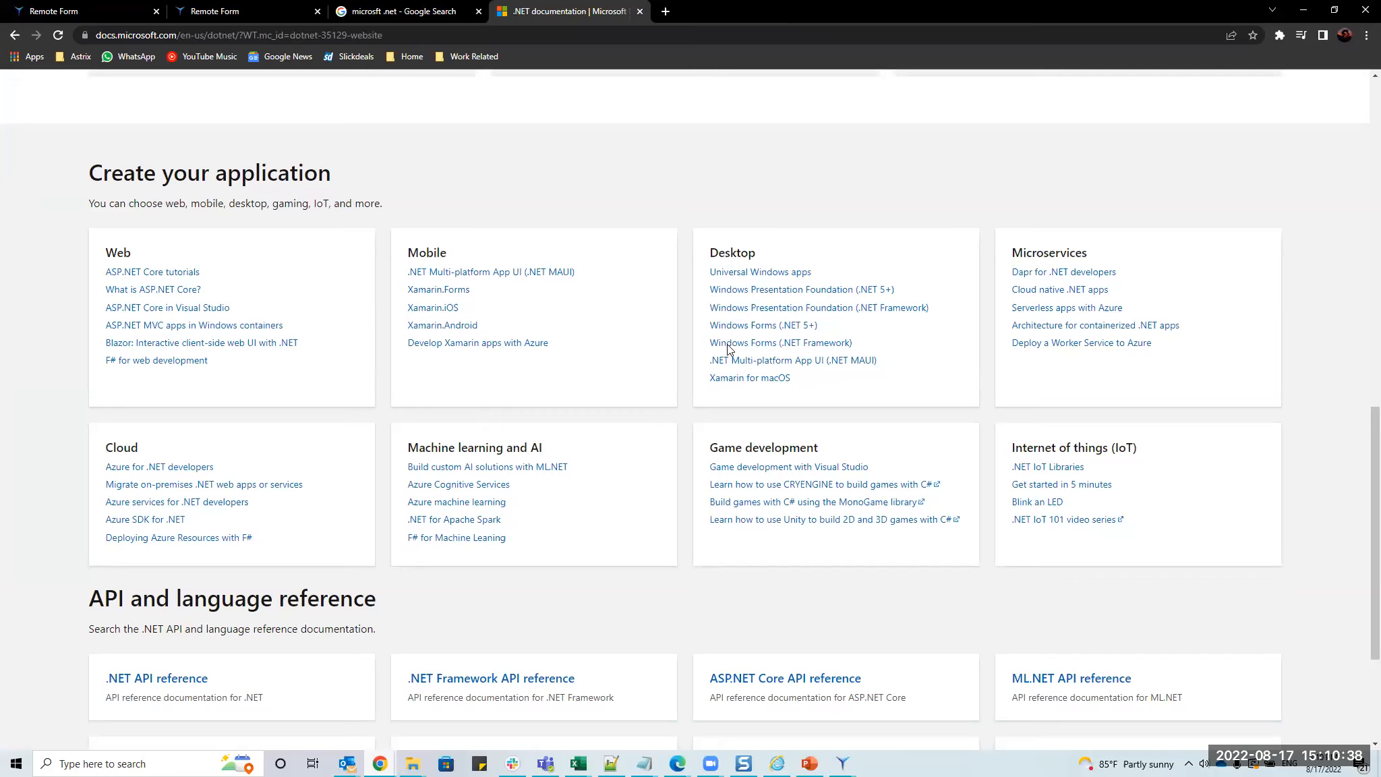
{"action": "left_click", "coordinate": [423, 12]}
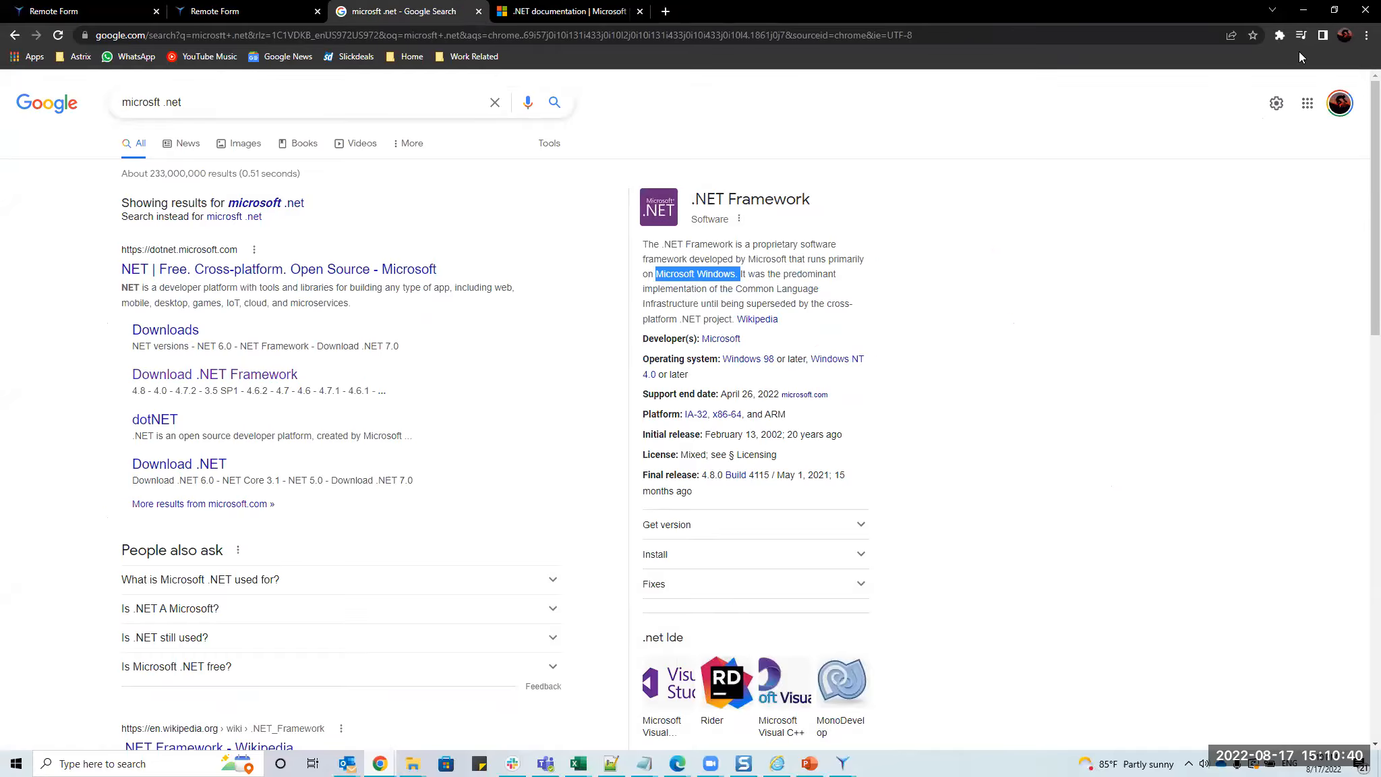
{"action": "left_click", "coordinate": [1312, 12]}
View the code of the HTML form RonelTest from its design and go to the button1_OnClick function.
{"action": "left_click", "coordinate": [376, 150]}
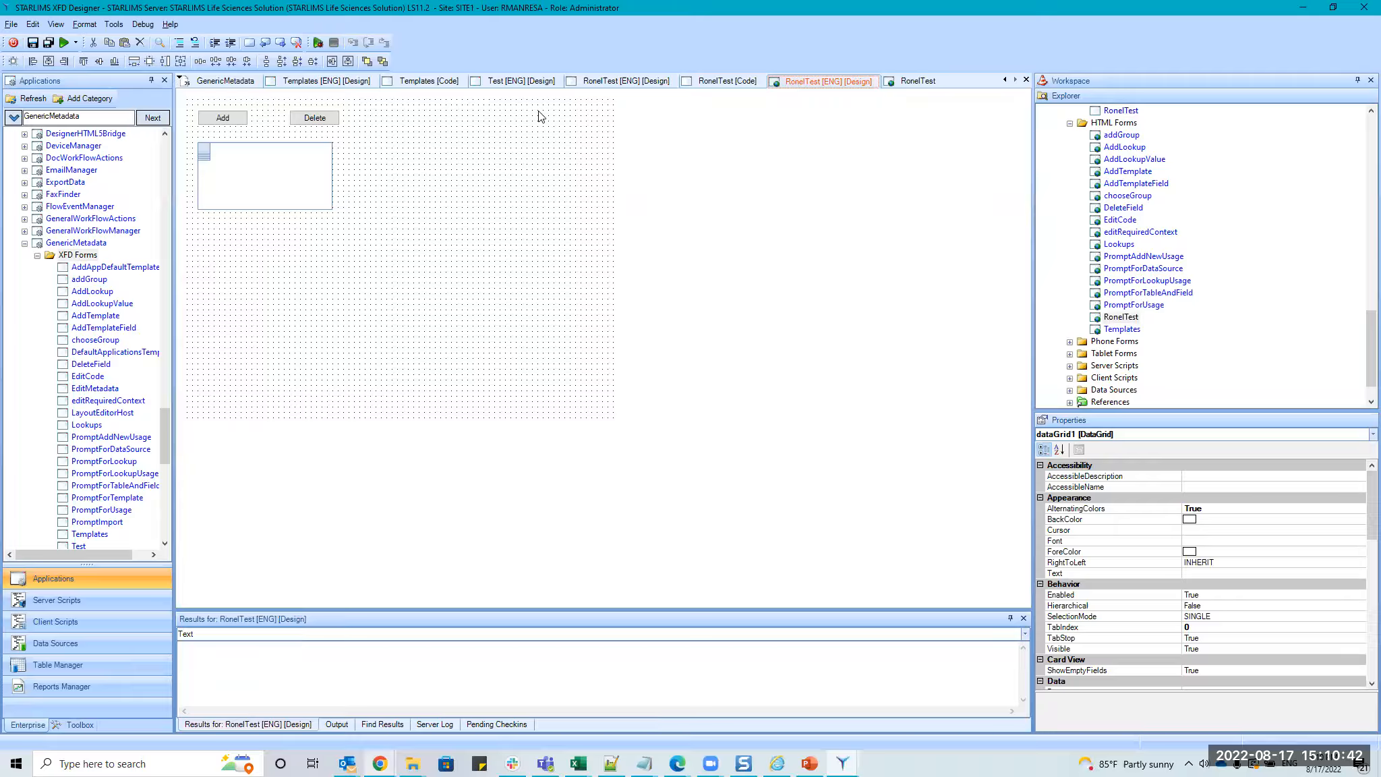
{"action": "right_click", "coordinate": [401, 166]}
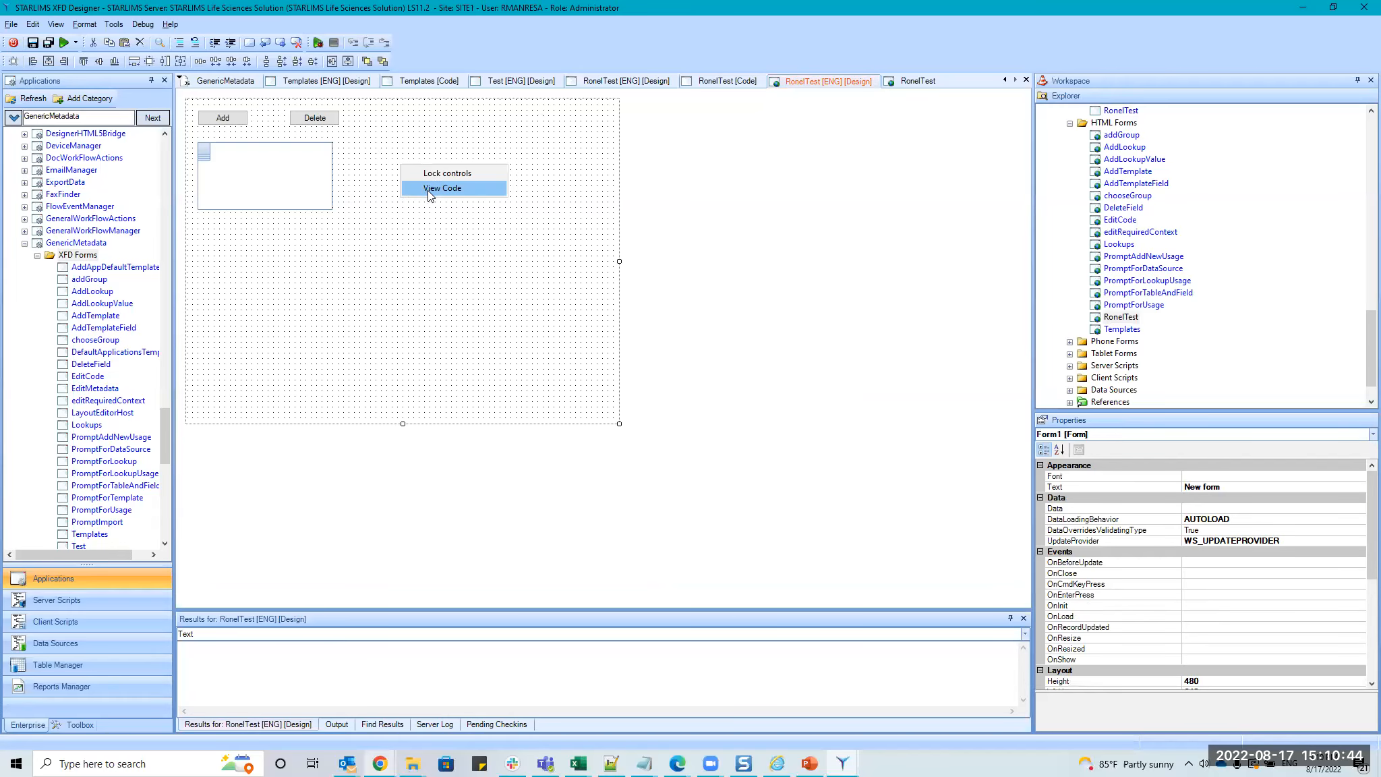
{"action": "left_click", "coordinate": [427, 190]}
{"action": "left_click", "coordinate": [385, 509]}
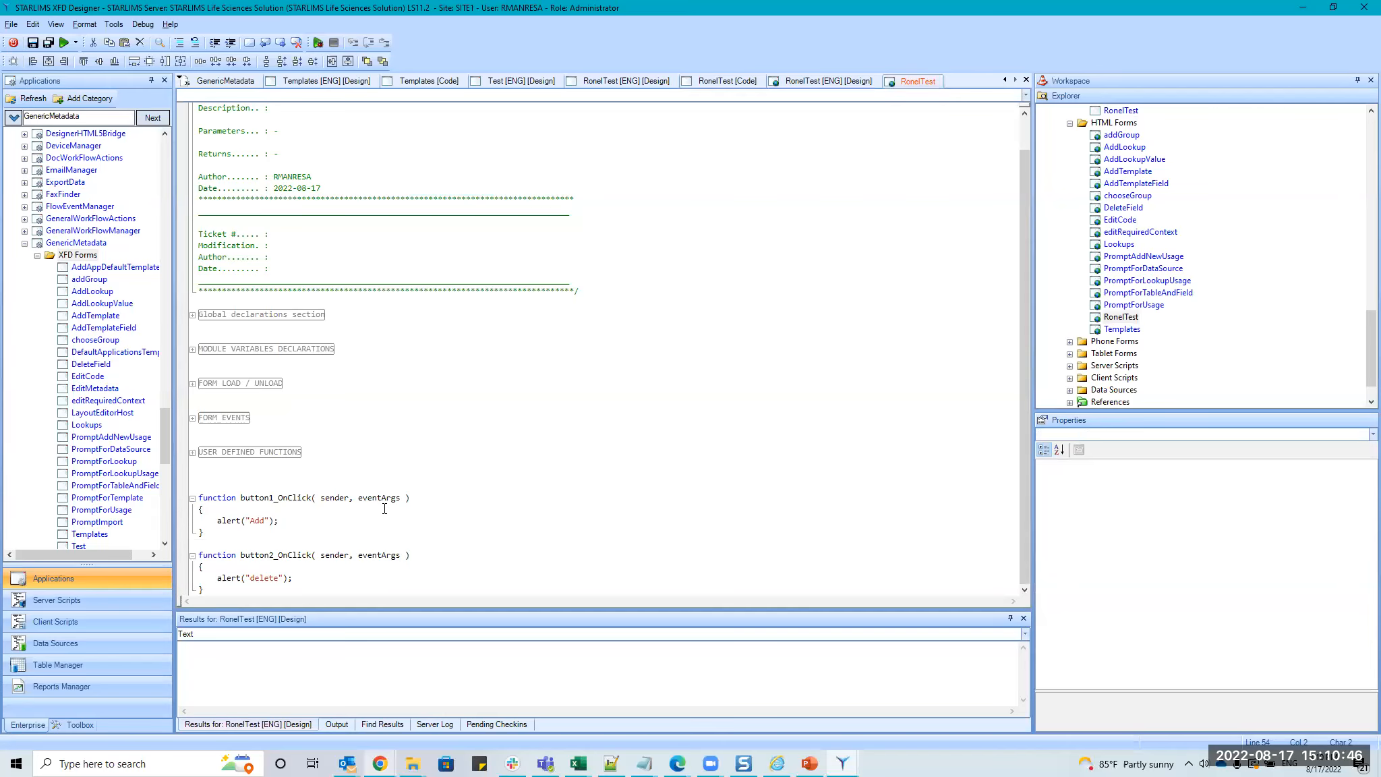
Open the running form's DevTools in Chrome, show the GenericMetadata.RonelTest.js source under (no domain), and maximize the DevTools window.
{"action": "left_click", "coordinate": [381, 762]}
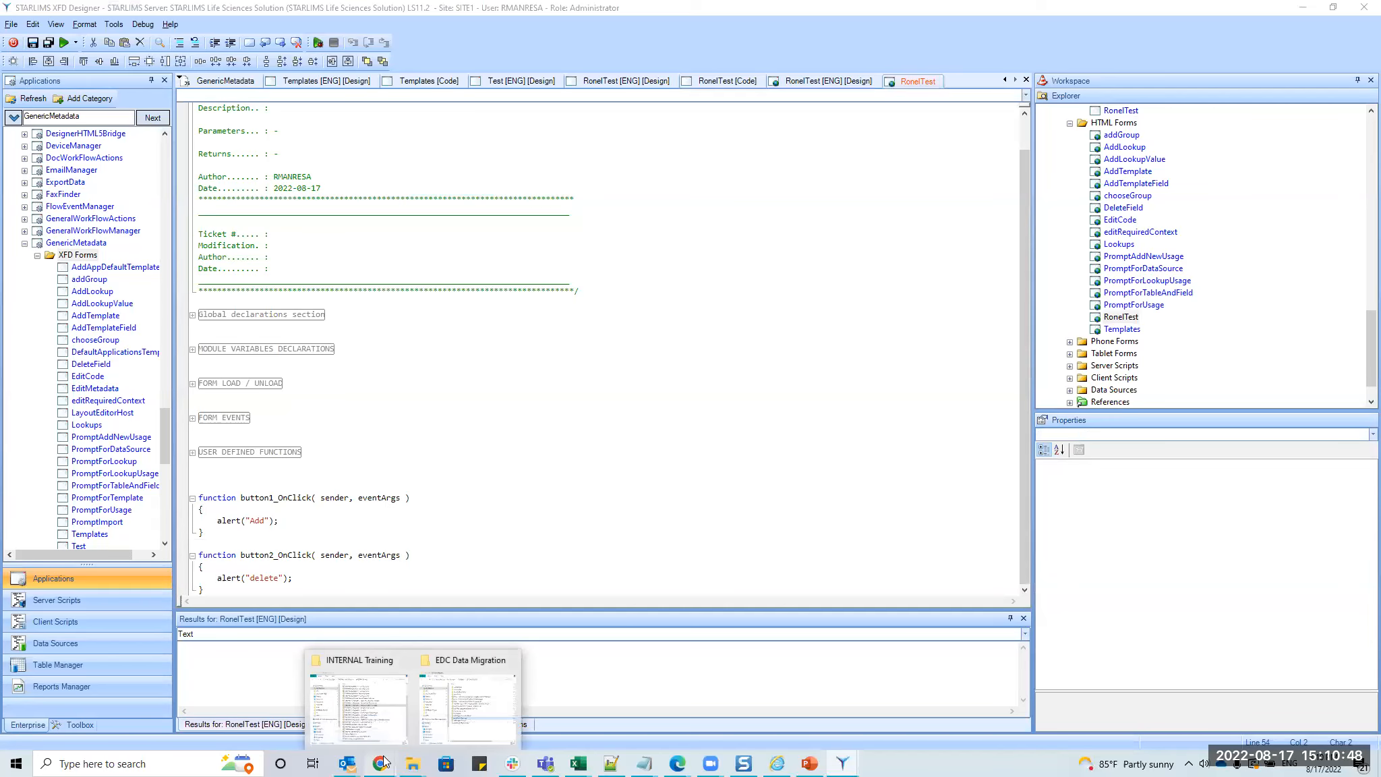
{"action": "left_click", "coordinate": [466, 708]}
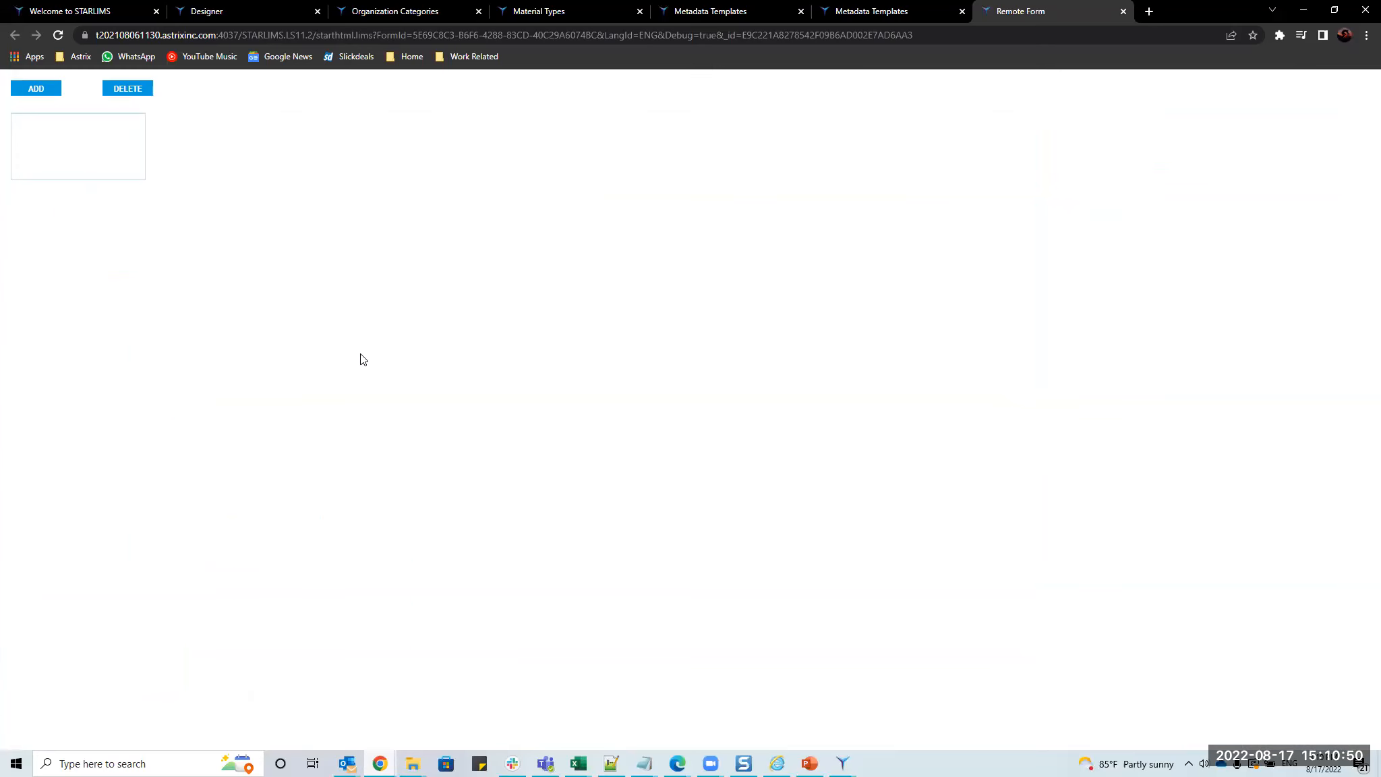
{"action": "key", "text": "F12"}
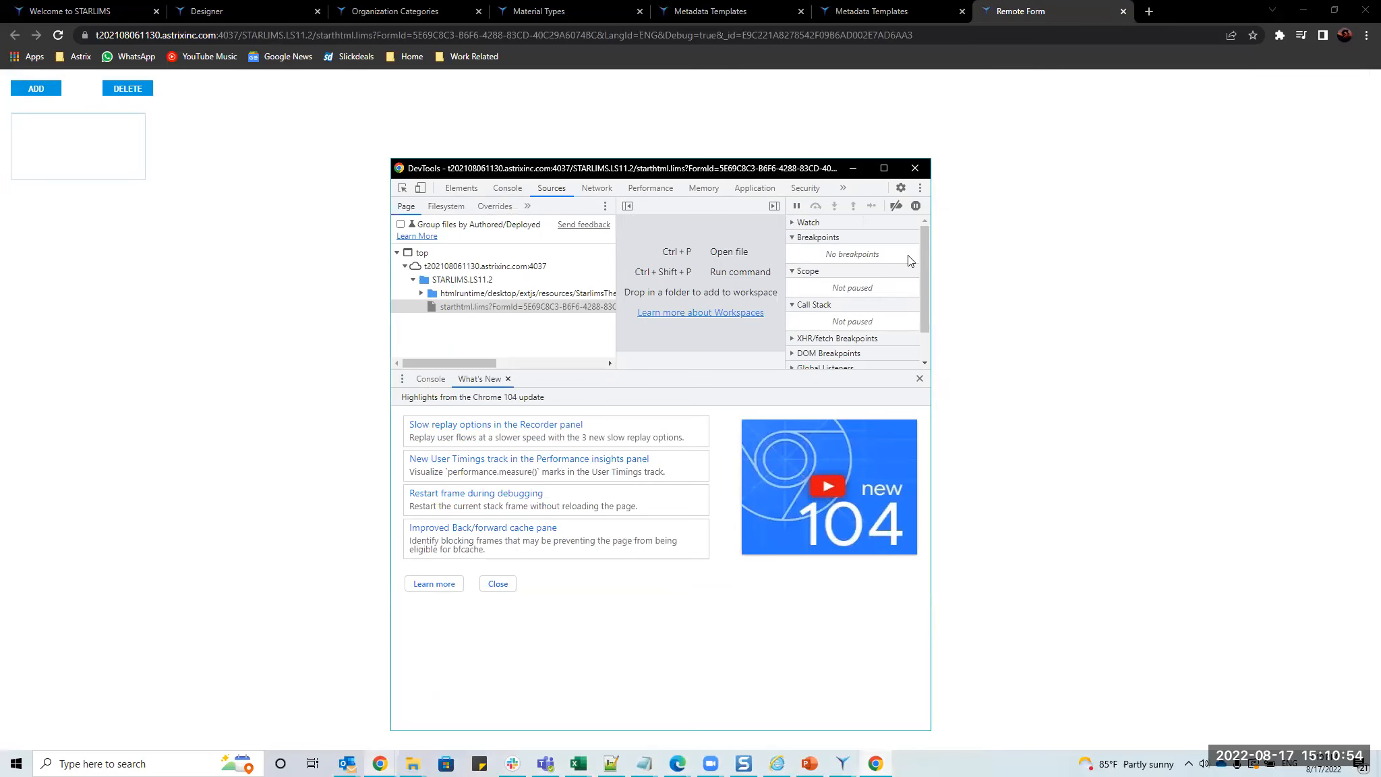
{"action": "left_click_drag", "start_coordinate": [930, 253], "coordinate": [1192, 253]}
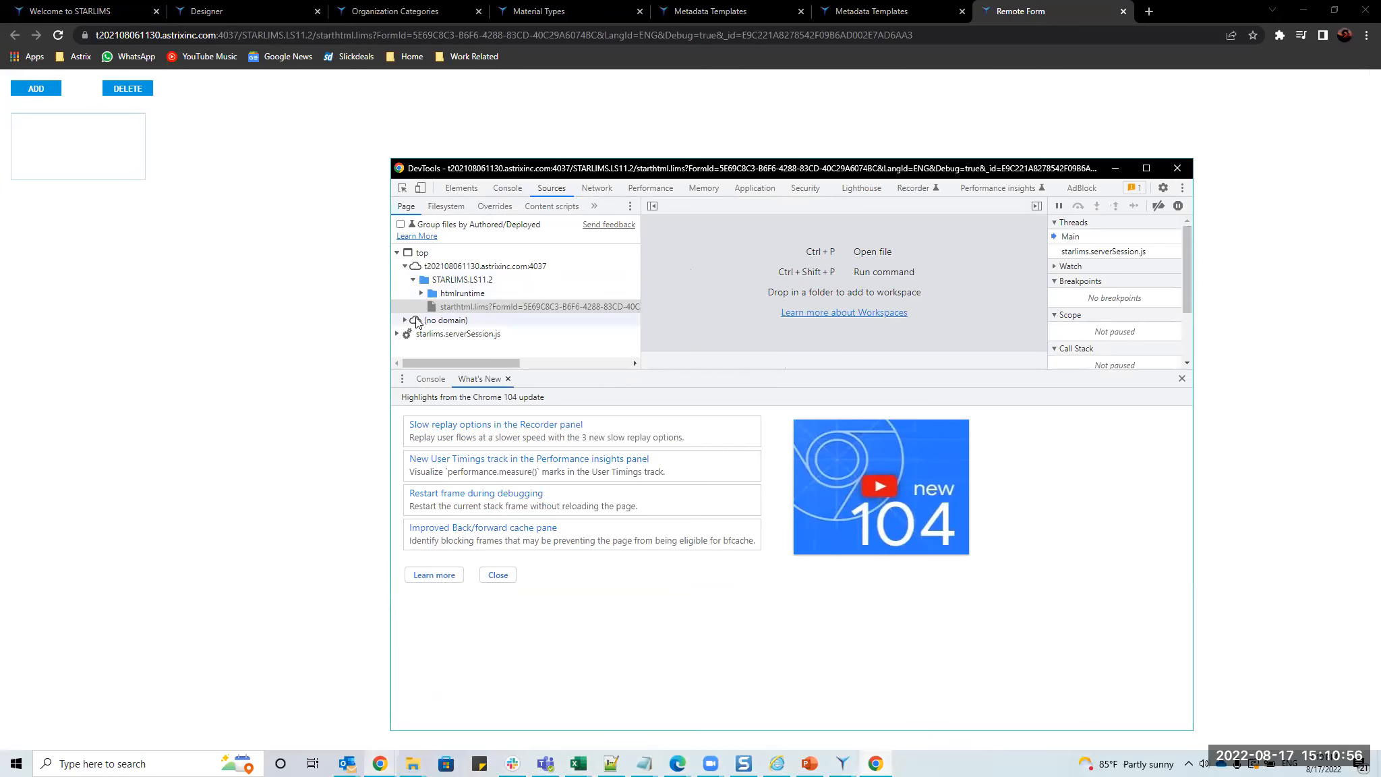
{"action": "left_click", "coordinate": [405, 321]}
{"action": "left_click", "coordinate": [451, 334]}
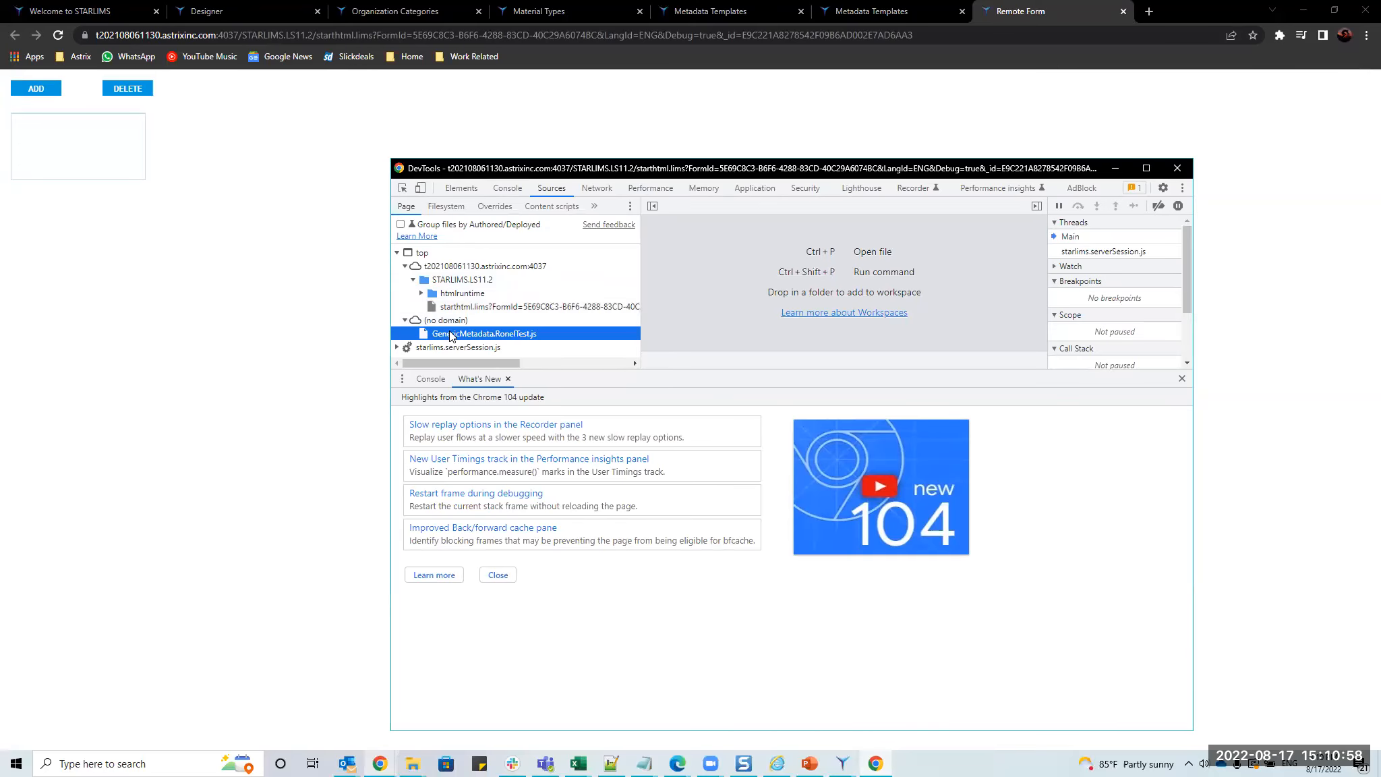
{"action": "left_click", "coordinate": [1146, 167]}
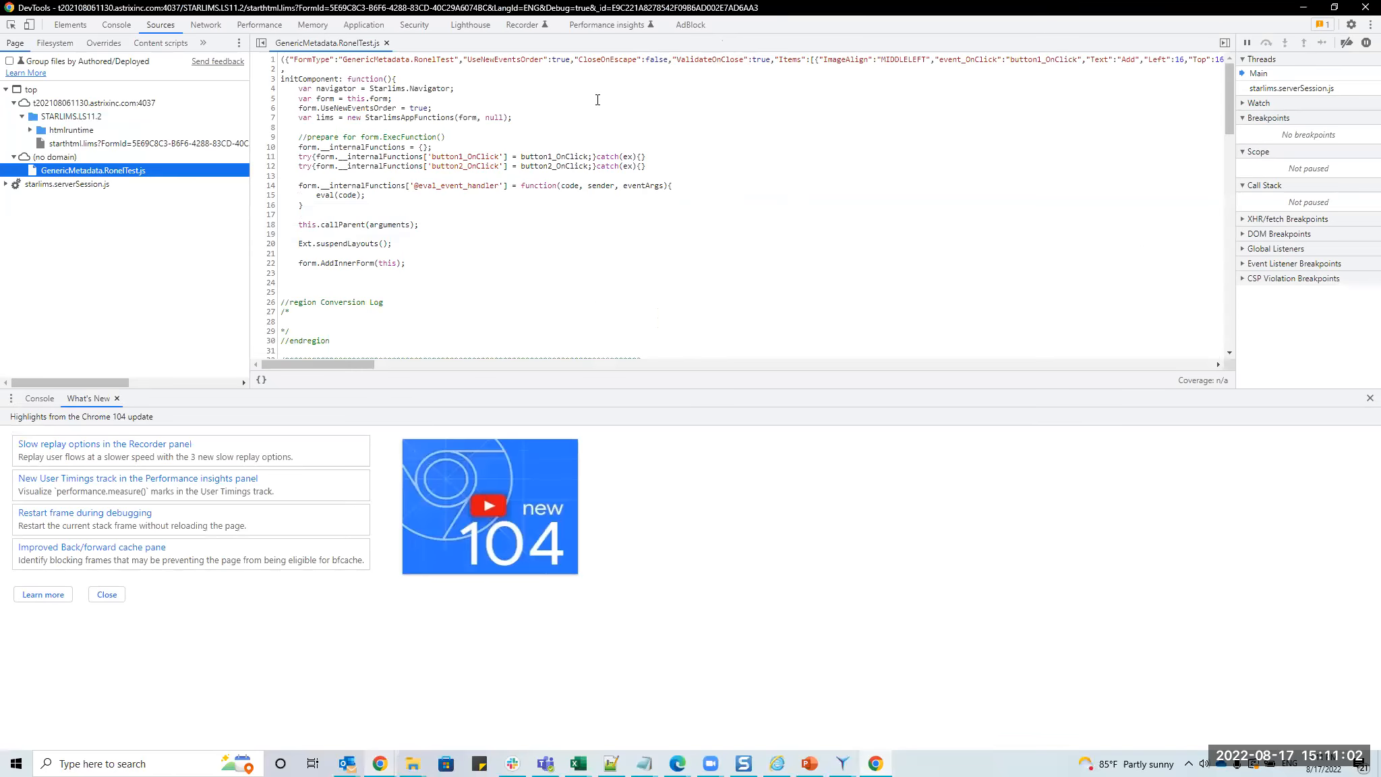
Pretty-print the GenericMetadata.RonelTest.js source and set a breakpoint on the alert("Add") line of button1_OnClick.
{"action": "left_click", "coordinate": [261, 379]}
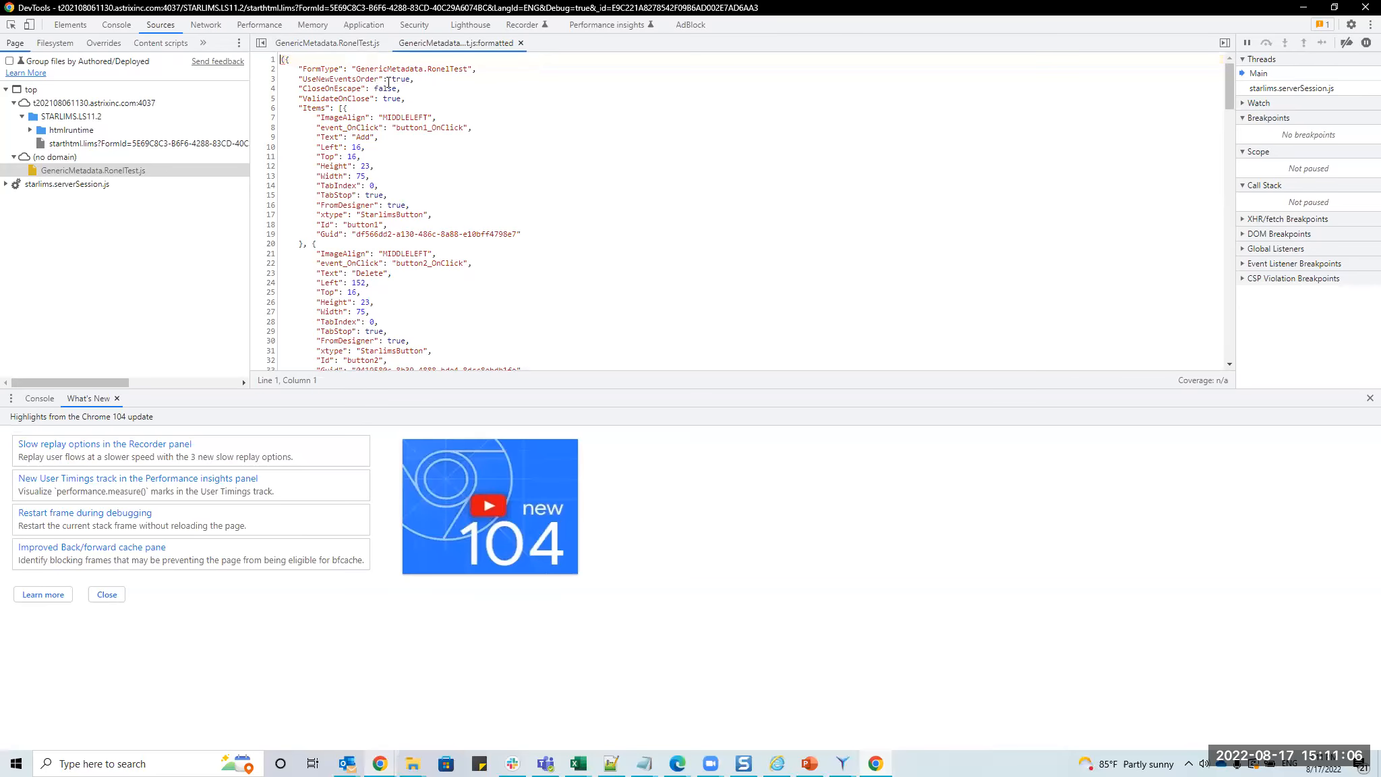
{"action": "left_click_drag", "start_coordinate": [321, 79], "coordinate": [347, 94]}
{"action": "left_click_drag", "start_coordinate": [1230, 88], "coordinate": [1211, 298]}
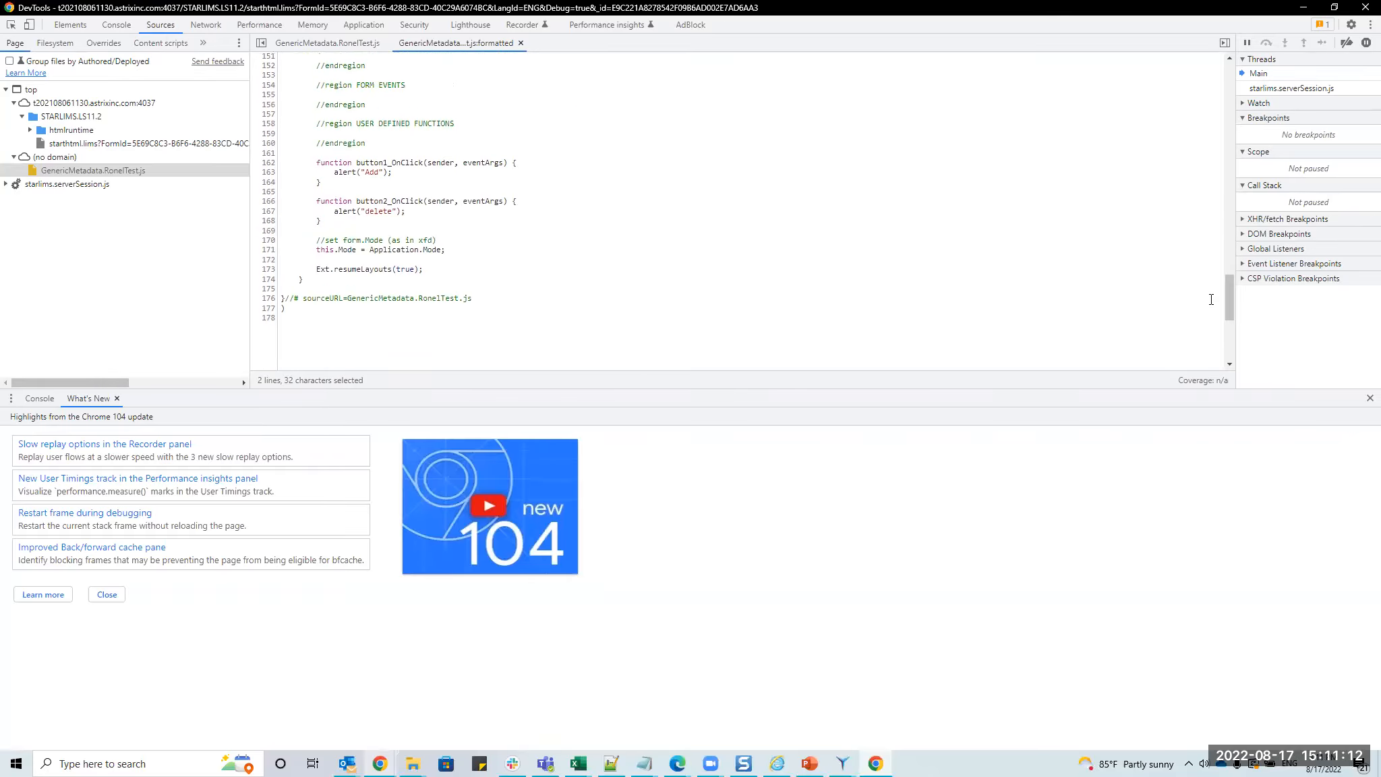
{"action": "left_click_drag", "start_coordinate": [333, 211], "coordinate": [321, 221]}
{"action": "left_click", "coordinate": [268, 171]}
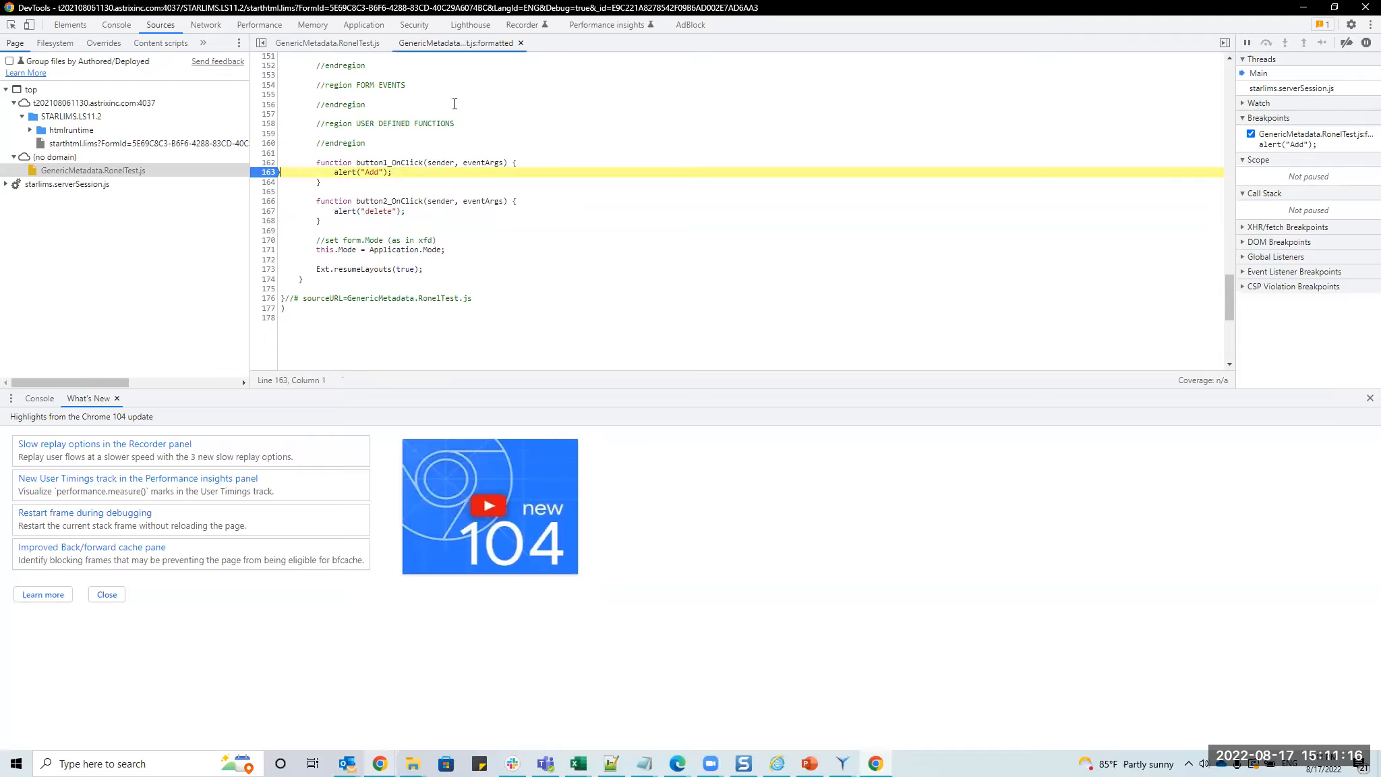
Trigger the form's Add button, show the debugger's Console, and step over the alert line and the end of button1_OnClick, dismissing the alert.
{"action": "double_click", "coordinate": [457, 8]}
{"action": "left_click", "coordinate": [36, 89]}
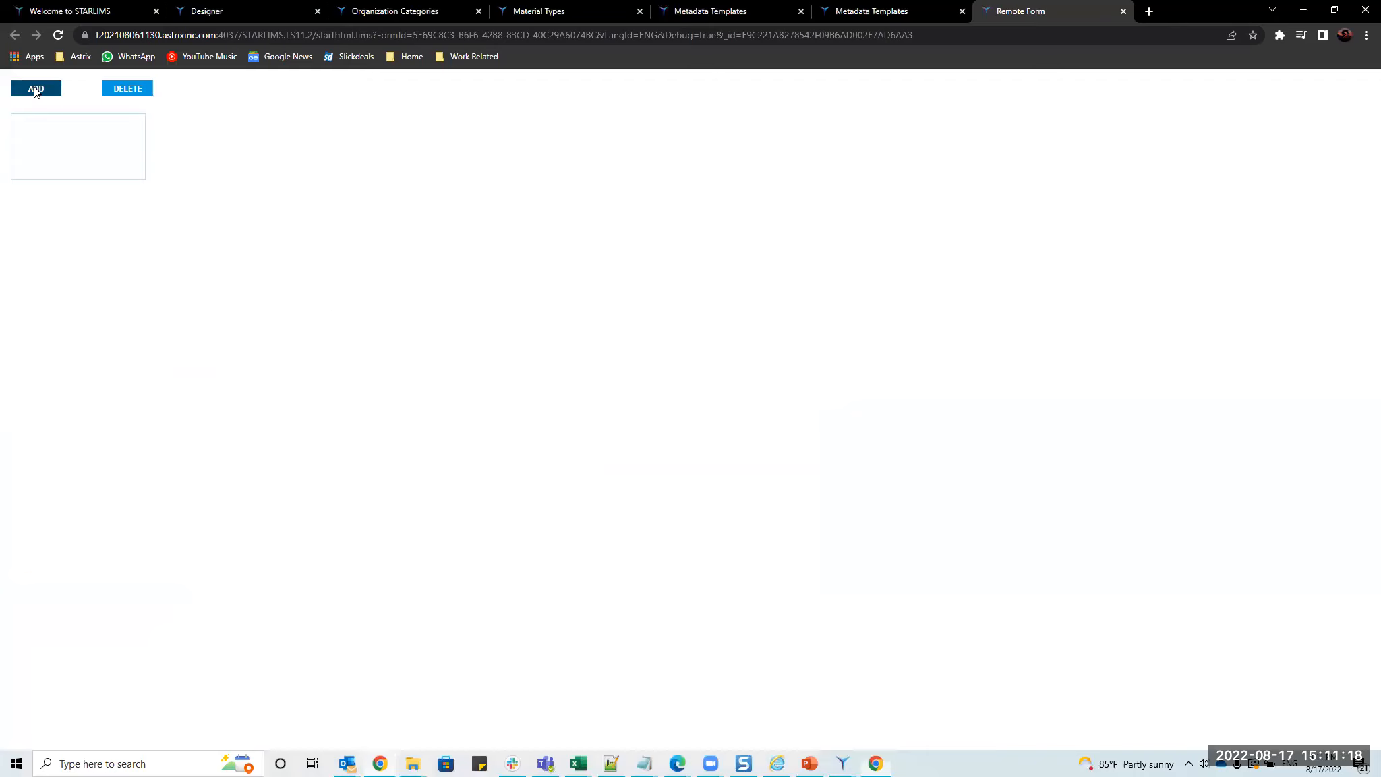
{"action": "scroll", "coordinate": [437, 322], "scroll_direction": "down", "scroll_amount": 1}
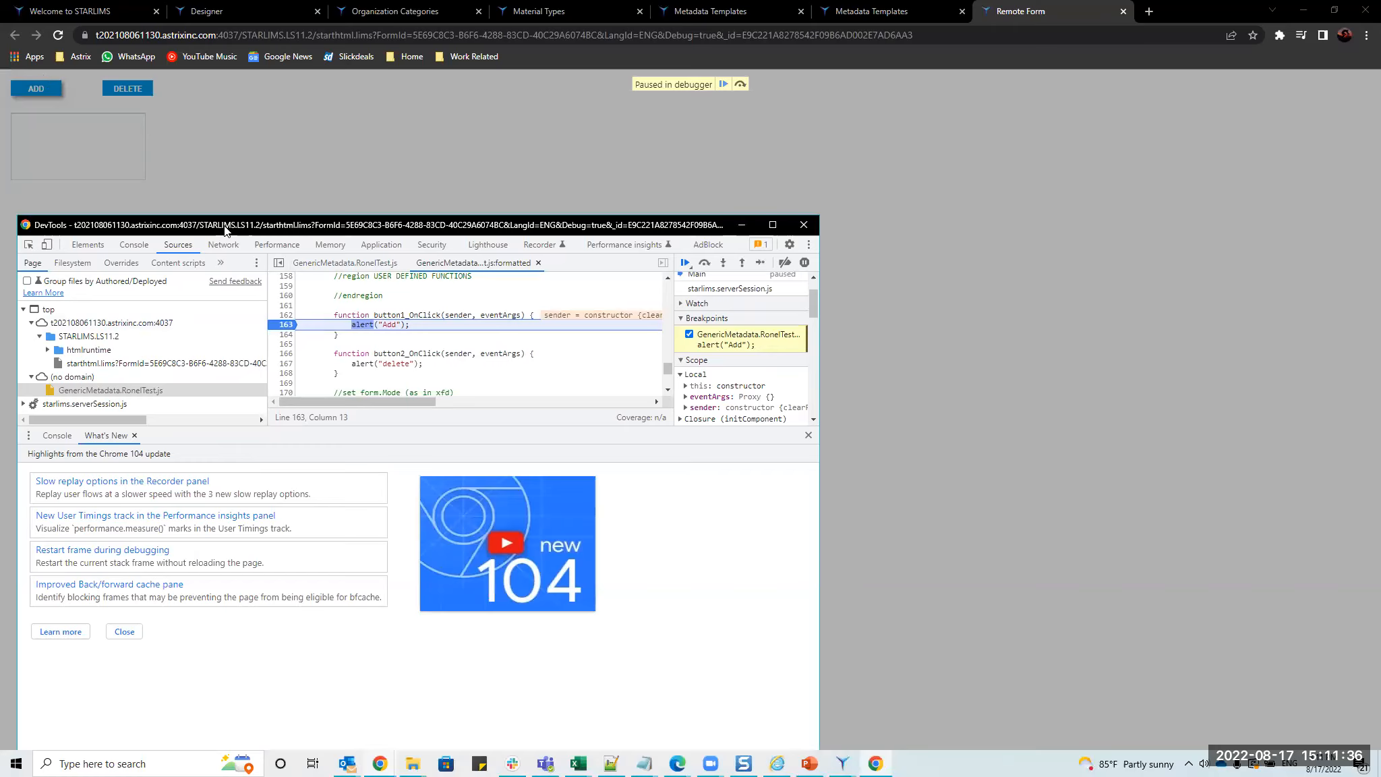
{"action": "left_click", "coordinate": [56, 434]}
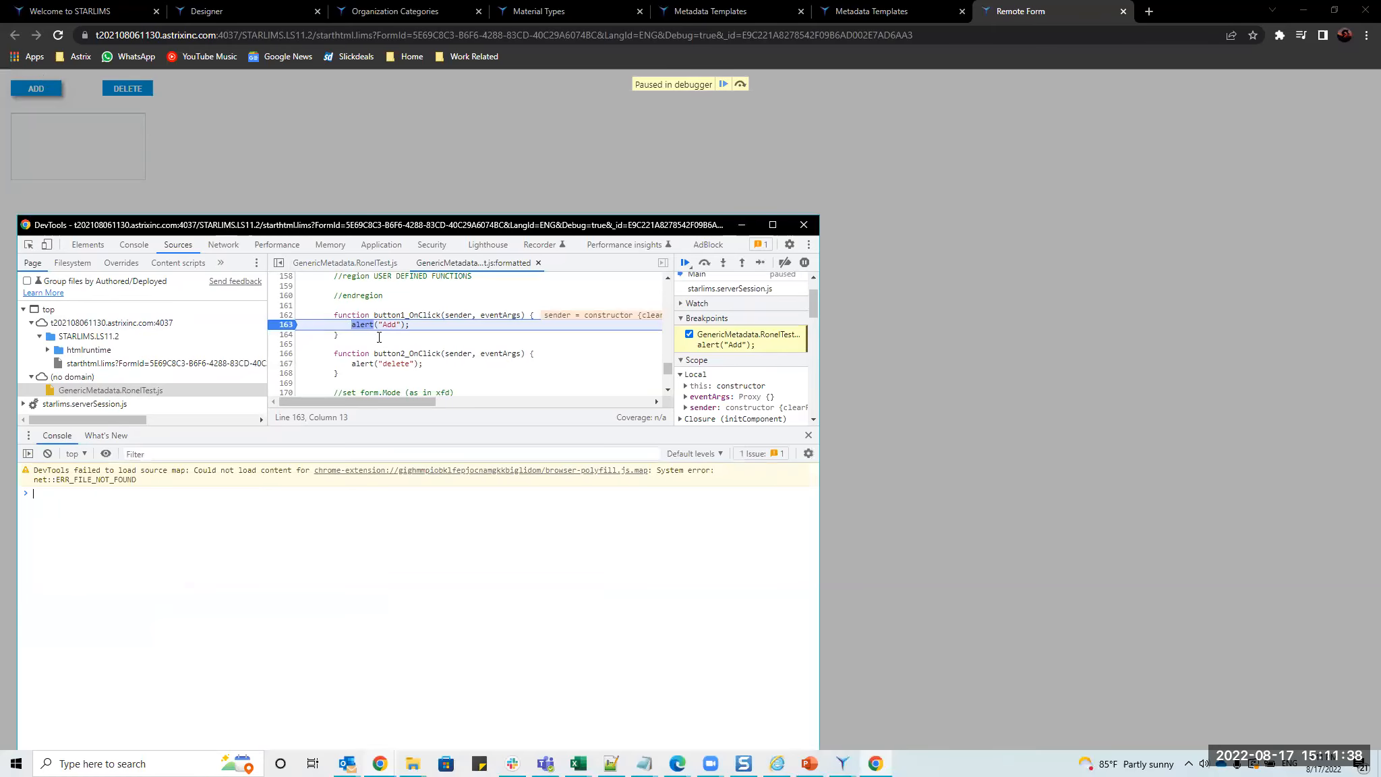
{"action": "left_click", "coordinate": [704, 263]}
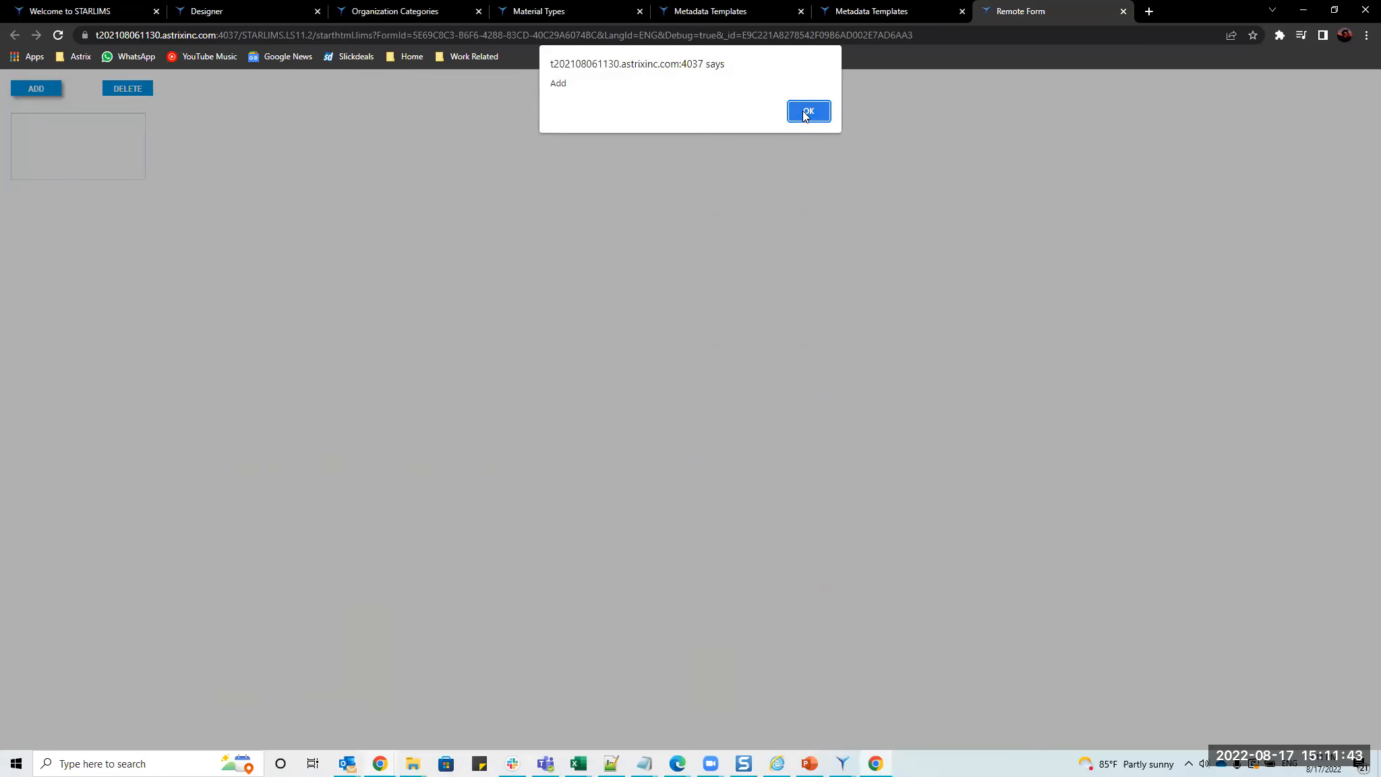
{"action": "left_click", "coordinate": [797, 113]}
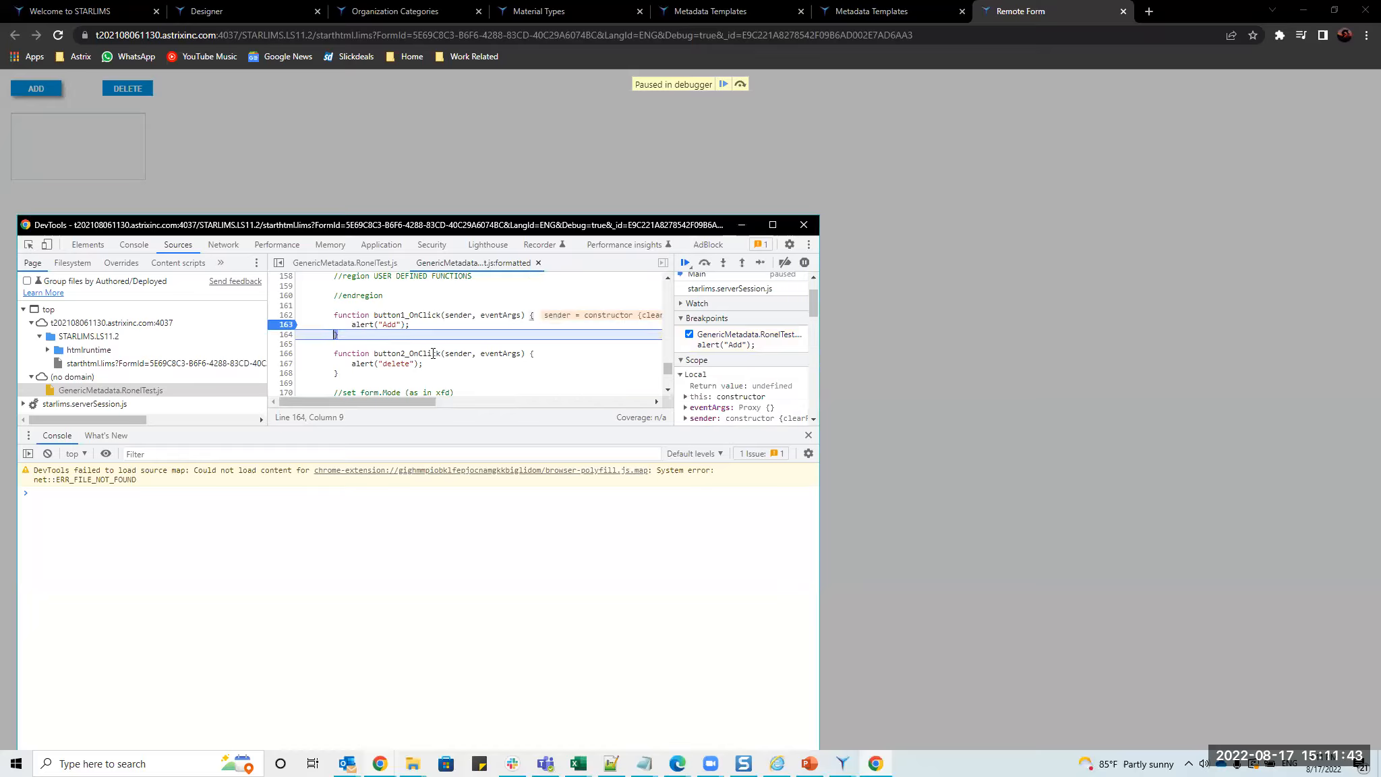
{"action": "left_click", "coordinate": [705, 263]}
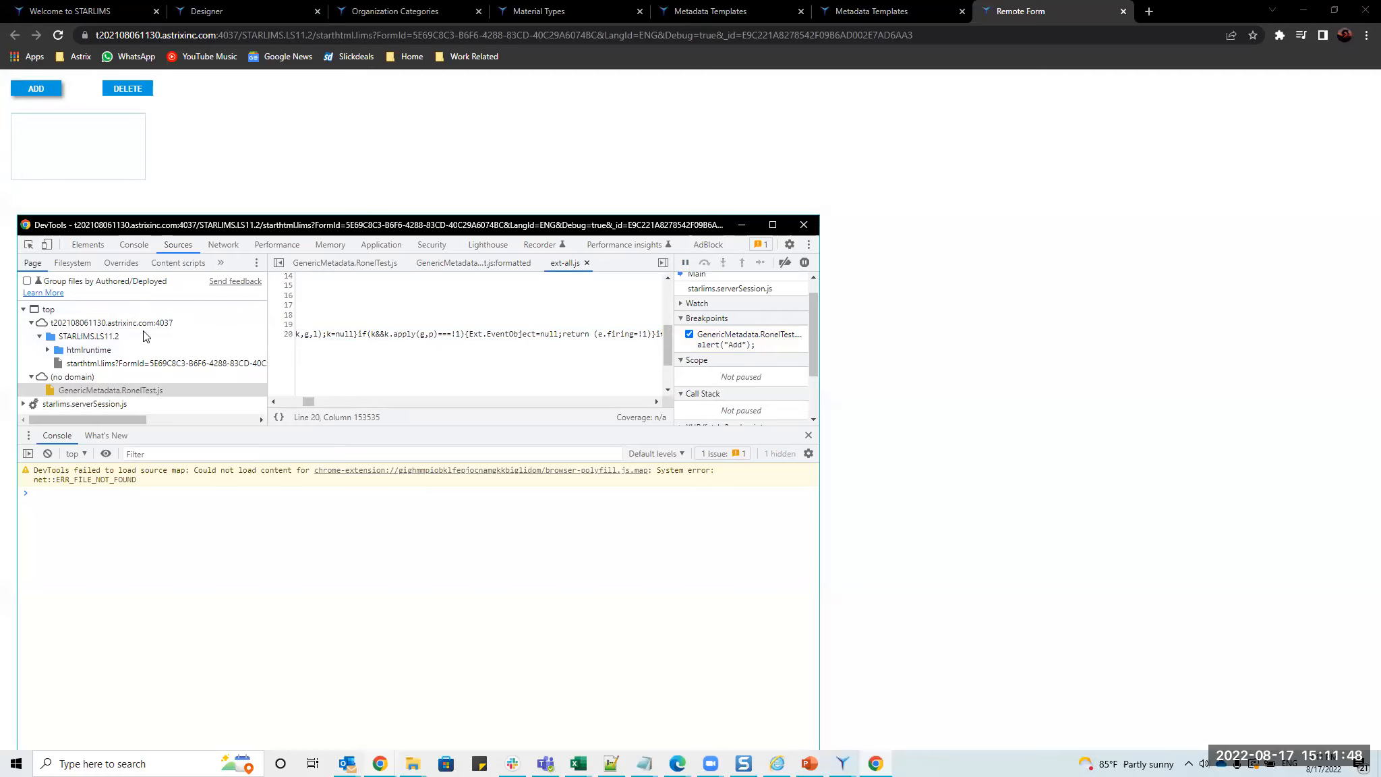
Expand the htmlruntime and common folders in the DevTools source tree and look through their subfolders.
{"action": "left_click_drag", "start_coordinate": [311, 400], "coordinate": [294, 401]}
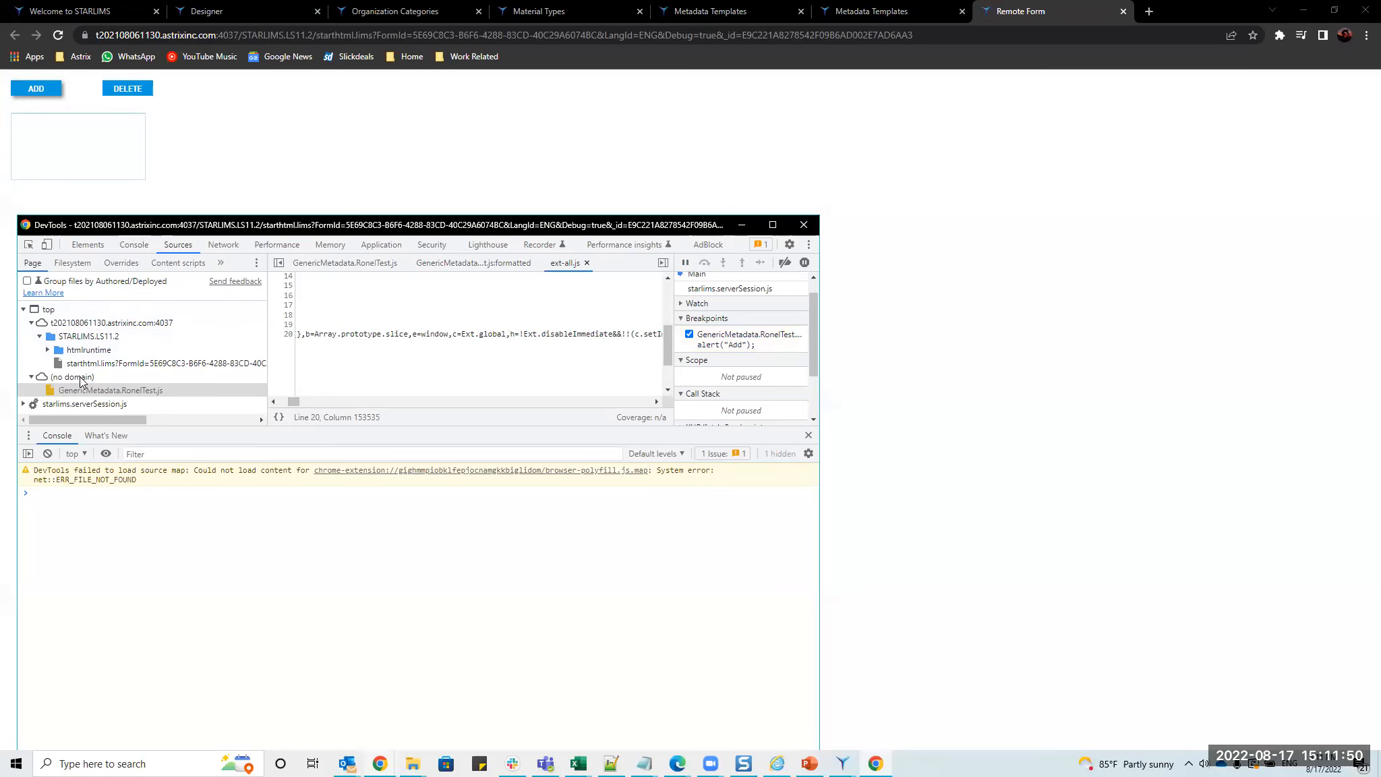
{"action": "left_click", "coordinate": [48, 350]}
{"action": "left_click", "coordinate": [56, 364]}
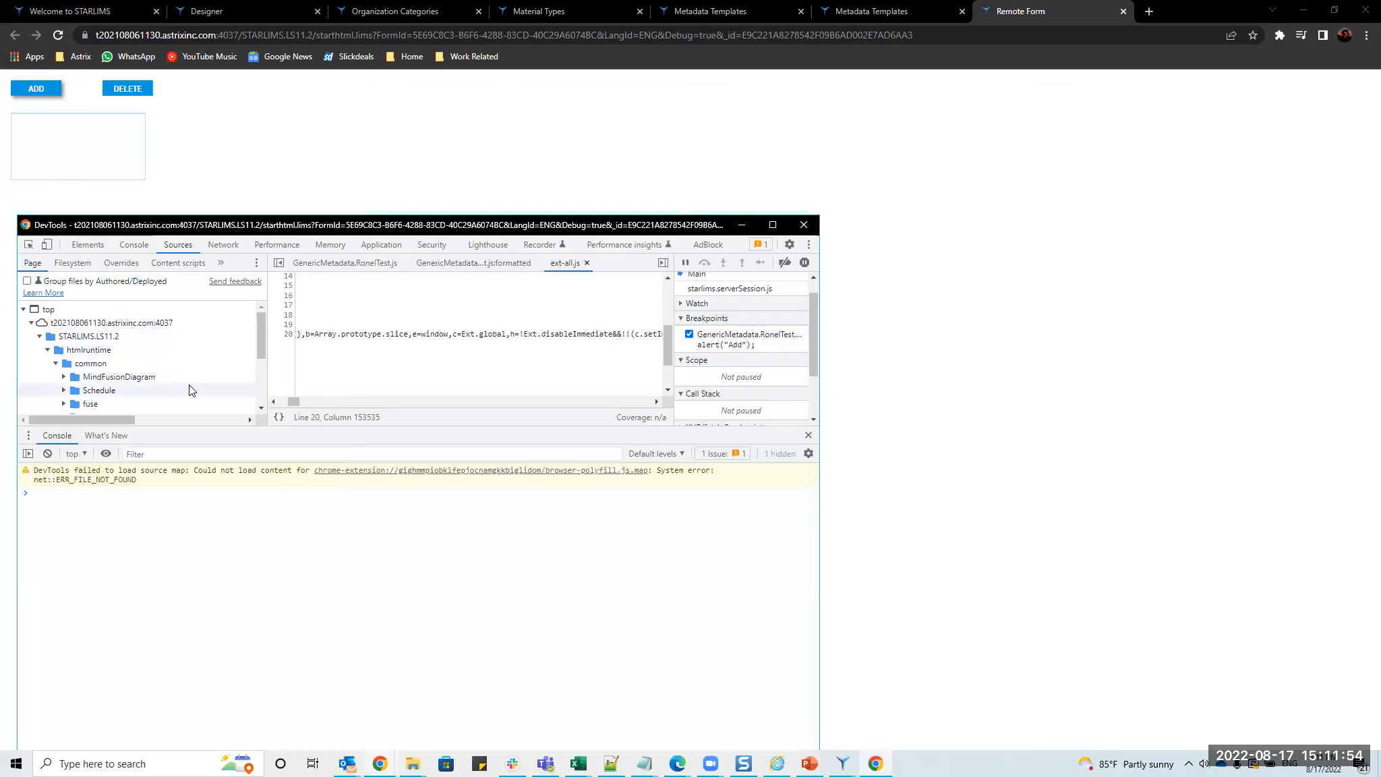
{"action": "scroll", "coordinate": [161, 374], "scroll_direction": "down", "scroll_amount": 3}
Switch to the PowerPoint presentation, highlight slide 12's text on Jscript.NET vs JavaScript, and go to slide 13.
{"action": "left_click", "coordinate": [1009, 364]}
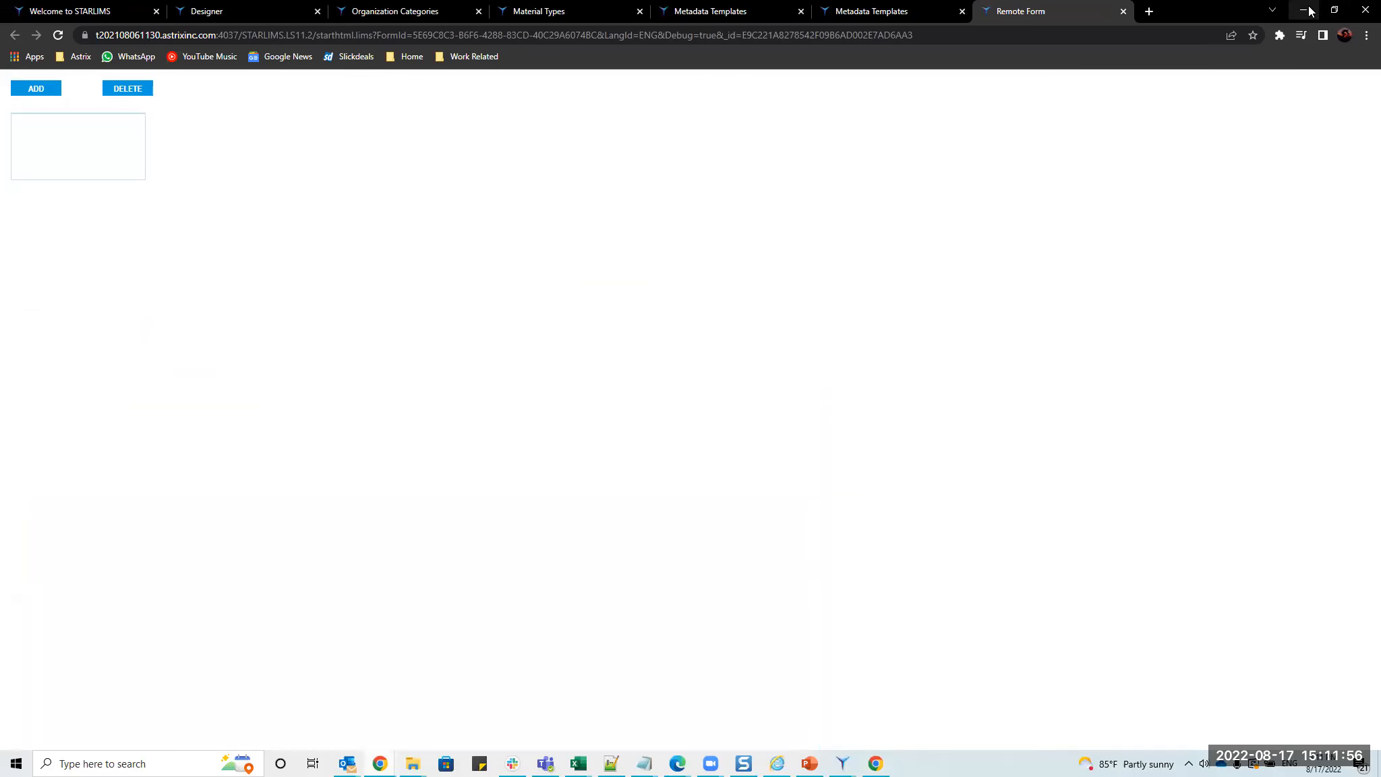
{"action": "left_click", "coordinate": [1302, 11]}
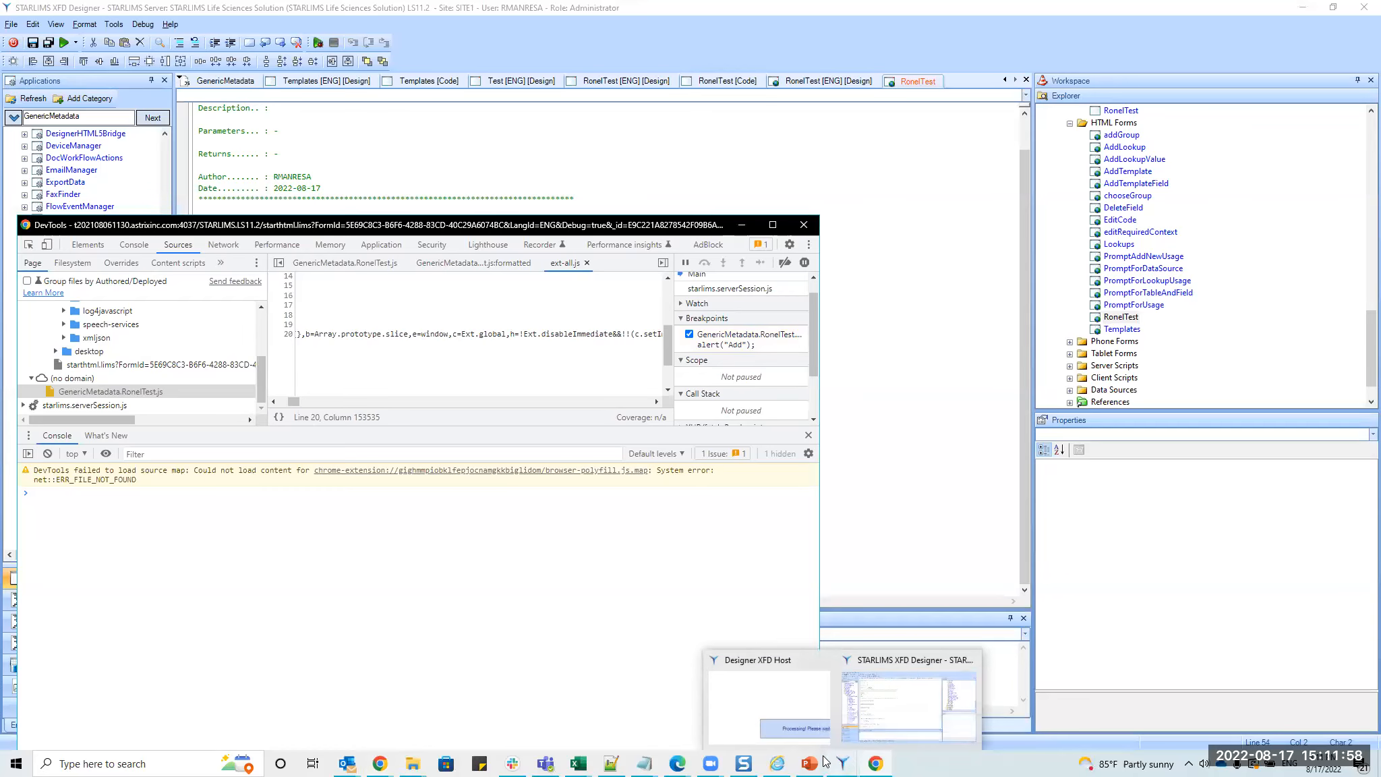
{"action": "left_click", "coordinate": [813, 695]}
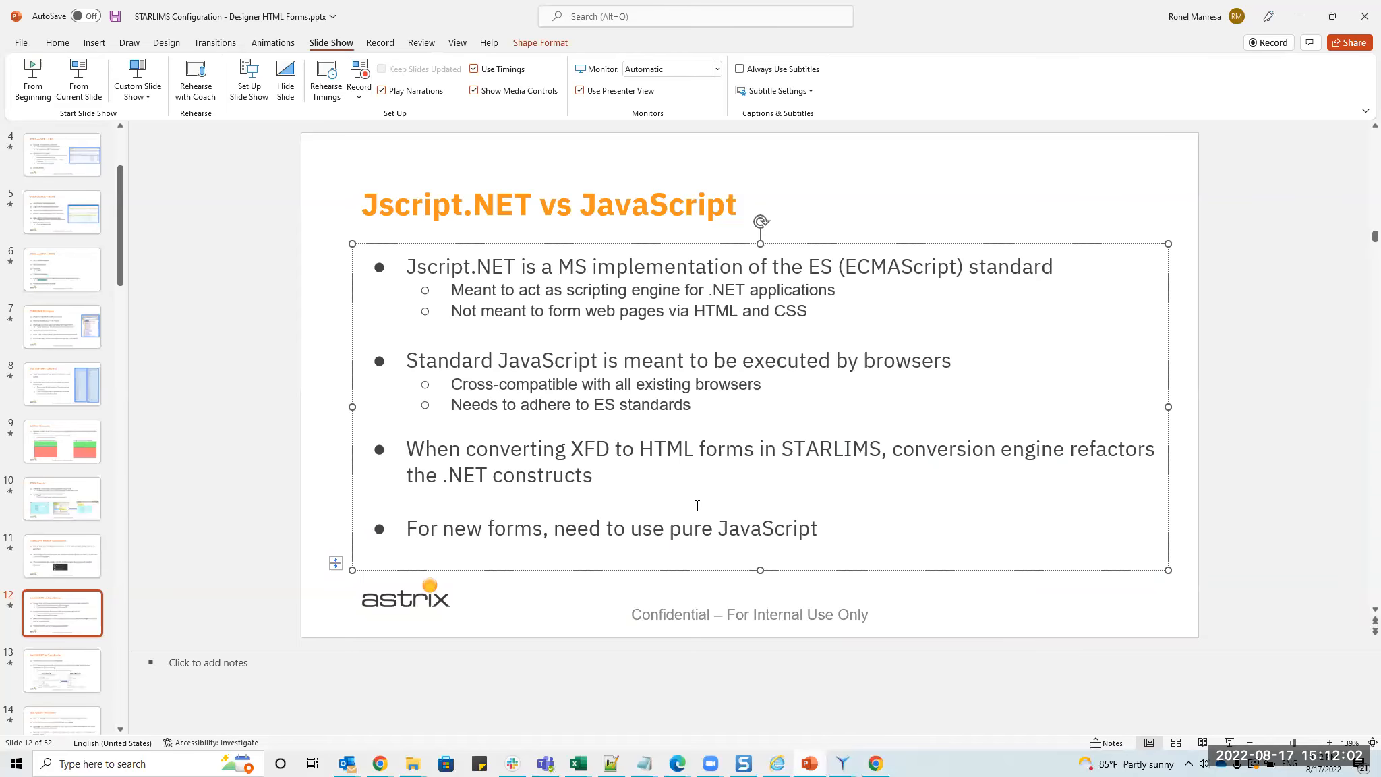
{"action": "left_click_drag", "start_coordinate": [826, 529], "coordinate": [423, 280]}
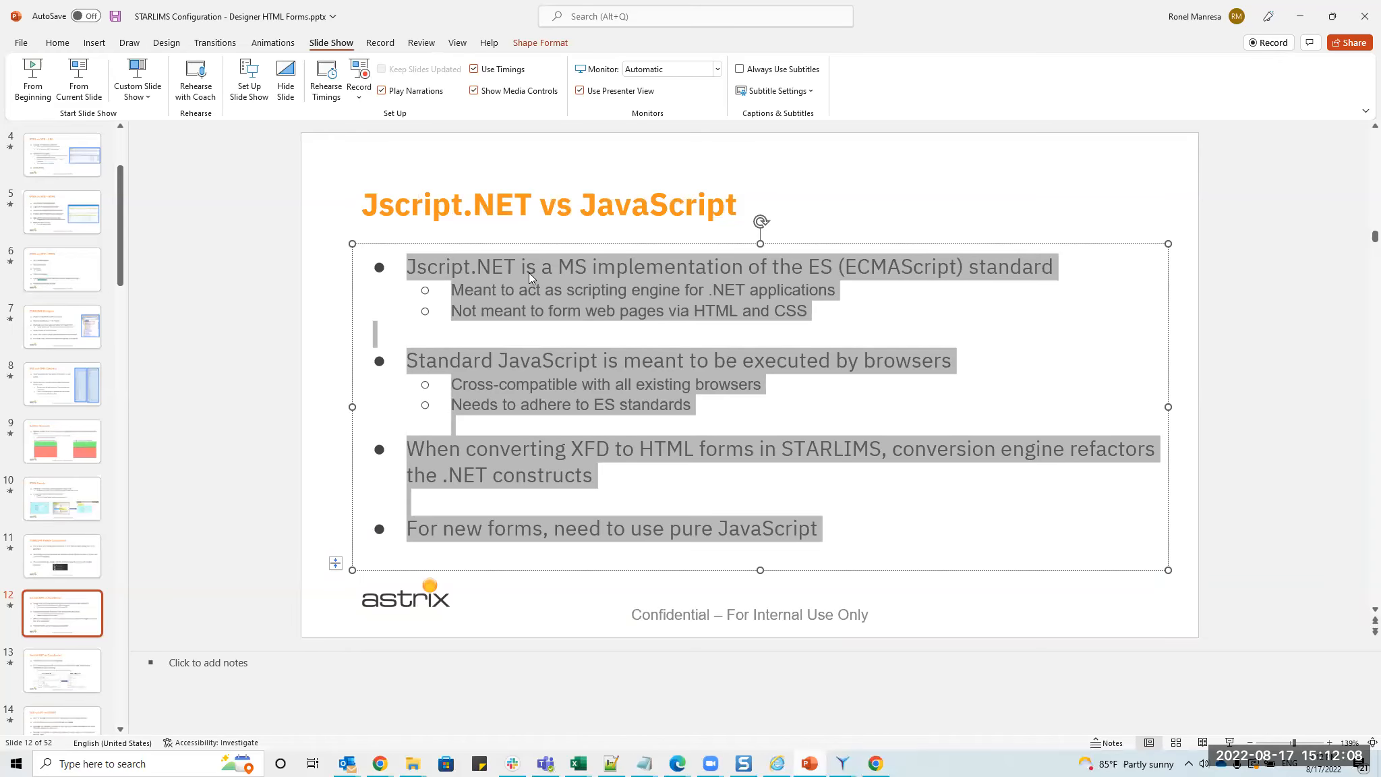
{"action": "left_click", "coordinate": [58, 667]}
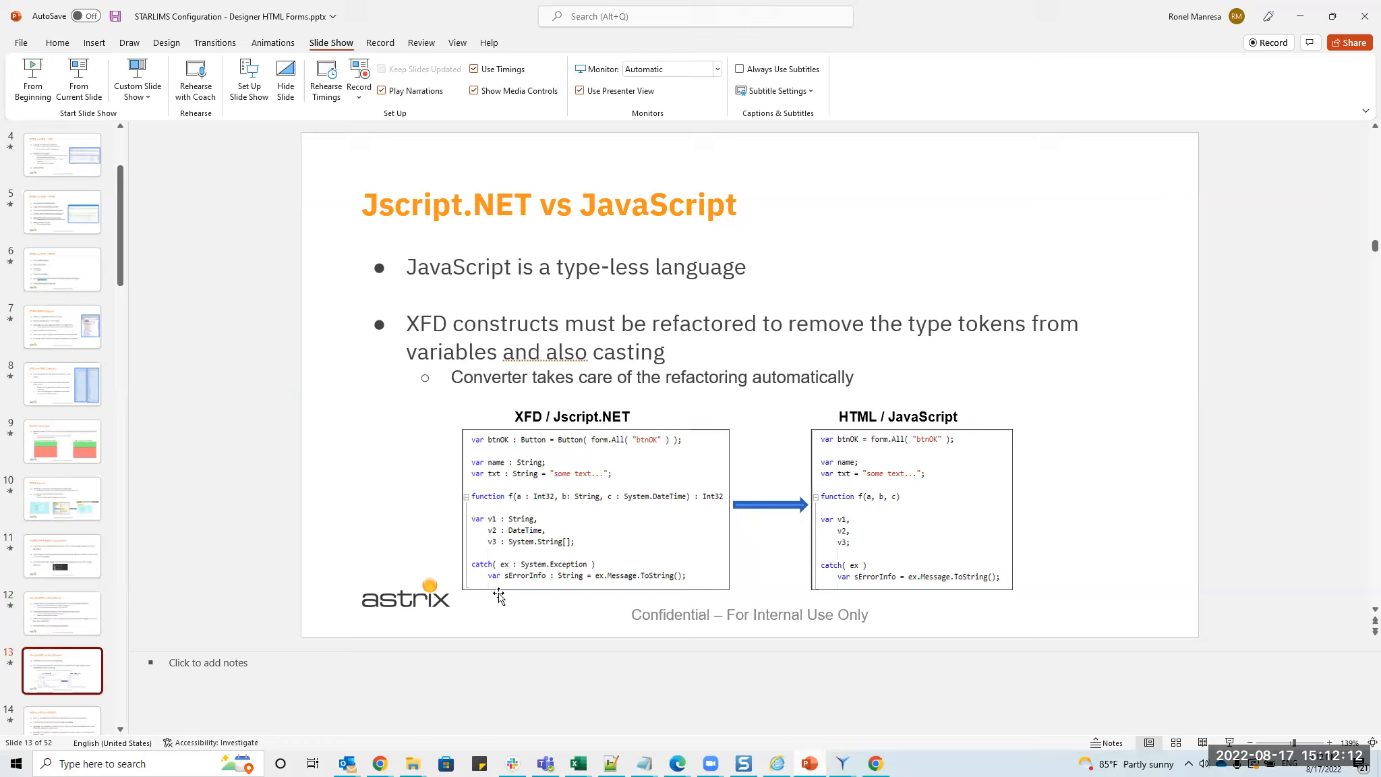
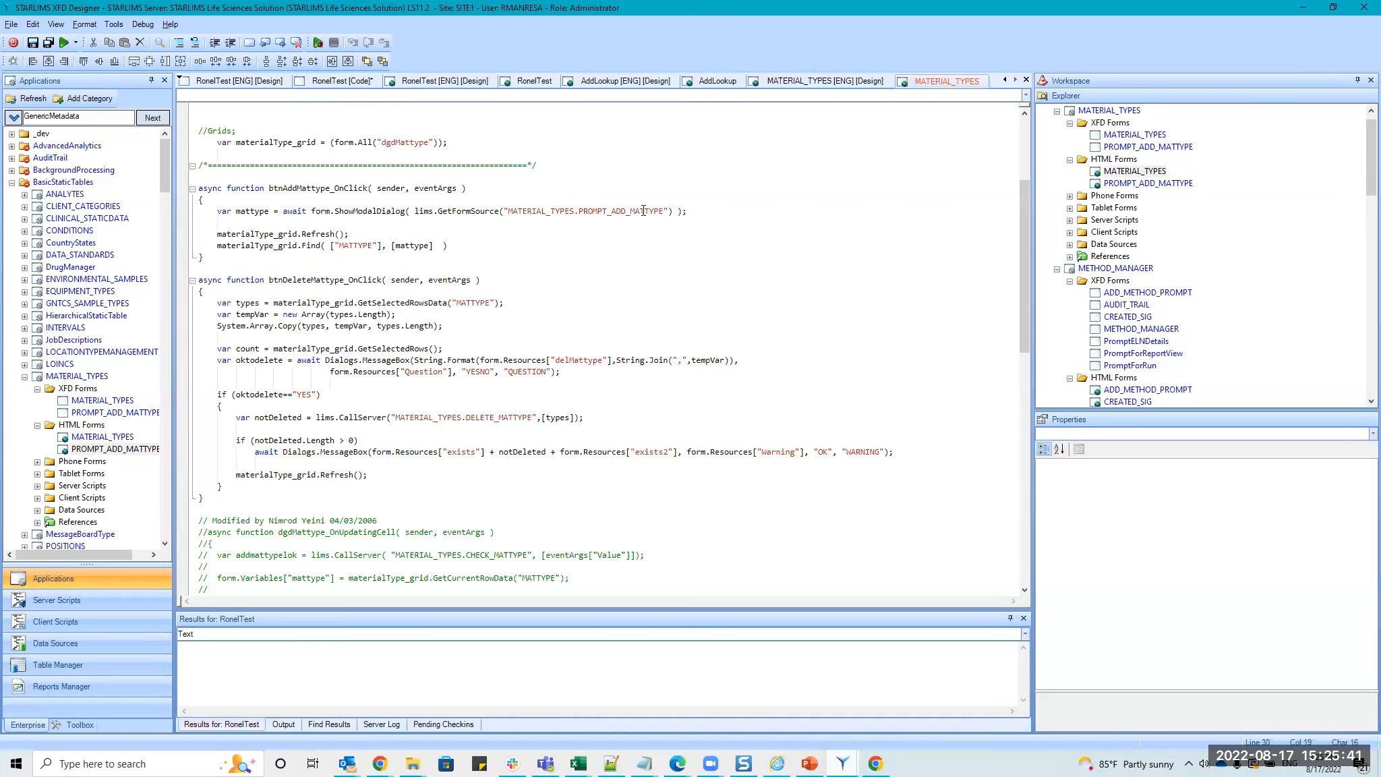
In btnAddMattype_OnClick of MATERIAL_TYPES, examine the awaited ShowModalDialog call and highlight the grid Refresh and Find lines.
{"action": "left_click", "coordinate": [382, 210]}
{"action": "left_click_drag", "start_coordinate": [216, 234], "coordinate": [446, 249]}
{"action": "left_click", "coordinate": [216, 234]}
{"action": "left_click_drag", "start_coordinate": [215, 234], "coordinate": [443, 253]}
{"action": "left_click", "coordinate": [442, 251]}
{"action": "left_click", "coordinate": [466, 279]}
Run a global search for getDataAsync in Forms (Code Behind).
{"action": "key", "text": "ctrl+shift+f"}
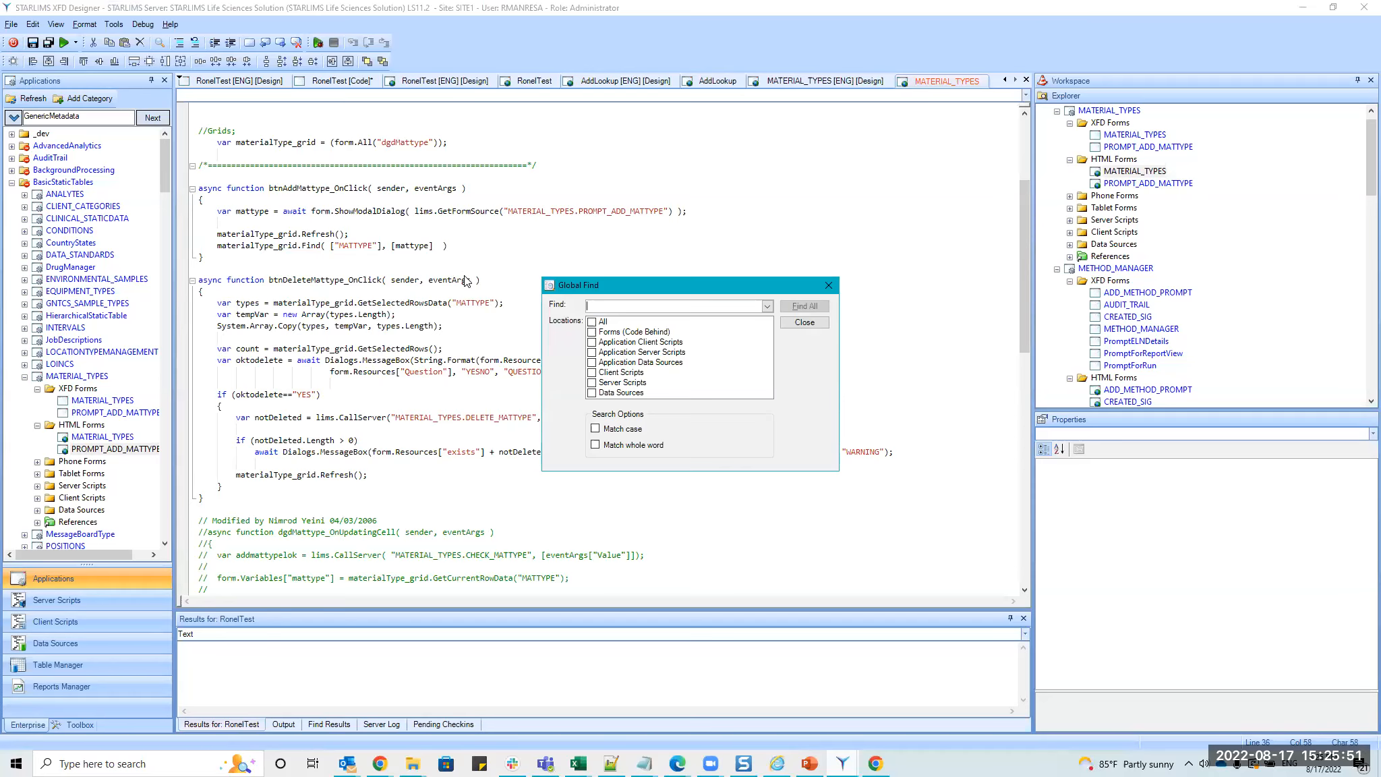
{"action": "type", "text": "getDataAsync"}
{"action": "key", "text": "Tab"}
{"action": "left_click", "coordinate": [610, 332]}
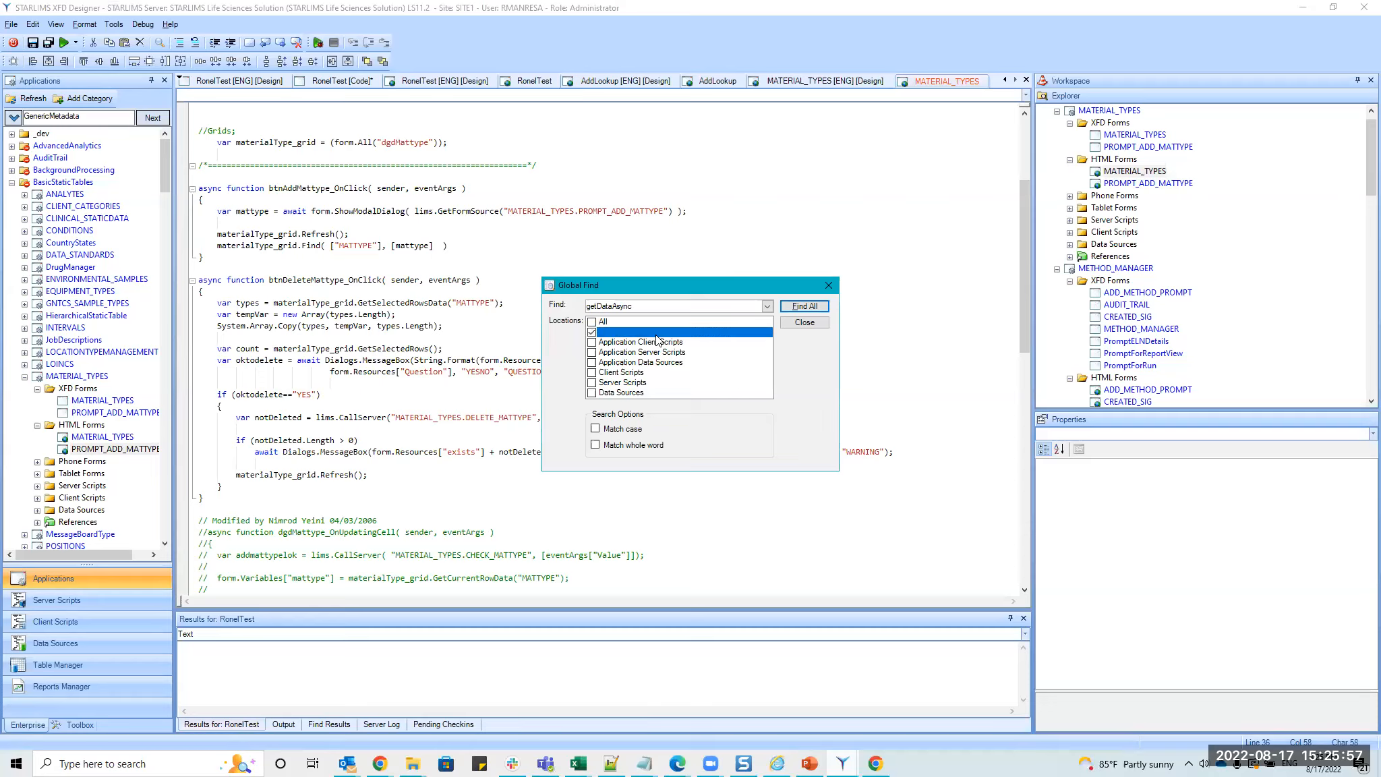
{"action": "left_click", "coordinate": [798, 307]}
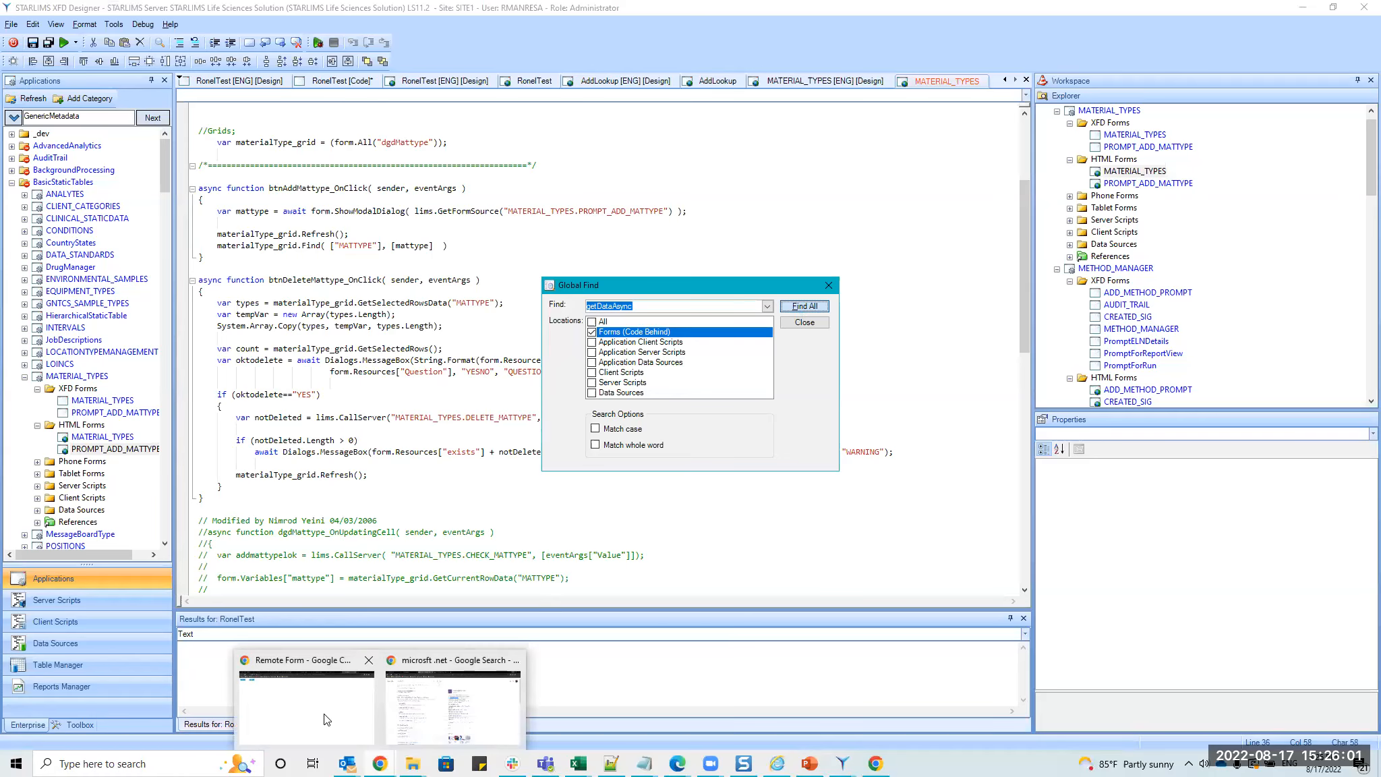
Switch to STARLIMS in Chrome and open Material Types under Data Repositories.
{"action": "left_click", "coordinate": [297, 701]}
{"action": "left_click", "coordinate": [105, 10]}
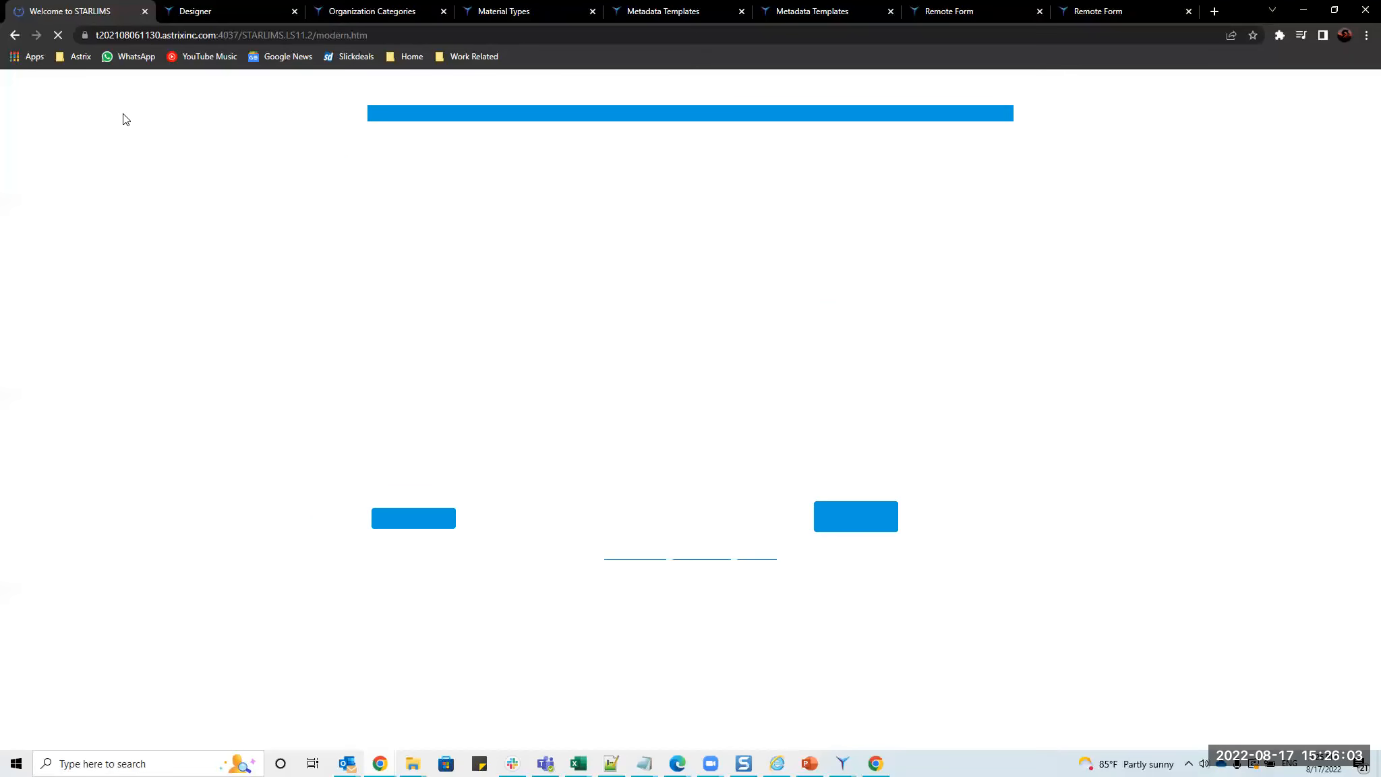
{"action": "left_click", "coordinate": [254, 11]}
{"action": "left_click", "coordinate": [342, 14]}
{"action": "left_click", "coordinate": [190, 11]}
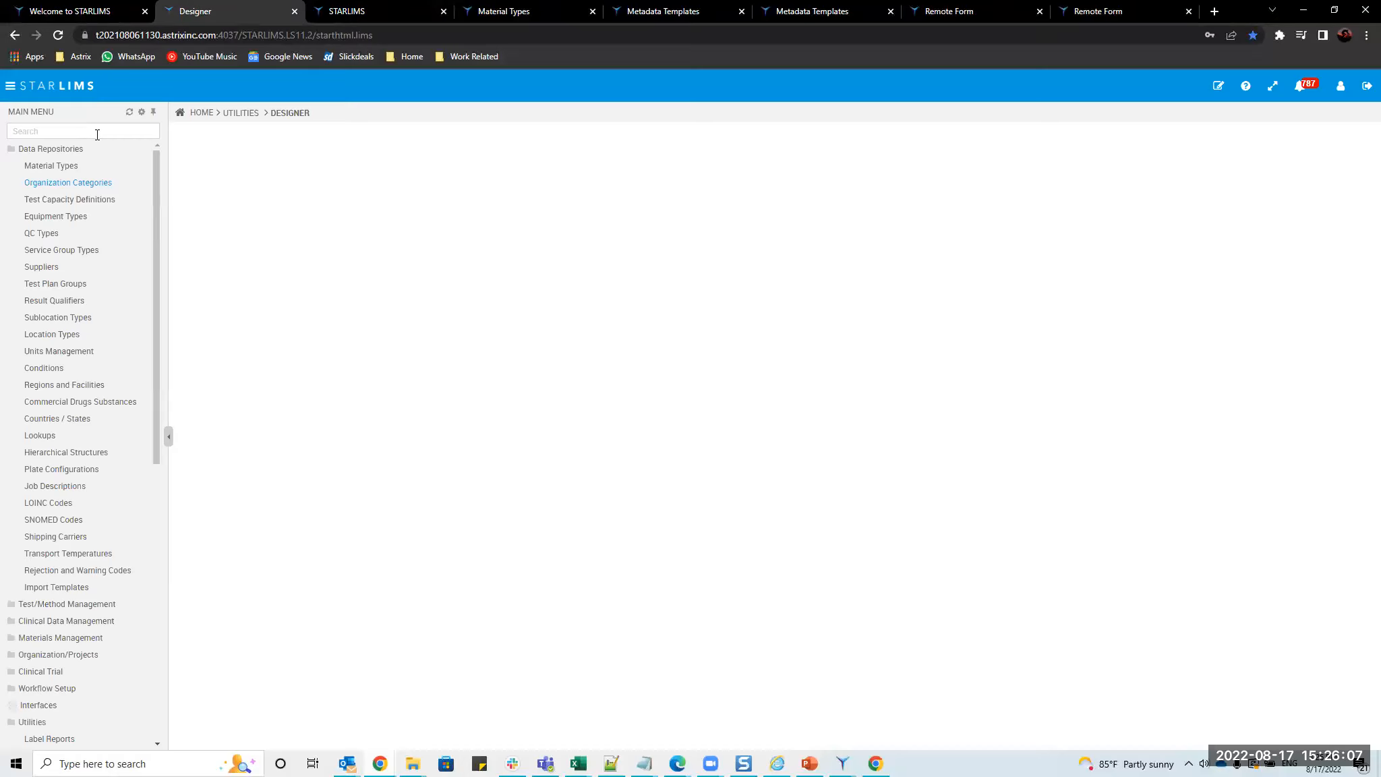
{"action": "left_click", "coordinate": [54, 165]}
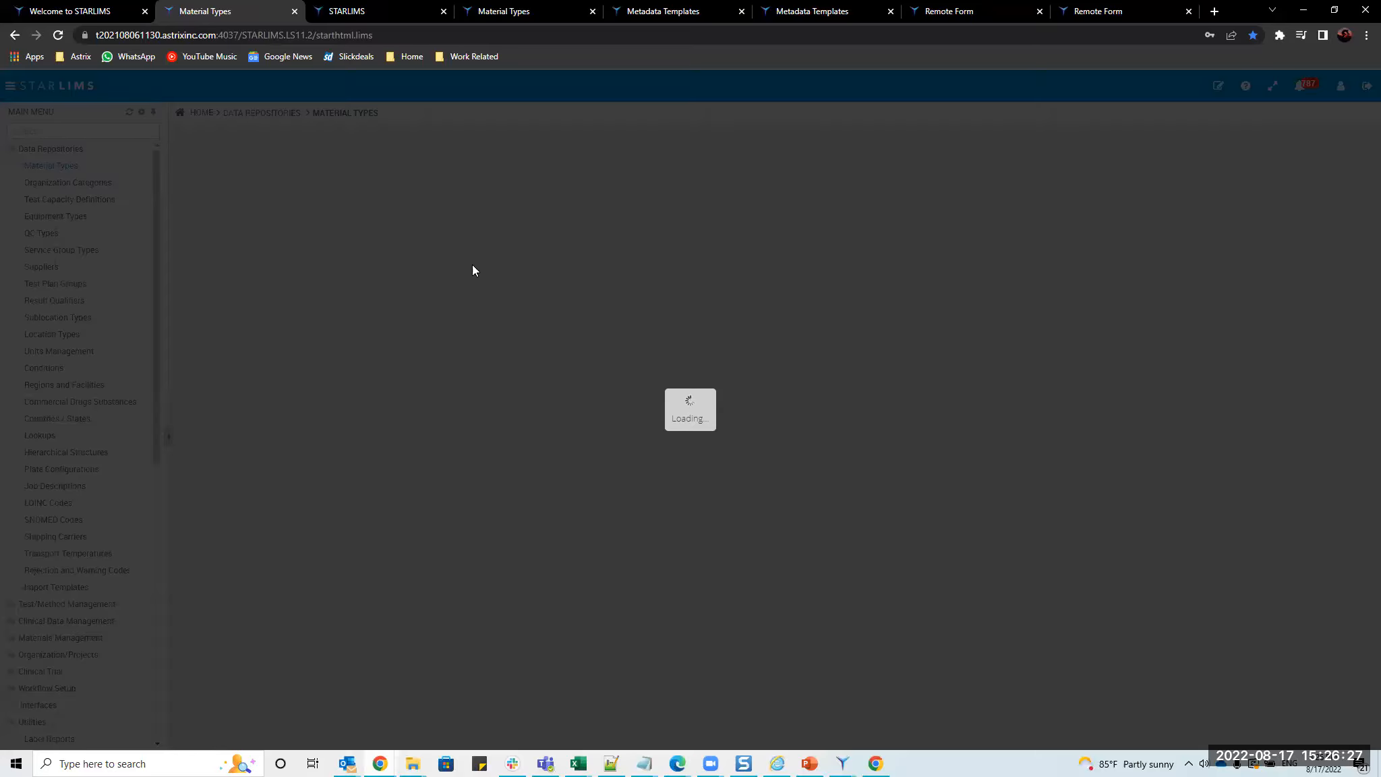
Open the Add Material Type dialog to view its fields, and cancel it.
{"action": "mouse_move", "coordinate": [843, 761]}
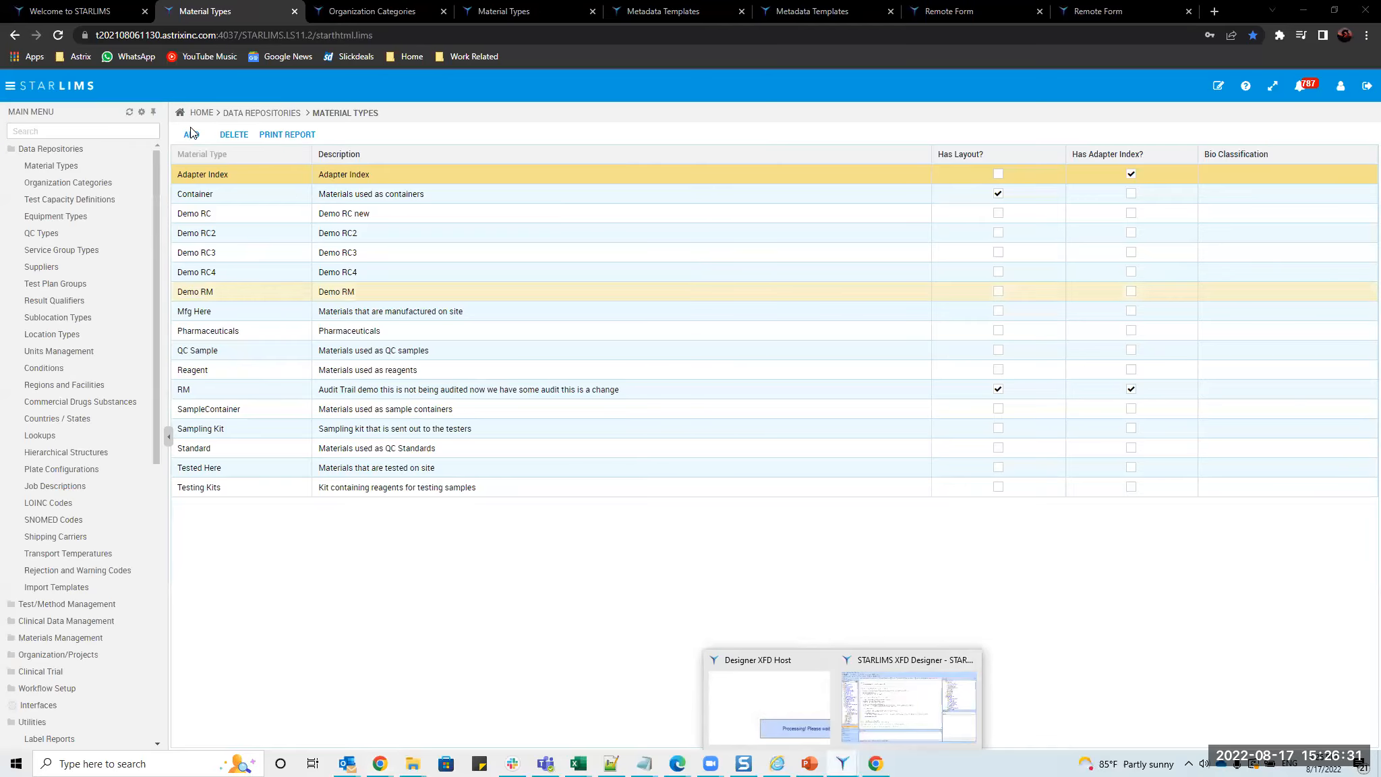
{"action": "left_click", "coordinate": [191, 135]}
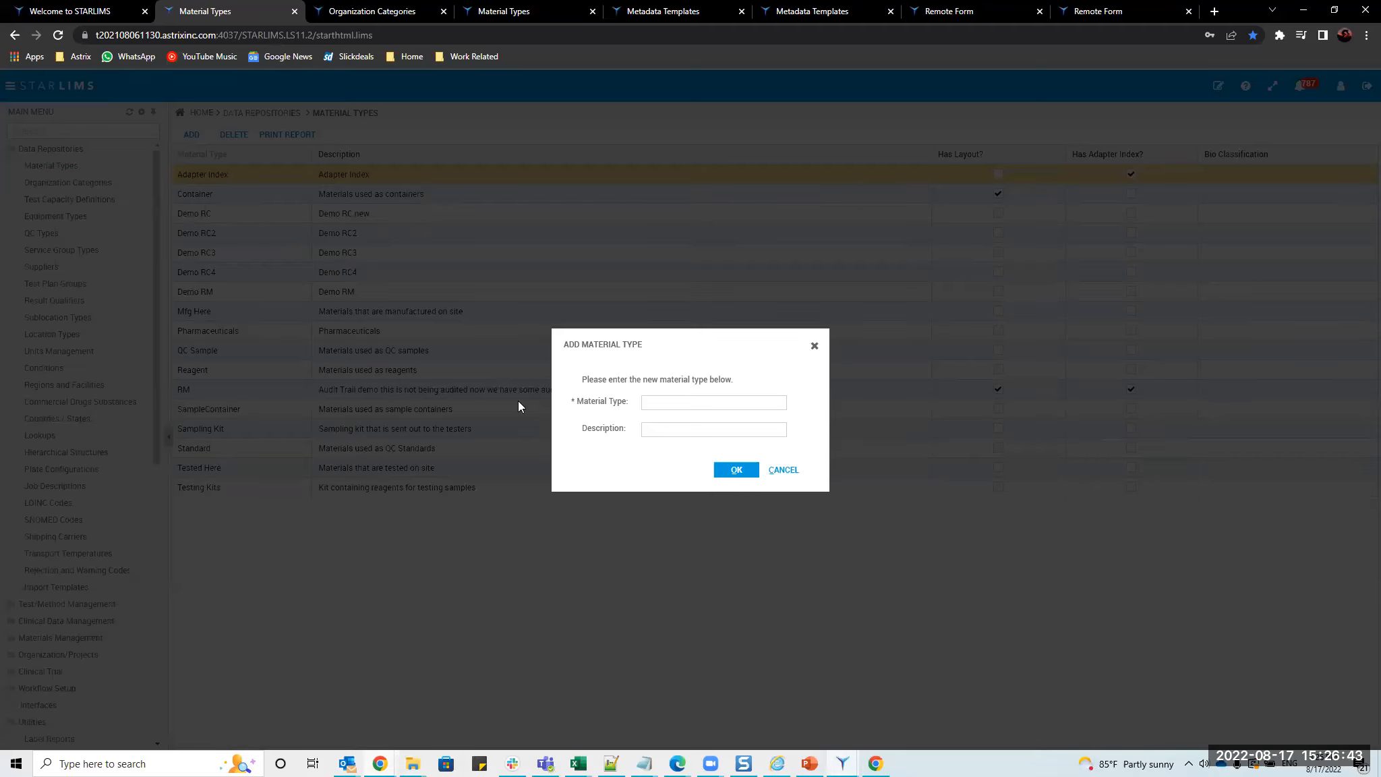
{"action": "left_click", "coordinate": [784, 470]}
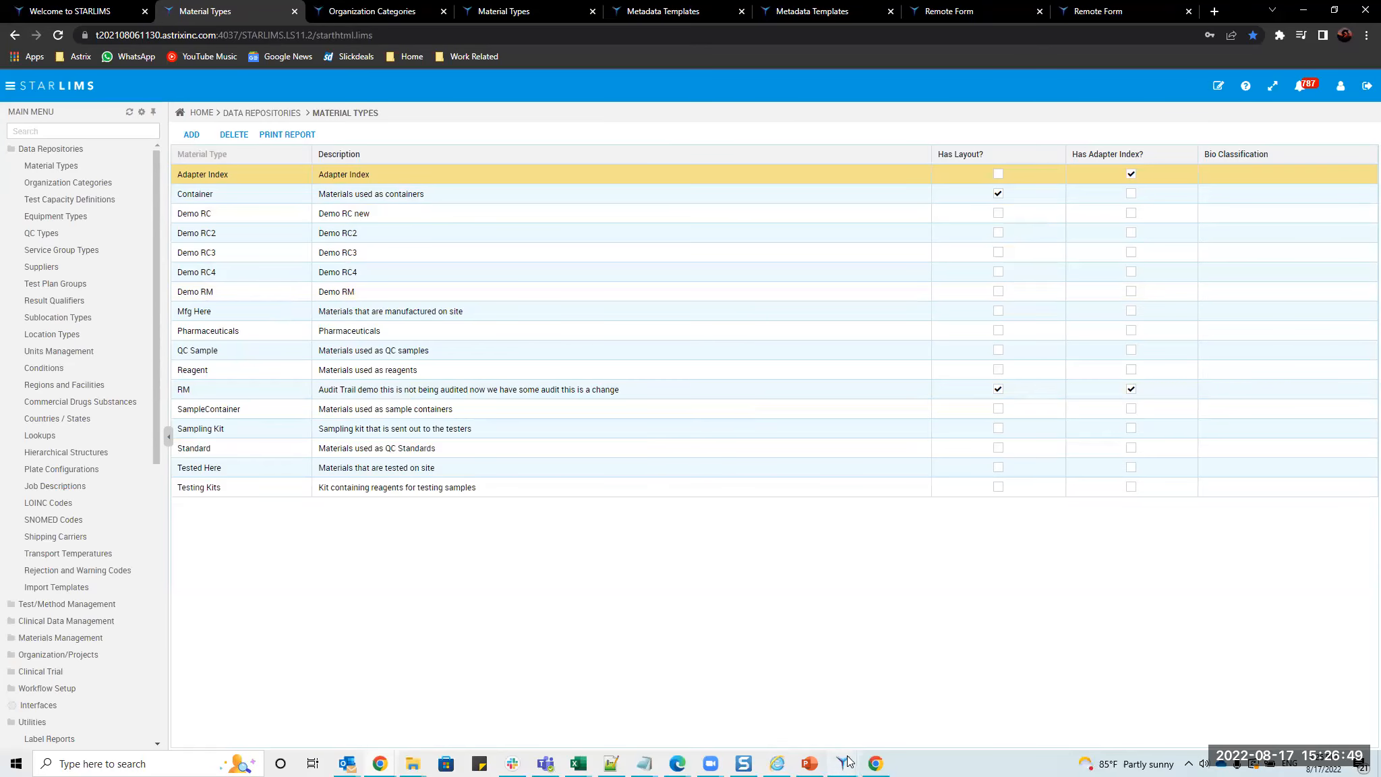
Fill in a new material type 344234 with description 34223432, and cancel the dialog without adding it.
{"action": "mouse_move", "coordinate": [842, 763]}
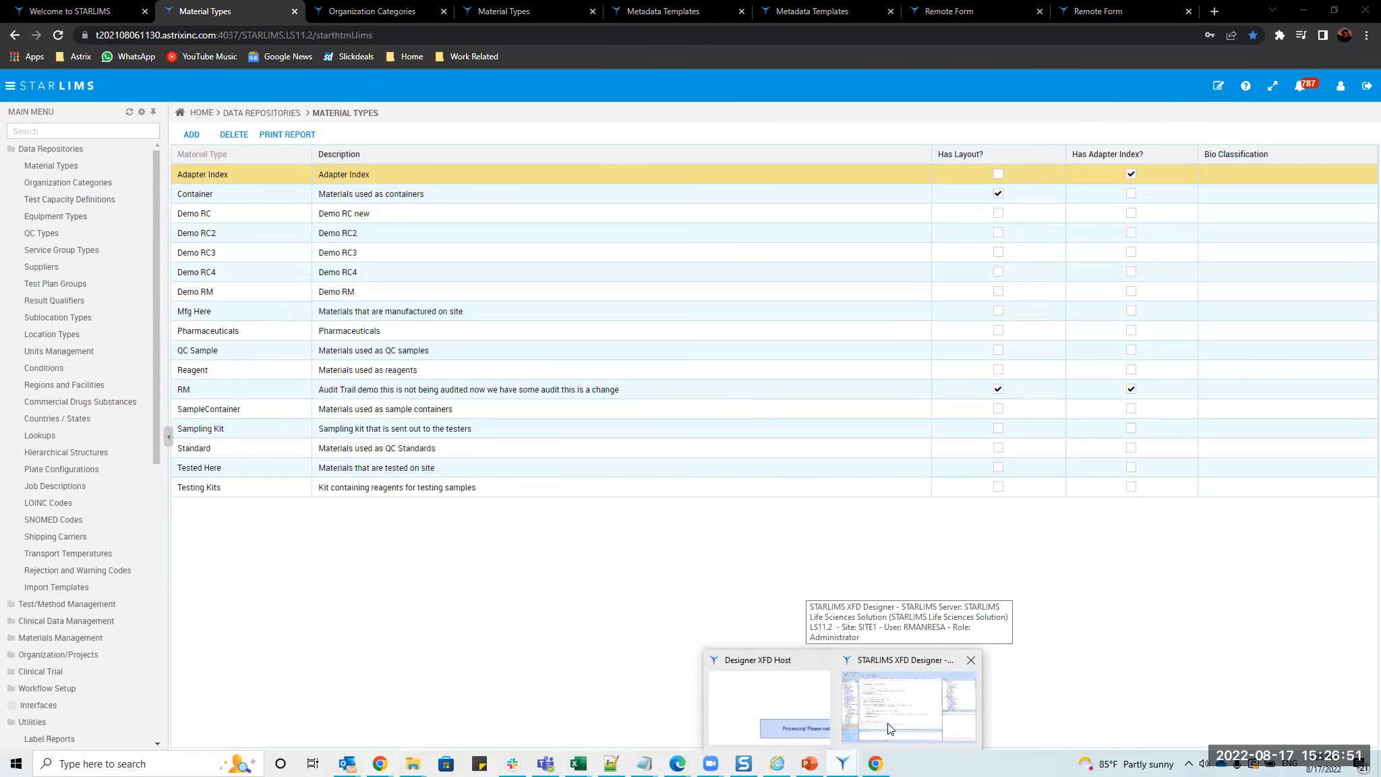
{"action": "left_click", "coordinate": [192, 135]}
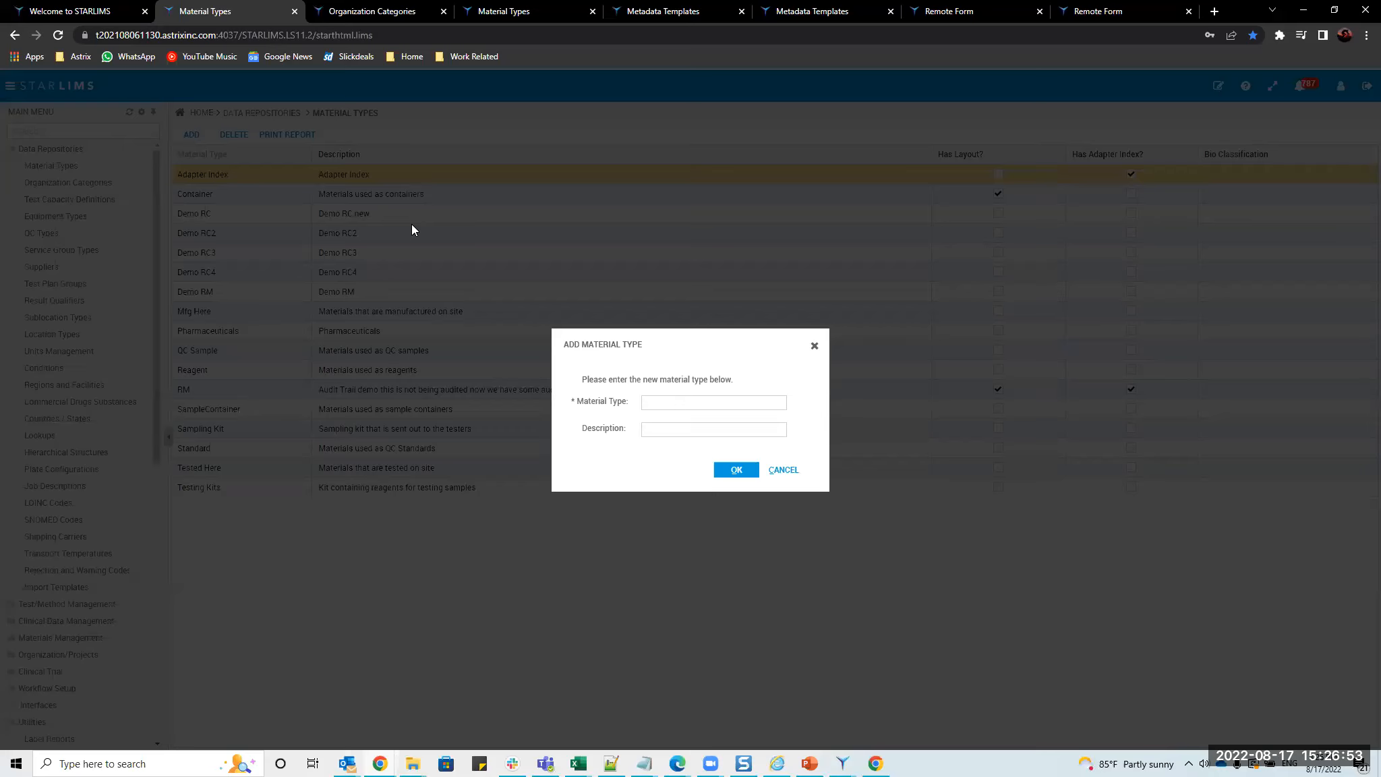
{"action": "left_click", "coordinate": [667, 404]}
{"action": "type", "text": "344234"}
{"action": "left_click", "coordinate": [672, 432]}
{"action": "type", "text": "34223432"}
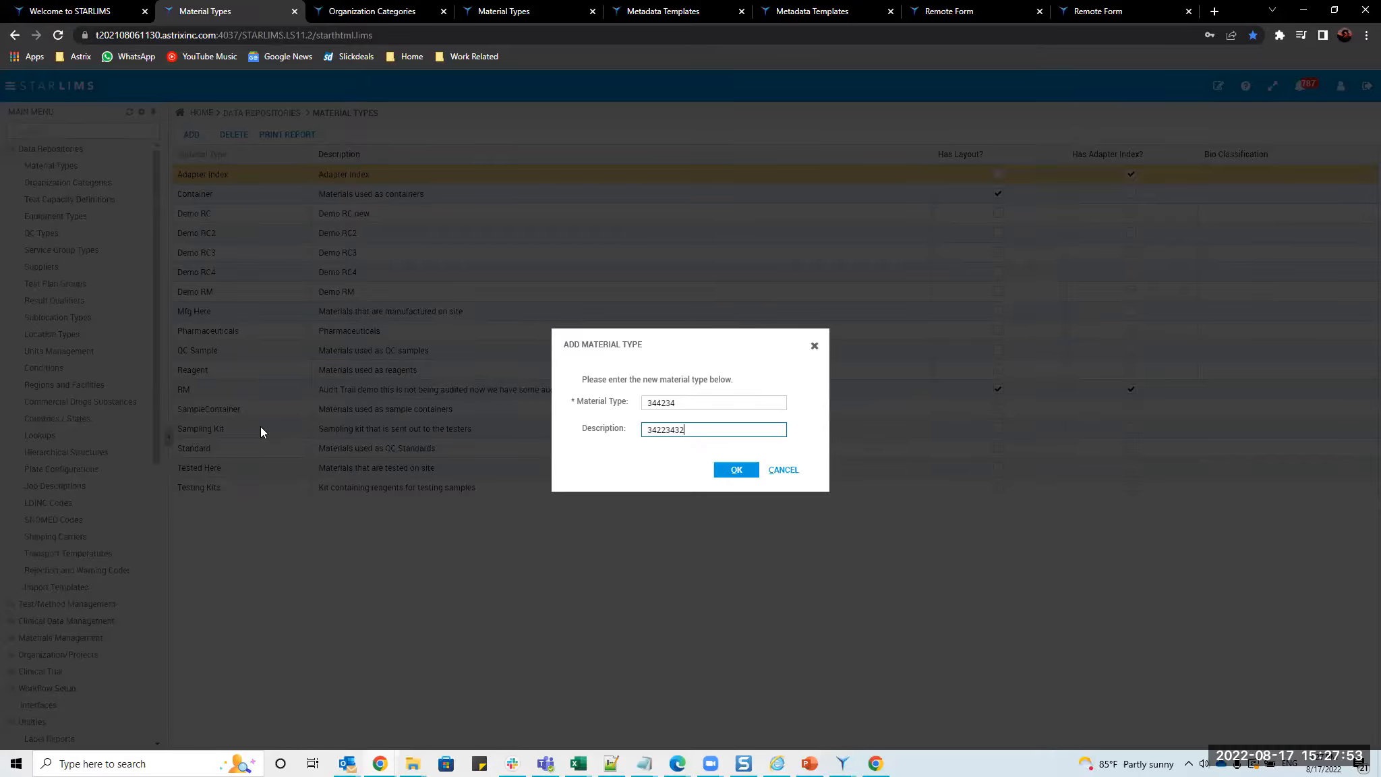
{"action": "left_click", "coordinate": [772, 469]}
Search the notifications for order, open Order/Result Review in a separate tab, and show its Sample Details.
{"action": "left_click", "coordinate": [1340, 86]}
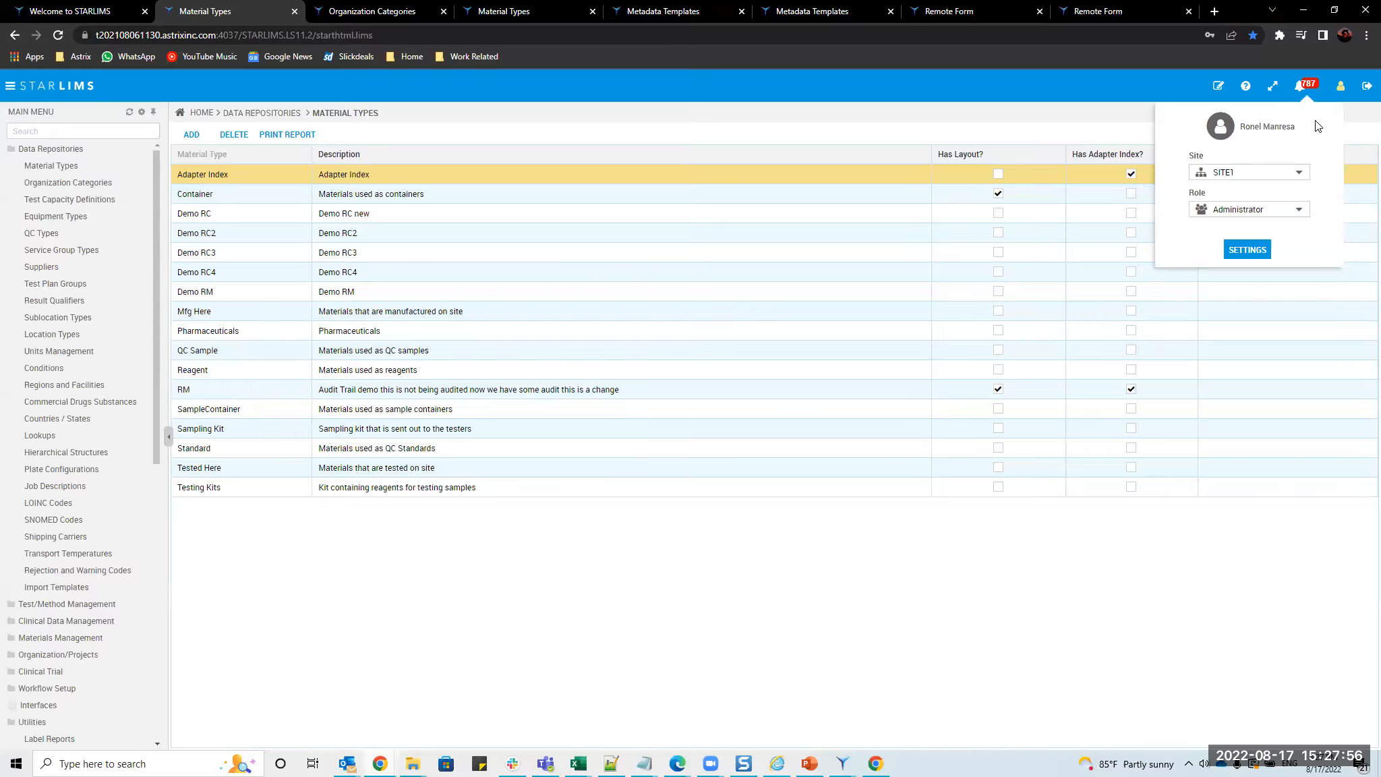
{"action": "left_click", "coordinate": [1299, 89]}
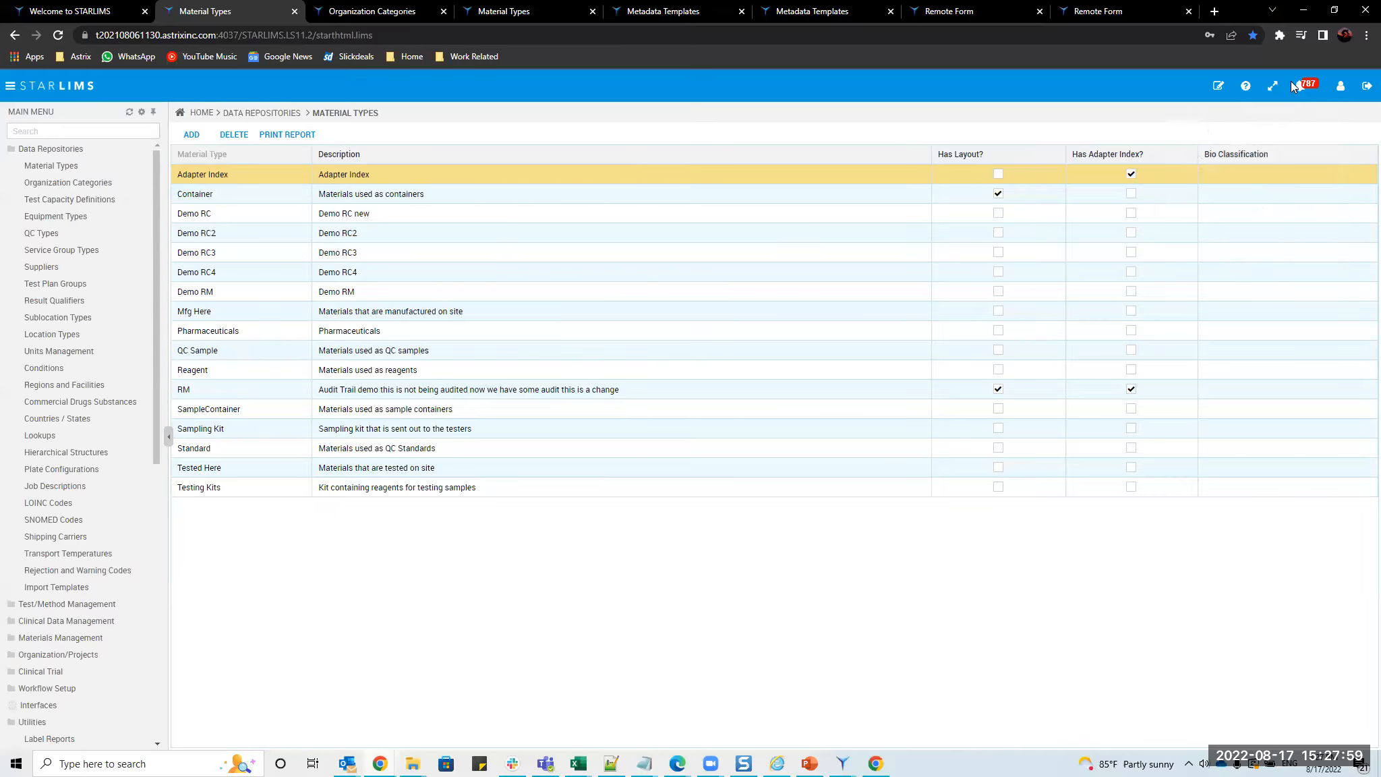
{"action": "left_click", "coordinate": [1300, 88]}
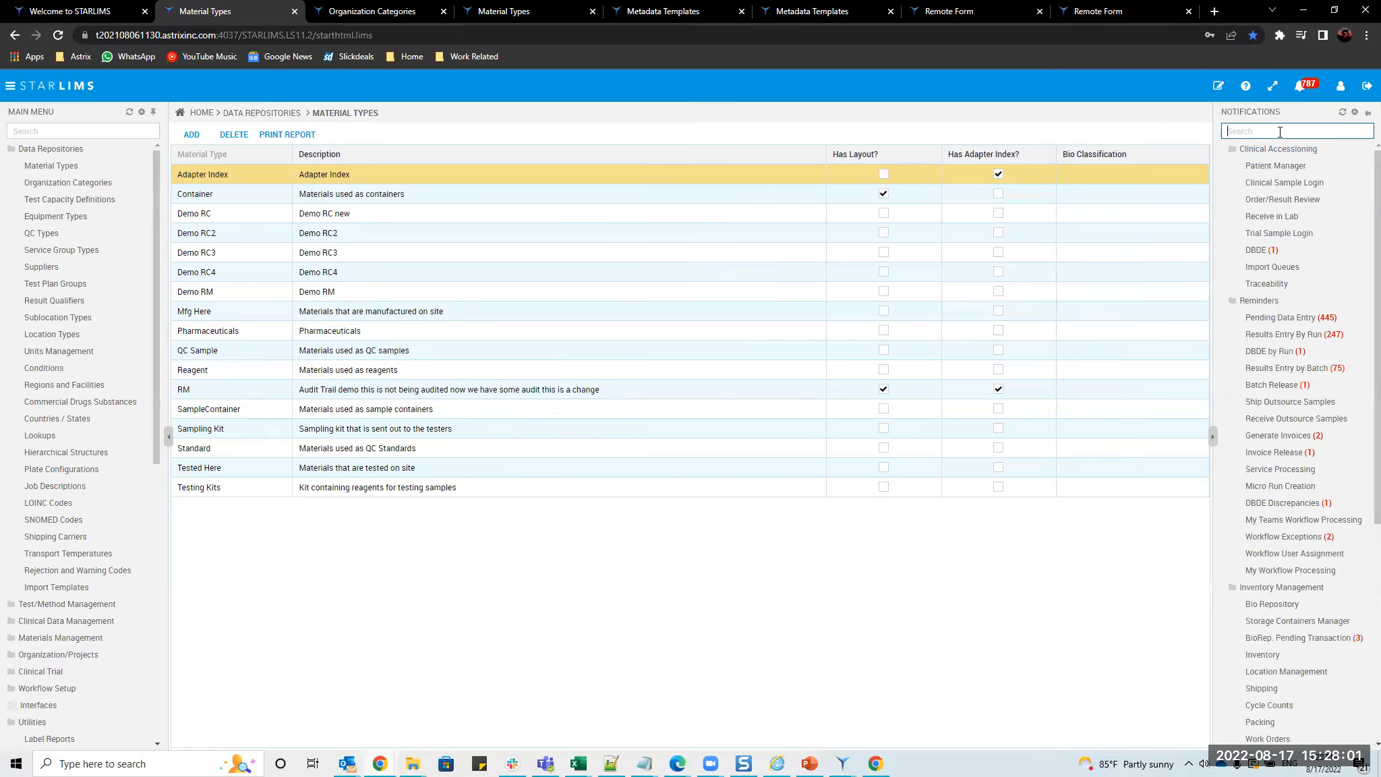
{"action": "type", "text": "order"}
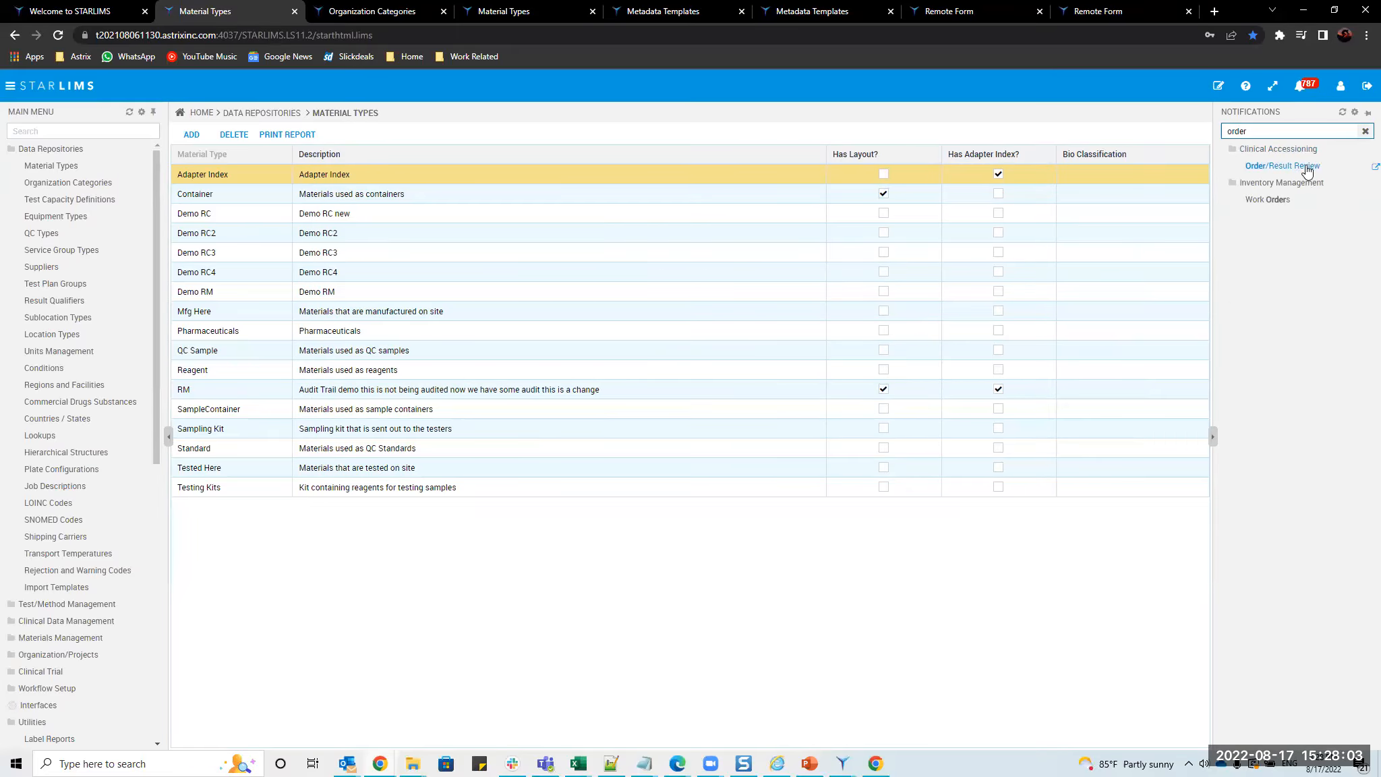
{"action": "left_click", "coordinate": [1372, 167]}
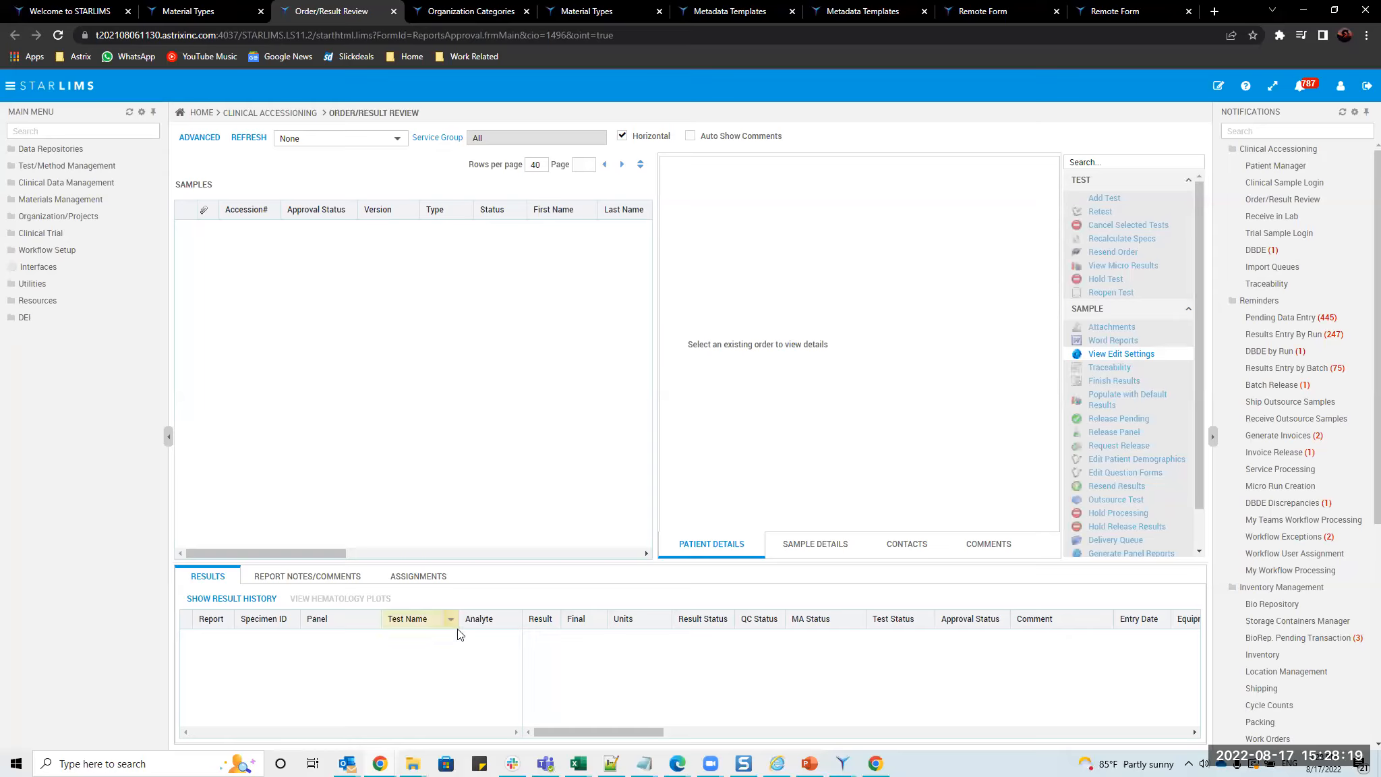
{"action": "left_click", "coordinate": [813, 543]}
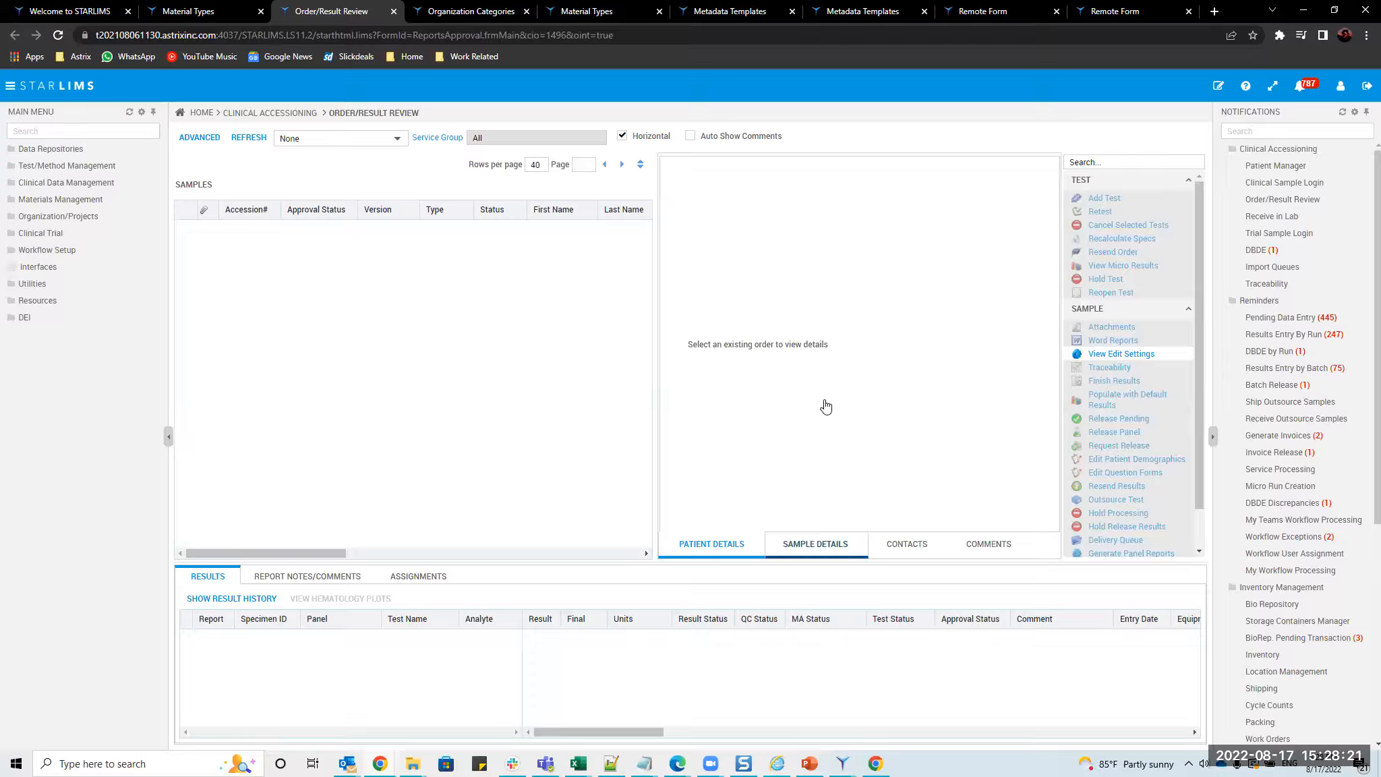
Show the Contacts list in Order/Result Review, and return to Sample Details.
{"action": "left_click", "coordinate": [910, 543]}
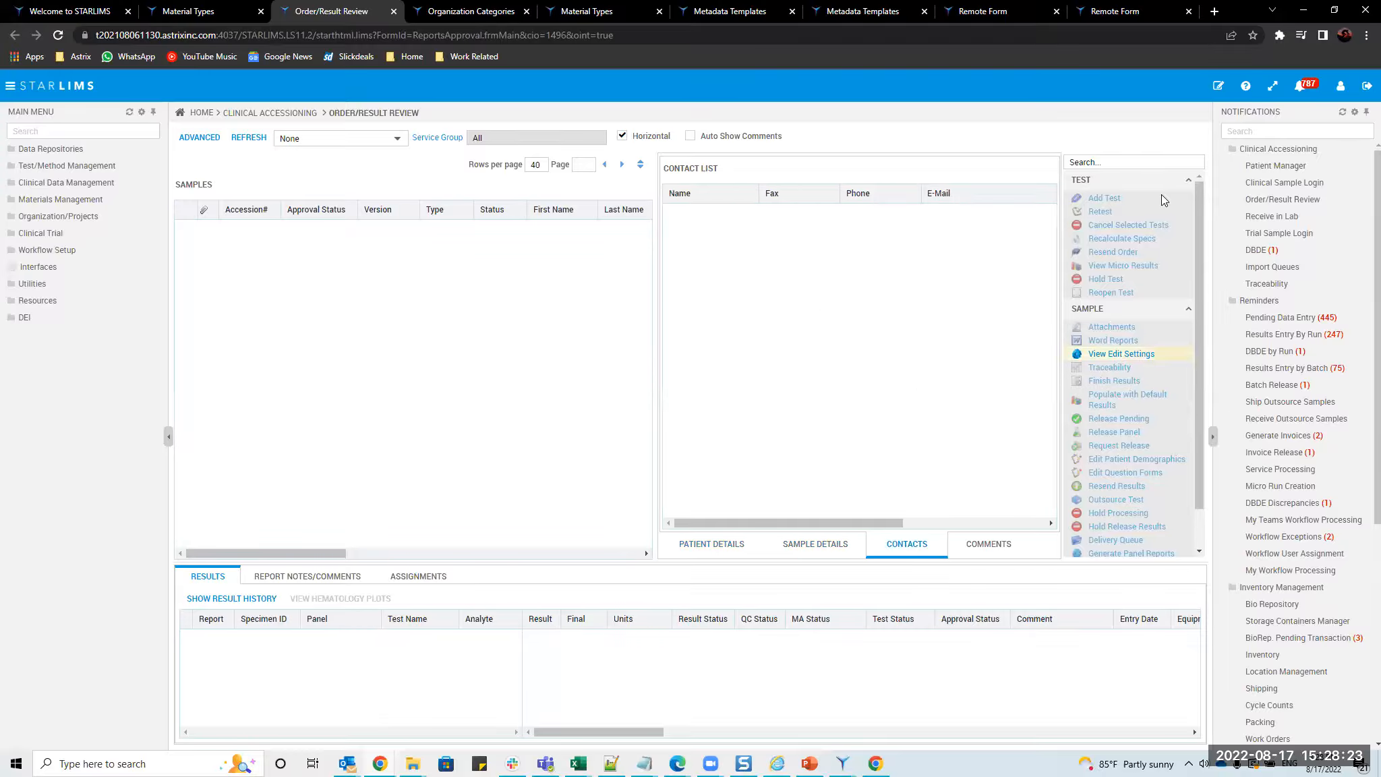
{"action": "left_click", "coordinate": [826, 544]}
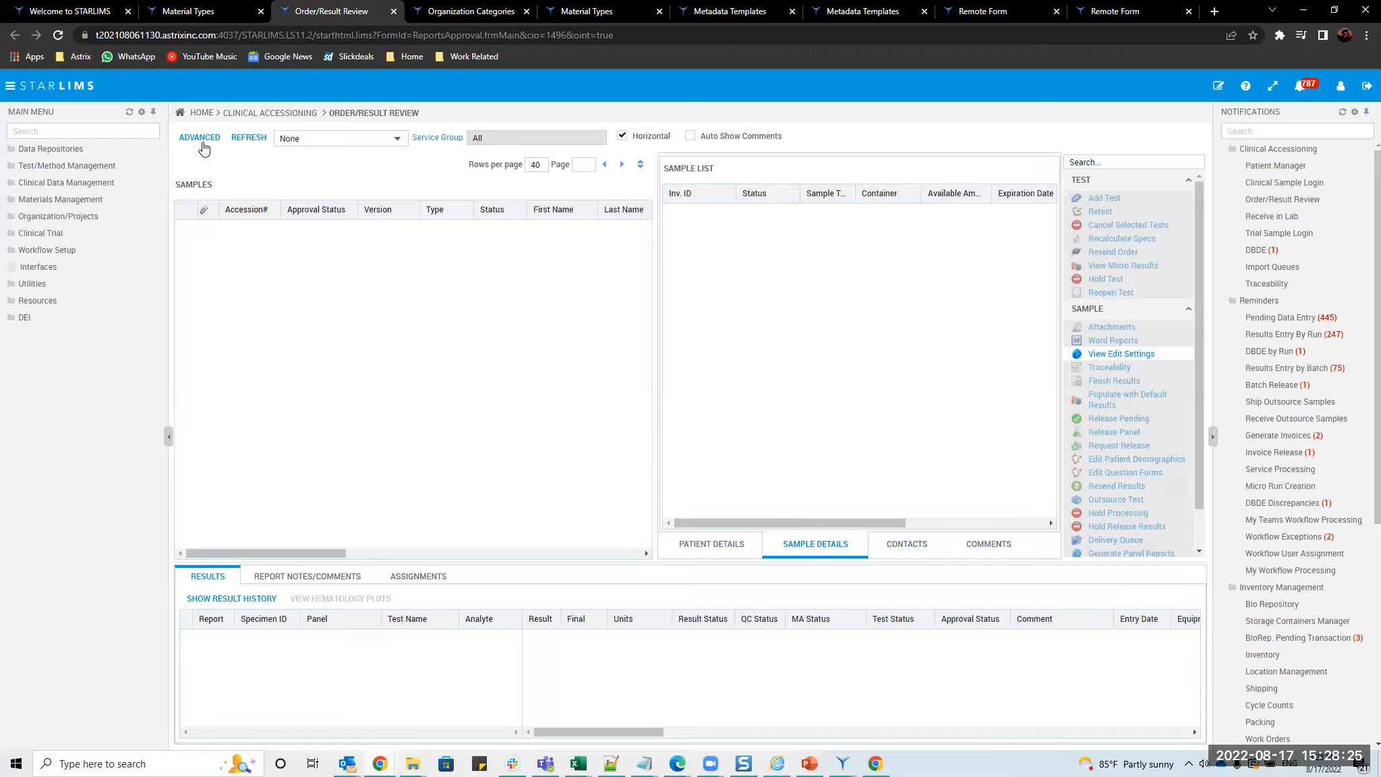
Load the samples through the advanced search using the All filter, and run the advanced search again.
{"action": "left_click", "coordinate": [202, 143]}
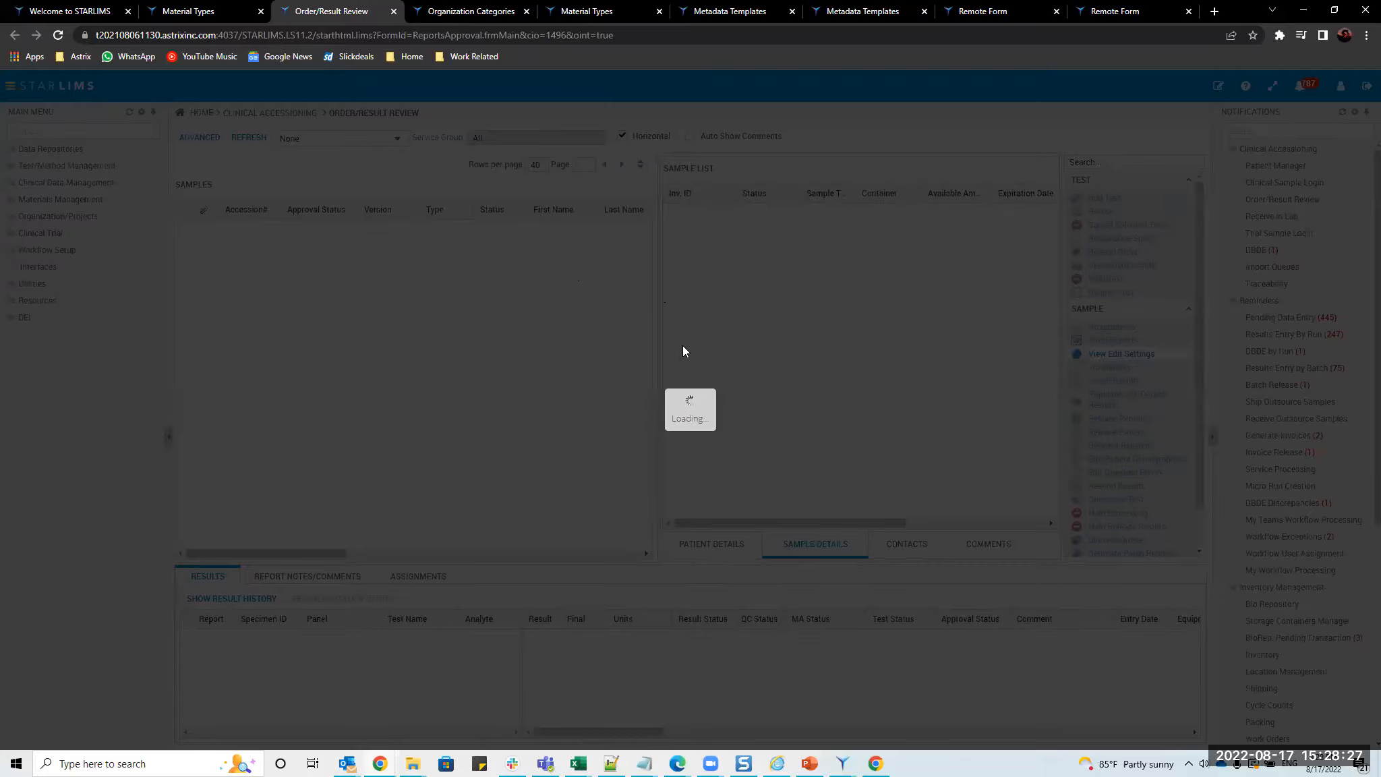
{"action": "left_click", "coordinate": [741, 268]}
{"action": "left_click", "coordinate": [597, 460]}
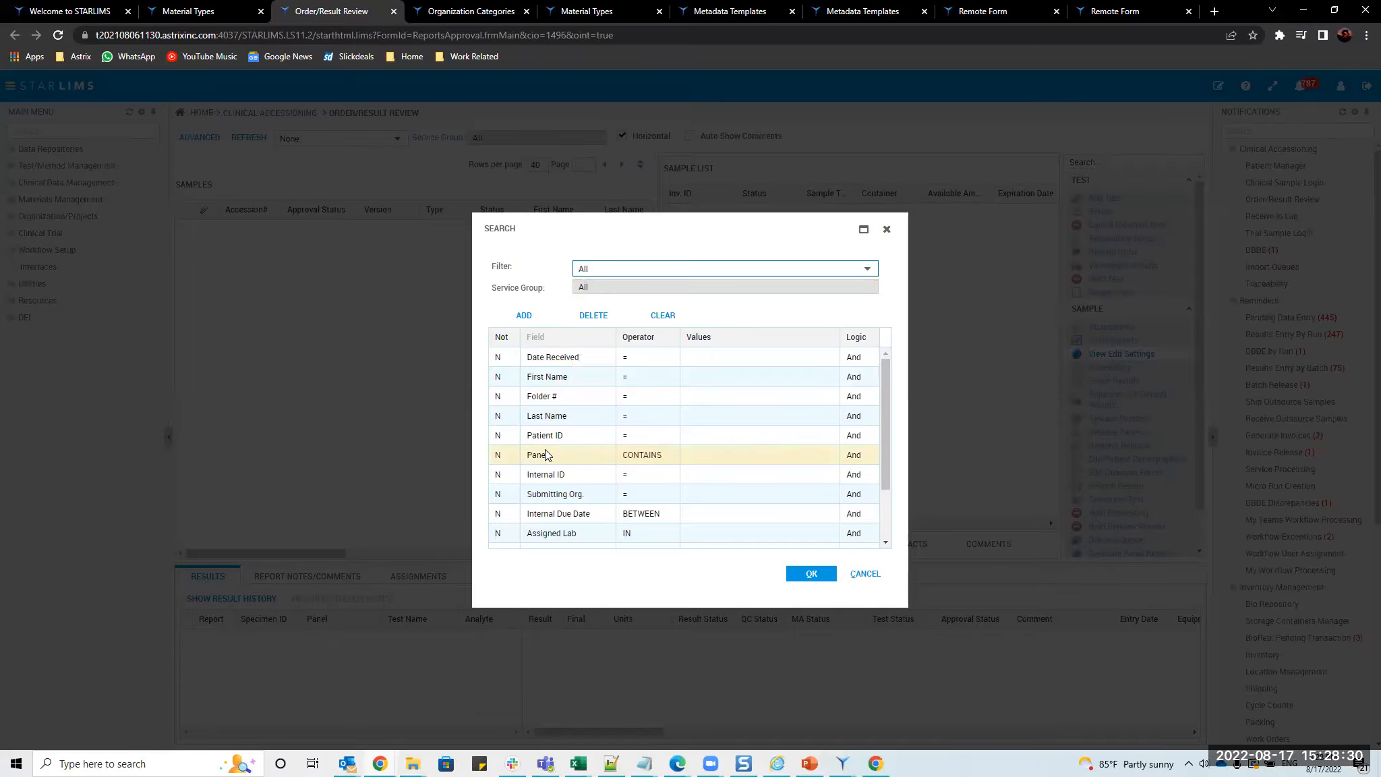
{"action": "left_click", "coordinate": [808, 574]}
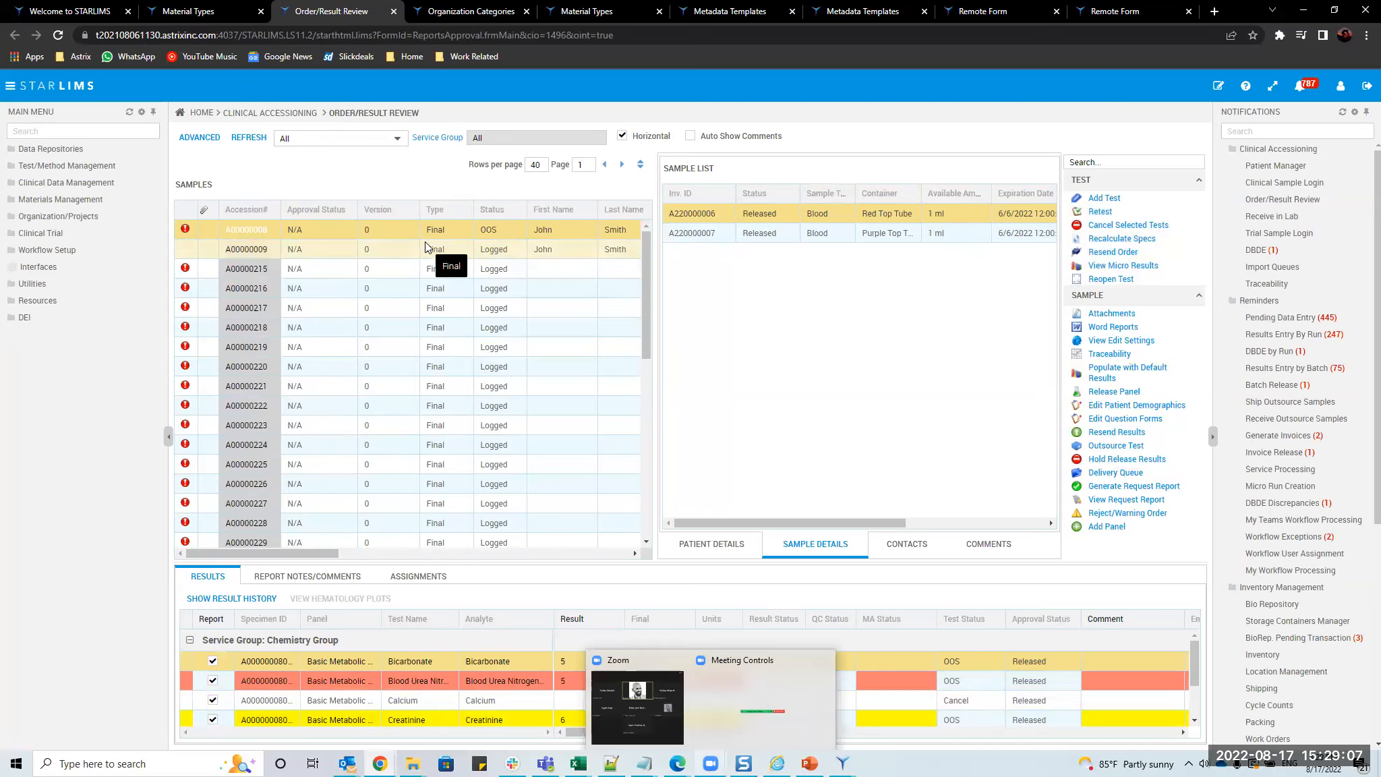
{"action": "left_click", "coordinate": [201, 138]}
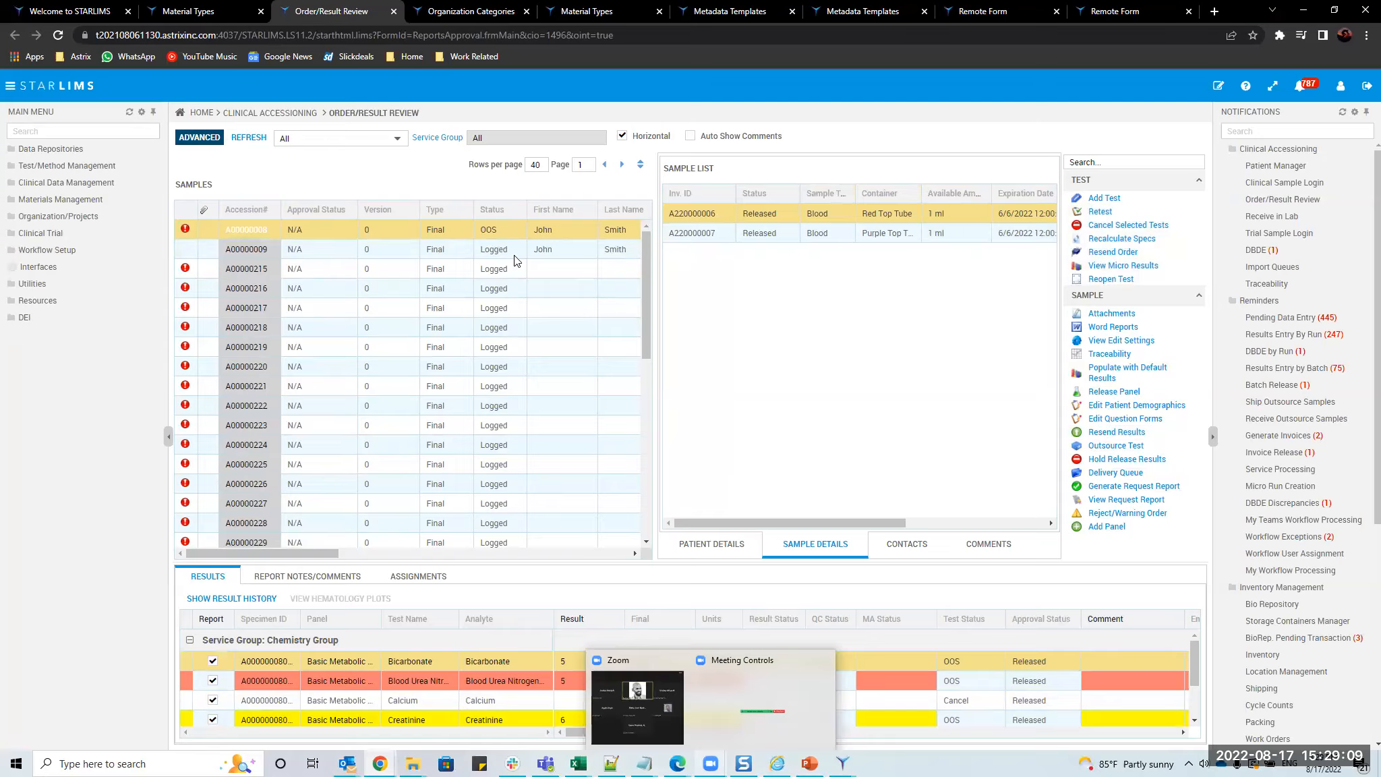
{"action": "left_click", "coordinate": [807, 574]}
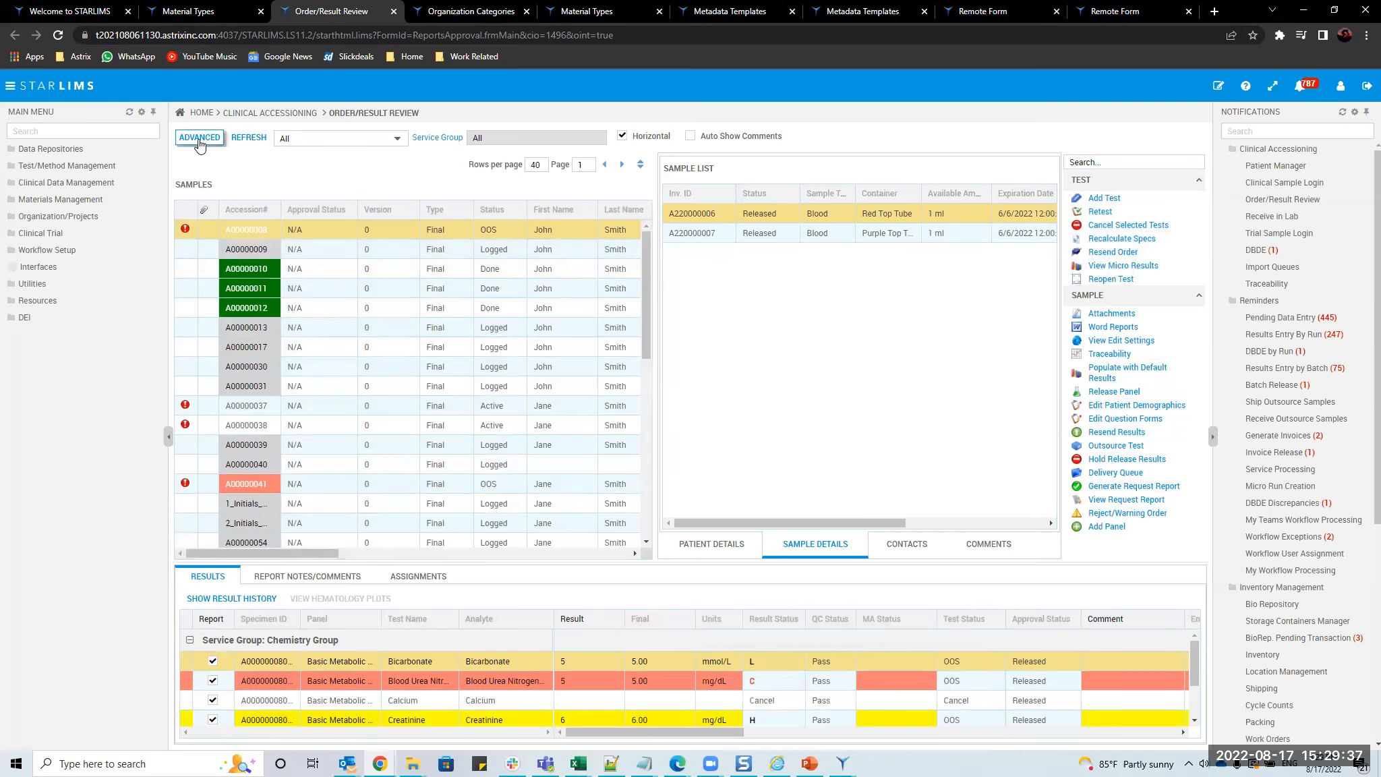
Switch to STARLIMS XFD Designer and examine the await ShowModalDialog call and the code after it in btnAddMattype_OnClick.
{"action": "mouse_move", "coordinate": [842, 764]}
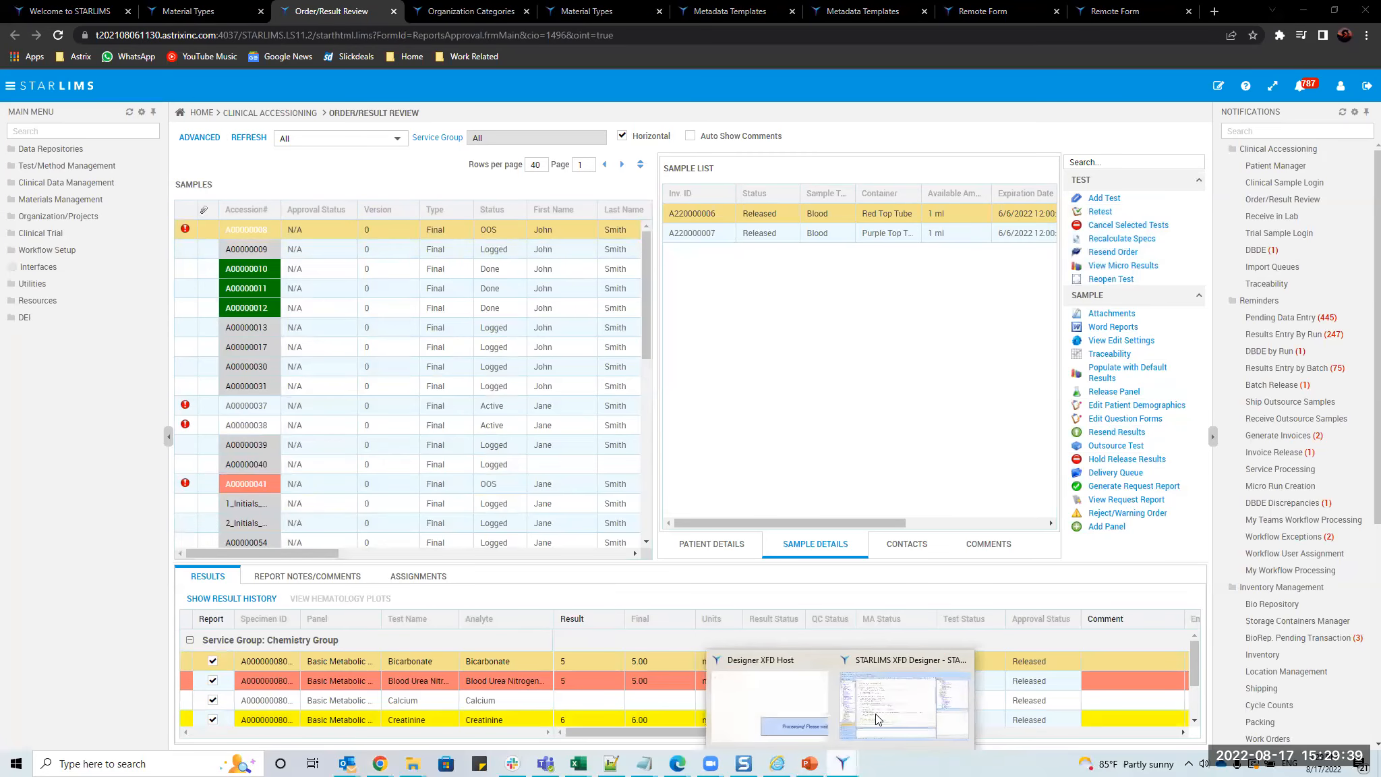
{"action": "left_click", "coordinate": [877, 719]}
{"action": "left_click", "coordinate": [708, 424]}
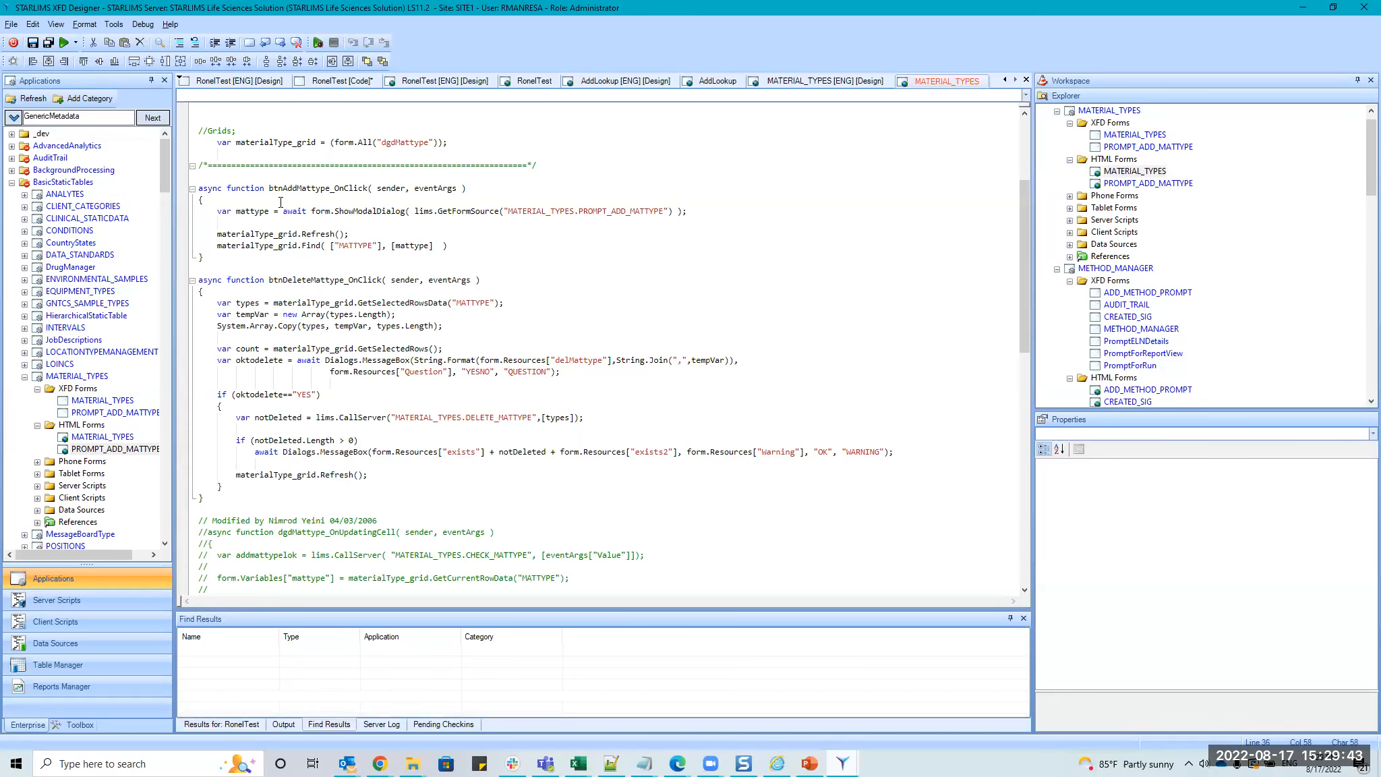
{"action": "left_click_drag", "start_coordinate": [279, 211], "coordinate": [316, 211]}
{"action": "left_click", "coordinate": [393, 439]}
{"action": "left_click", "coordinate": [672, 211]}
{"action": "left_click_drag", "start_coordinate": [676, 211], "coordinate": [701, 430]}
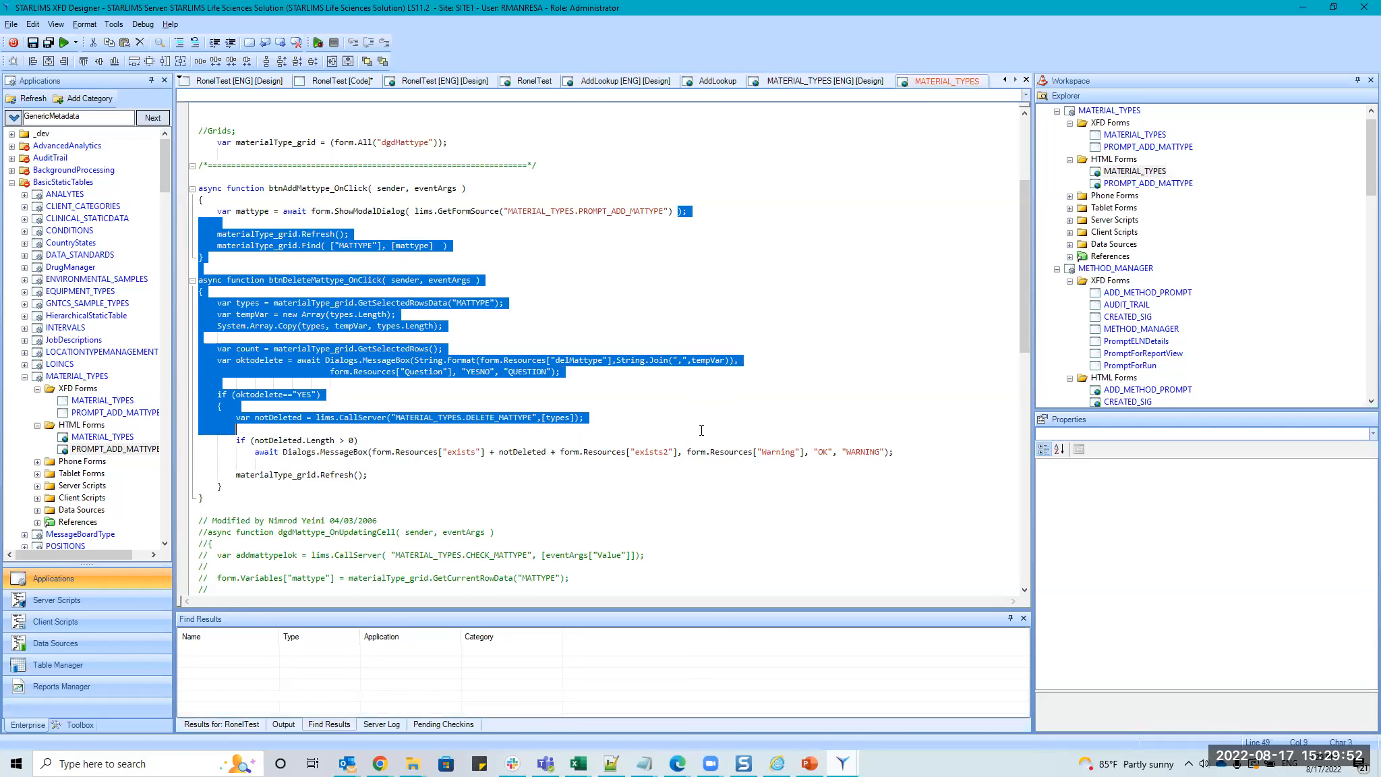
{"action": "left_click", "coordinate": [699, 490]}
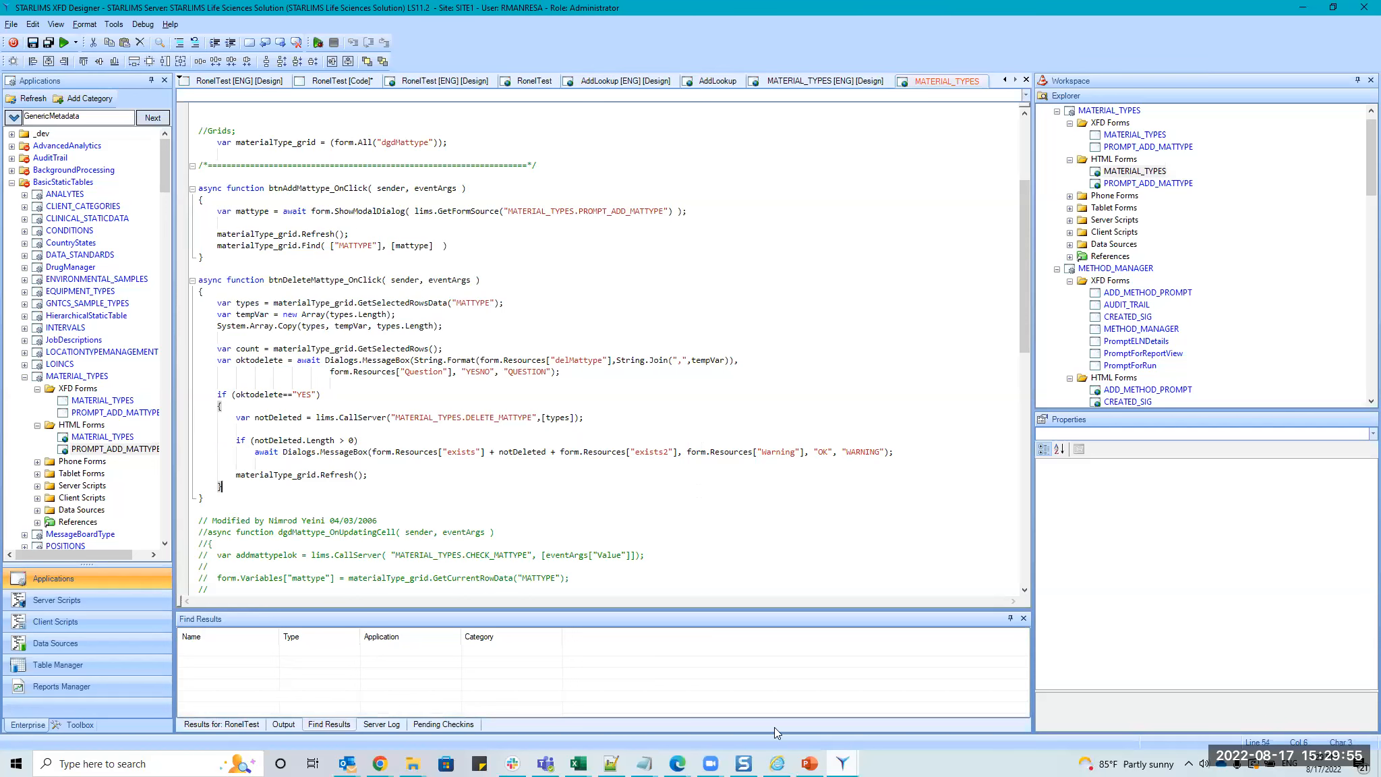
Switch to the PowerPoint deck and compare the XFD and HTML code samples on the Blocking Calls slide.
{"action": "left_click", "coordinate": [813, 701]}
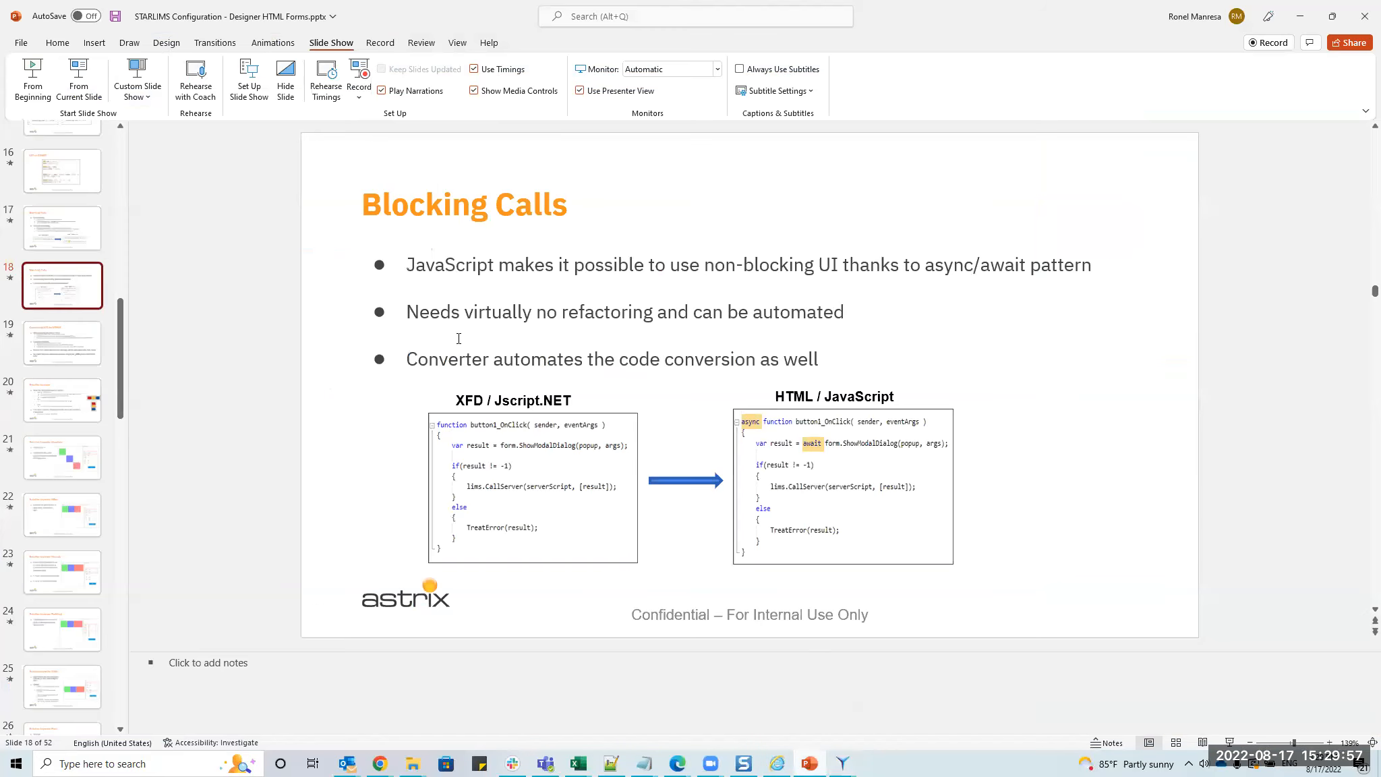
{"action": "left_click", "coordinate": [513, 447]}
{"action": "left_click", "coordinate": [775, 443]}
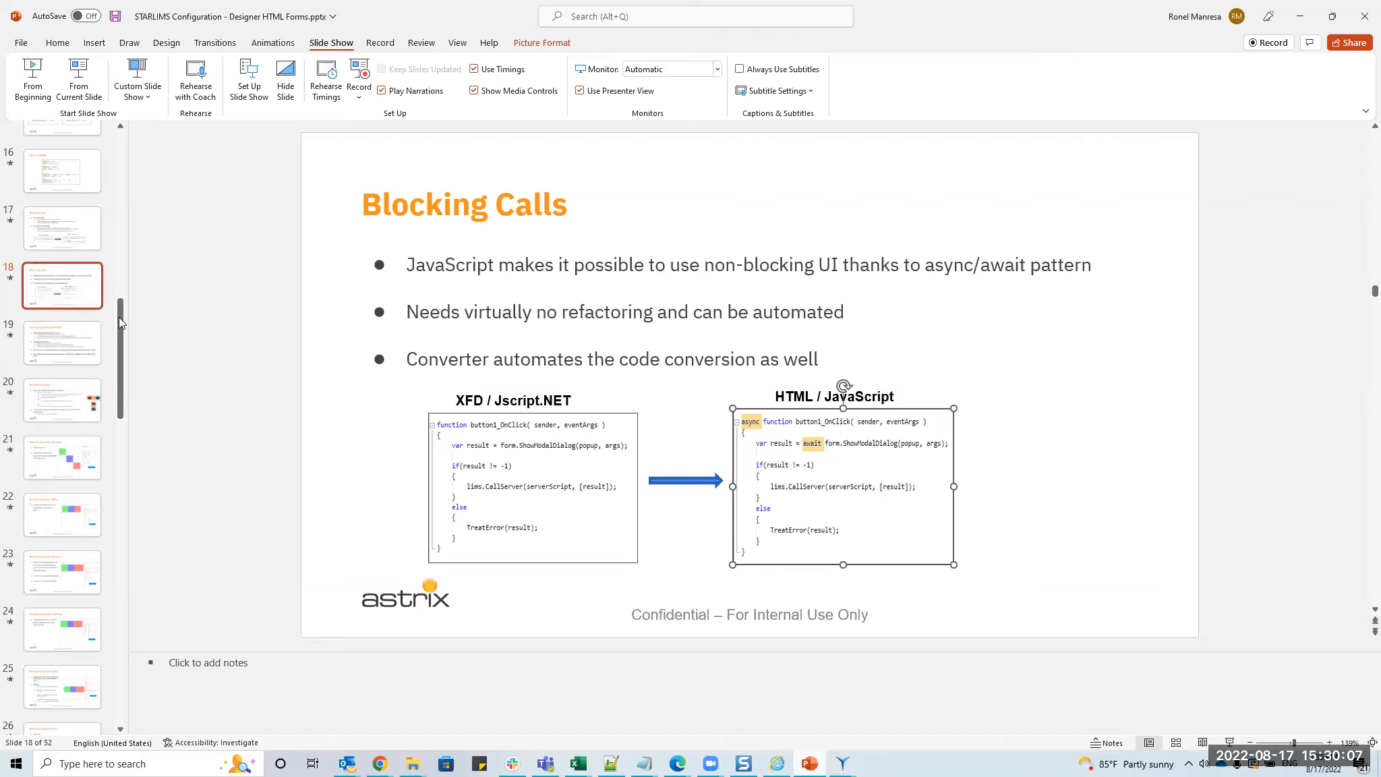
Review the Converting XFD to HTML5 slide, then advance to Relative Layouts and highlight its title.
{"action": "left_click", "coordinate": [58, 331]}
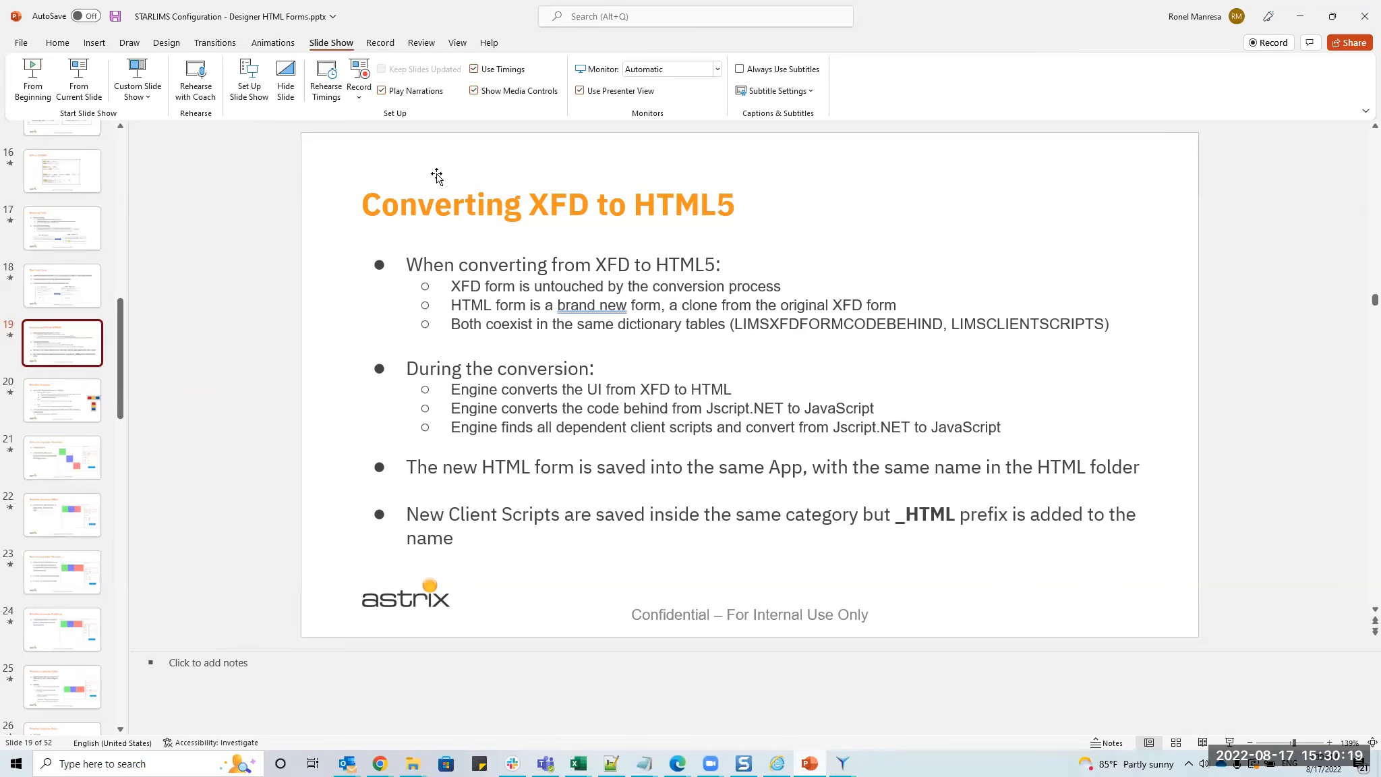
{"action": "left_click_drag", "start_coordinate": [531, 203], "coordinate": [568, 202]}
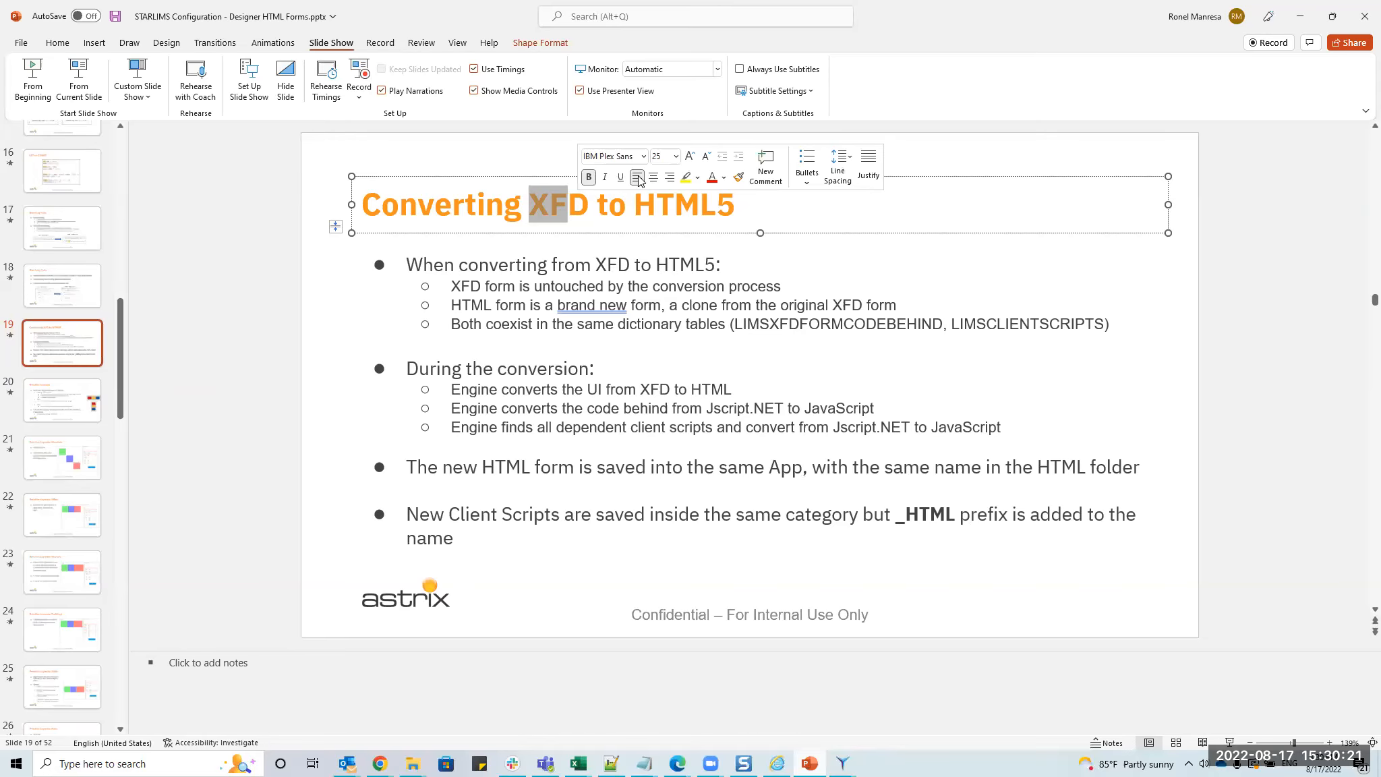
{"action": "key", "text": "Page_Down"}
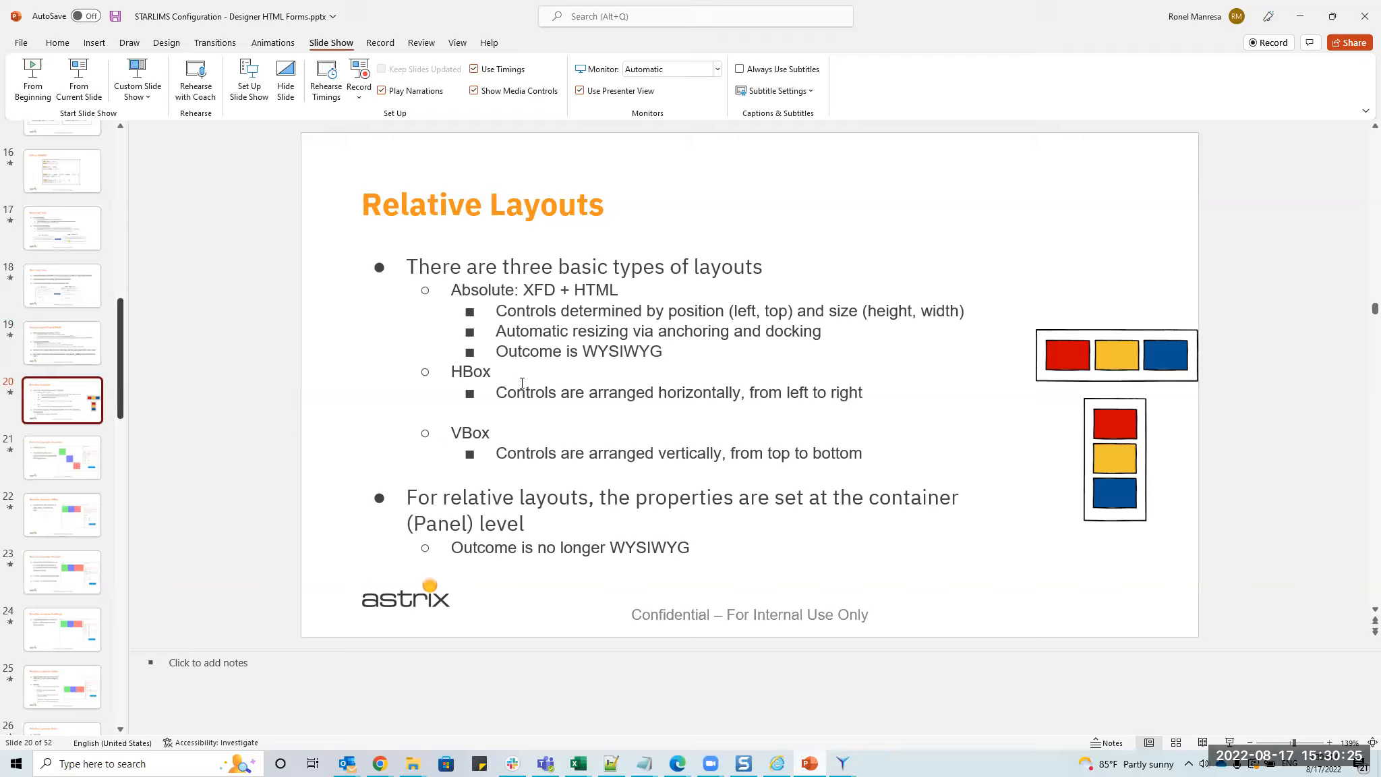
{"action": "left_click_drag", "start_coordinate": [457, 204], "coordinate": [524, 354]}
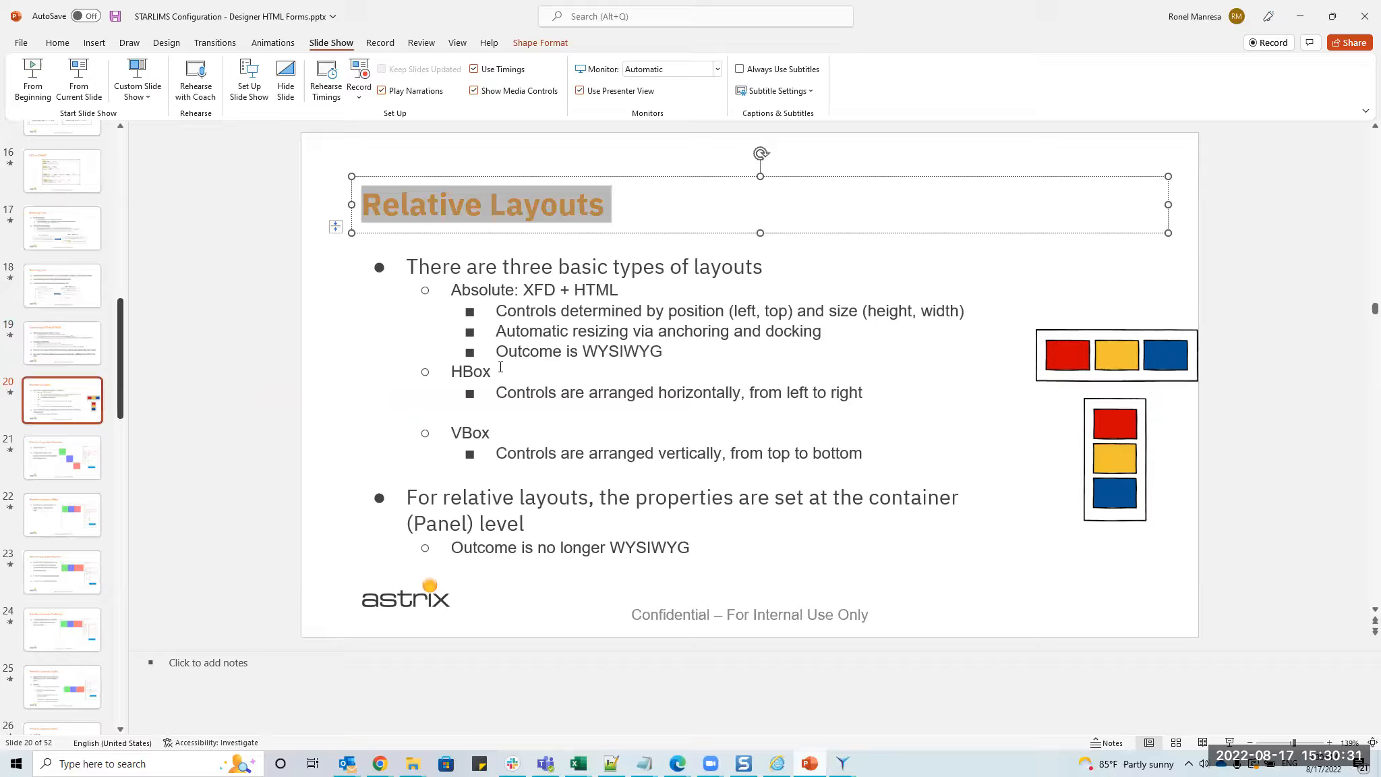
Switch to XFD Designer, open the design of the MATERIAL_TYPES HTML form, and close all other open documents.
{"action": "left_click", "coordinate": [842, 764]}
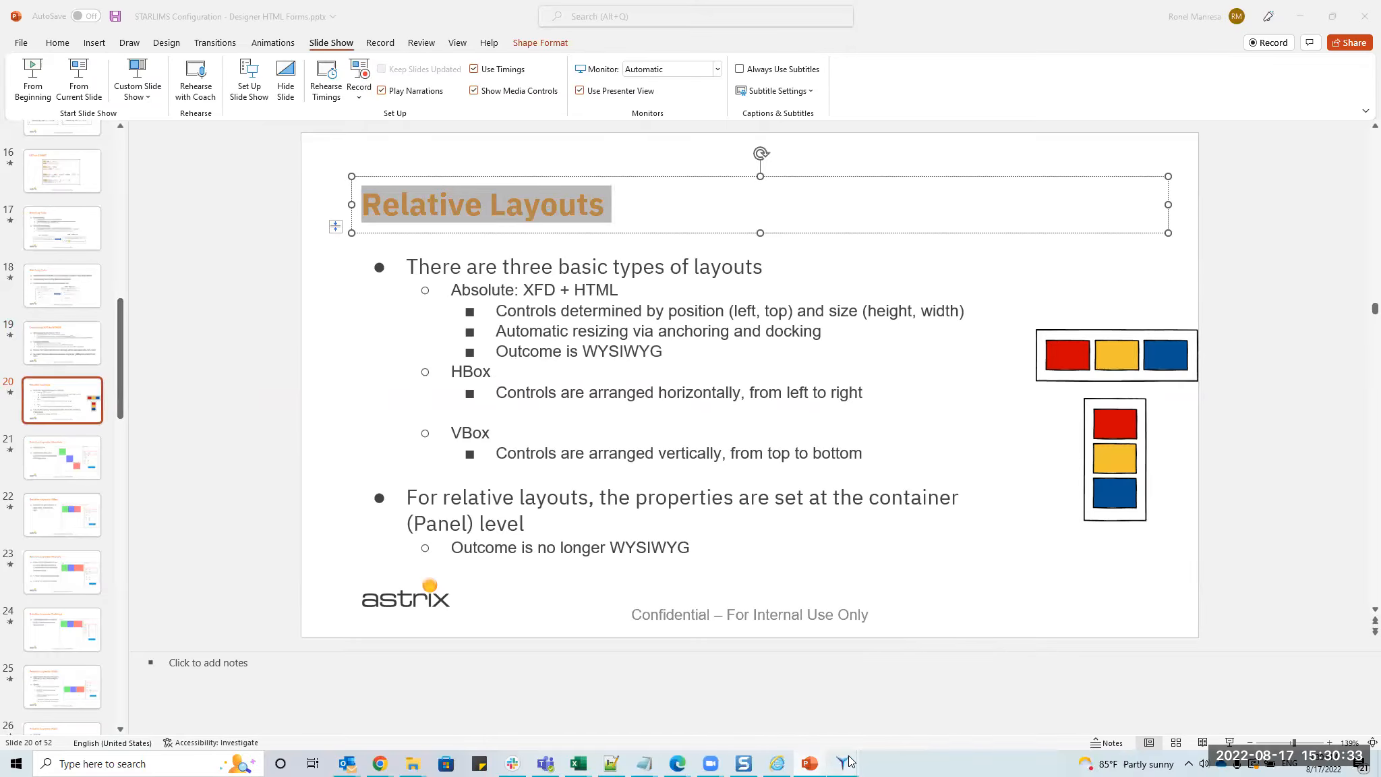
{"action": "left_click", "coordinate": [908, 701]}
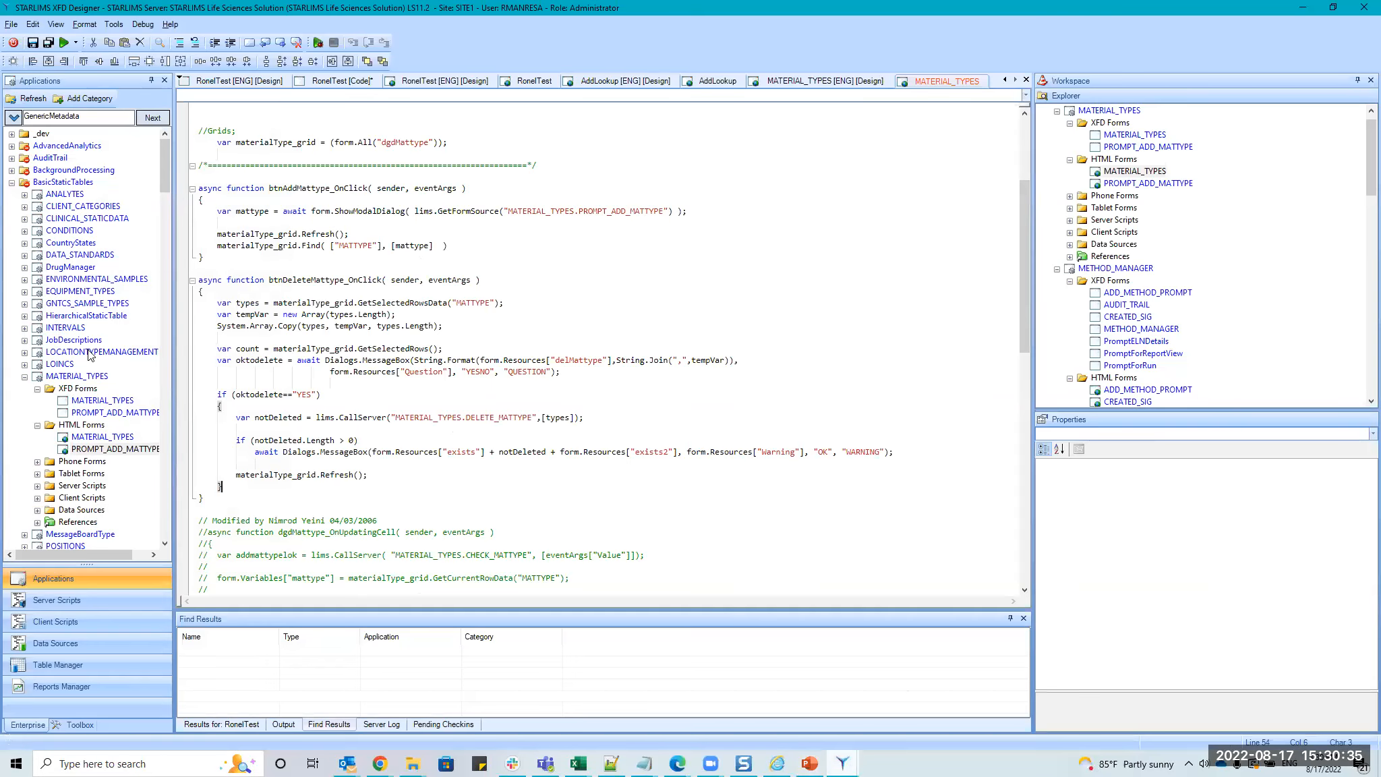
{"action": "double_click", "coordinate": [93, 437]}
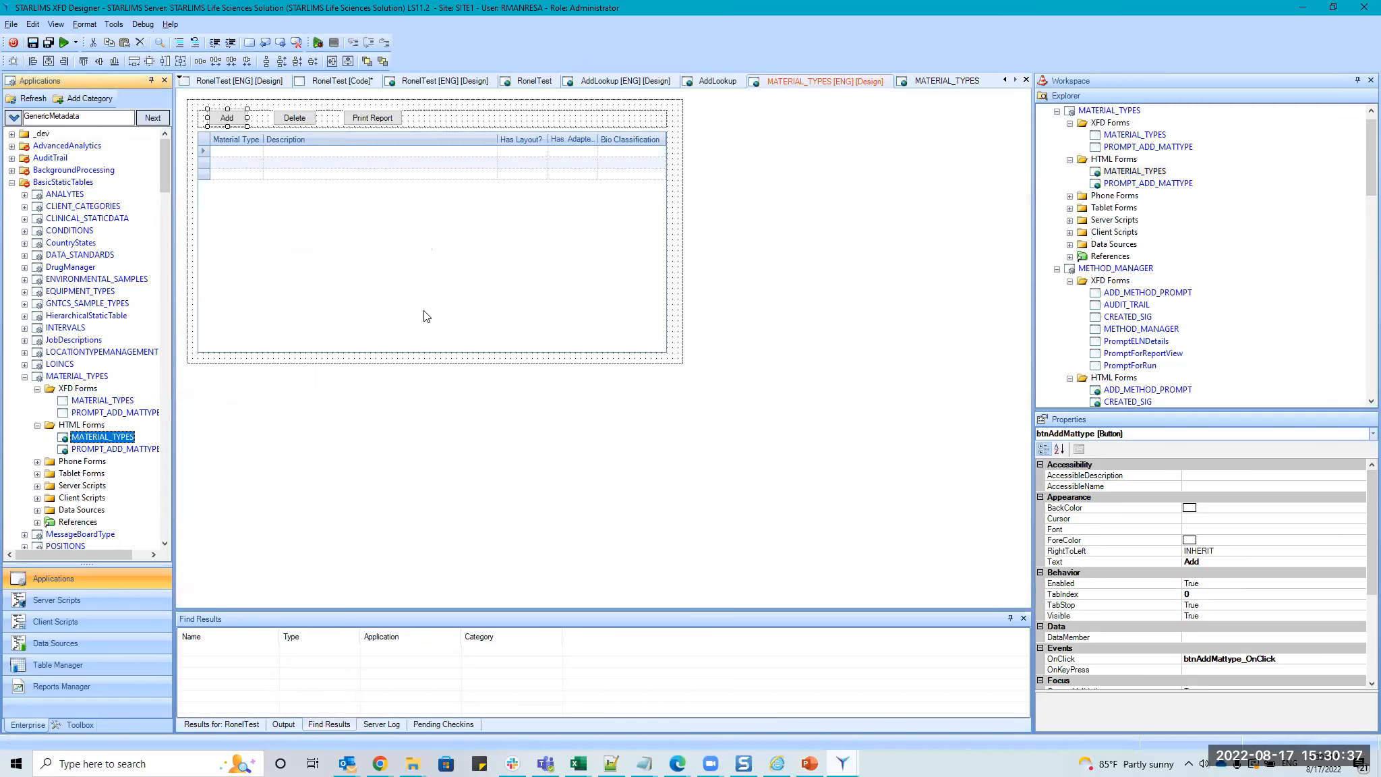
{"action": "right_click", "coordinate": [820, 81]}
{"action": "left_click", "coordinate": [851, 122]}
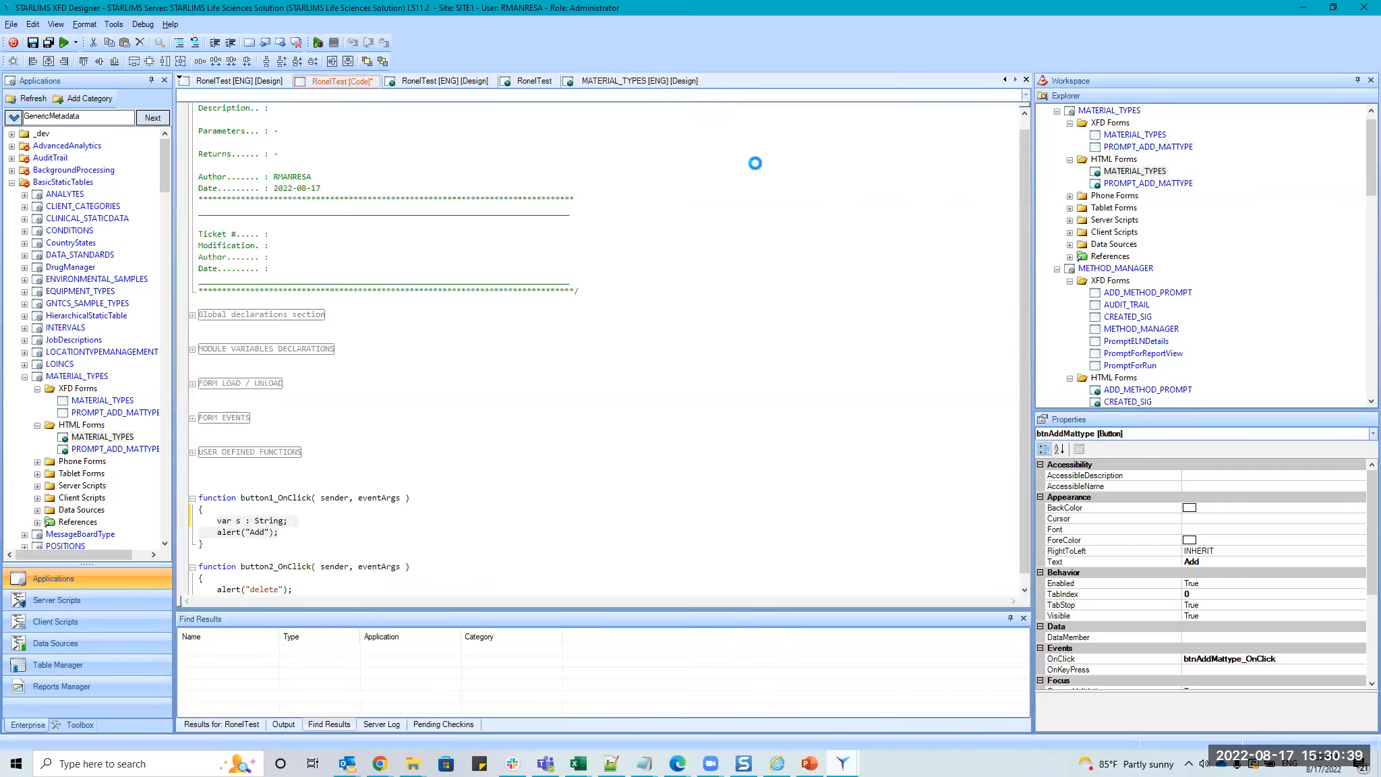
{"action": "left_click", "coordinate": [695, 427]}
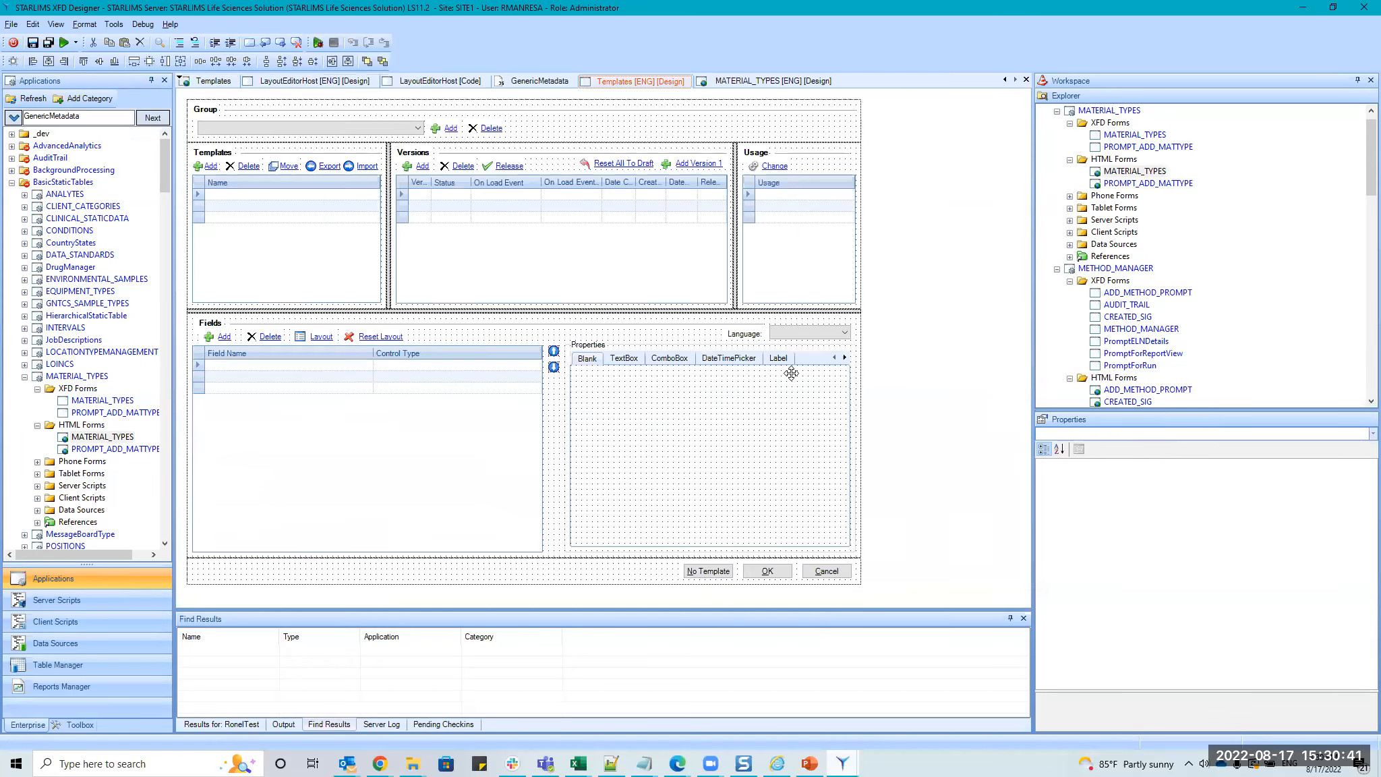
Customize the MATERIAL_TYPES HTML form and reselect it to show its code layering properties.
{"action": "right_click", "coordinate": [1131, 171]}
{"action": "left_click", "coordinate": [1113, 244]}
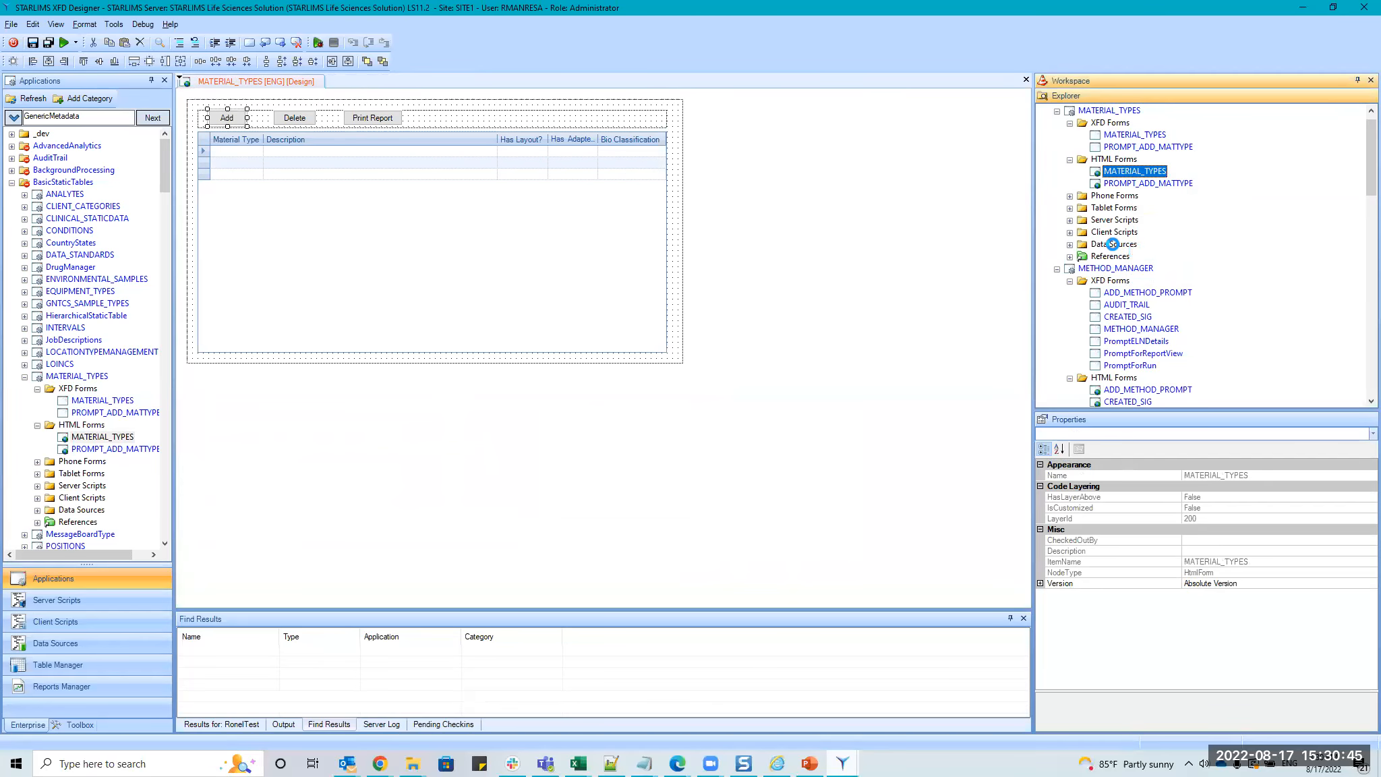
{"action": "left_click", "coordinate": [1116, 184]}
{"action": "left_click", "coordinate": [1118, 173]}
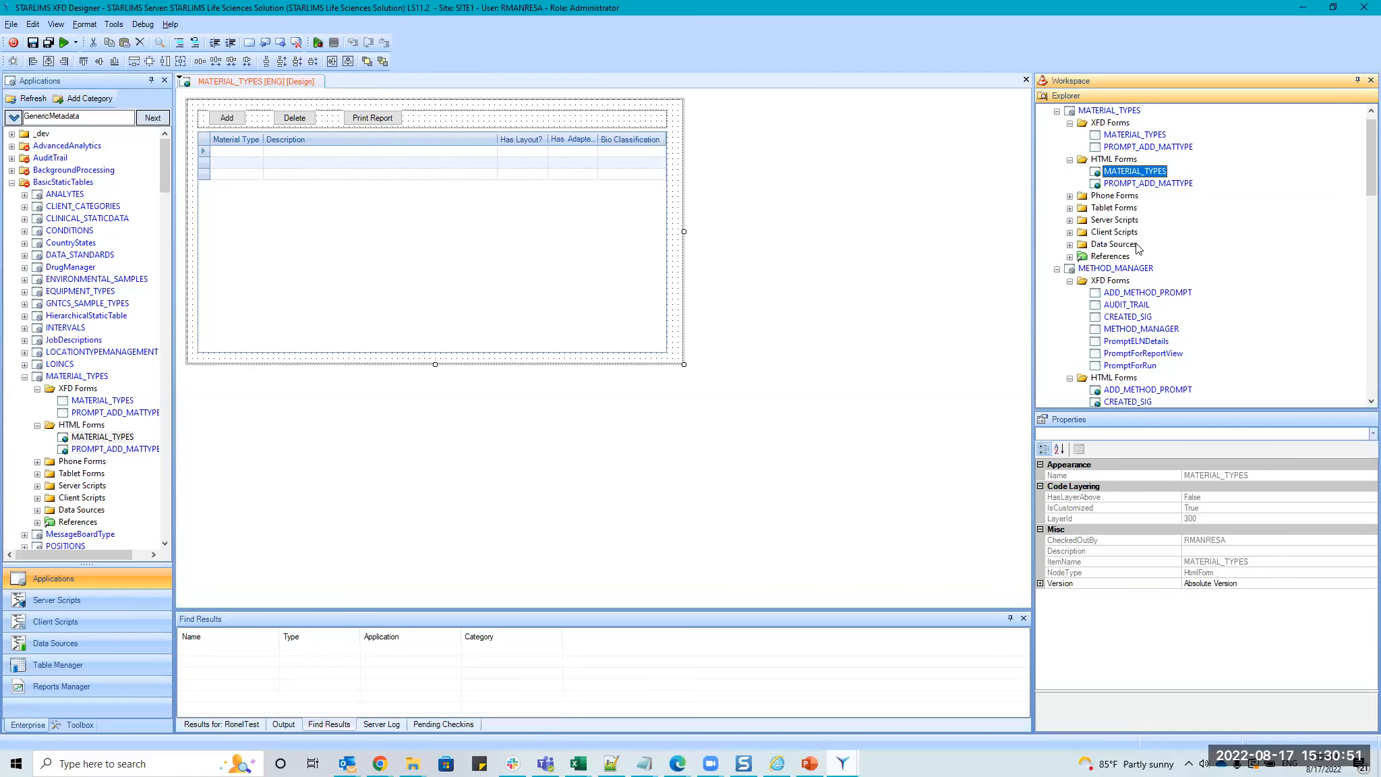
Undo the checkout of the MATERIAL_TYPES HTML form and delete its customization.
{"action": "right_click", "coordinate": [1125, 170]}
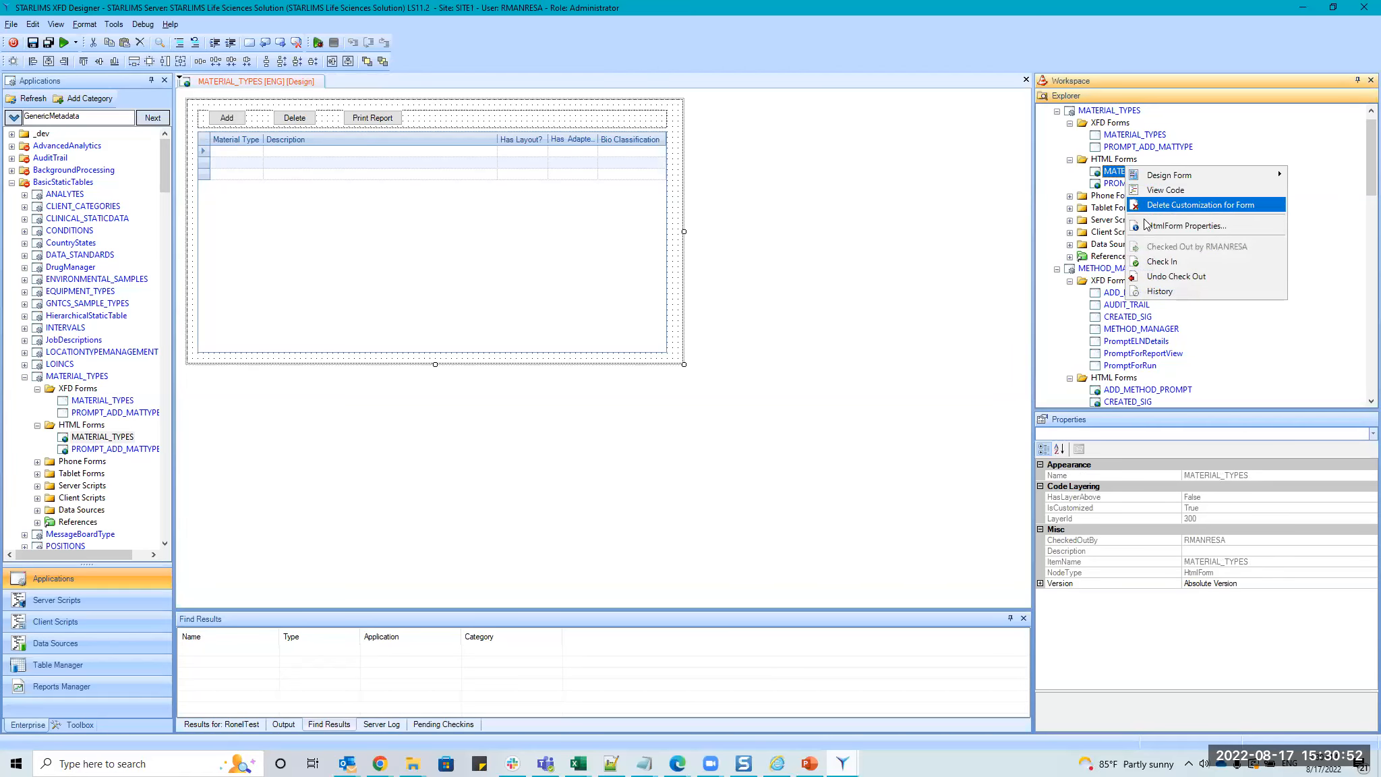
{"action": "left_click", "coordinate": [1171, 276]}
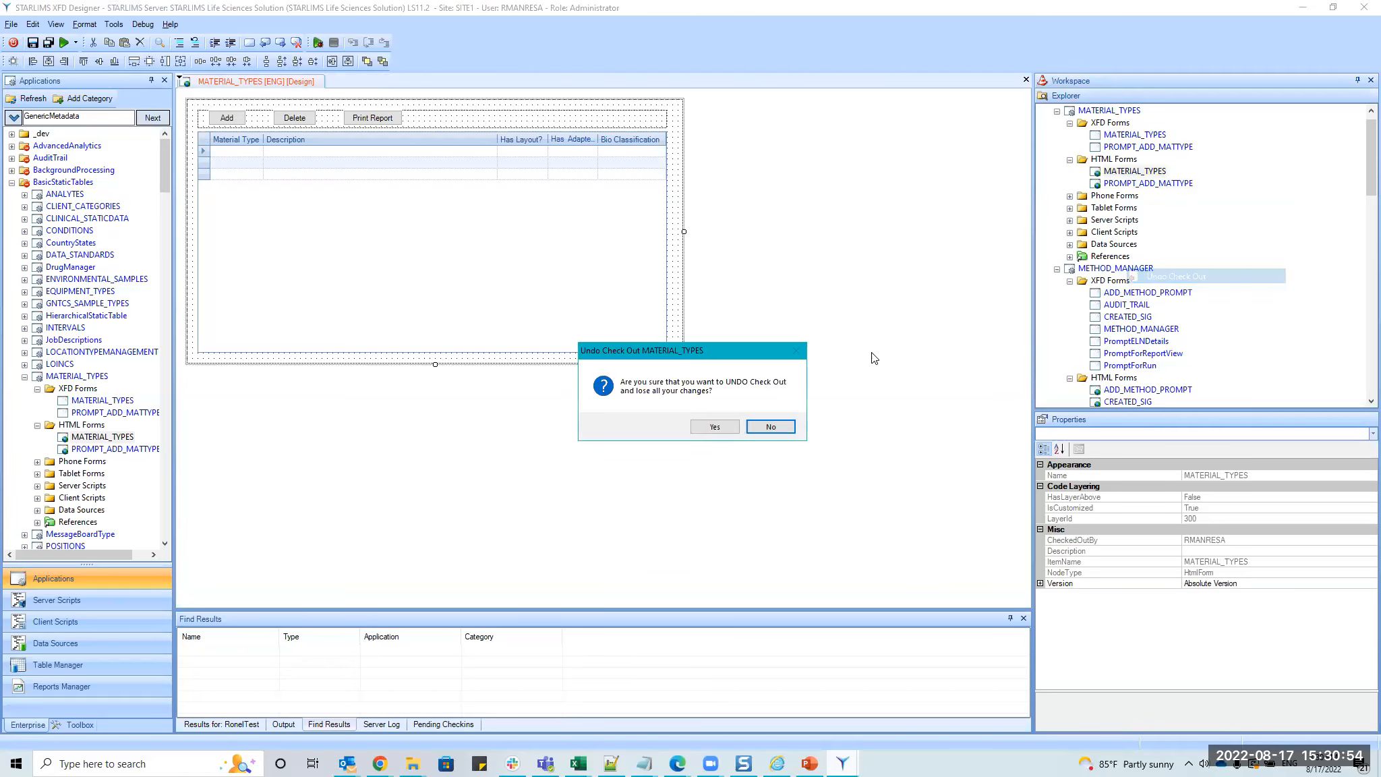
{"action": "left_click", "coordinate": [714, 427]}
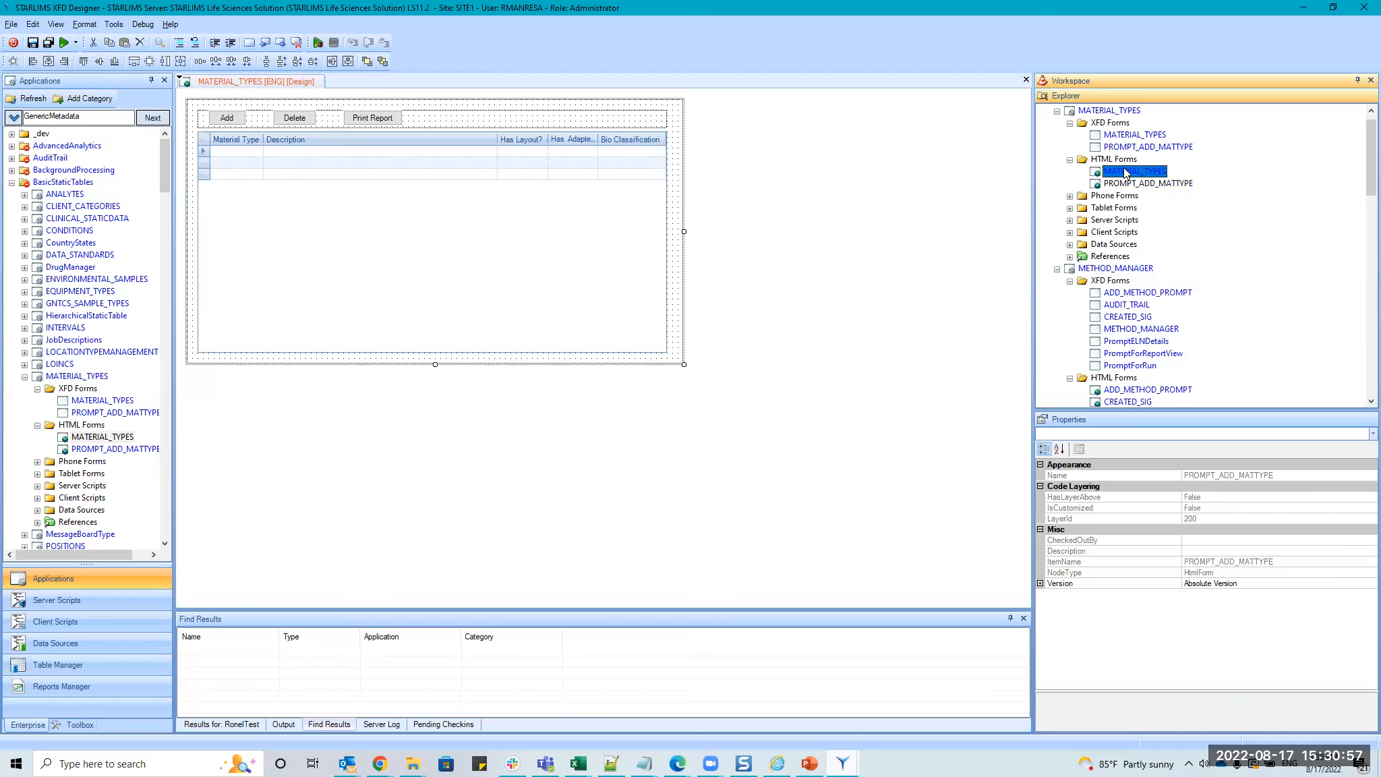
{"action": "right_click", "coordinate": [1125, 172]}
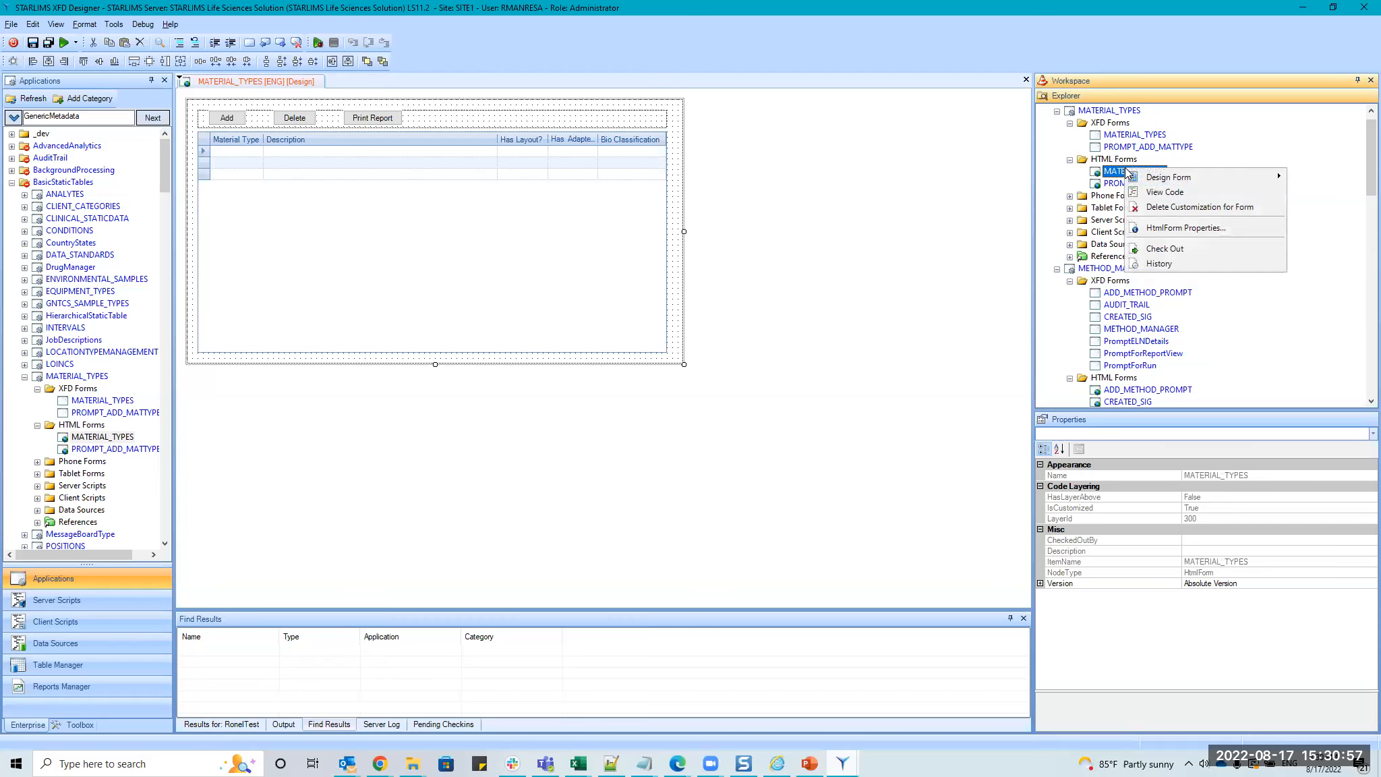
{"action": "left_click", "coordinate": [1169, 206]}
{"action": "left_click", "coordinate": [715, 427]}
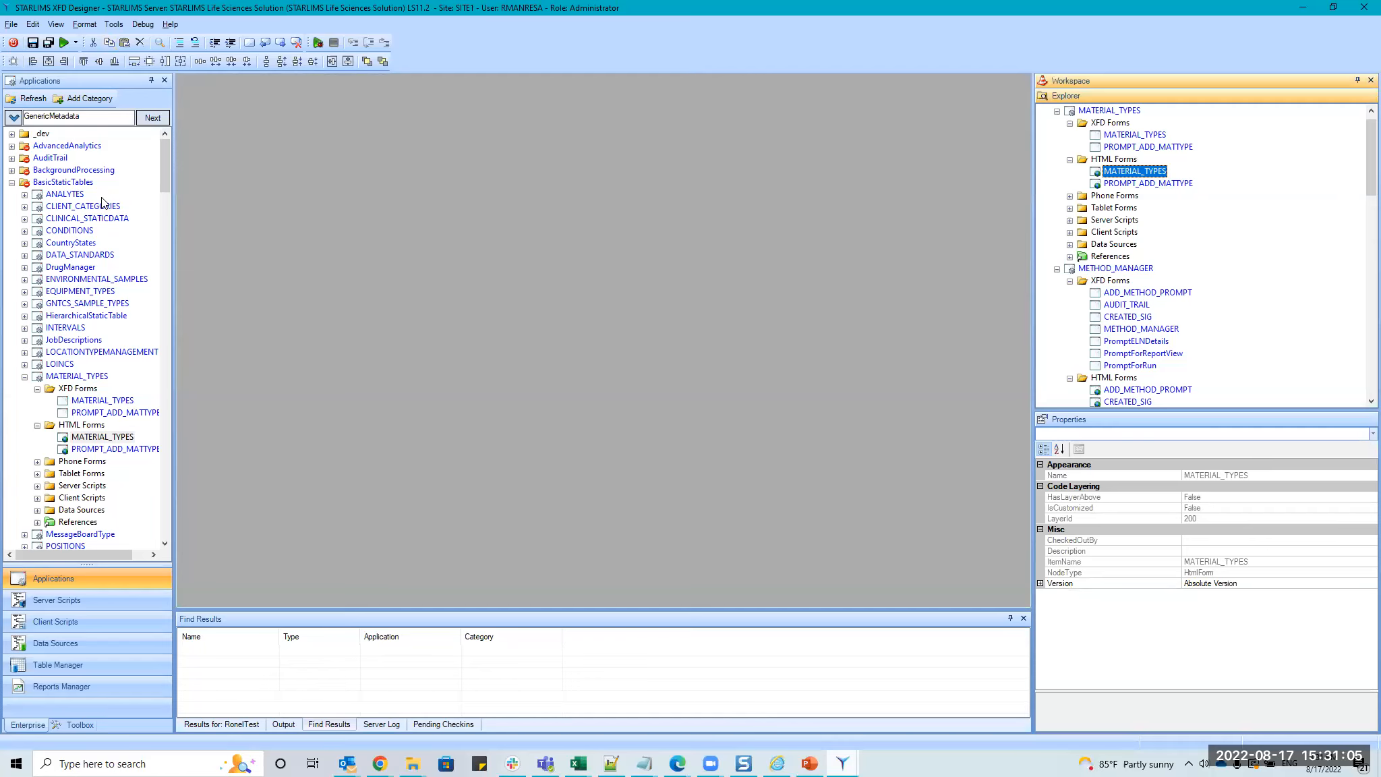
Examine the LayerId property of the MATERIAL_TYPES HTML form.
{"action": "scroll", "coordinate": [157, 164], "scroll_direction": "down", "scroll_amount": 11}
{"action": "scroll", "coordinate": [156, 222], "scroll_direction": "up", "scroll_amount": 10}
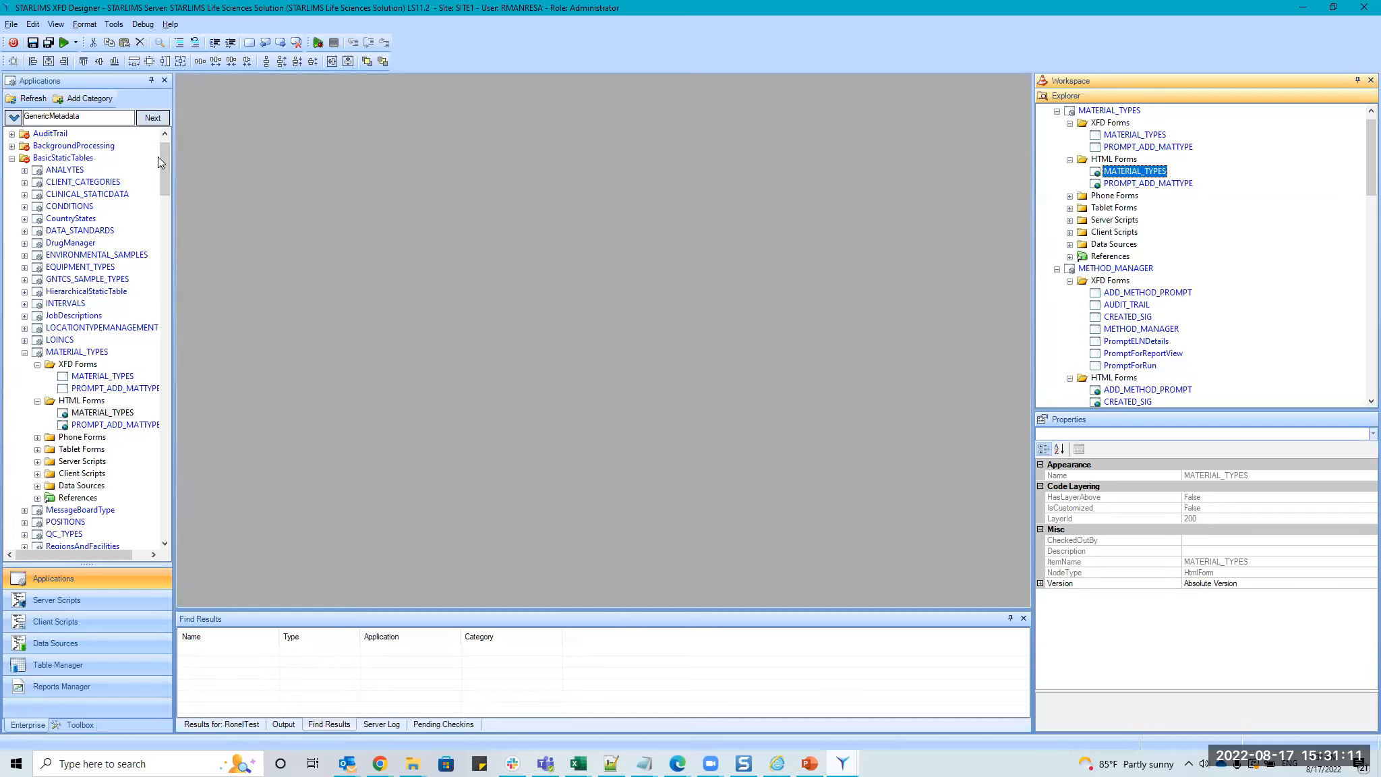
{"action": "left_click", "coordinate": [1066, 518]}
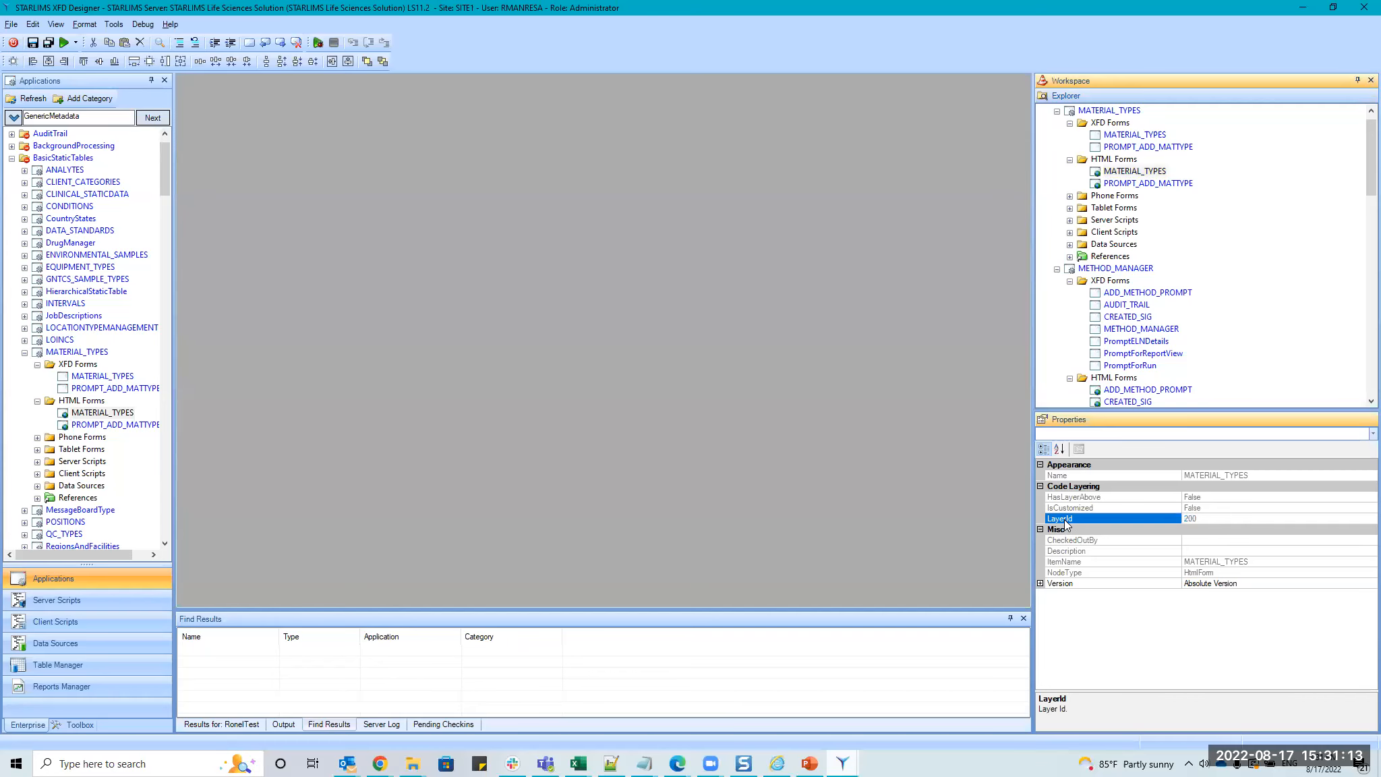
{"action": "left_click", "coordinate": [1203, 519]}
{"action": "left_click", "coordinate": [1202, 518]}
{"action": "left_click", "coordinate": [1127, 172]}
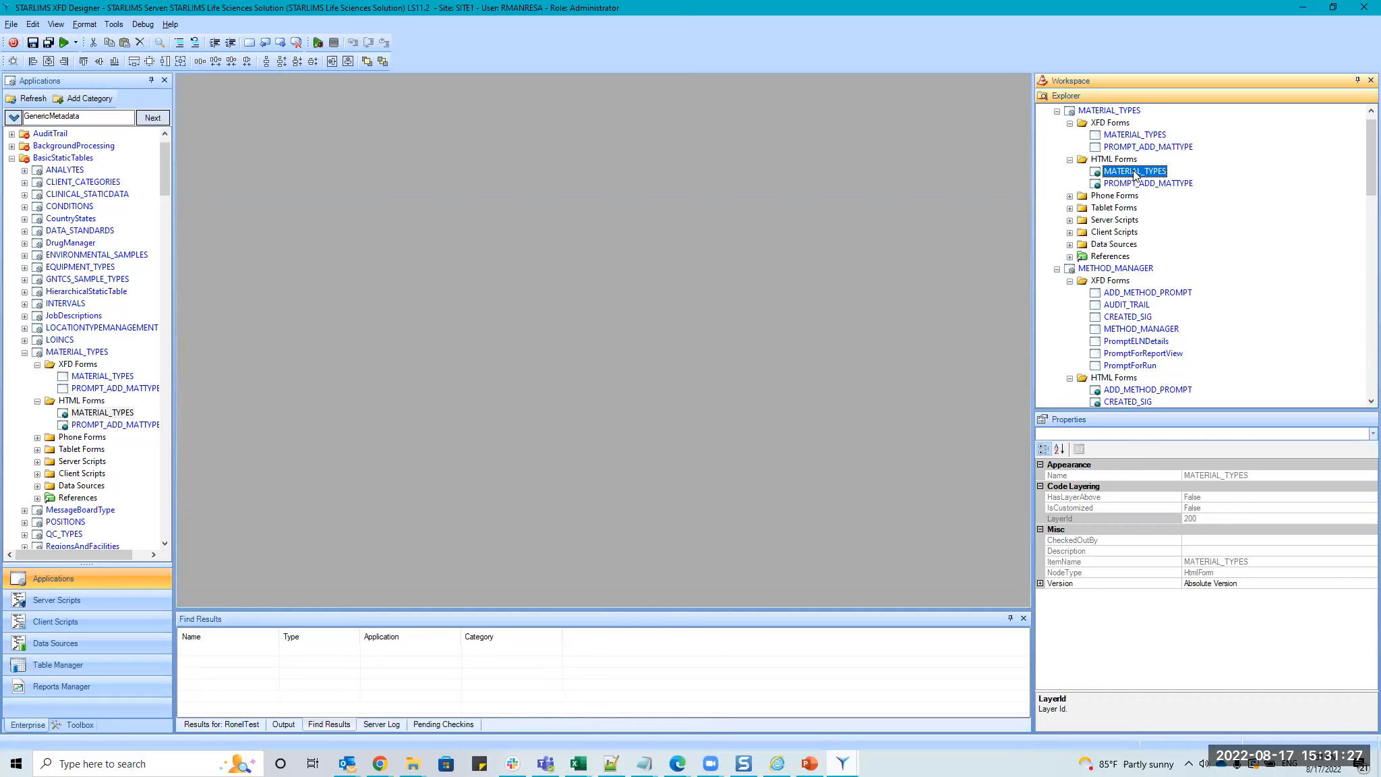
Open the design of the MATERIAL_TYPES HTML form and view the Order/Result Review page in Chrome before returning to XFD Designer.
{"action": "double_click", "coordinate": [1133, 172]}
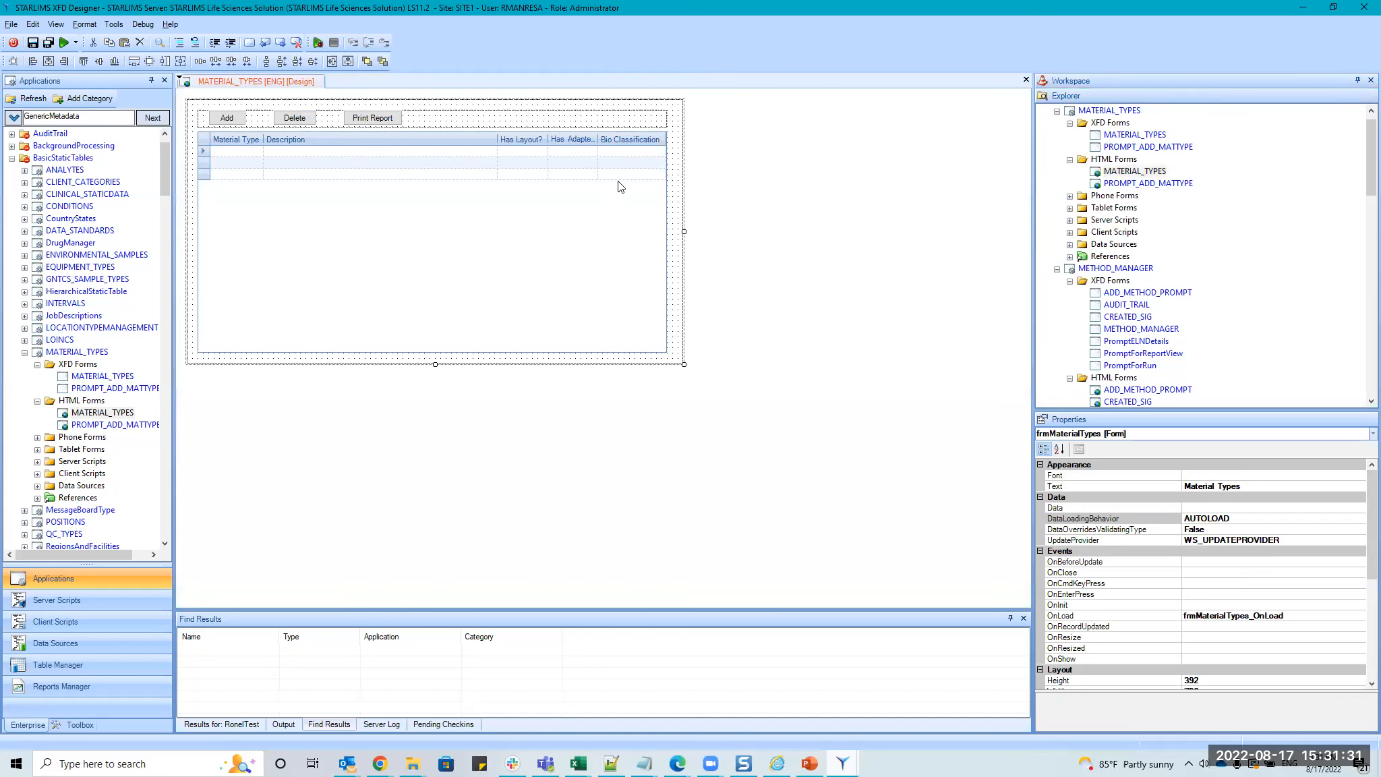
{"action": "right_click", "coordinate": [1108, 173]}
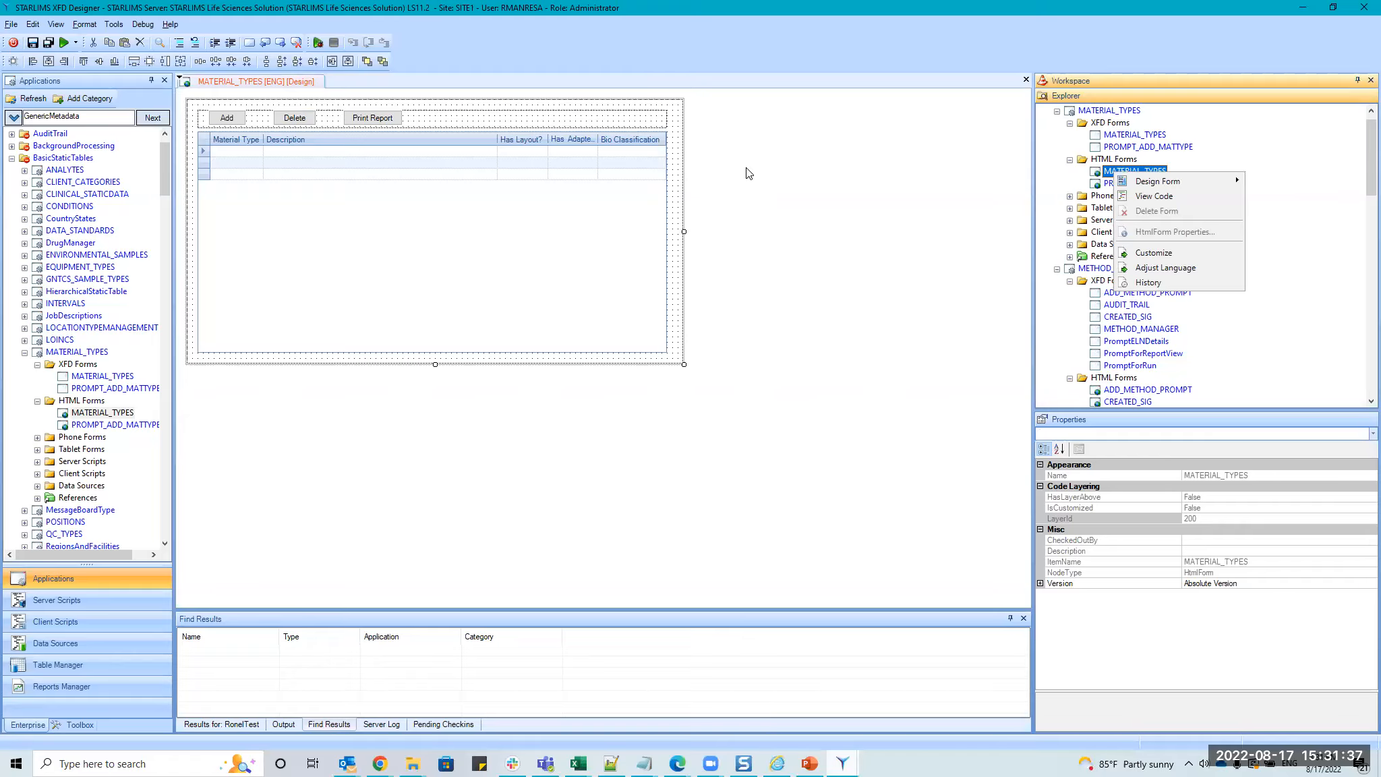
{"action": "left_click", "coordinate": [379, 763]}
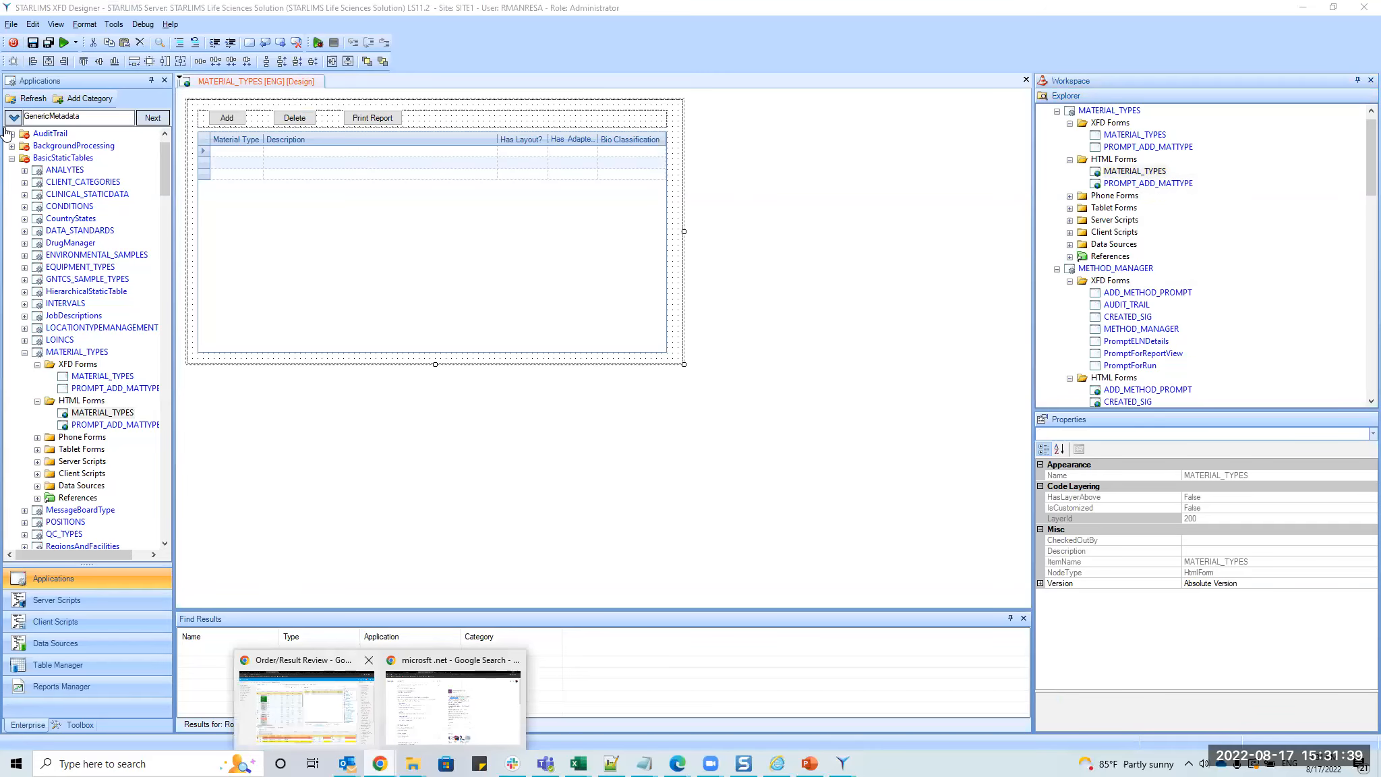
{"action": "left_click", "coordinate": [305, 701]}
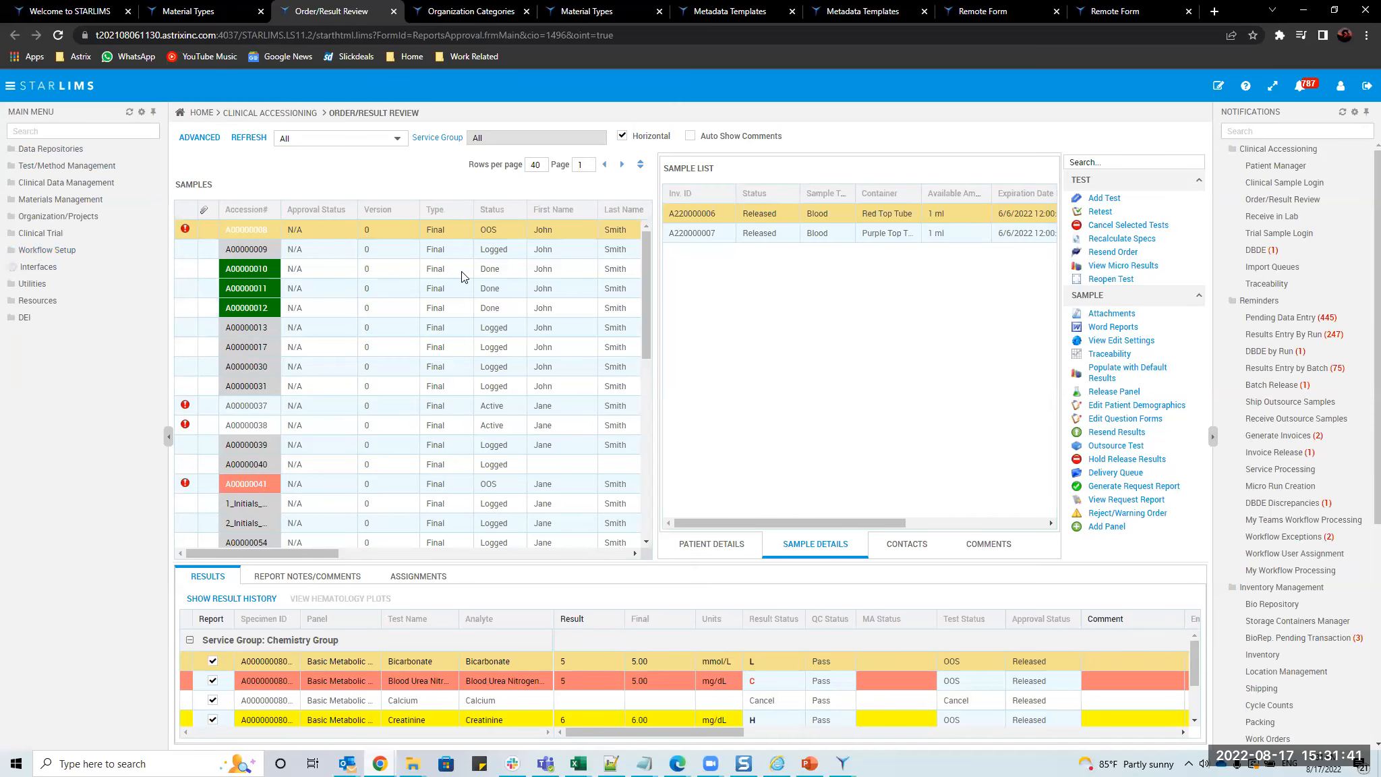
{"action": "left_click", "coordinate": [1303, 10]}
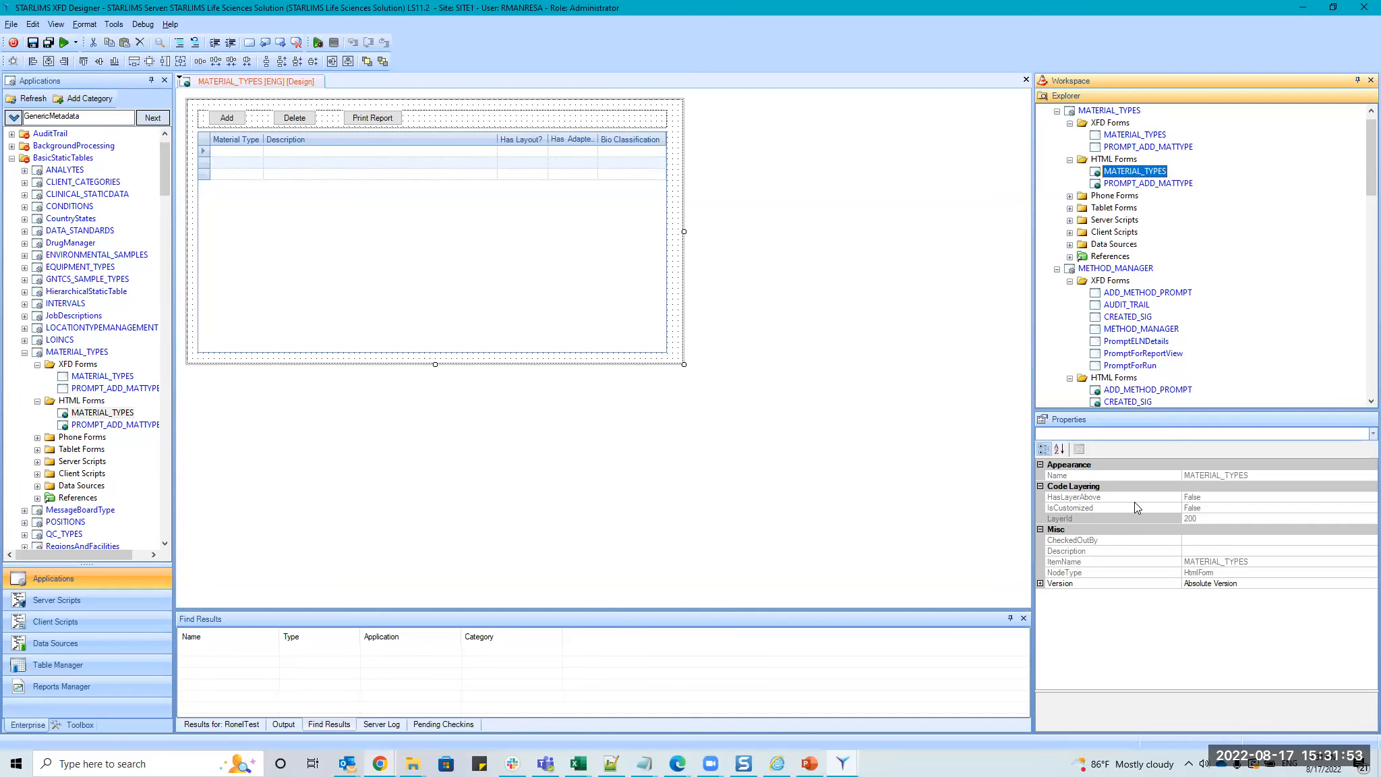
Customize the MATERIAL_TYPES HTML form and review its LayerId property and available form actions.
{"action": "left_click", "coordinate": [1124, 185]}
{"action": "right_click", "coordinate": [1124, 173]}
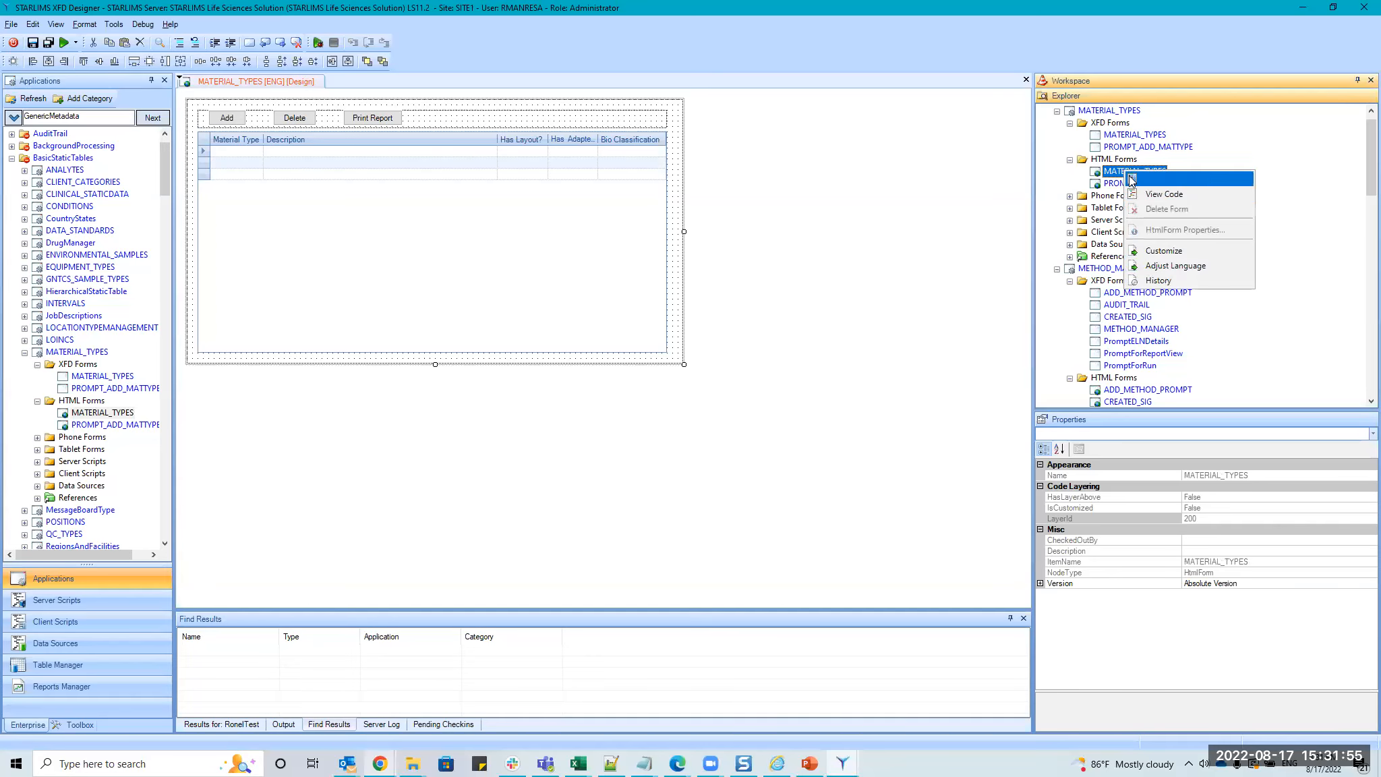
{"action": "left_click", "coordinate": [1165, 251]}
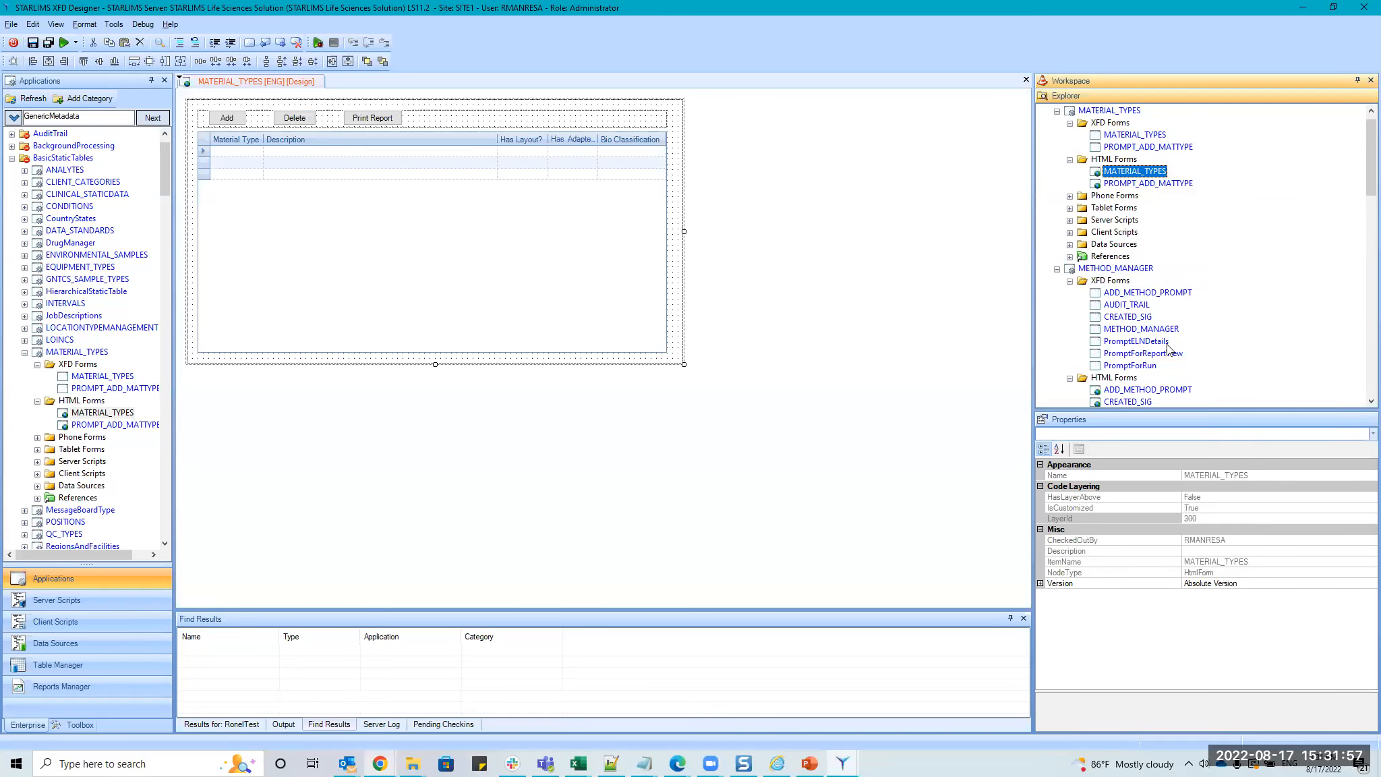
{"action": "left_click", "coordinate": [1207, 518]}
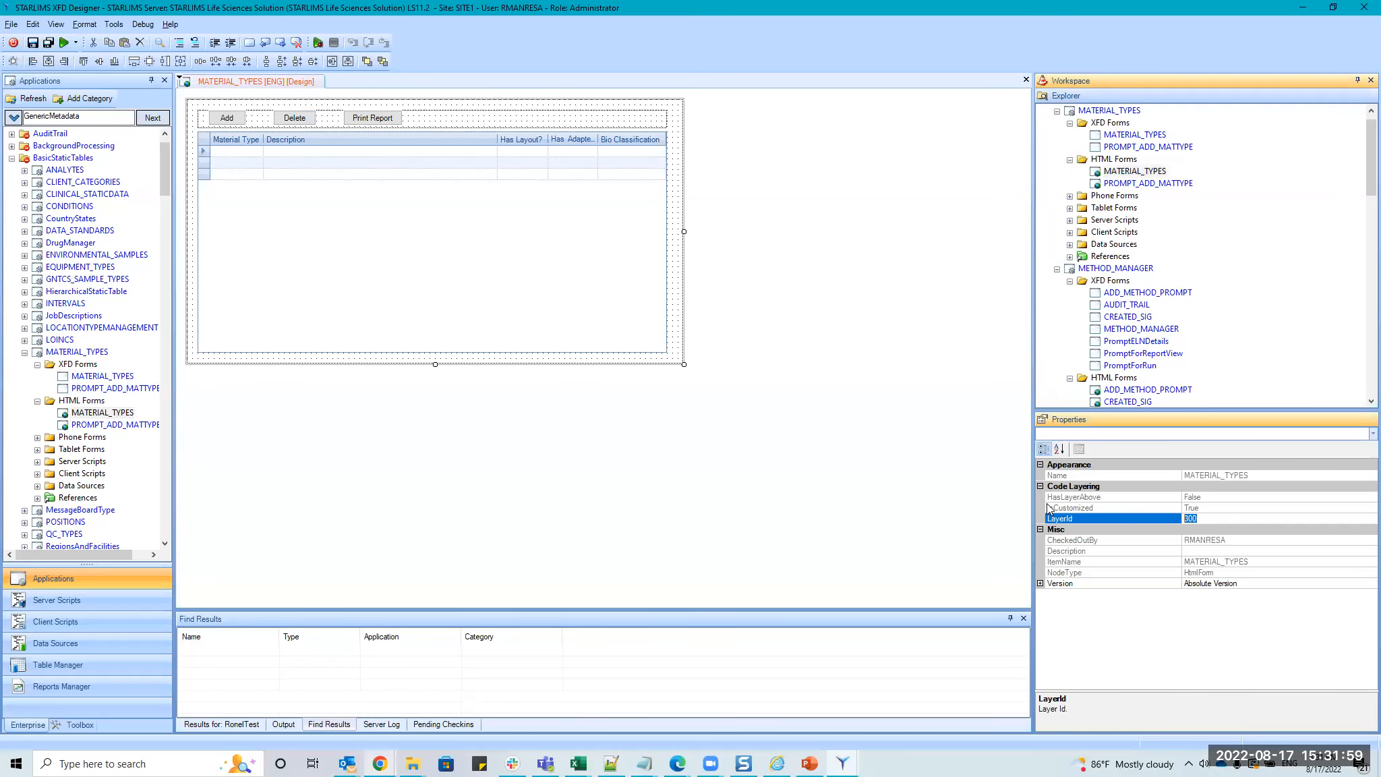
{"action": "right_click", "coordinate": [444, 193]}
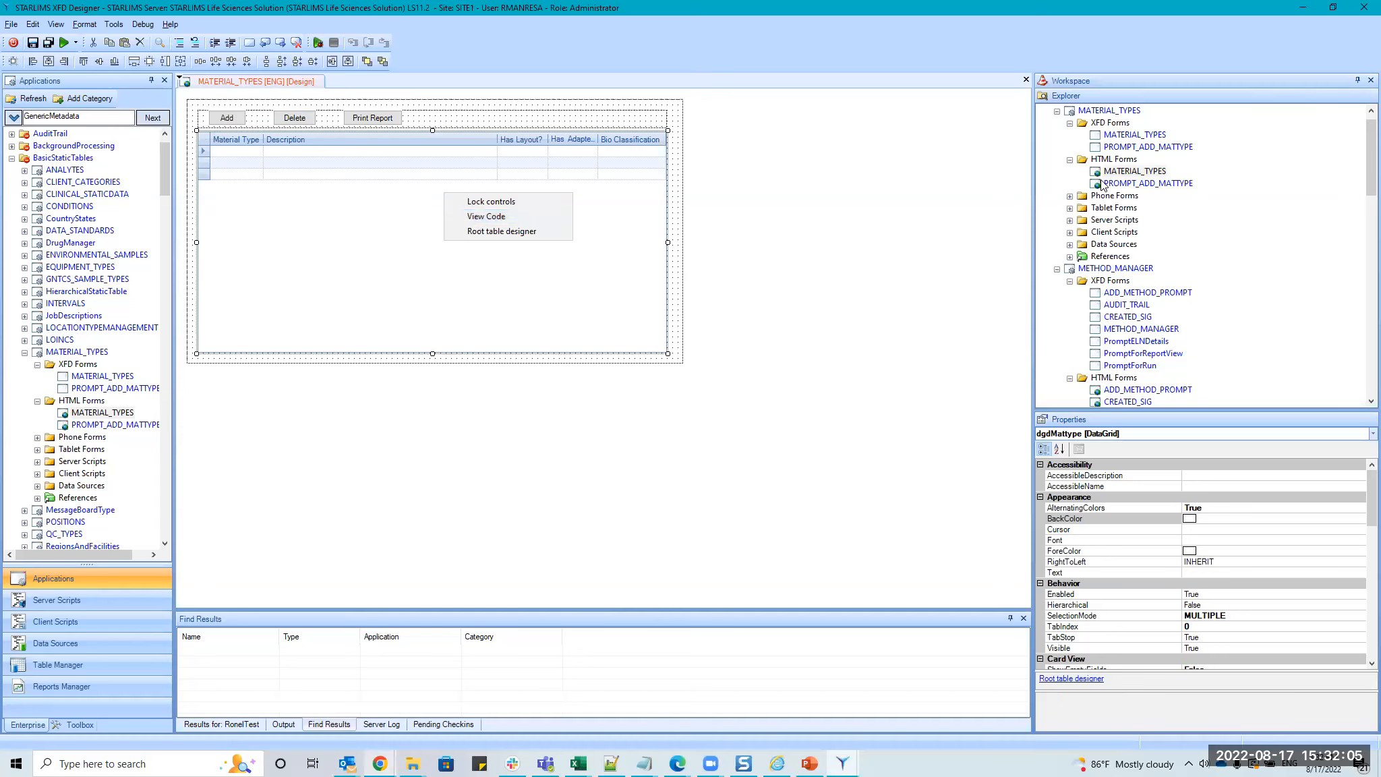
{"action": "right_click", "coordinate": [1131, 171]}
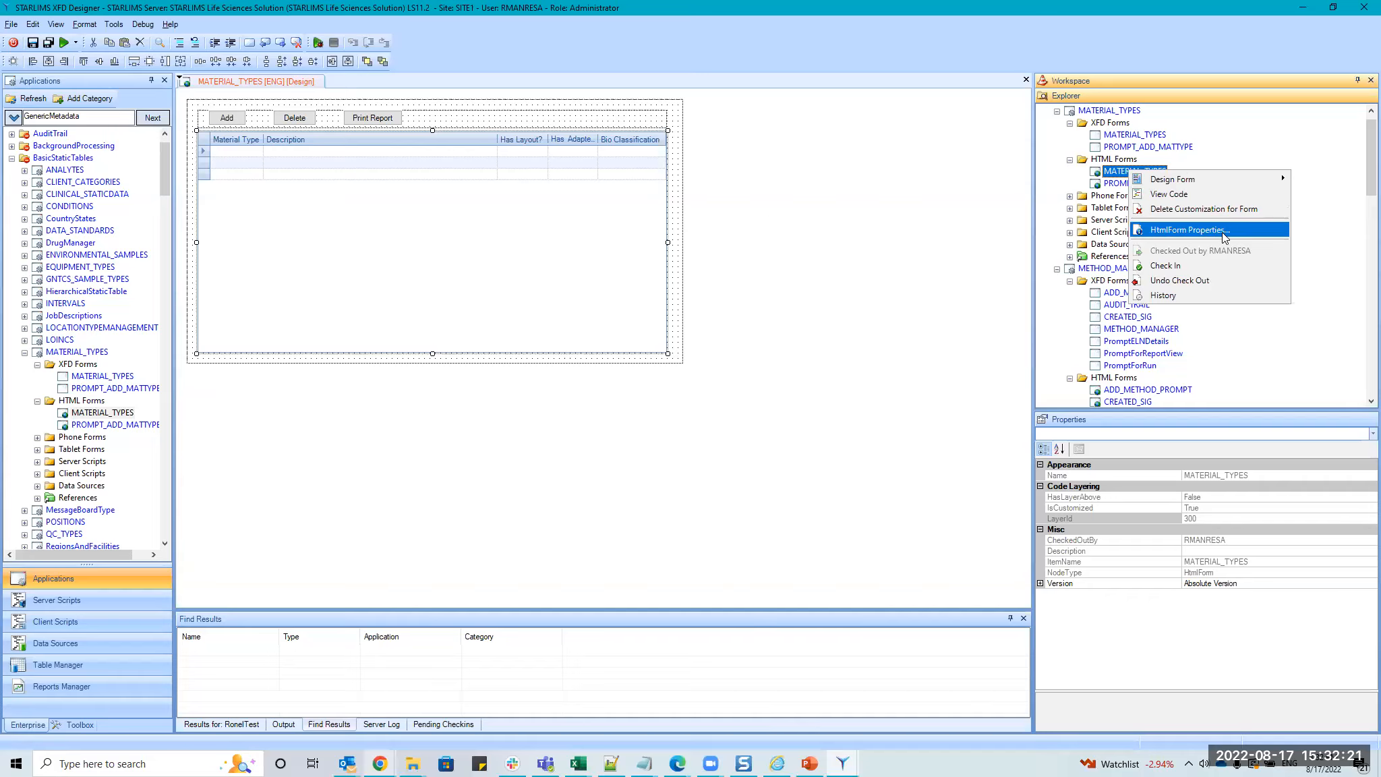
Lower the top edge of the data grid and set the pnlMaterialTypes panel's Align to BEGIN and Layout to ABSOLUTE.
{"action": "left_click", "coordinate": [402, 204]}
{"action": "left_click_drag", "start_coordinate": [437, 131], "coordinate": [433, 153]}
{"action": "left_click", "coordinate": [667, 145]}
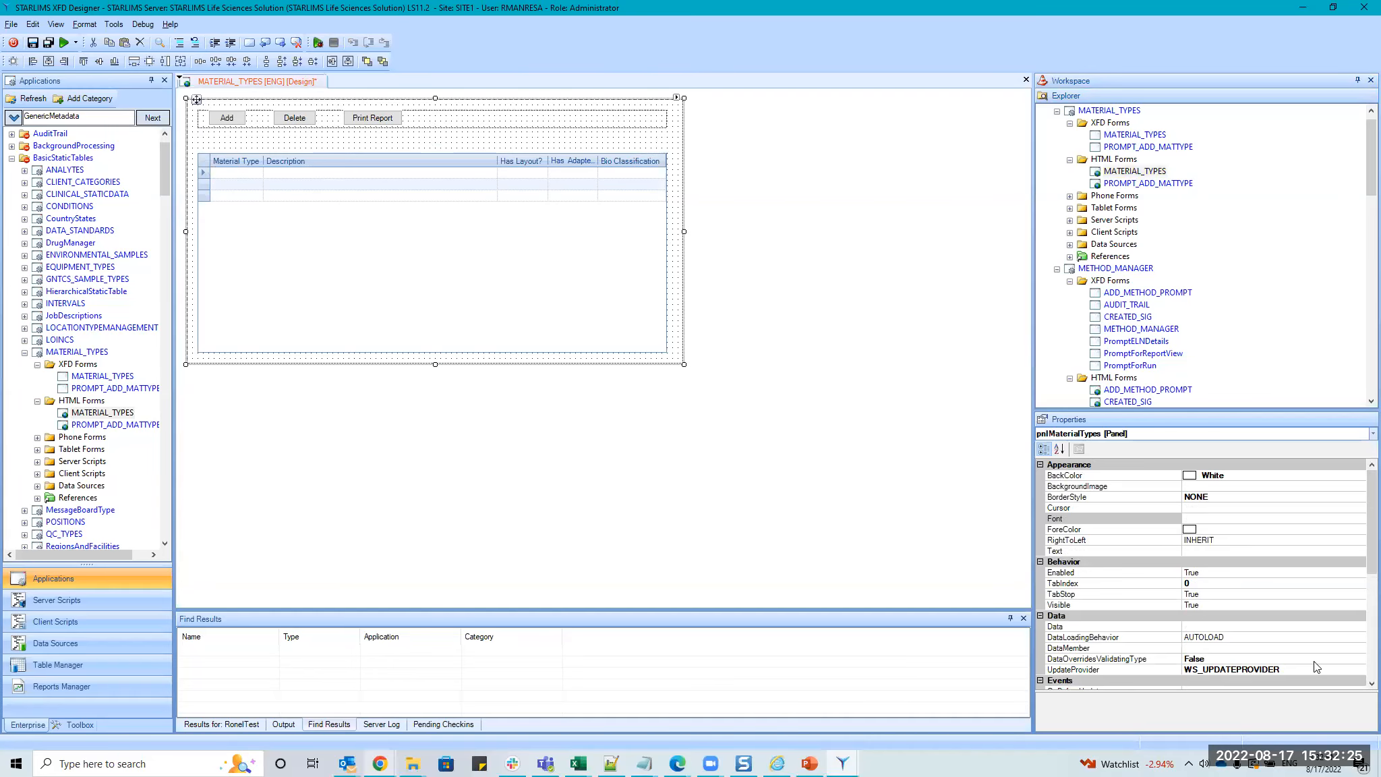
{"action": "left_click", "coordinate": [1363, 664]}
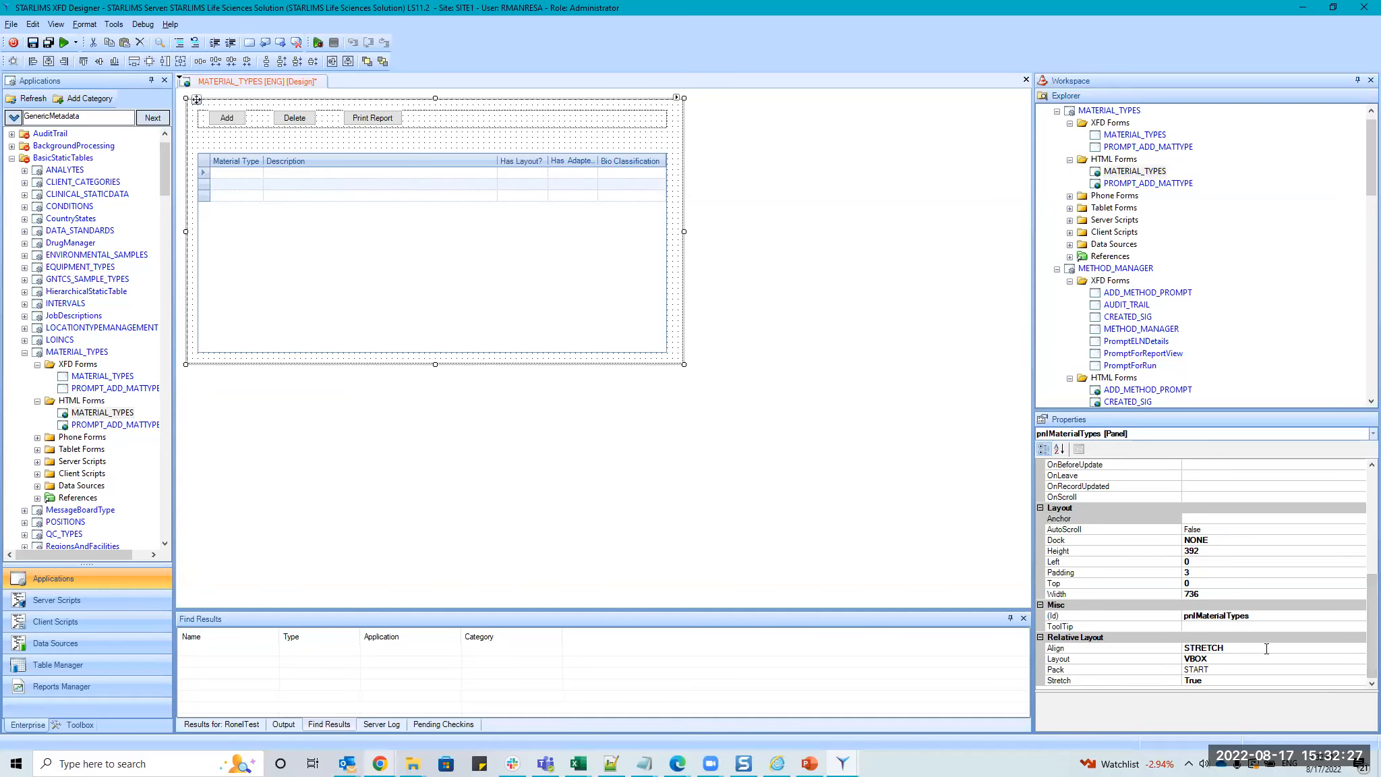
{"action": "left_click", "coordinate": [1265, 648]}
{"action": "left_click", "coordinate": [1359, 648]}
{"action": "left_click", "coordinate": [1227, 664]}
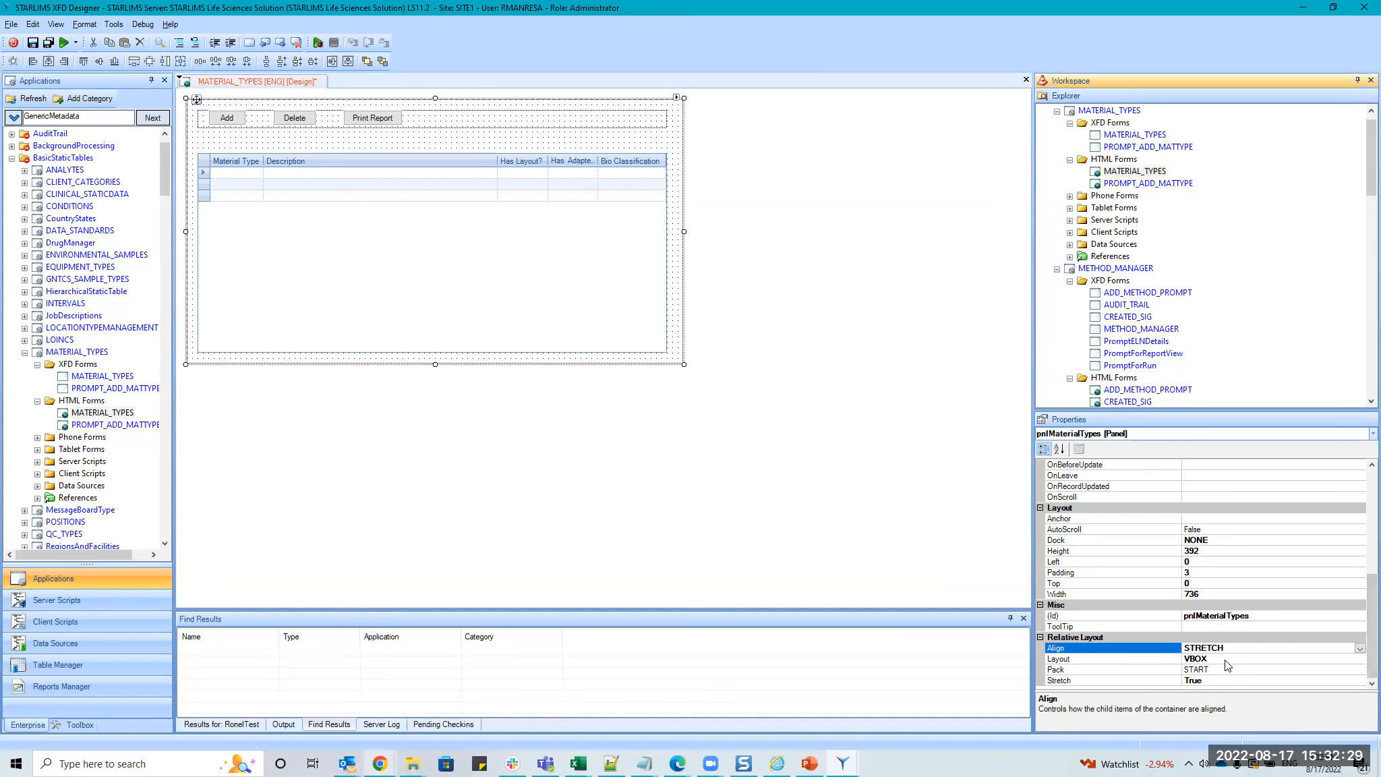
{"action": "left_click", "coordinate": [1224, 658]}
{"action": "left_click", "coordinate": [1359, 659]}
{"action": "left_click", "coordinate": [1200, 669]}
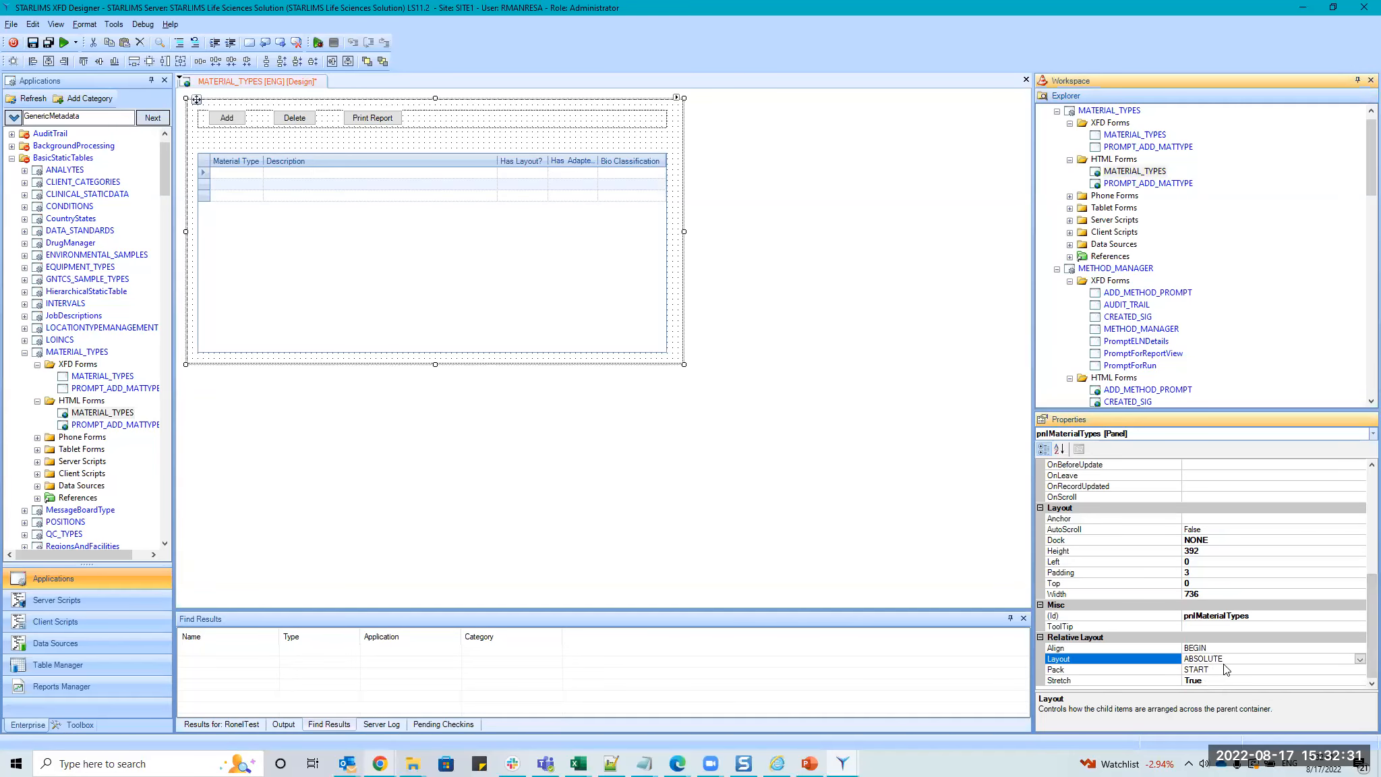
Create a new HTML form named MATERIAL_TYPES_RM in the MATERIAL_TYPES application.
{"action": "right_click", "coordinate": [1112, 161]}
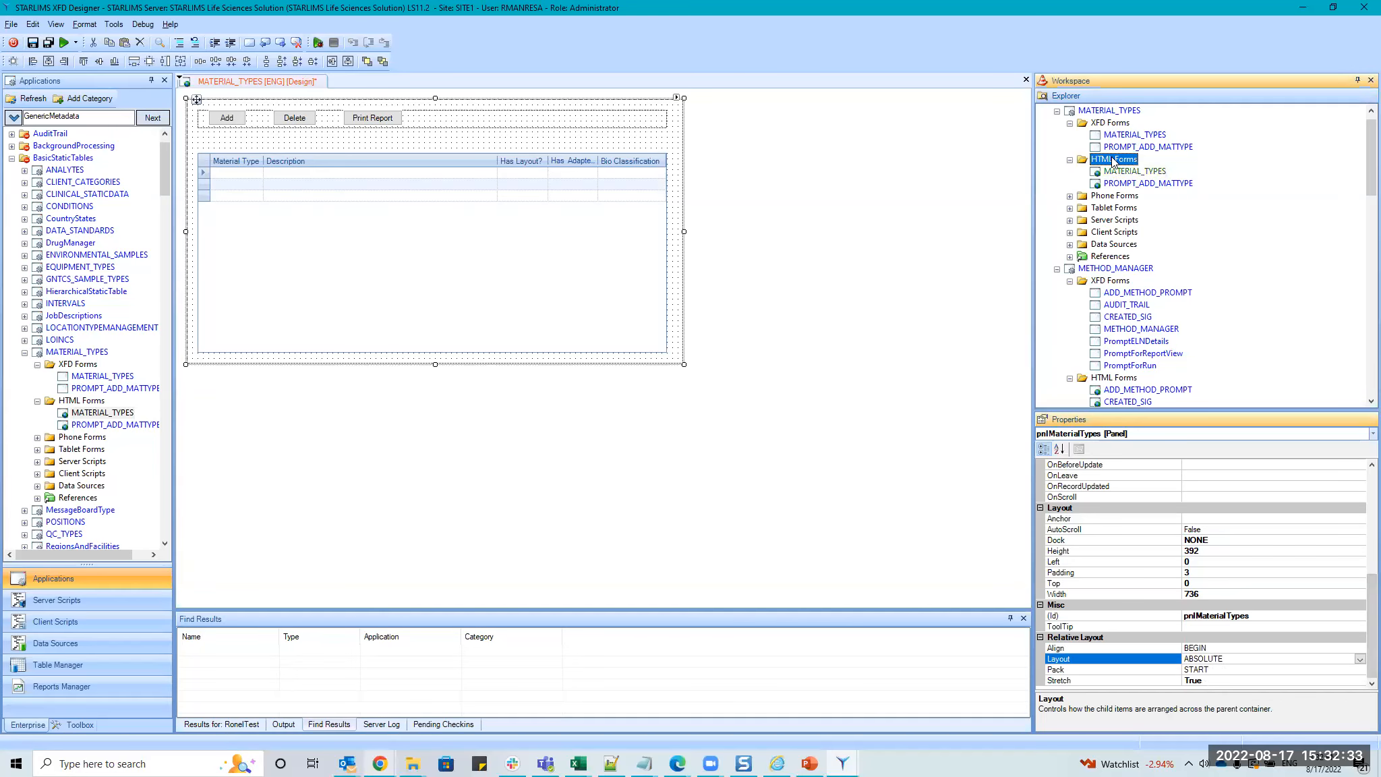
{"action": "left_click", "coordinate": [1125, 168]}
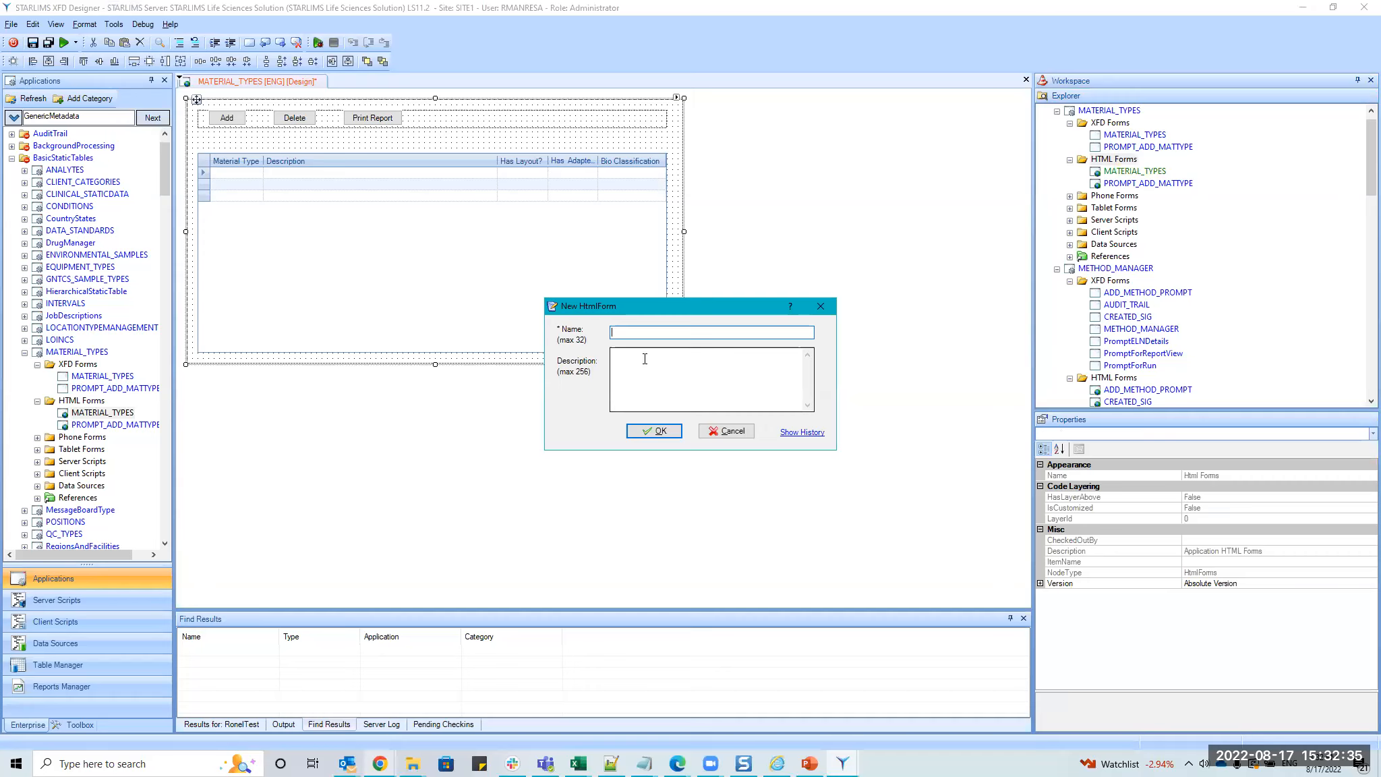
{"action": "type", "text": "MATERIAL_TYPES"}
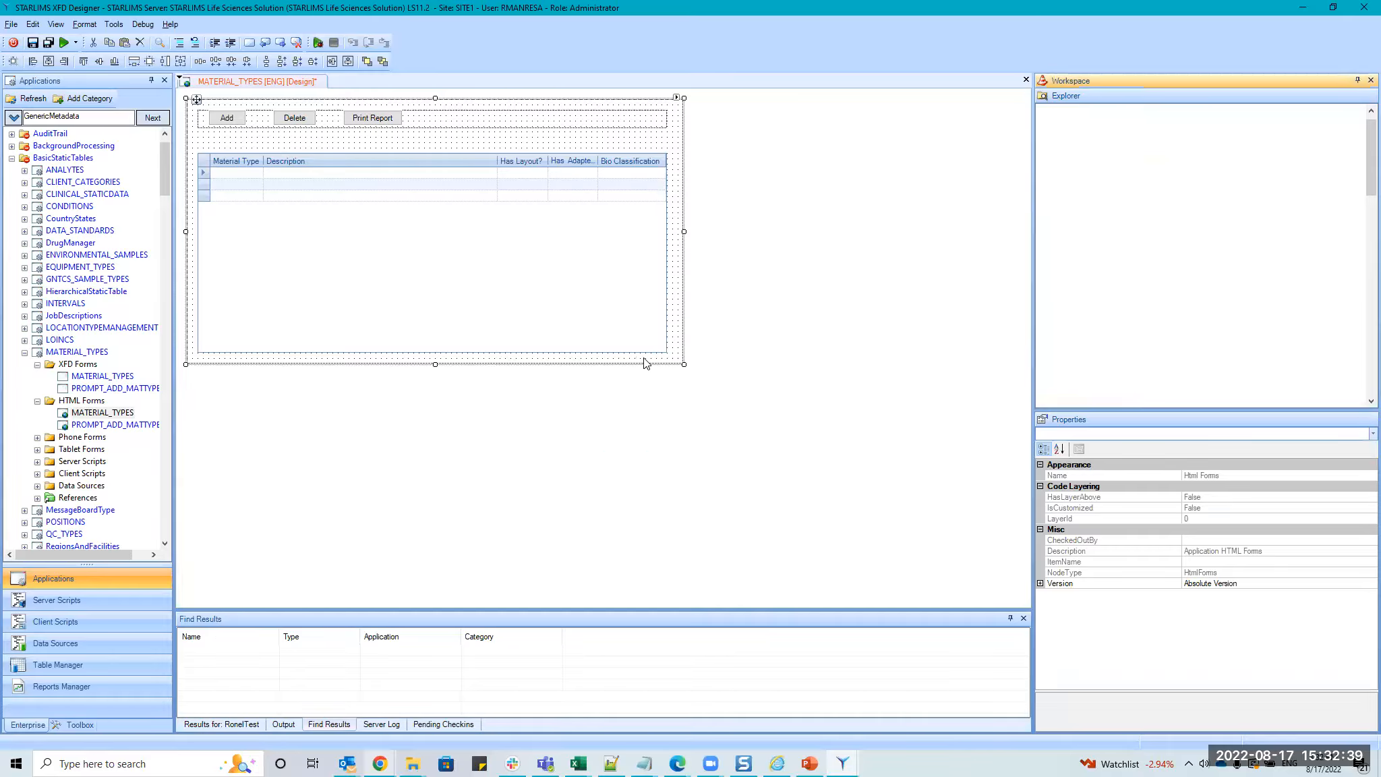
{"action": "key", "text": "Return"}
Add a button and a panel to the MATERIAL_TYPES_RM form, and move the button into the panel.
{"action": "left_click", "coordinate": [81, 724]}
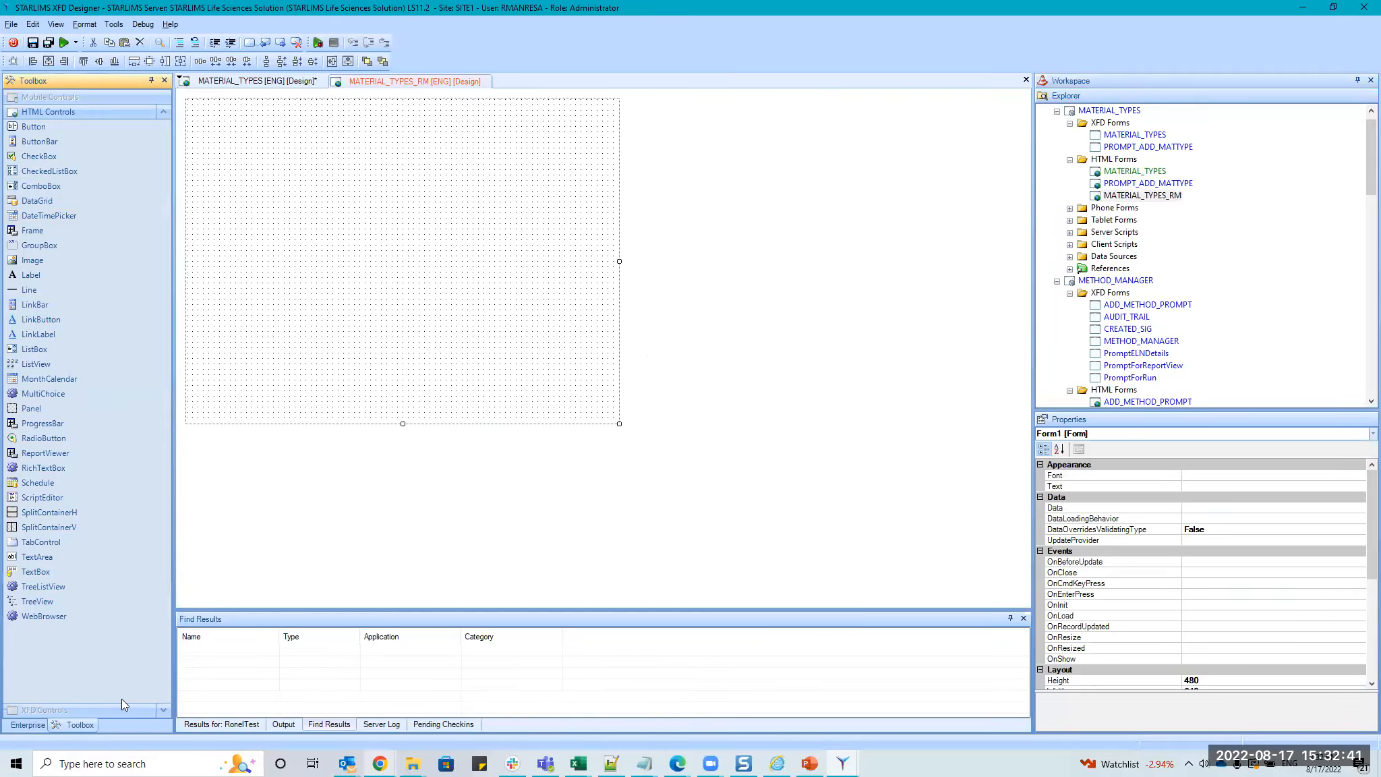
{"action": "left_click", "coordinate": [118, 127]}
{"action": "left_click", "coordinate": [196, 122]}
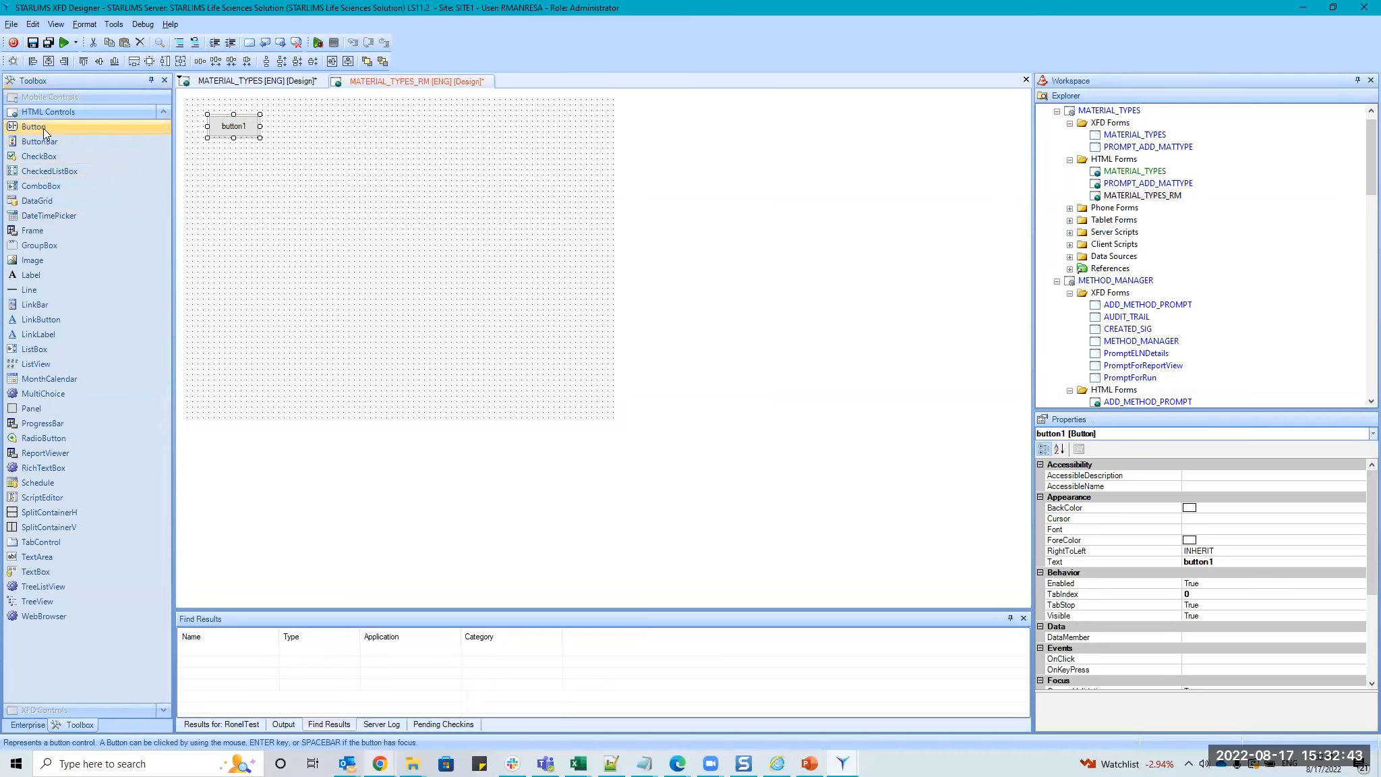
{"action": "left_click", "coordinate": [34, 417]}
{"action": "left_click", "coordinate": [34, 409]}
{"action": "left_click", "coordinate": [321, 109]}
{"action": "left_click_drag", "start_coordinate": [236, 126], "coordinate": [355, 132]}
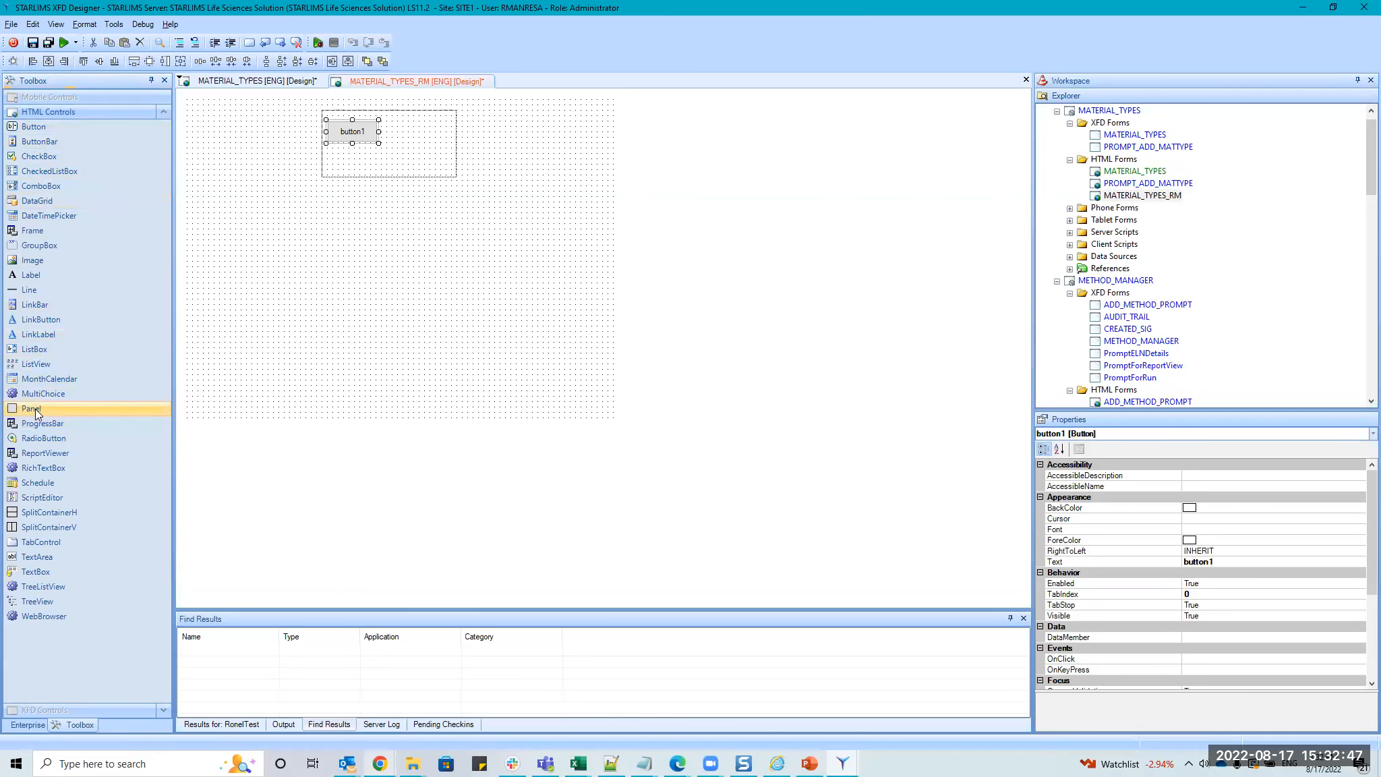
Add two more buttons to the panel beside the first button.
{"action": "left_click", "coordinate": [38, 129]}
{"action": "left_click", "coordinate": [393, 128]}
{"action": "left_click", "coordinate": [59, 126]}
{"action": "left_click", "coordinate": [451, 131]}
Widen the panel holding the three buttons and move it to the form's upper-left corner.
{"action": "left_click", "coordinate": [443, 167]}
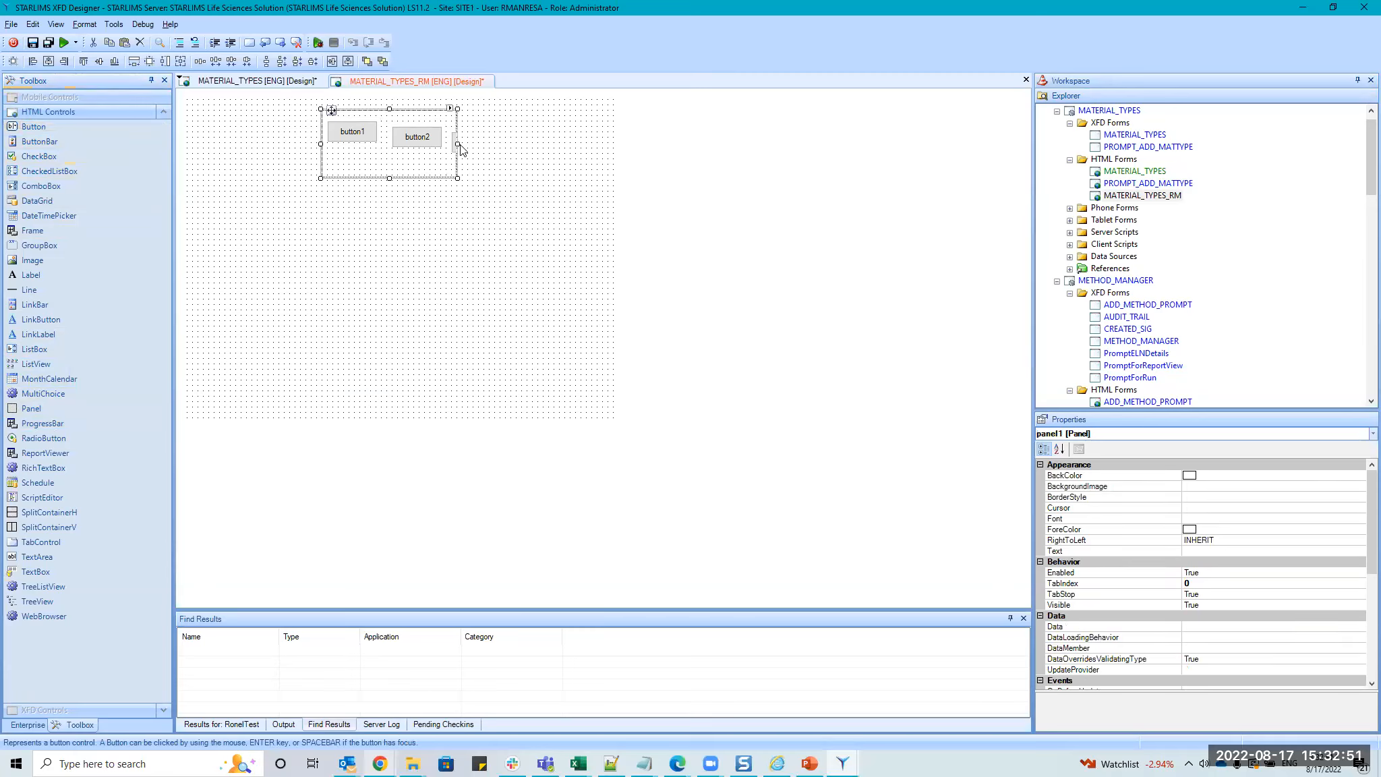
{"action": "left_click_drag", "start_coordinate": [458, 143], "coordinate": [624, 144]}
{"action": "left_click_drag", "start_coordinate": [329, 108], "coordinate": [209, 105]}
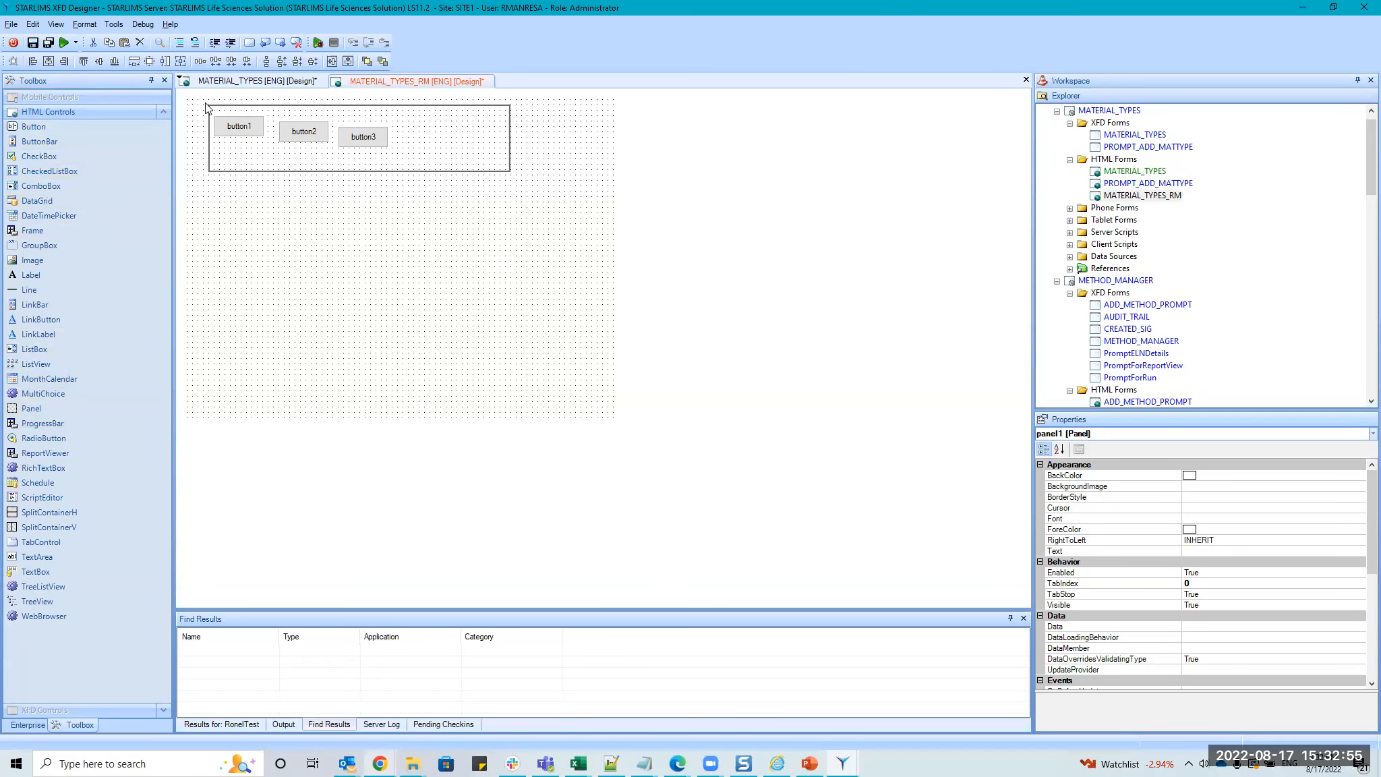
Add a data grid below the button panel and enlarge it to fill most of the form's lower area.
{"action": "left_click_drag", "start_coordinate": [42, 200], "coordinate": [251, 228]}
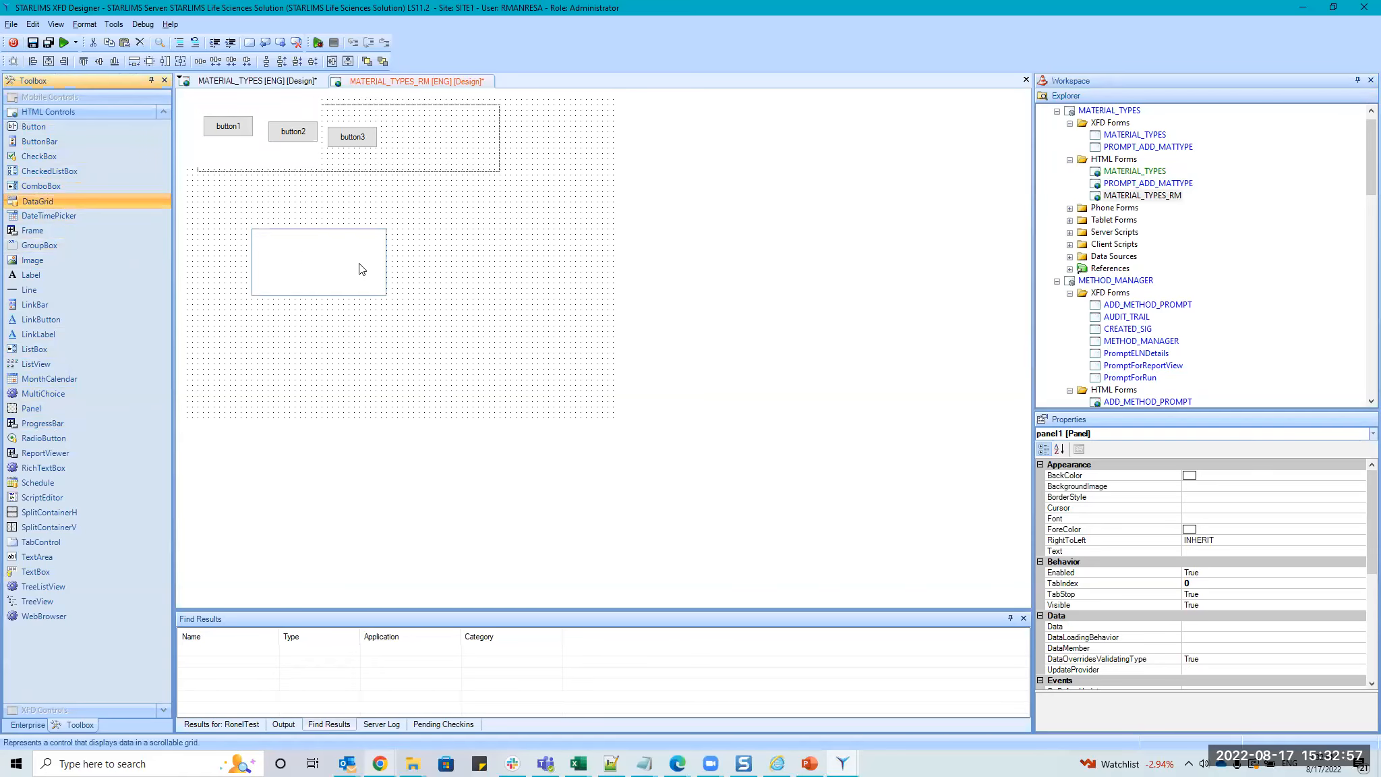
{"action": "left_click_drag", "start_coordinate": [387, 297], "coordinate": [559, 385]}
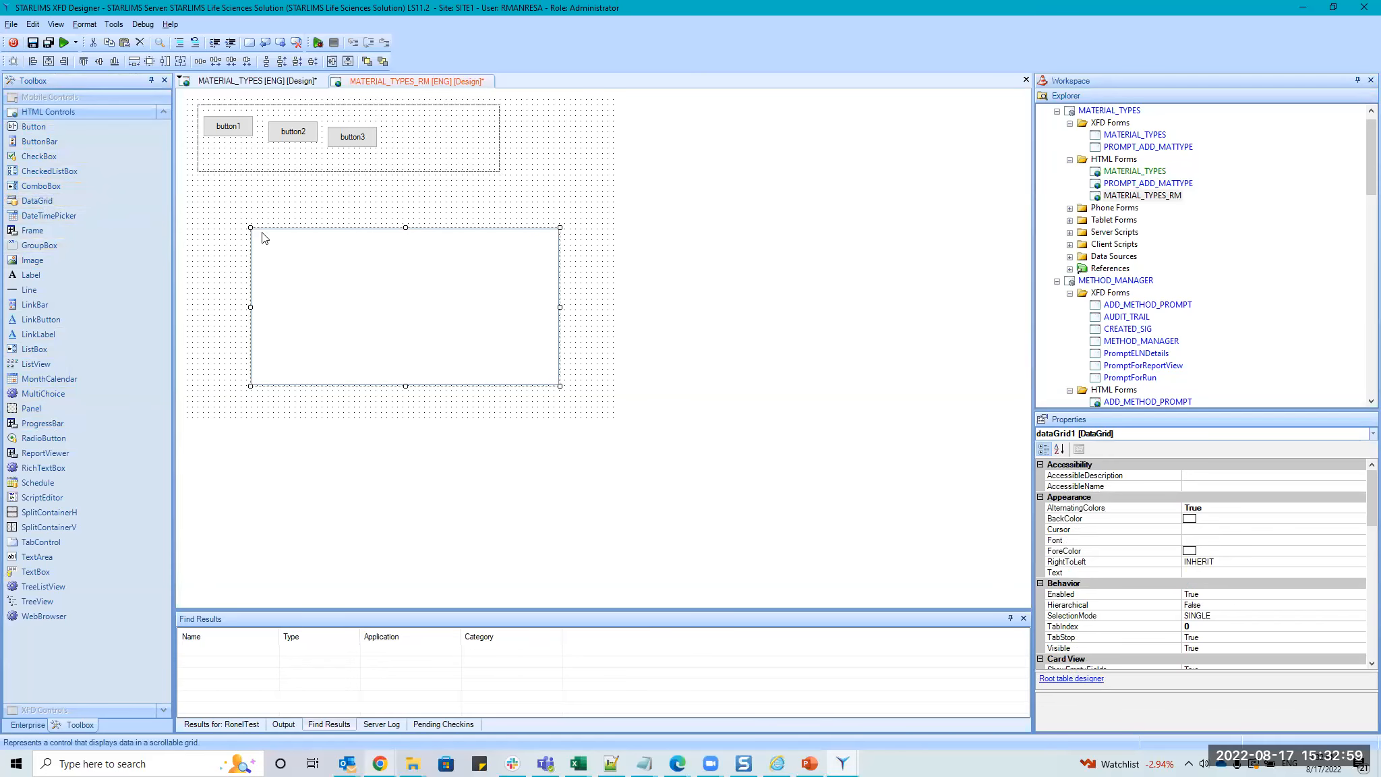
Set the texts of the three buttons to Add, Delete and Print.
{"action": "left_click", "coordinate": [233, 124]}
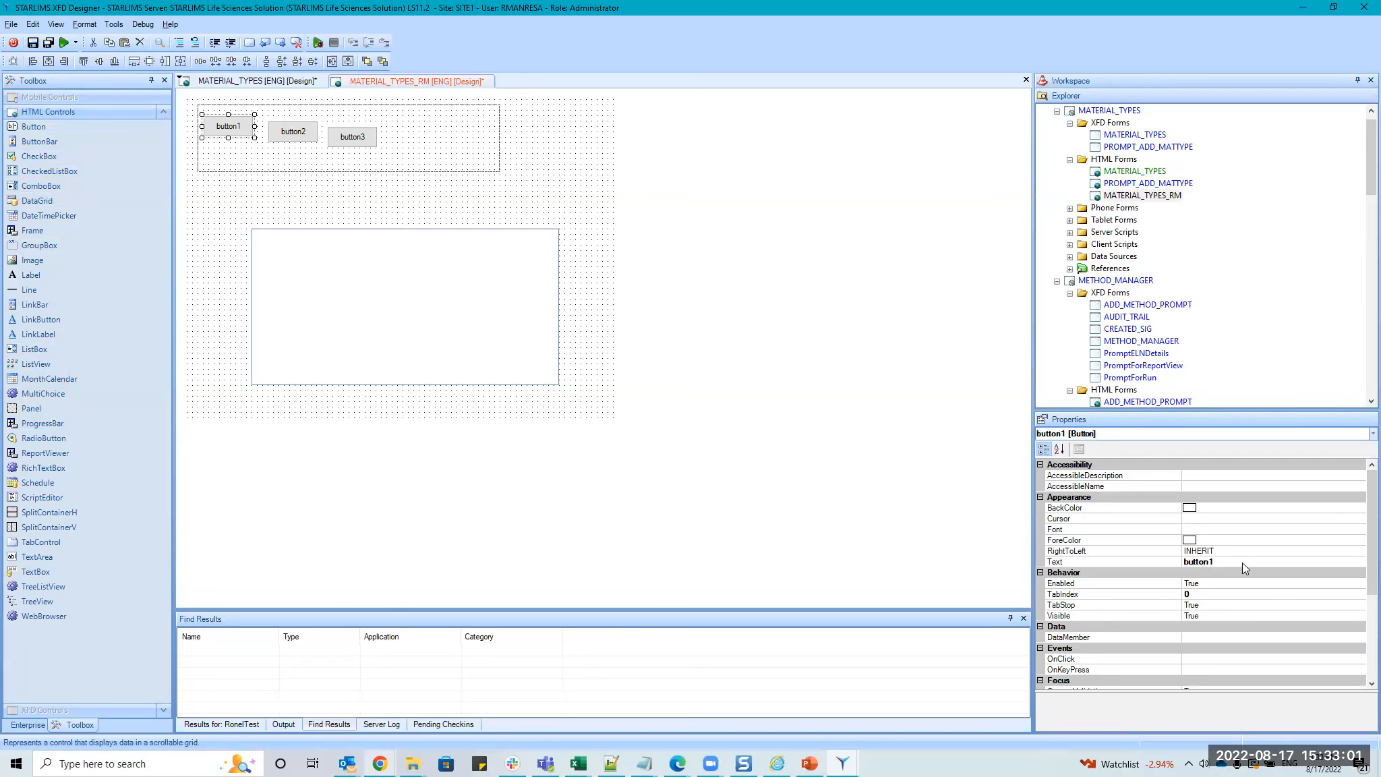
{"action": "left_click", "coordinate": [1213, 562]}
{"action": "type", "text": "Add"}
{"action": "left_click", "coordinate": [293, 131]}
{"action": "left_click", "coordinate": [1217, 559]}
{"action": "type", "text": "Delete"}
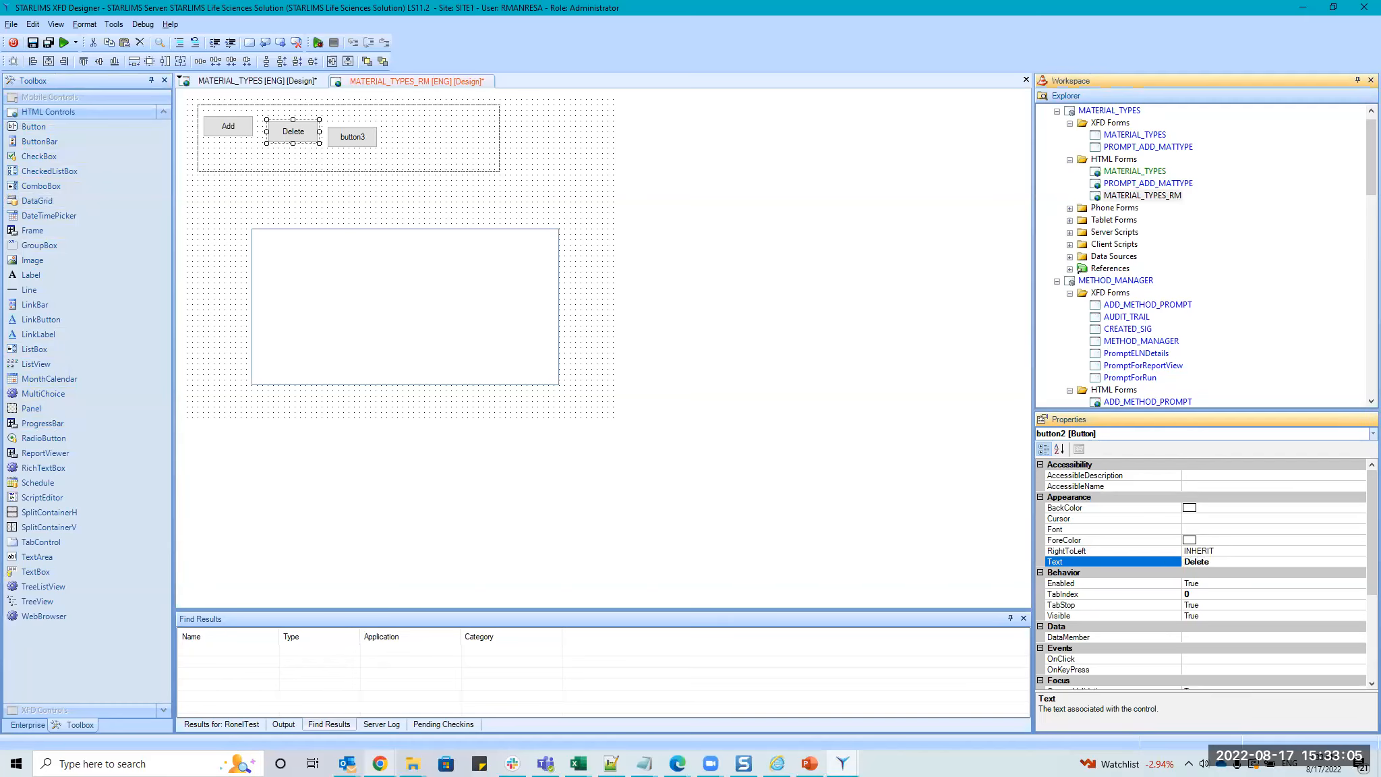
{"action": "left_click", "coordinate": [352, 137]}
{"action": "left_click", "coordinate": [1235, 551]}
{"action": "type", "text": "Pr"}
Bind the data grid's Data property to the application's GET_MATERIAL_TYPES data source.
{"action": "left_click", "coordinate": [559, 297]}
{"action": "left_click_drag", "start_coordinate": [1363, 525], "coordinate": [1360, 566]}
{"action": "scroll", "coordinate": [1324, 552], "scroll_direction": "up", "scroll_amount": 1}
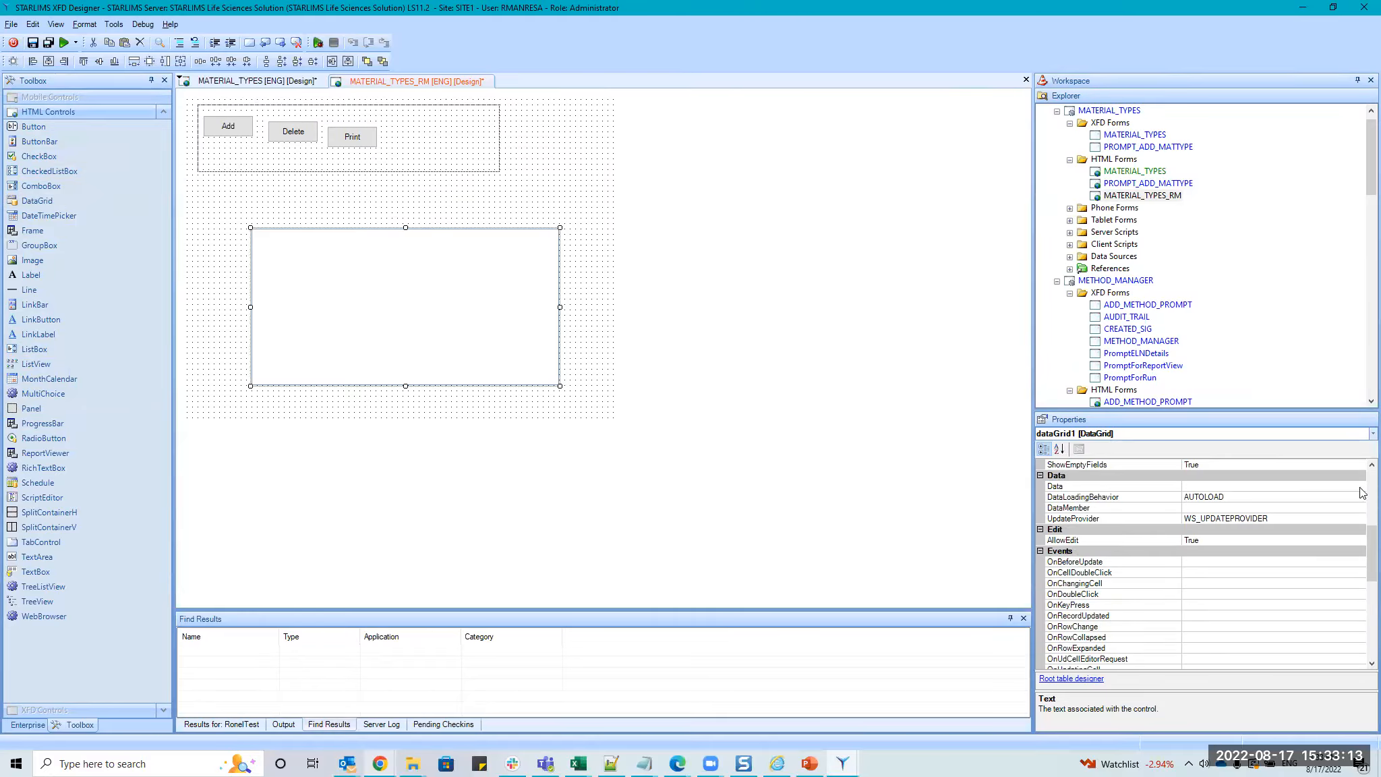
{"action": "left_click", "coordinate": [1360, 488]}
{"action": "left_click", "coordinate": [452, 209]}
{"action": "double_click", "coordinate": [476, 196]}
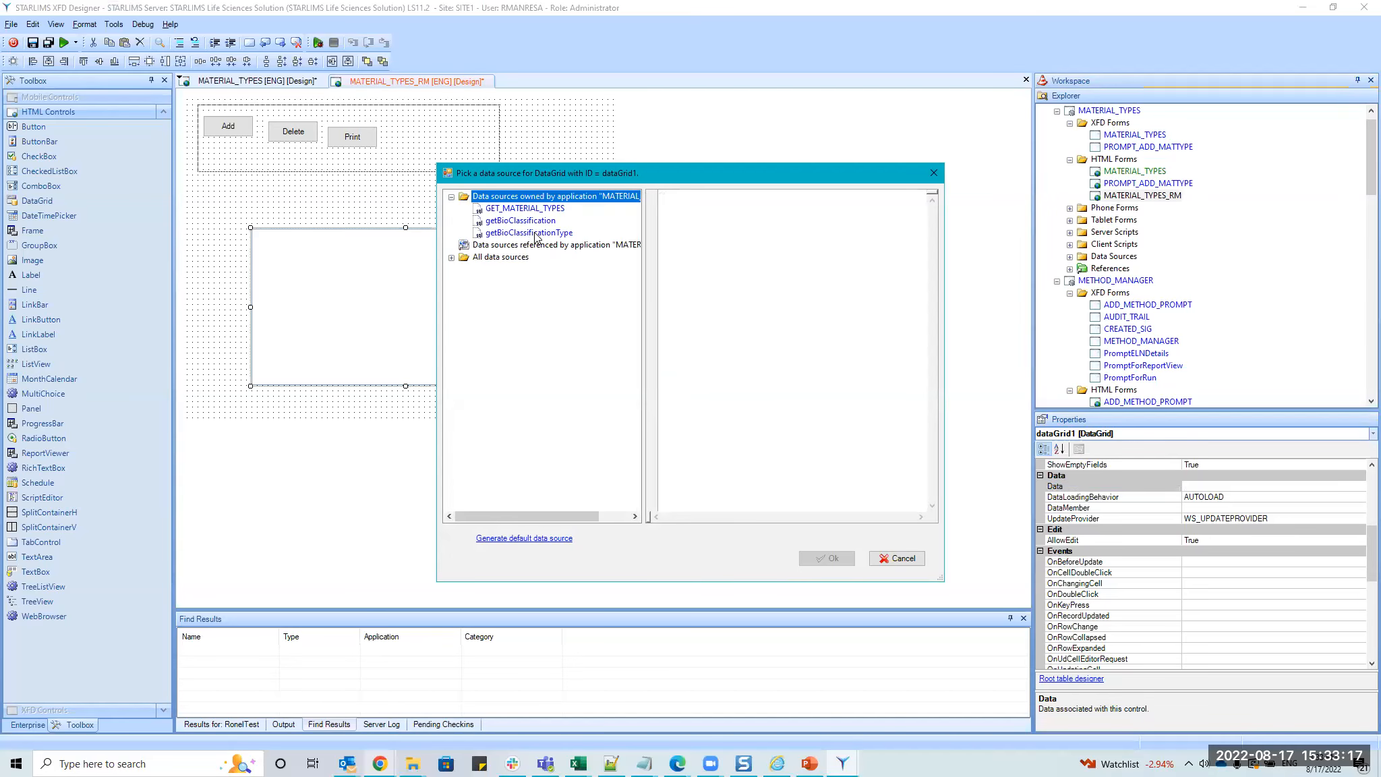
{"action": "left_click", "coordinate": [523, 220]}
{"action": "left_click", "coordinate": [827, 558]}
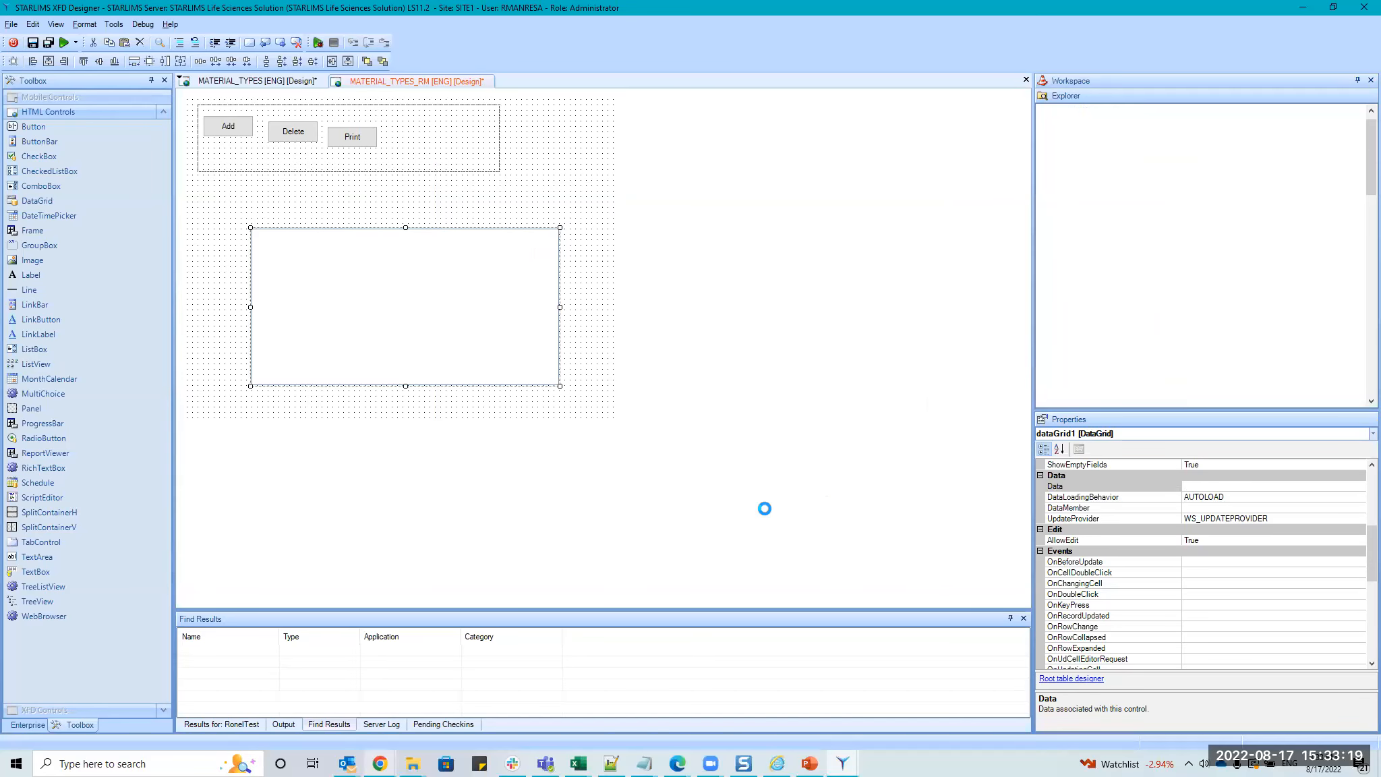
Move the data grid closer beneath the button panel and run the MATERIAL_TYPES_RM form in Chrome.
{"action": "left_click_drag", "start_coordinate": [363, 259], "coordinate": [314, 221]}
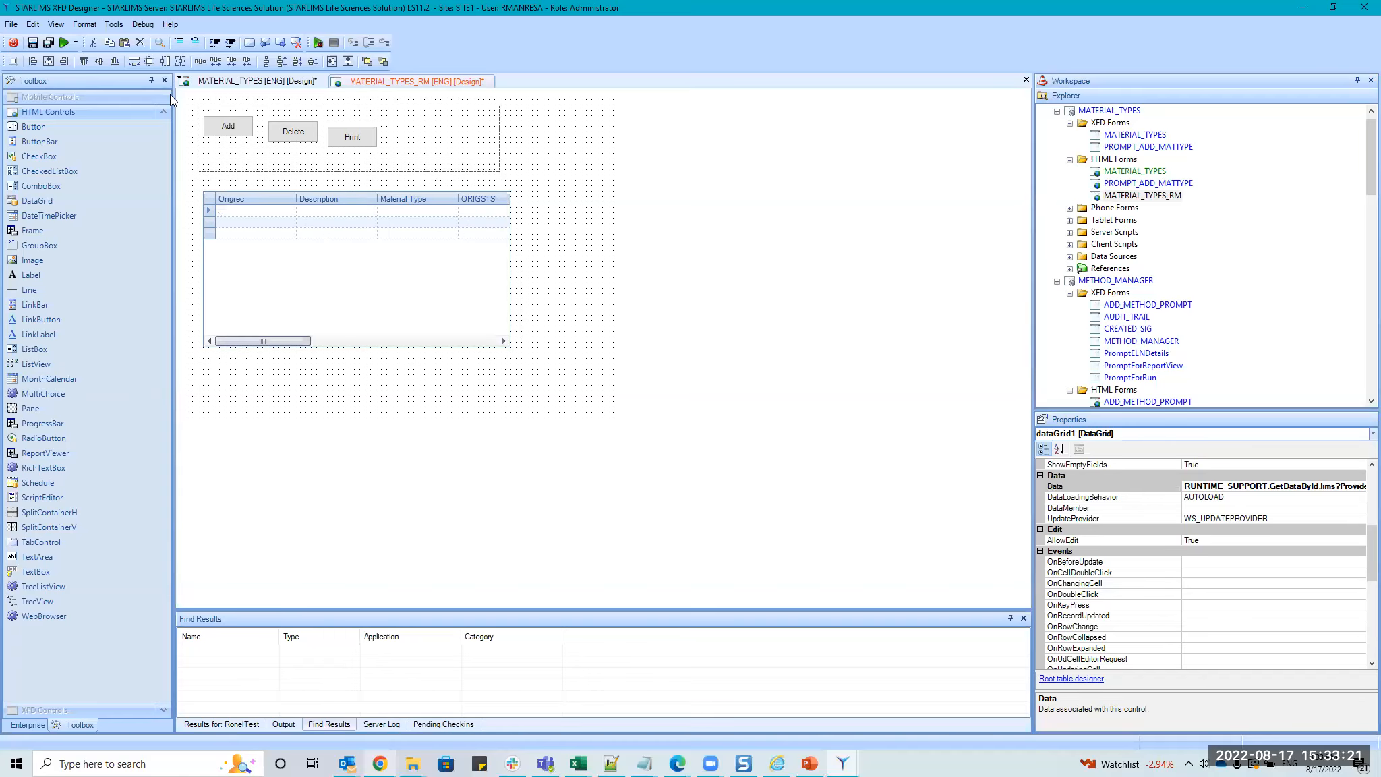
{"action": "left_click", "coordinate": [64, 42]}
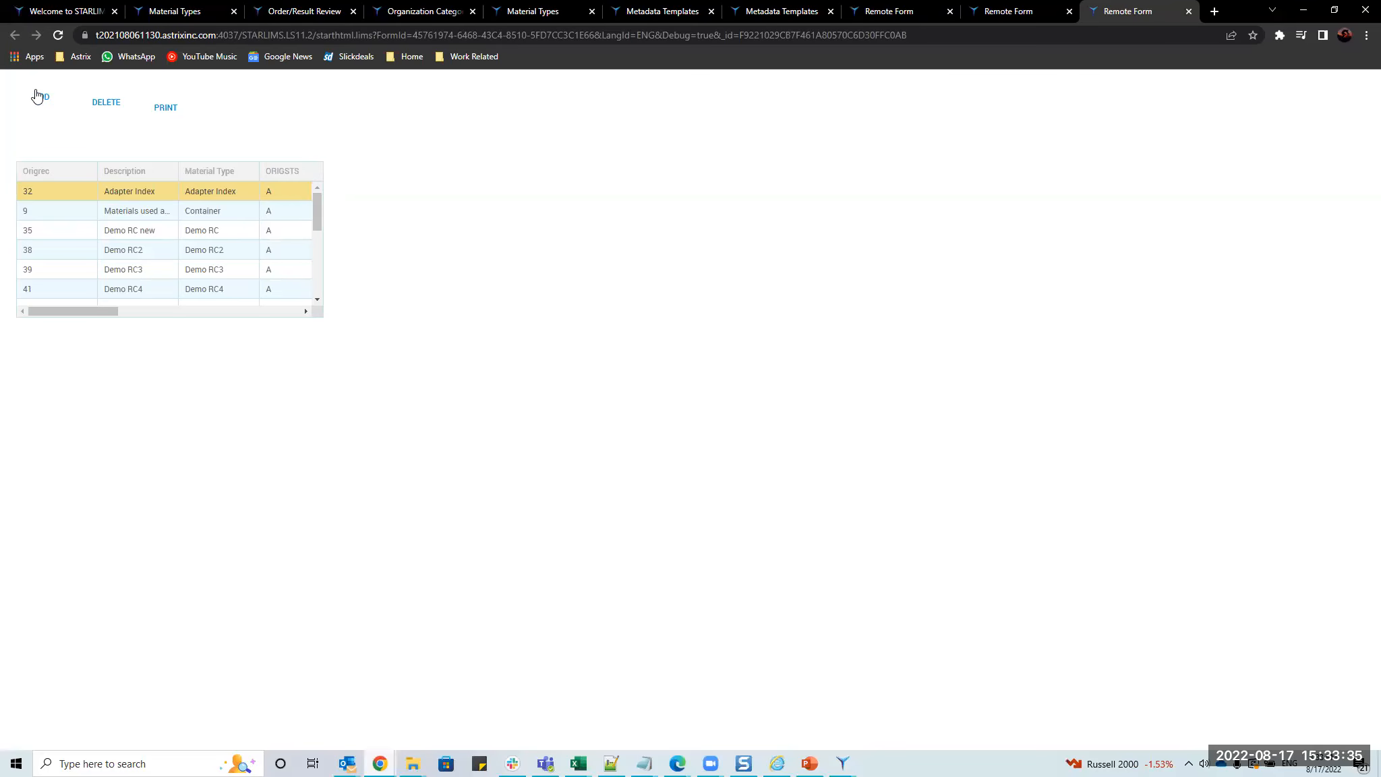
Switch back to XFD Designer, align the Delete and Print buttons with the Add button, and save the form.
{"action": "key", "text": "alt+Tab"}
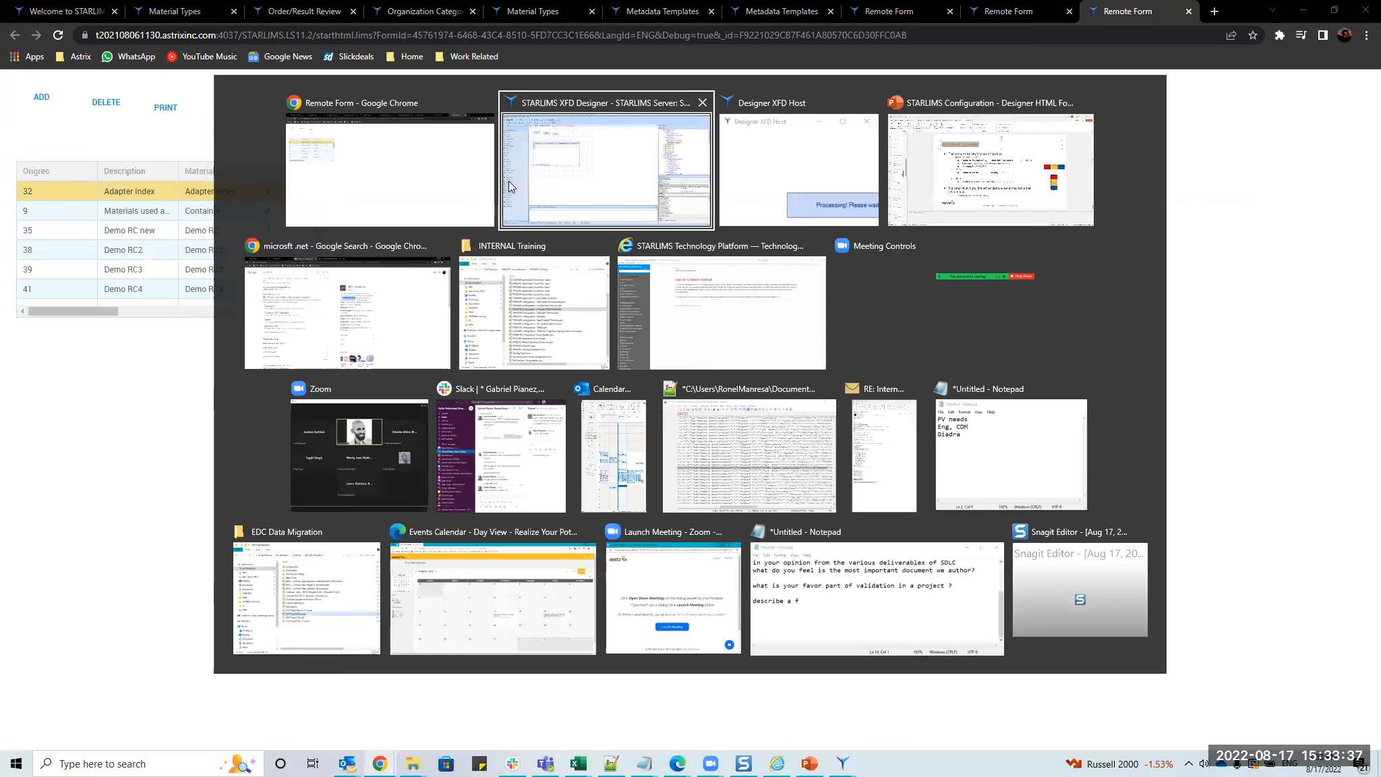
{"action": "left_click", "coordinate": [293, 129]}
{"action": "left_click_drag", "start_coordinate": [354, 133], "coordinate": [353, 123]}
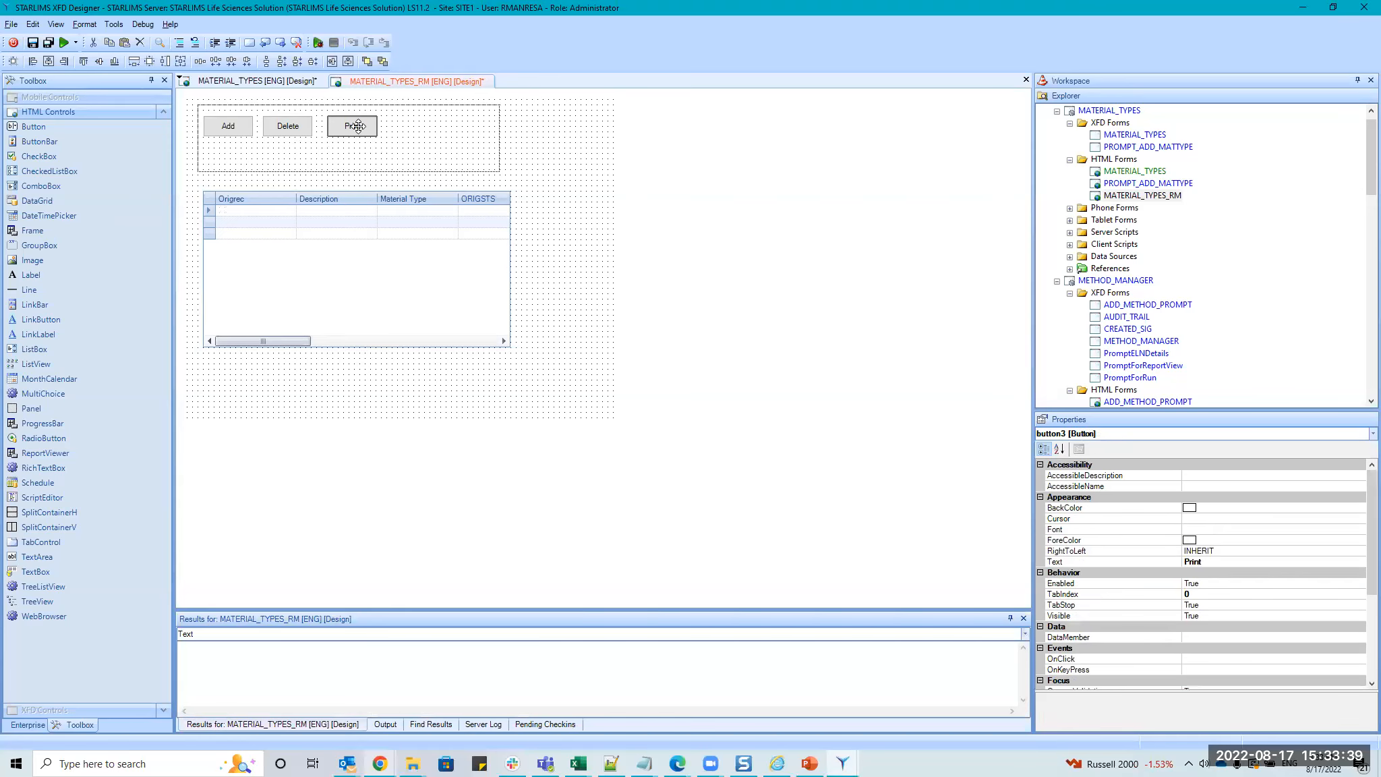
{"action": "left_click", "coordinate": [35, 43]}
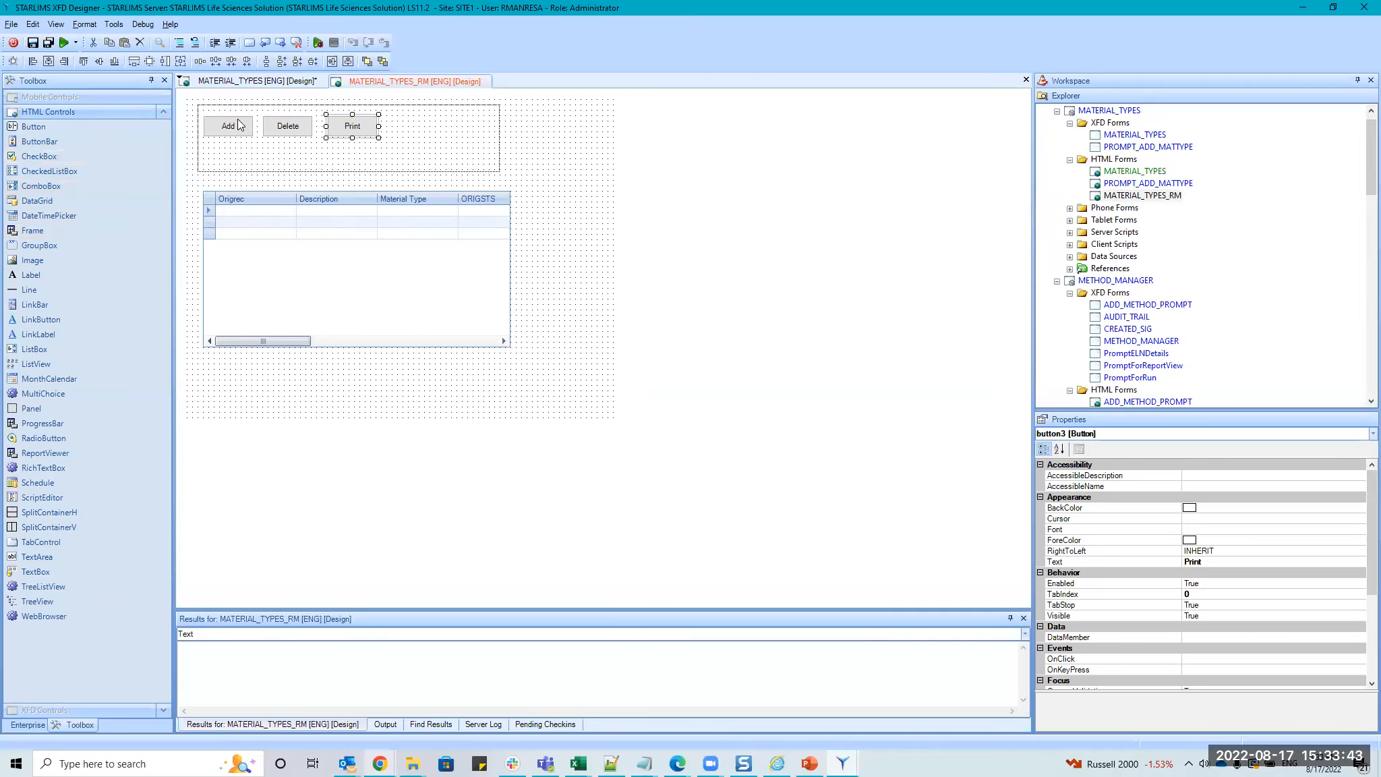
Switch to Chrome, reload the MATERIAL_TYPES_RM form to check the button alignment, and return to XFD Designer.
{"action": "key", "text": "alt+Tab"}
{"action": "key", "text": "alt+Tab"}
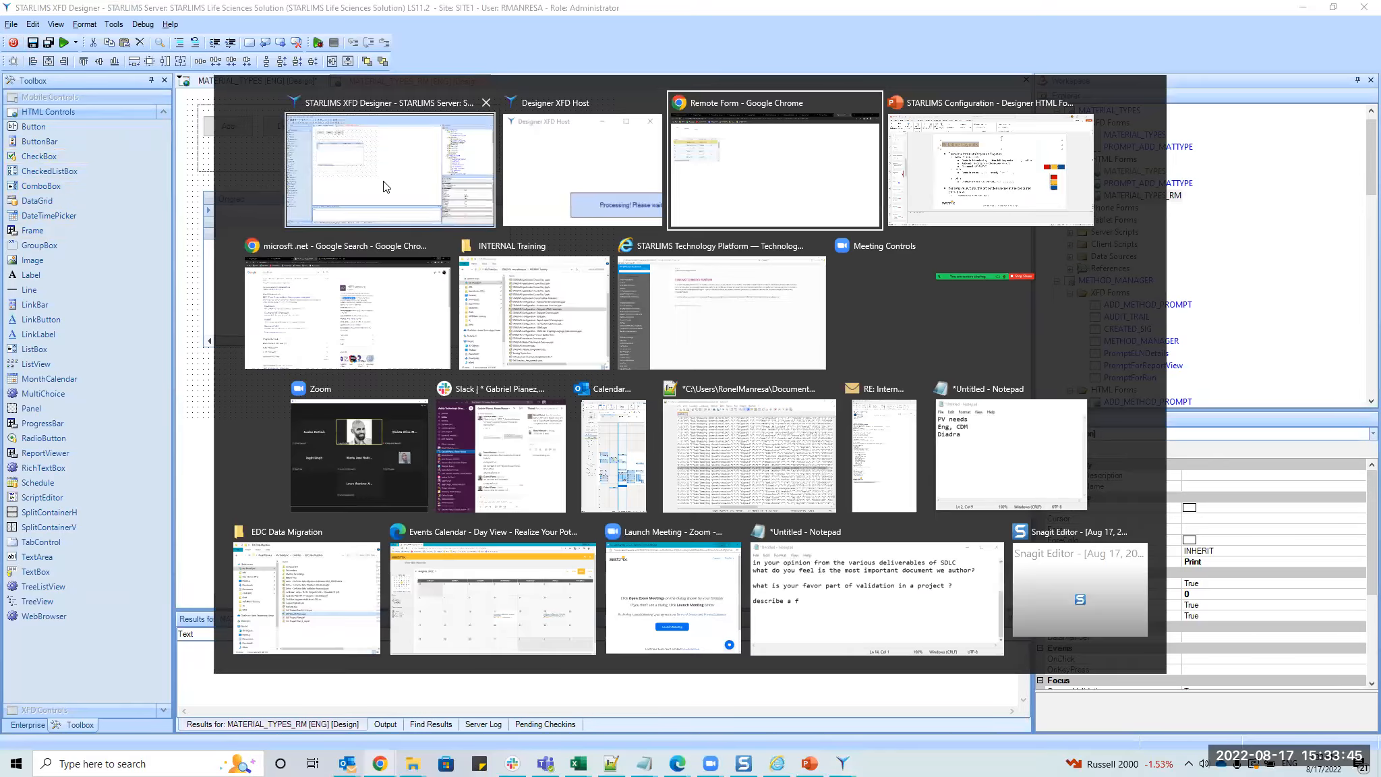
{"action": "left_click", "coordinate": [58, 35]}
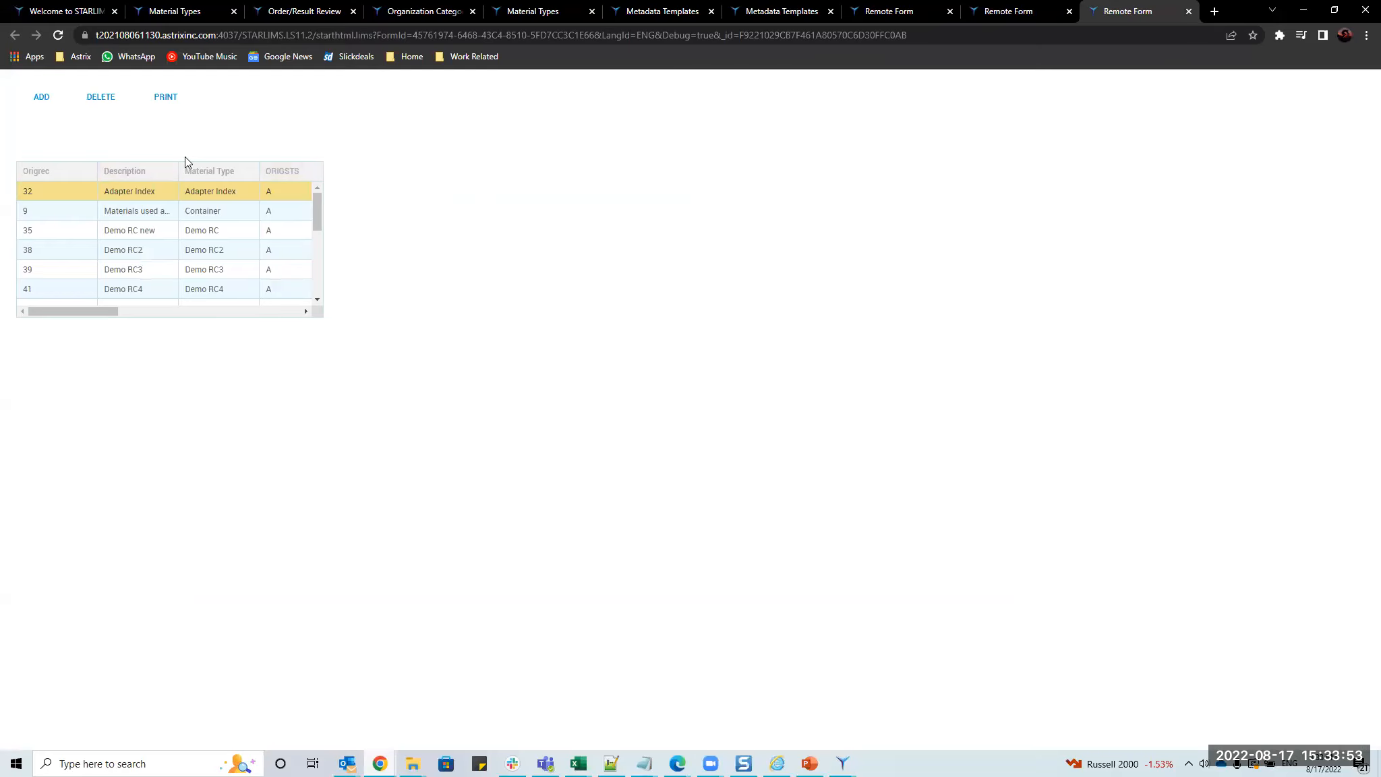
{"action": "key", "text": "alt+Tab"}
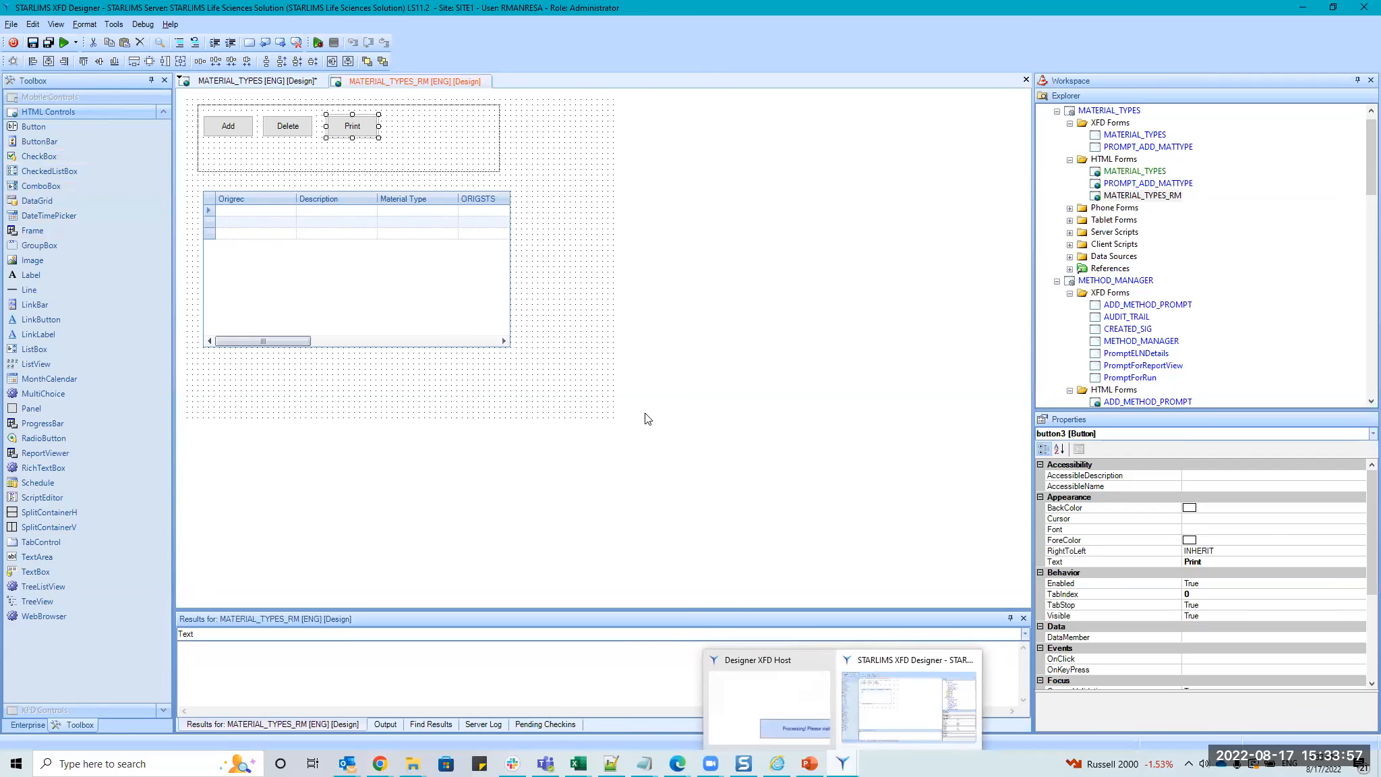
Reduce the button panel's height to just below the buttons and nudge the data grid up so its edge lines up with the panel.
{"action": "left_click", "coordinate": [532, 178]}
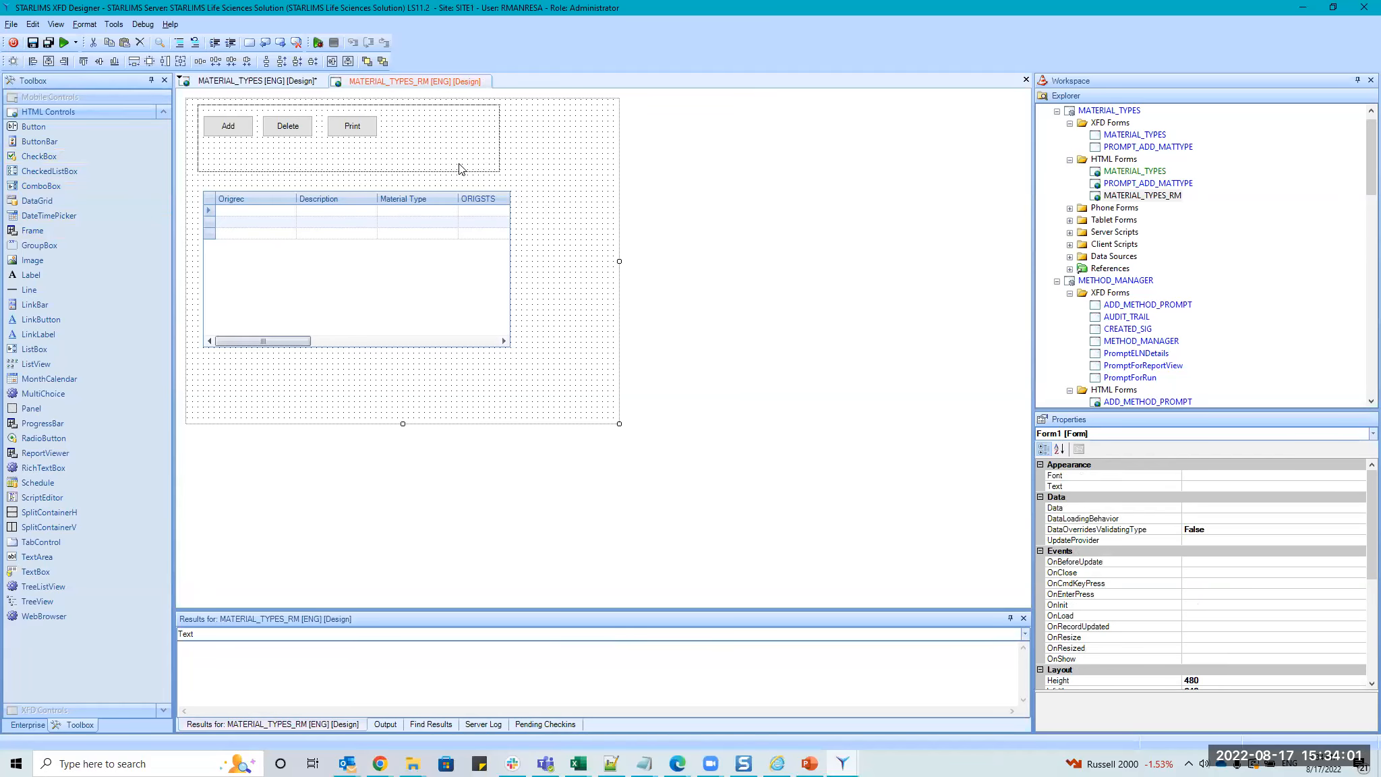
{"action": "left_click", "coordinate": [437, 170]}
{"action": "left_click_drag", "start_coordinate": [348, 174], "coordinate": [351, 147]}
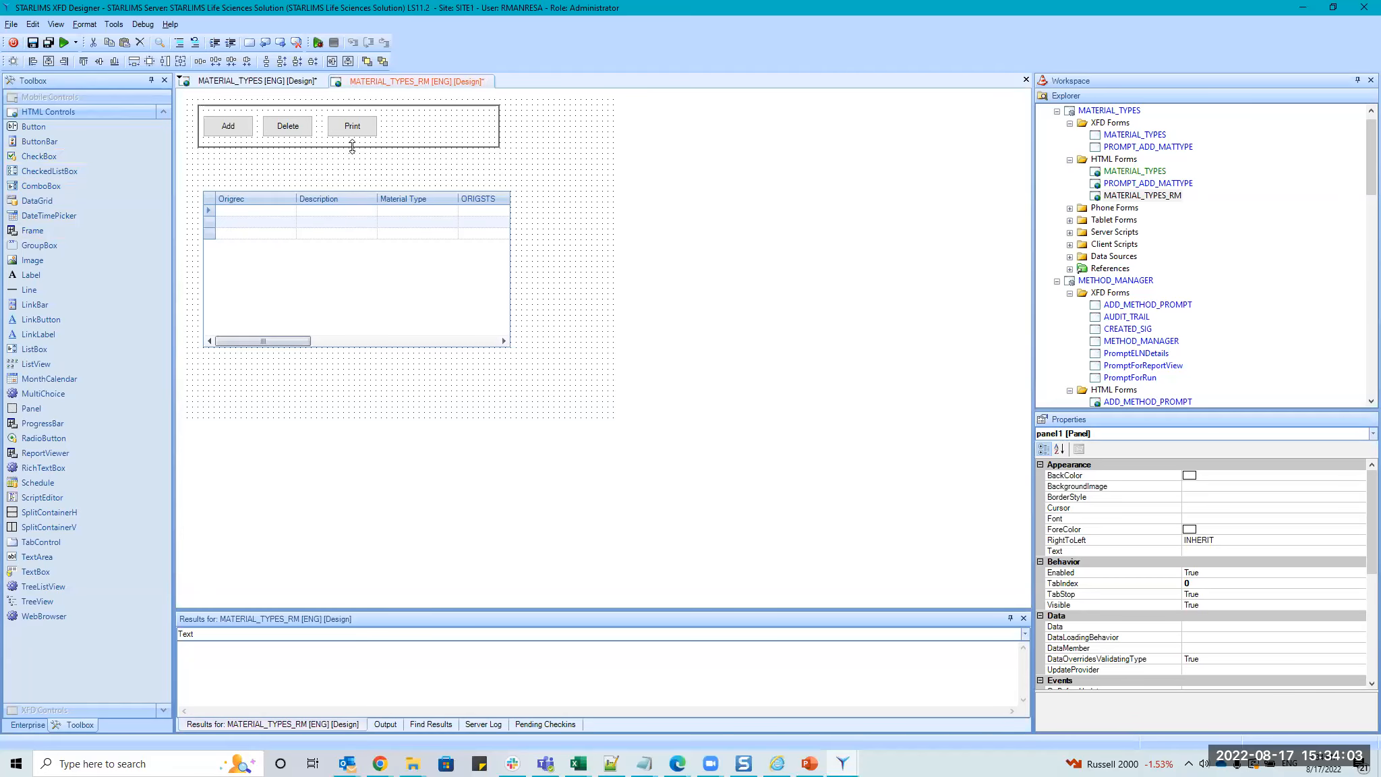
{"action": "left_click", "coordinate": [355, 241]}
{"action": "left_click_drag", "start_coordinate": [356, 241], "coordinate": [350, 230]}
{"action": "left_click", "coordinate": [554, 154]}
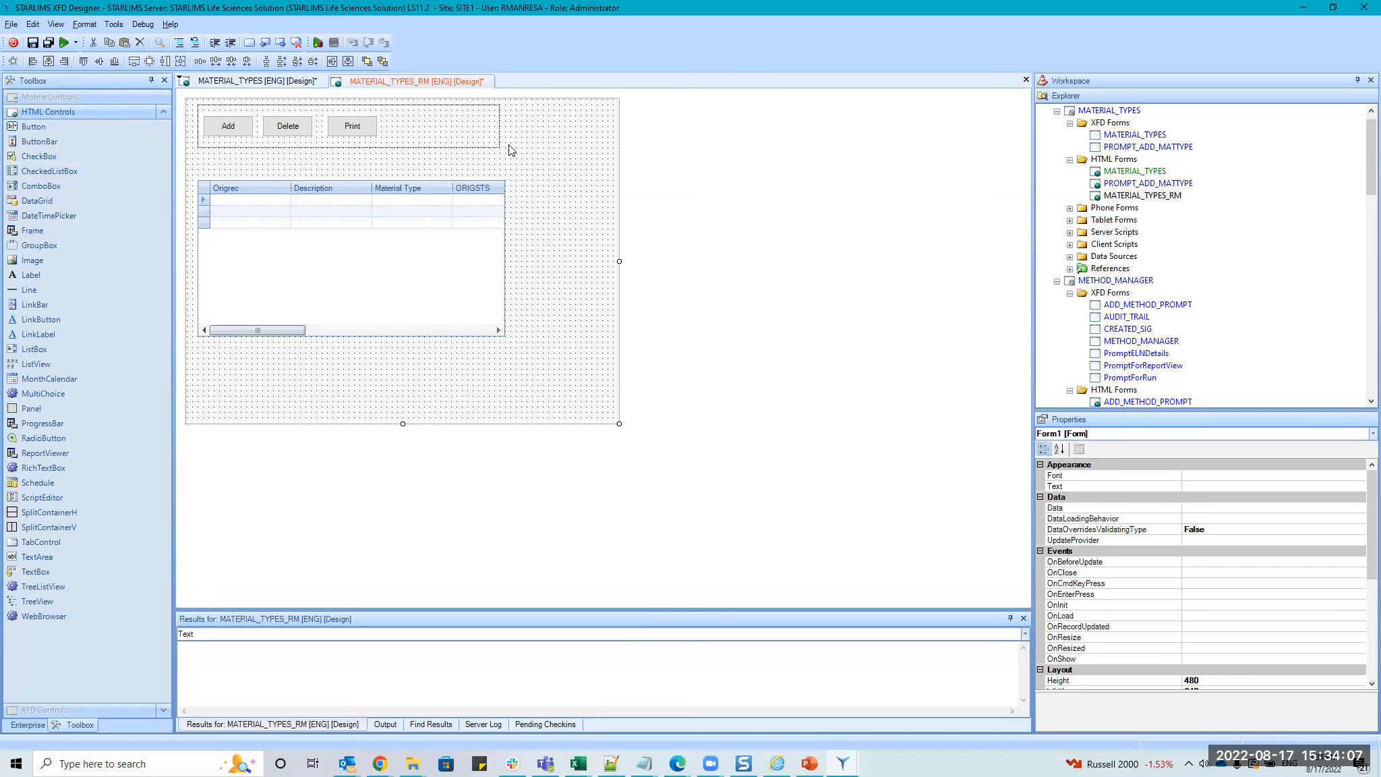
{"action": "left_click", "coordinate": [445, 134]}
{"action": "left_click", "coordinate": [411, 224]}
{"action": "left_click", "coordinate": [409, 129]}
{"action": "left_click", "coordinate": [401, 247]}
{"action": "left_click", "coordinate": [404, 253]}
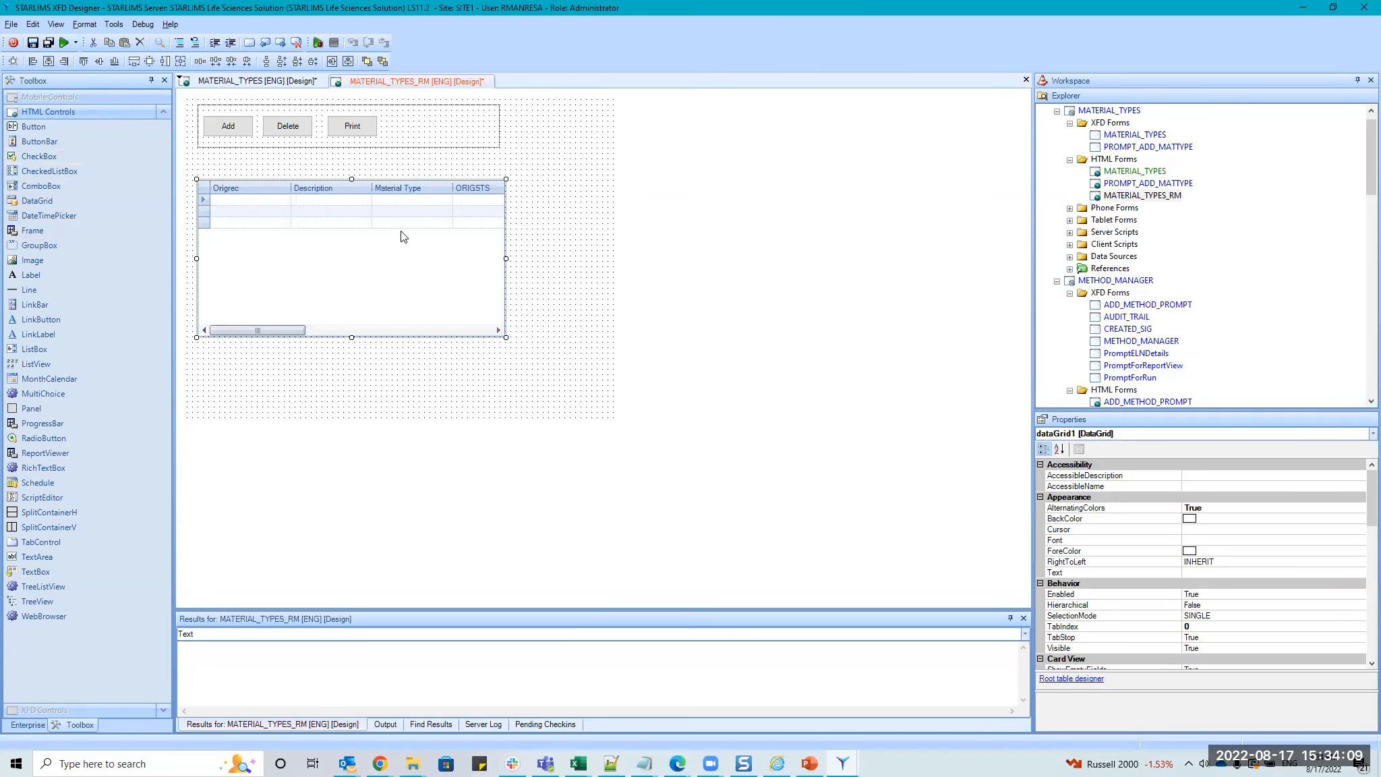
Move the Add, Delete and Print buttons out of the panel directly onto the form and delete the empty panel.
{"action": "left_click", "coordinate": [411, 113]}
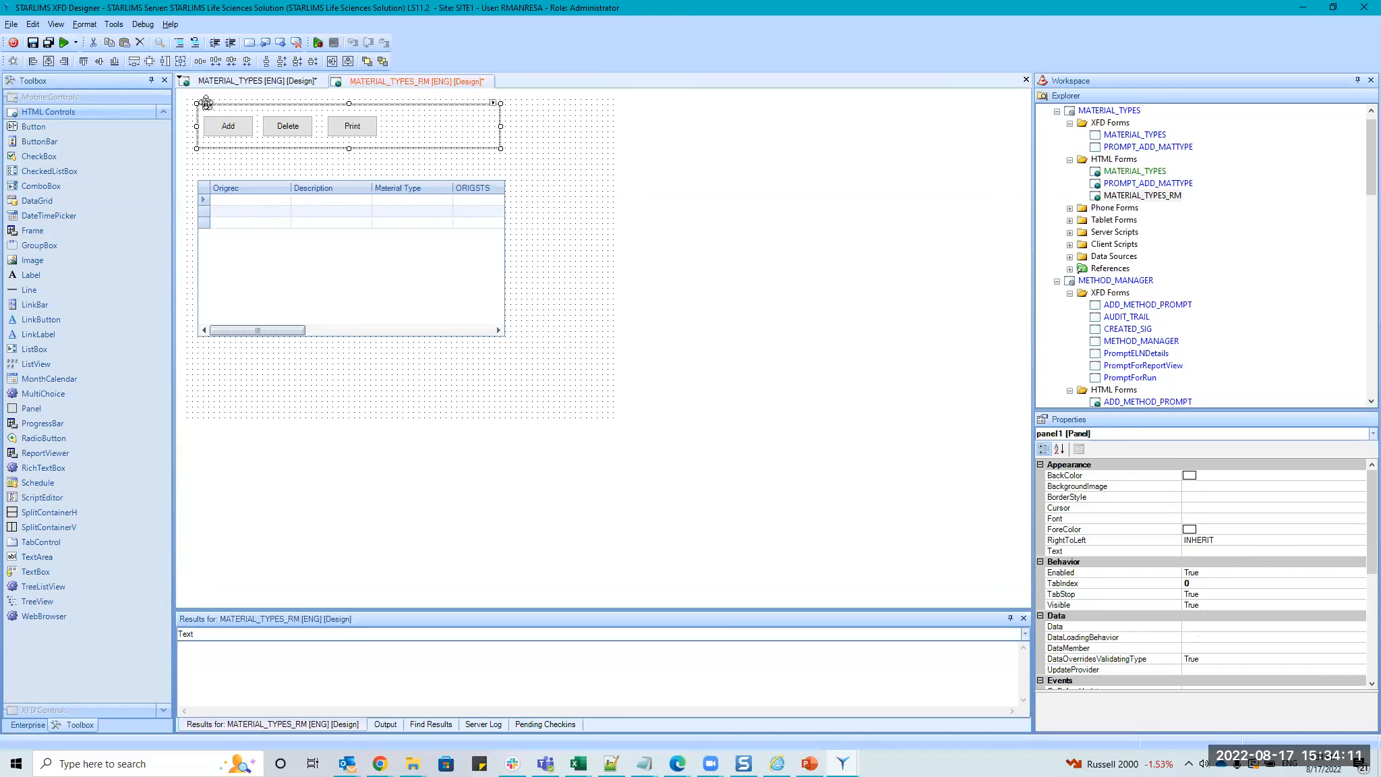
{"action": "left_click_drag", "start_coordinate": [203, 102], "coordinate": [337, 128]}
{"action": "left_click_drag", "start_coordinate": [552, 139], "coordinate": [228, 121]}
{"action": "left_click", "coordinate": [390, 154]}
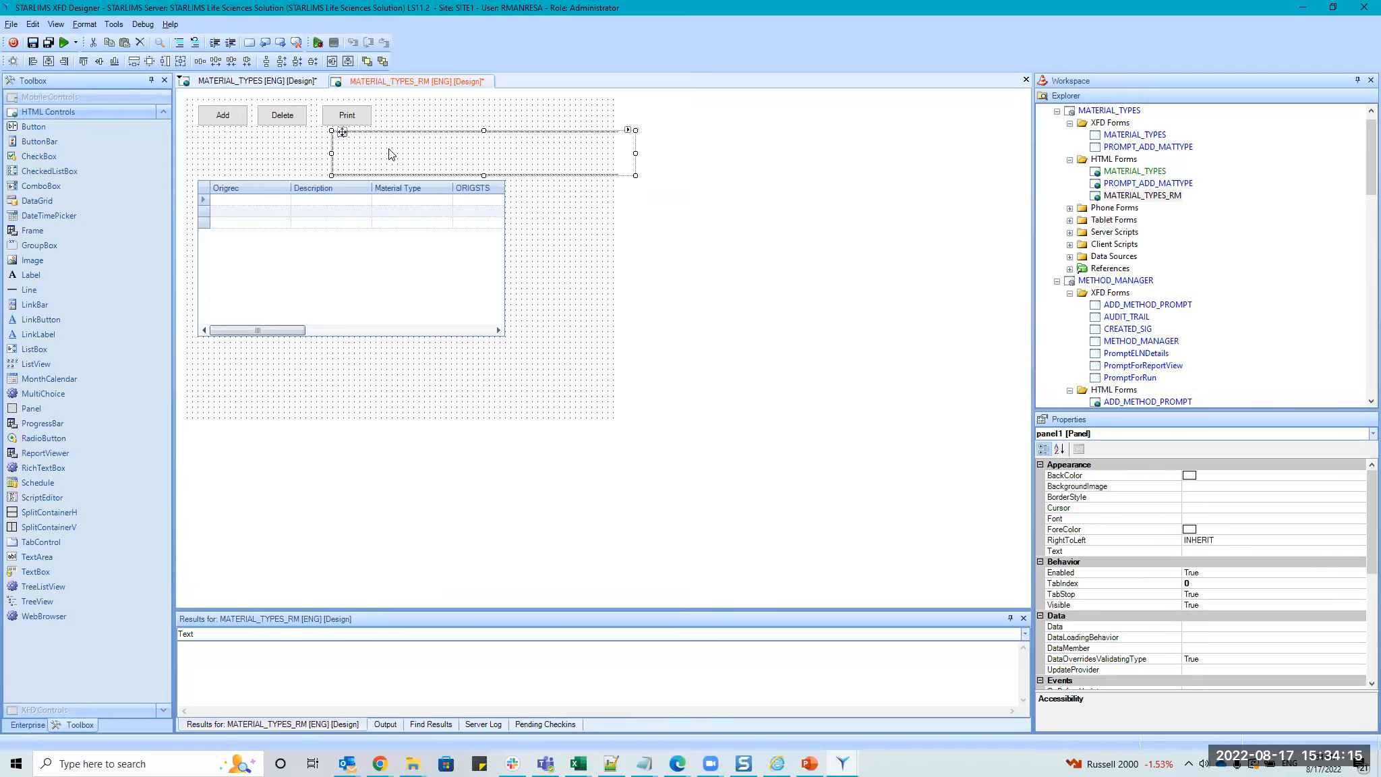
{"action": "key", "text": "Delete"}
{"action": "left_click", "coordinate": [457, 301]}
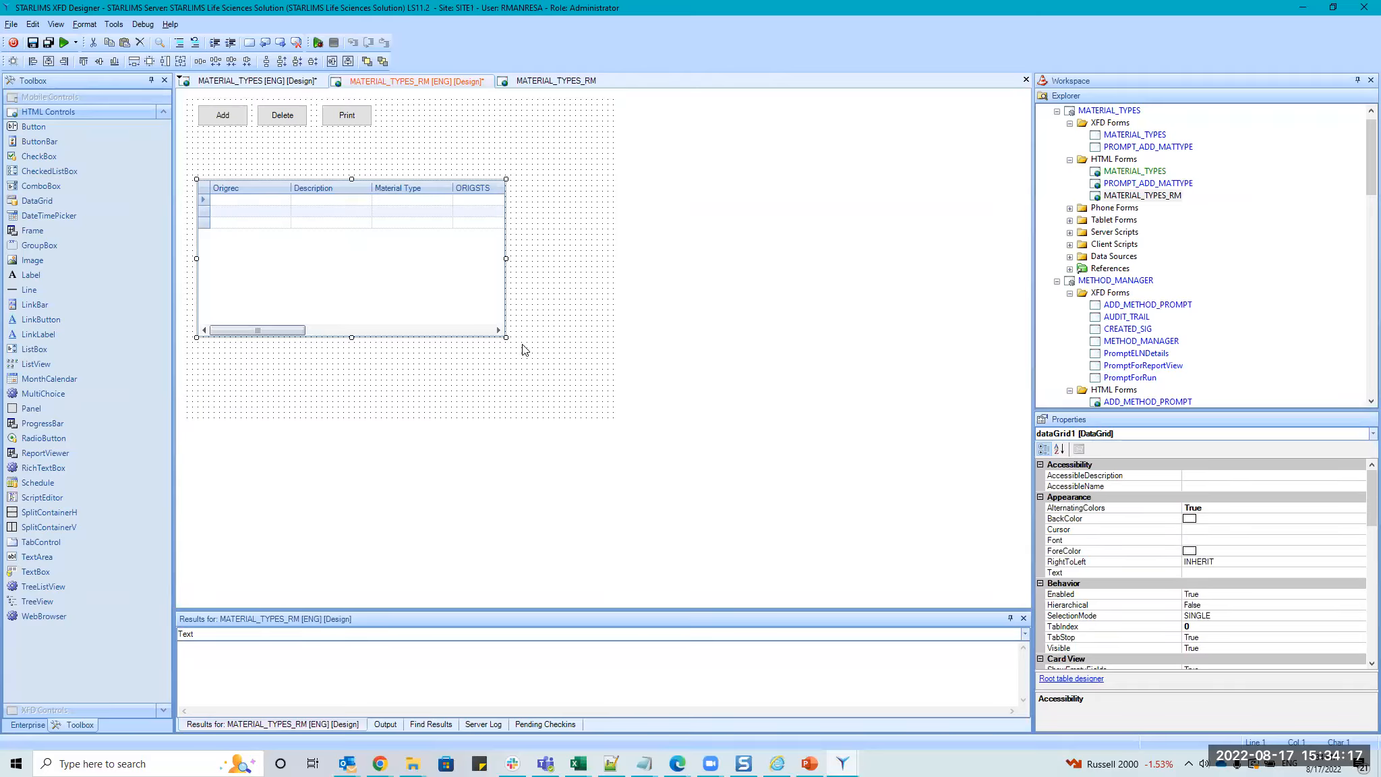
Save the form without the panel and reload it in Chrome.
{"action": "left_click", "coordinate": [544, 208]}
{"action": "left_click", "coordinate": [32, 42]}
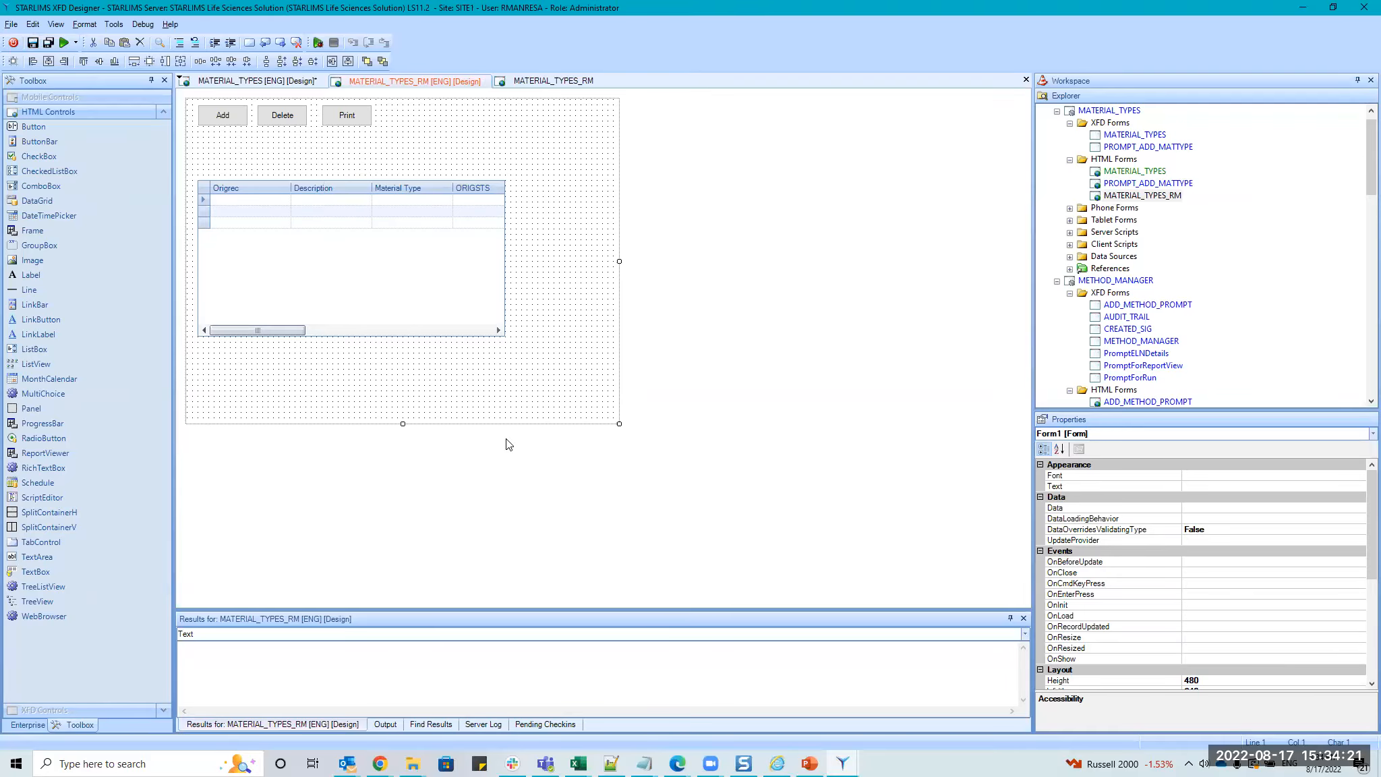
{"action": "key", "text": "alt+Tab"}
{"action": "key", "text": "alt+Tab"}
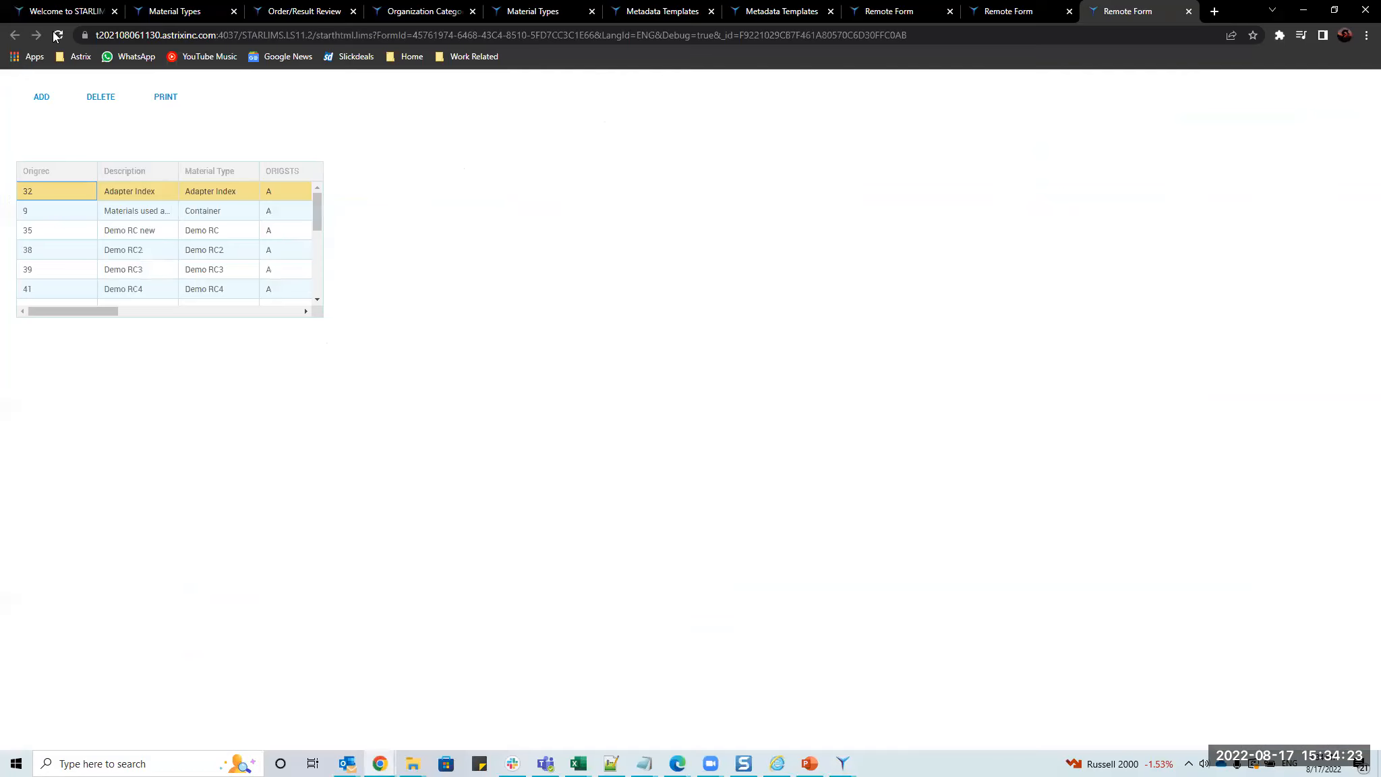
{"action": "left_click", "coordinate": [58, 35]}
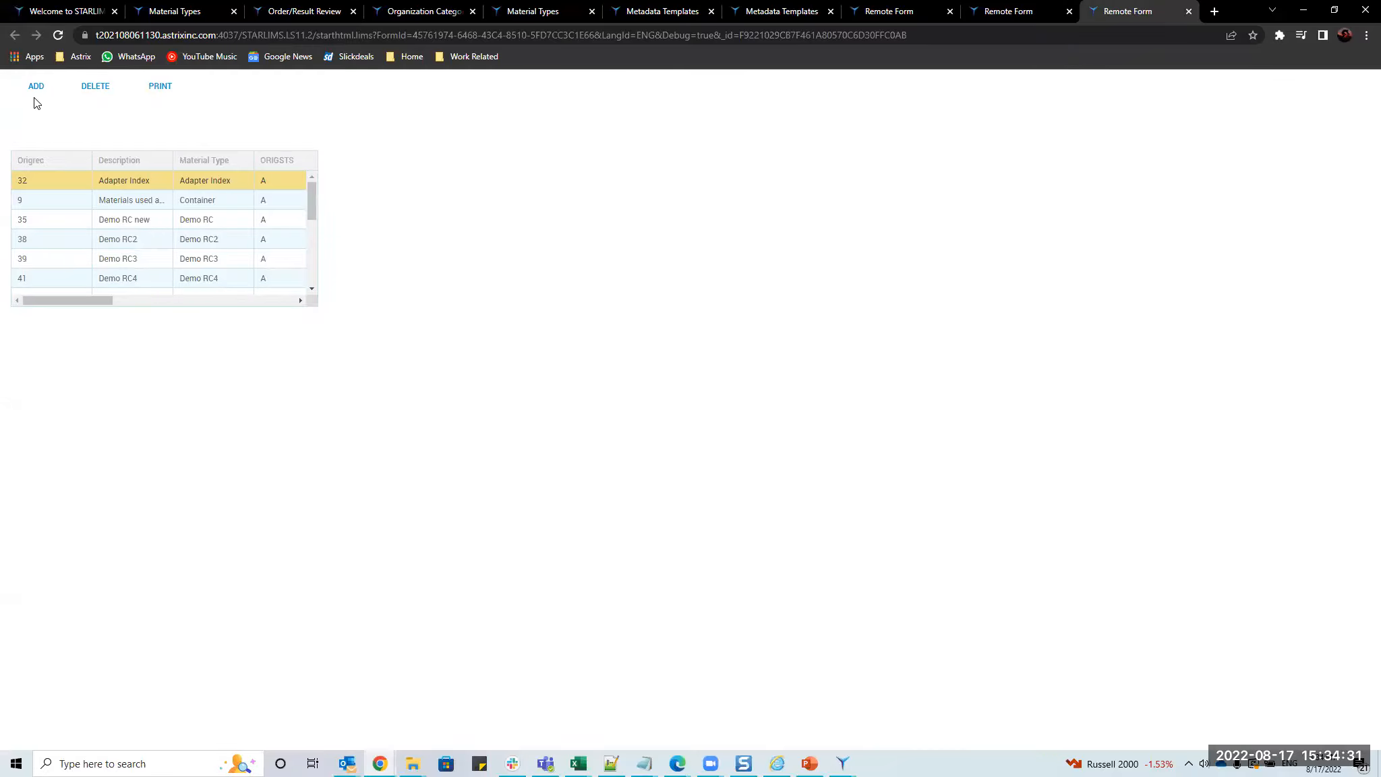
Switch back to XFD Designer and move the data grid up to sit just beneath the three buttons.
{"action": "key", "text": "alt+Tab"}
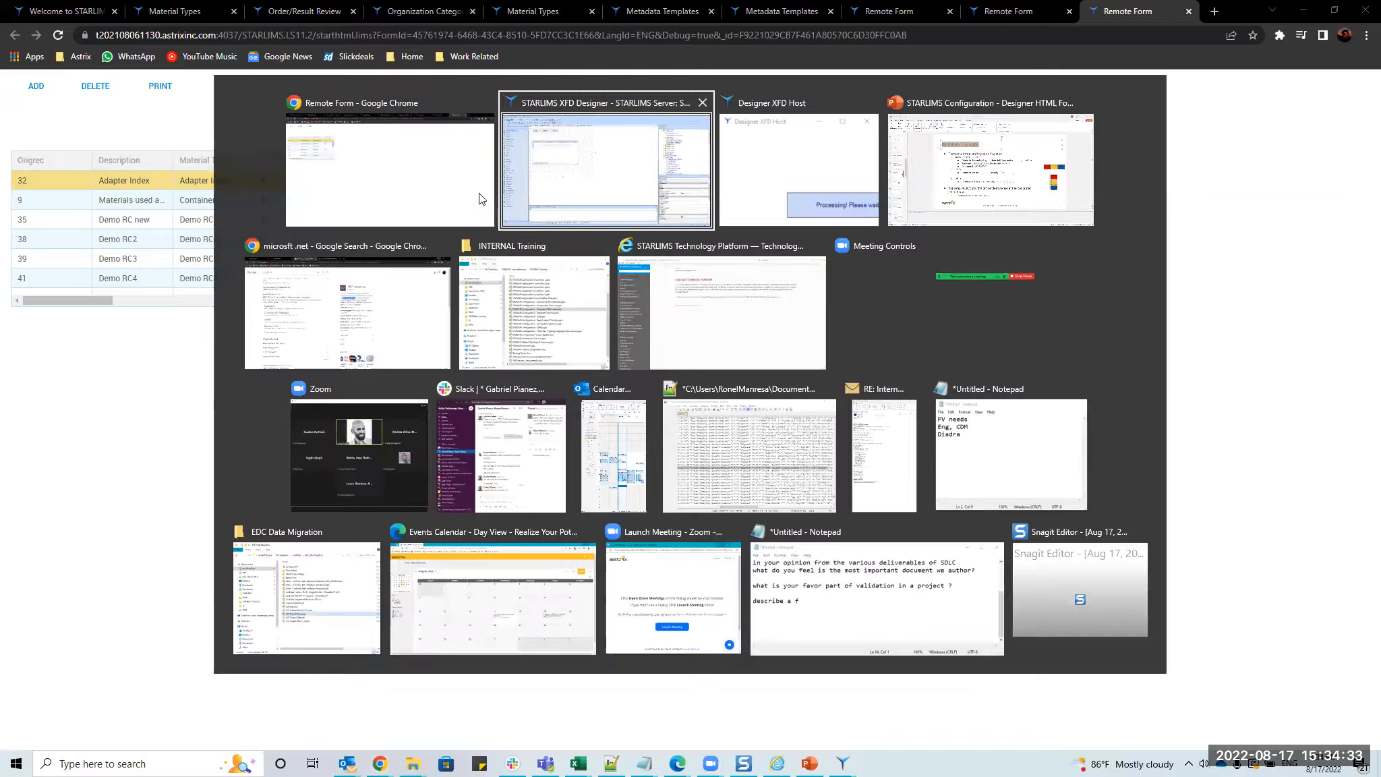
{"action": "left_click", "coordinate": [334, 178]}
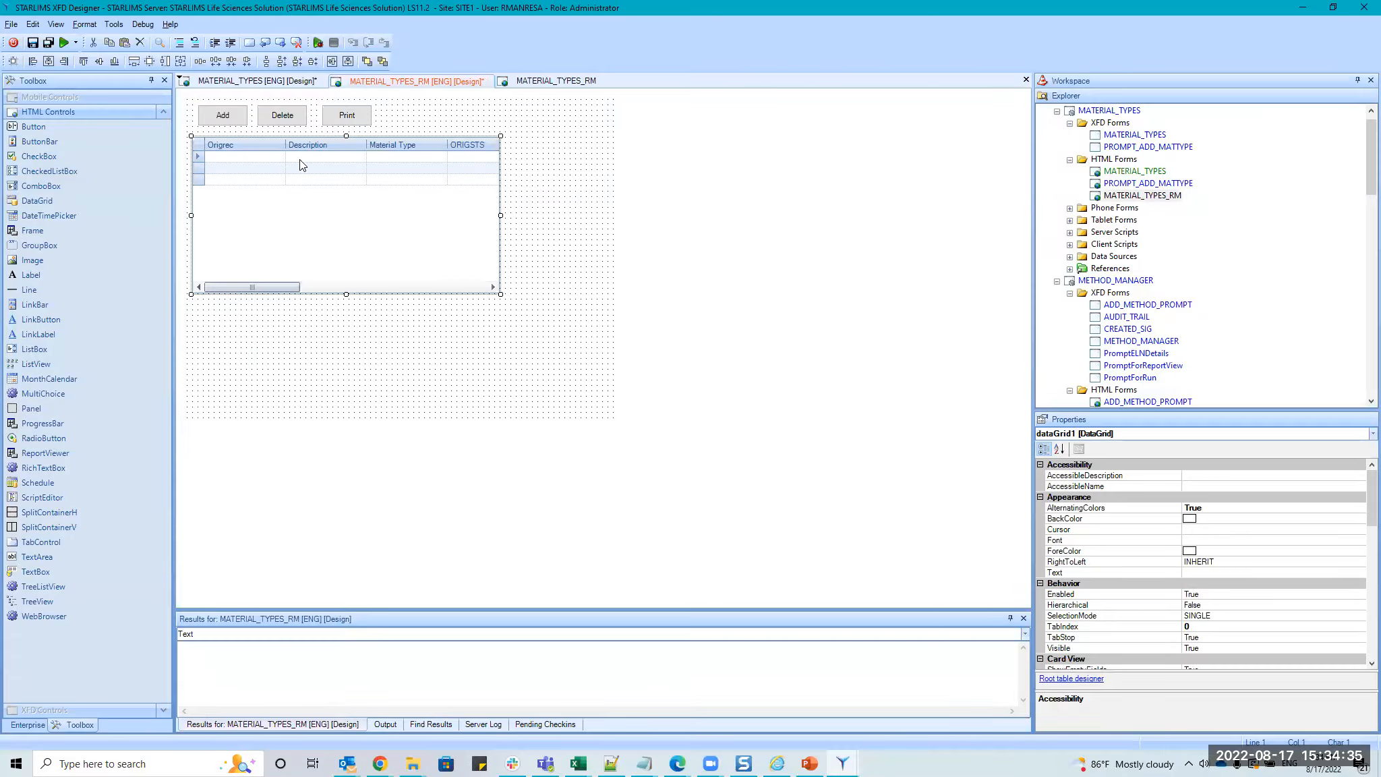
{"action": "left_click_drag", "start_coordinate": [361, 155], "coordinate": [410, 177]}
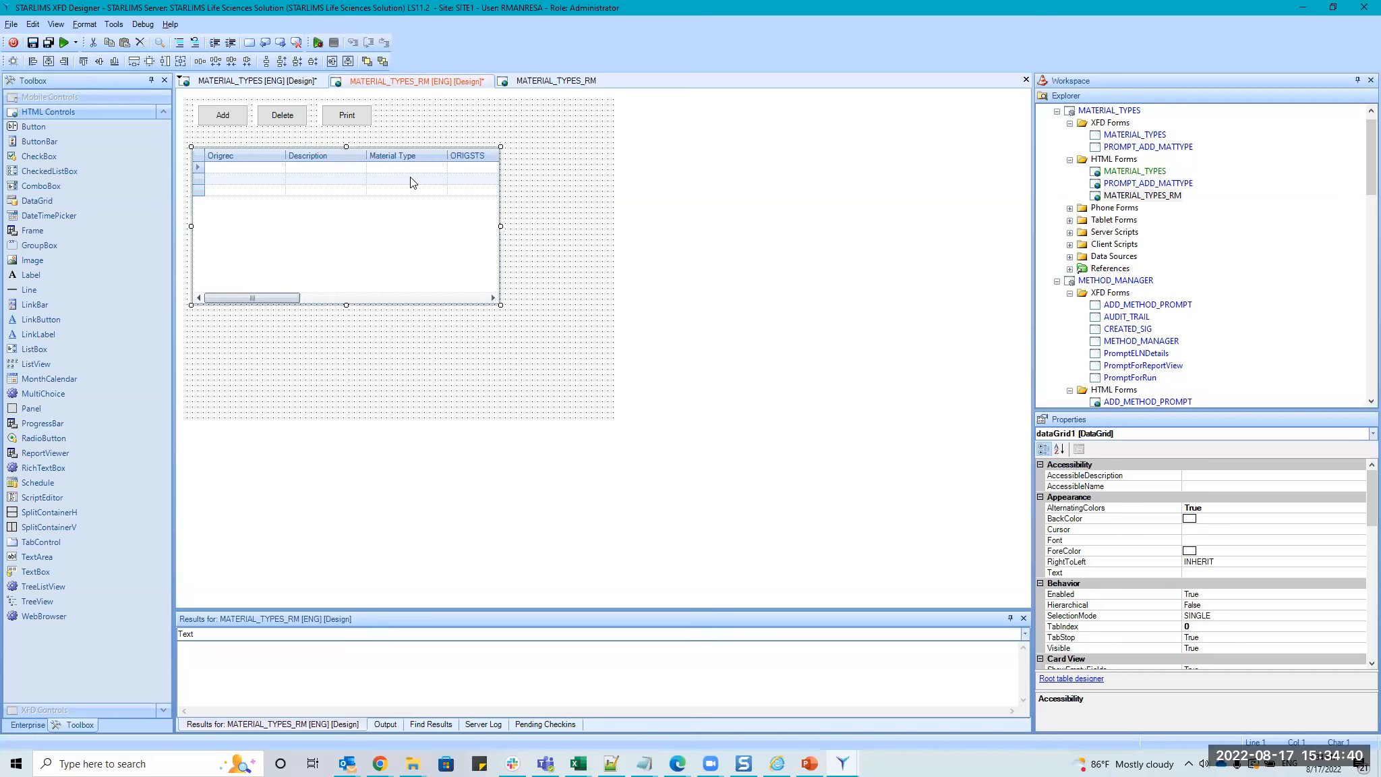
Set Form1's relative Layout property to VBOX and save the form.
{"action": "left_click", "coordinate": [519, 140]}
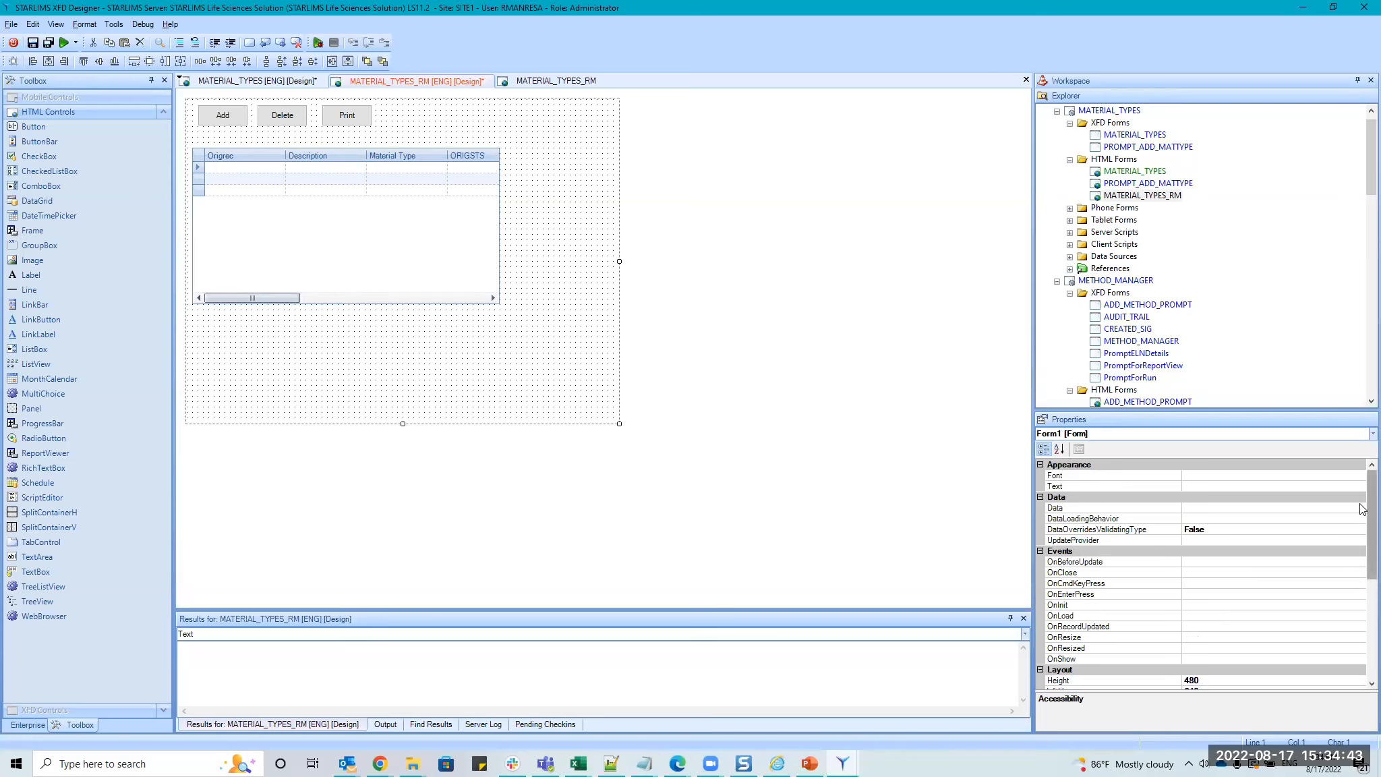
{"action": "left_click_drag", "start_coordinate": [1363, 510], "coordinate": [1166, 641]}
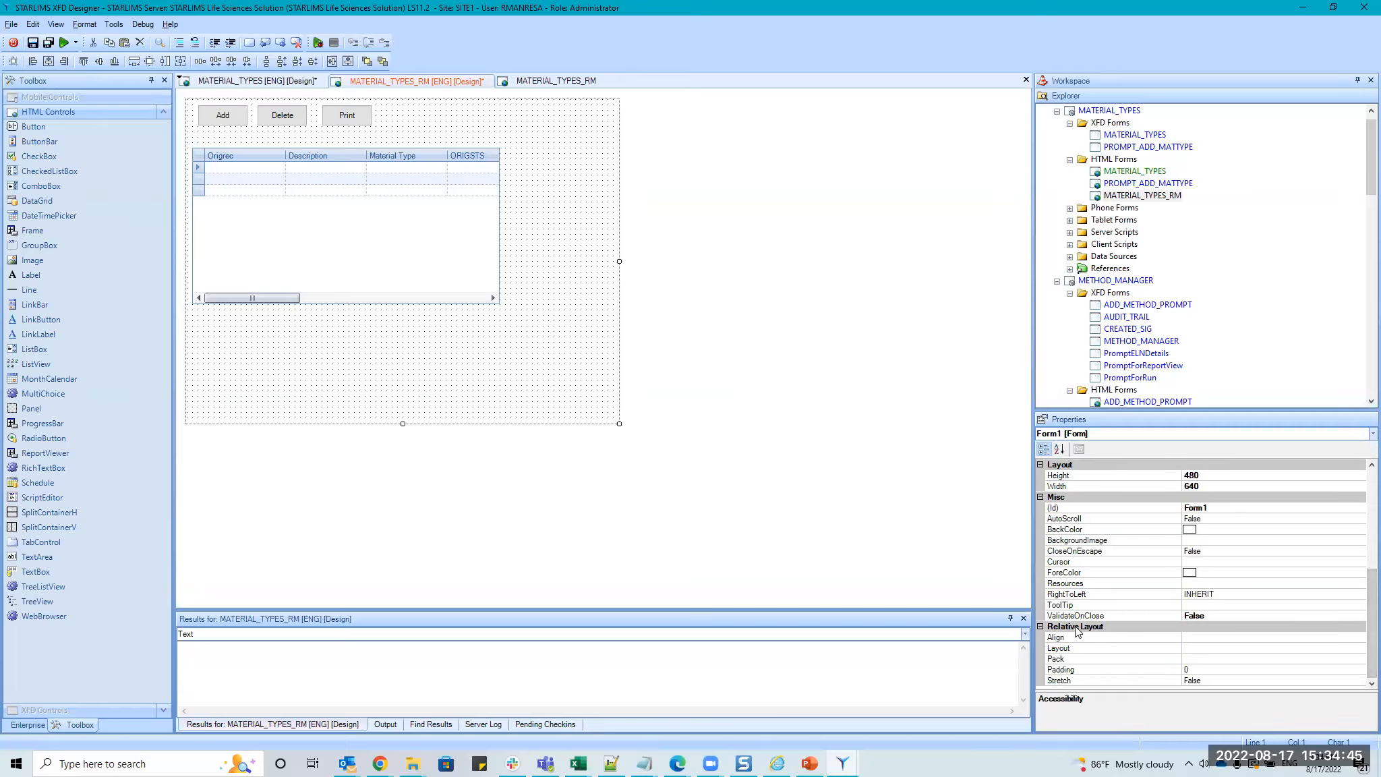
{"action": "left_click", "coordinate": [1335, 638]}
{"action": "left_click", "coordinate": [1358, 637]}
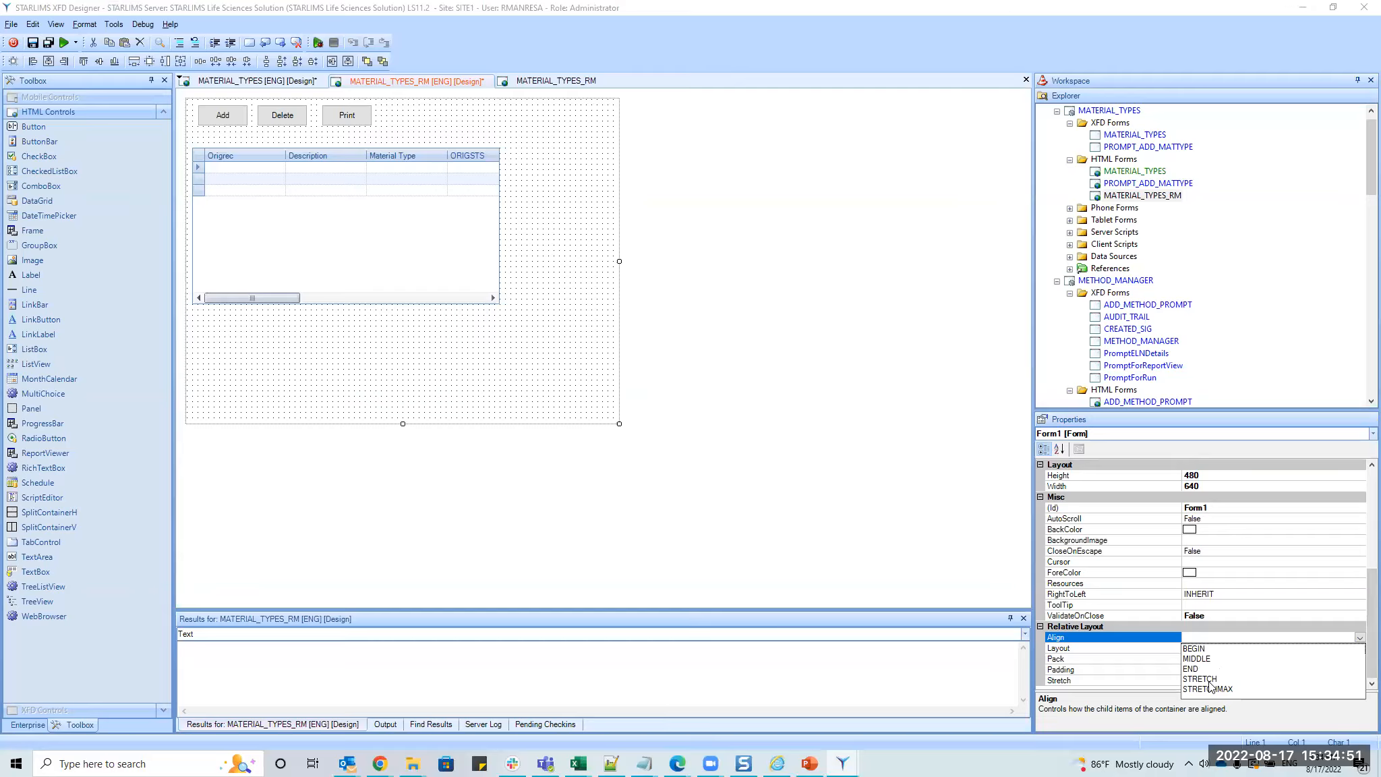
{"action": "left_click", "coordinate": [1101, 650]}
{"action": "left_click", "coordinate": [1341, 649]}
{"action": "left_click", "coordinate": [1359, 649]}
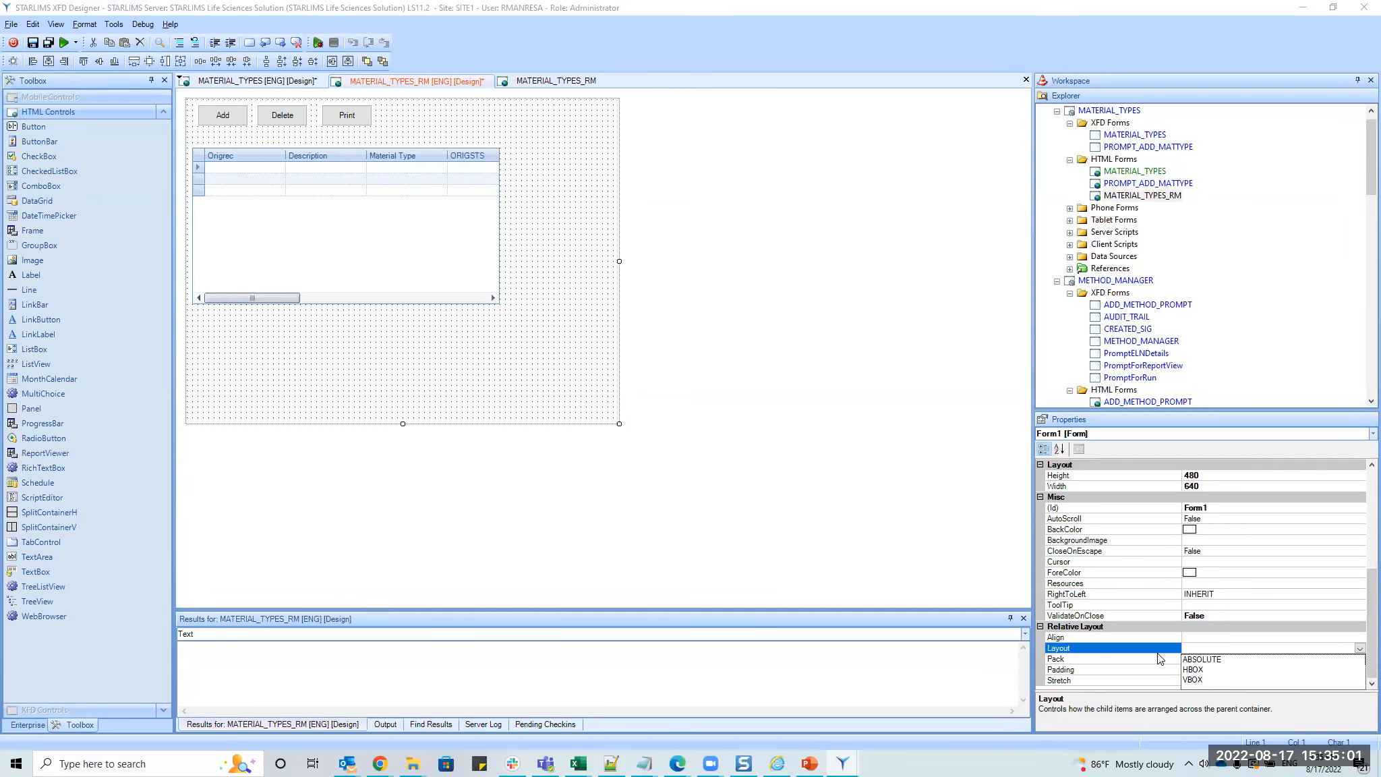
{"action": "left_click", "coordinate": [1197, 680]}
{"action": "left_click", "coordinate": [33, 43]}
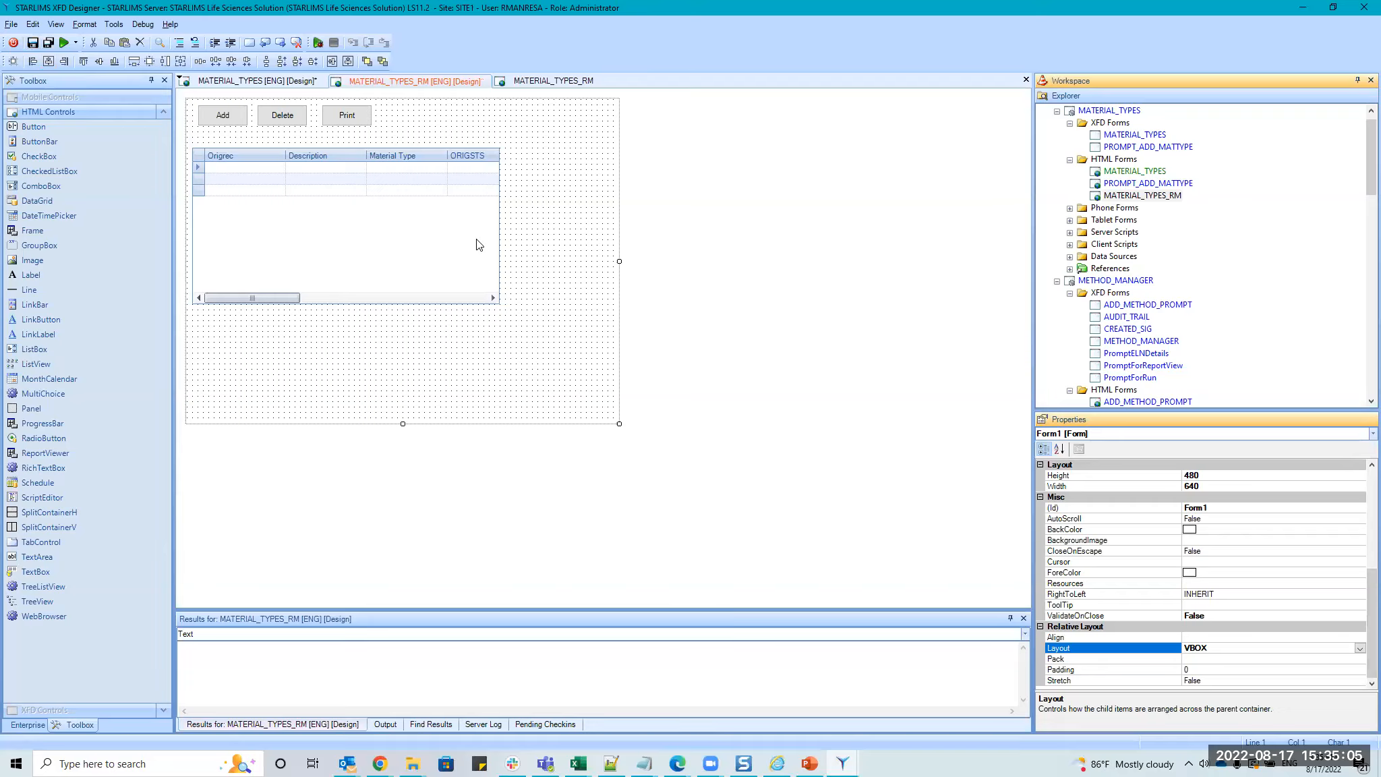
Set the form's Stretch property to True, save it, and reload the form in Chrome.
{"action": "double_click", "coordinate": [1096, 678]}
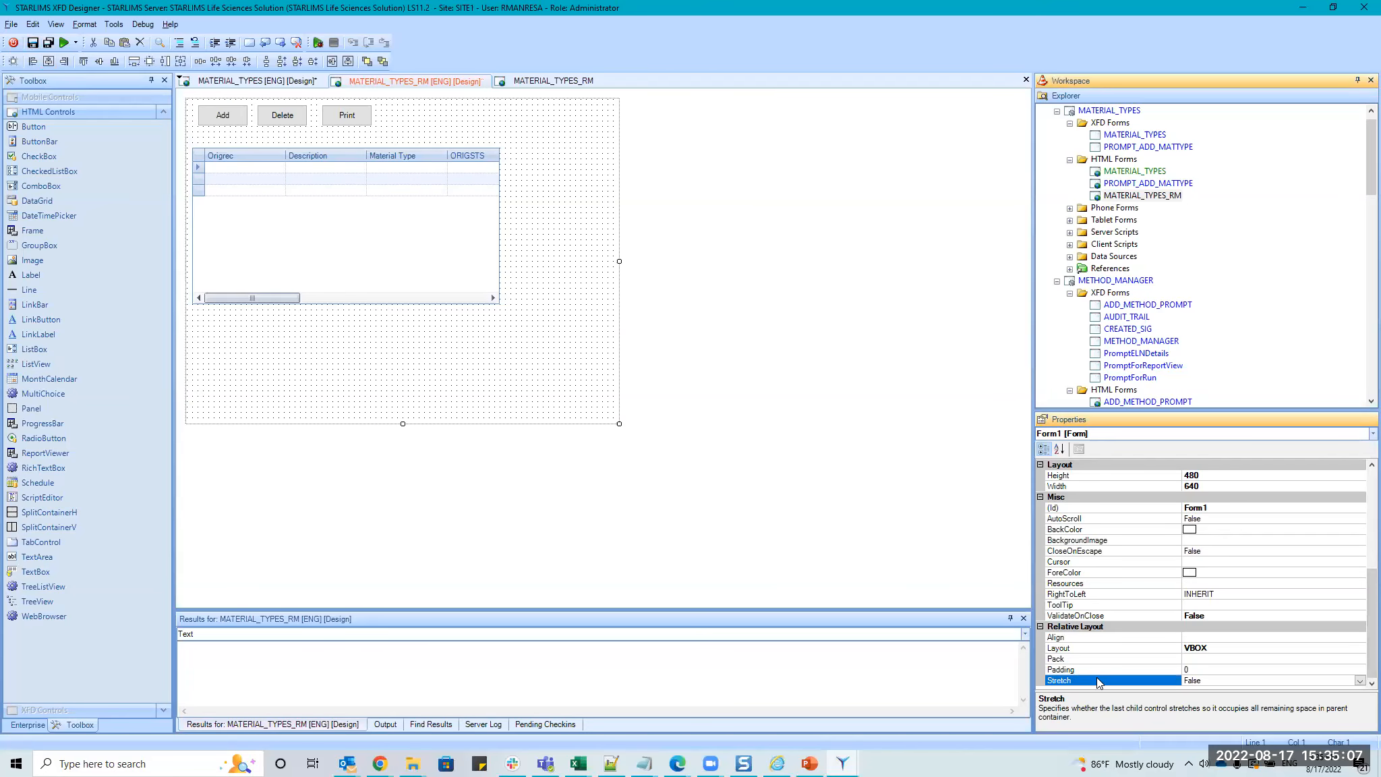
{"action": "left_click", "coordinate": [32, 42]}
{"action": "key", "text": "alt+Tab"}
{"action": "key", "text": "F5"}
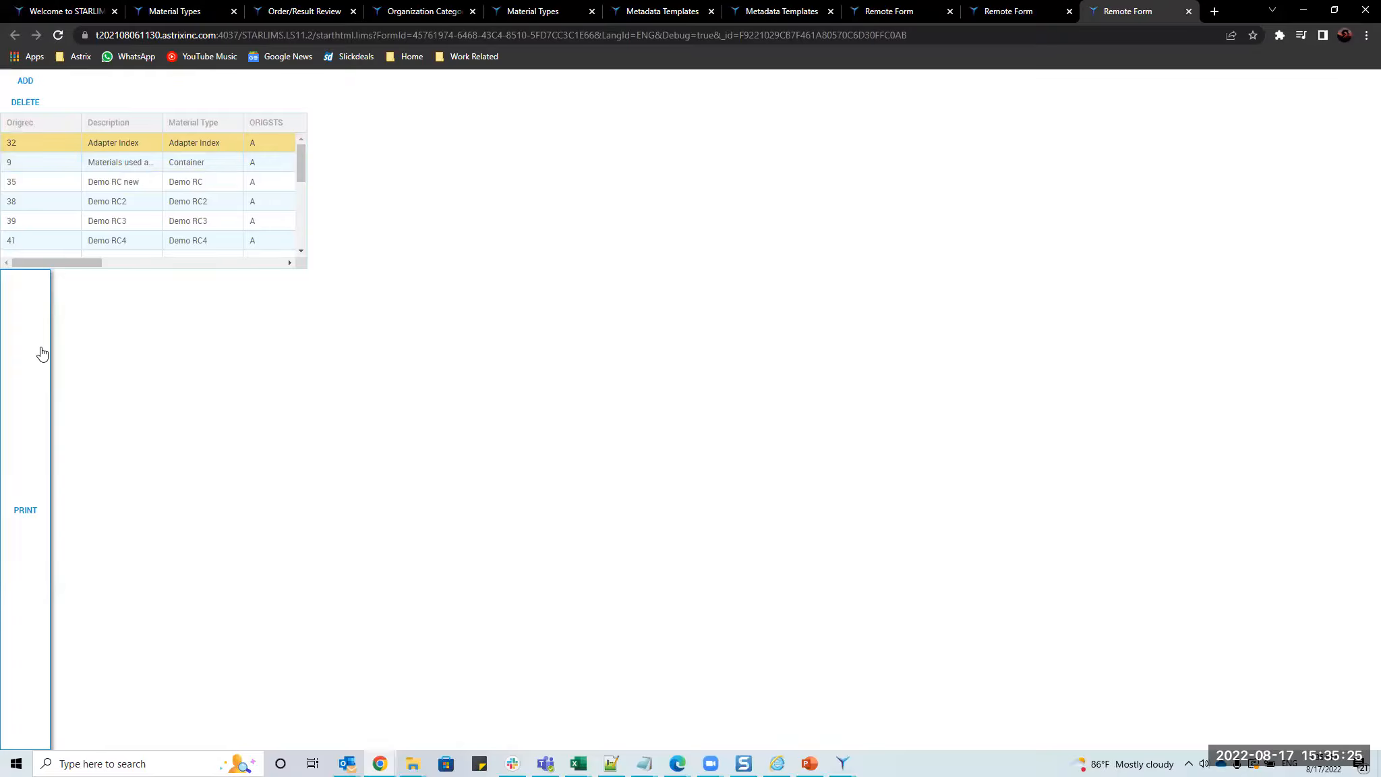
Switch back to XFD Designer, move the Print button slightly closer to the Delete button, and save the form.
{"action": "key", "text": "alt+Tab"}
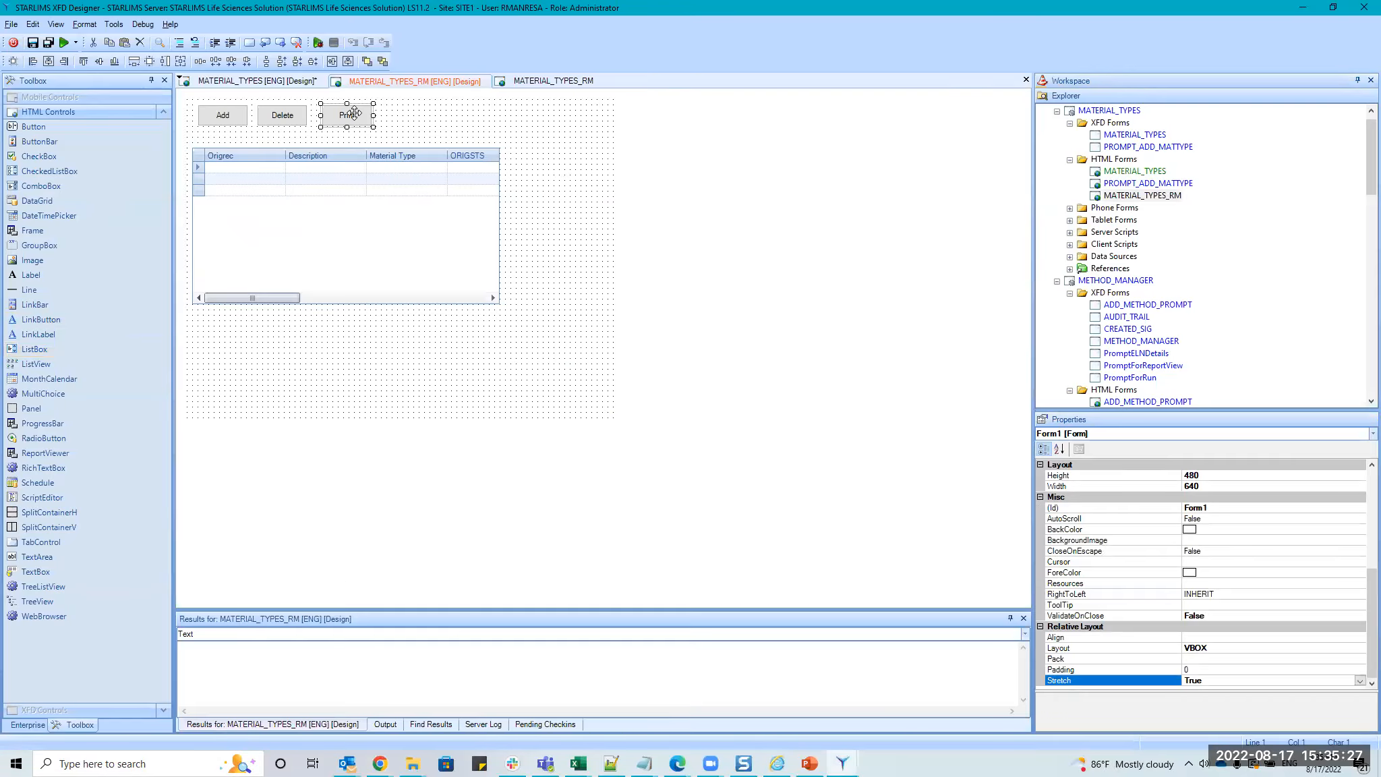
{"action": "left_click", "coordinate": [258, 336]}
{"action": "mouse_move", "coordinate": [345, 116]}
{"action": "left_mouse_down"}
{"action": "mouse_move", "coordinate": [221, 337]}
{"action": "mouse_move", "coordinate": [363, 135]}
{"action": "mouse_move", "coordinate": [347, 118]}
{"action": "left_mouse_up"}
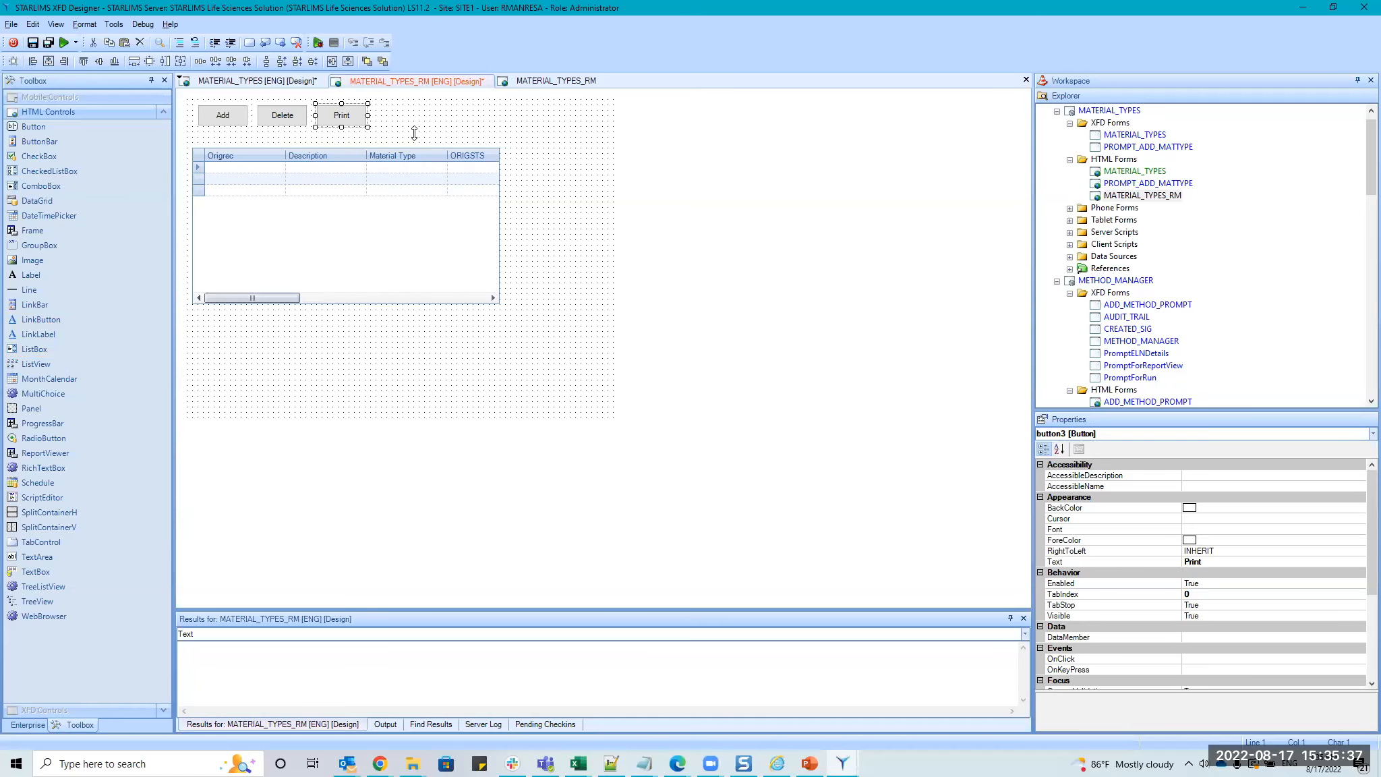
{"action": "left_click", "coordinate": [33, 44]}
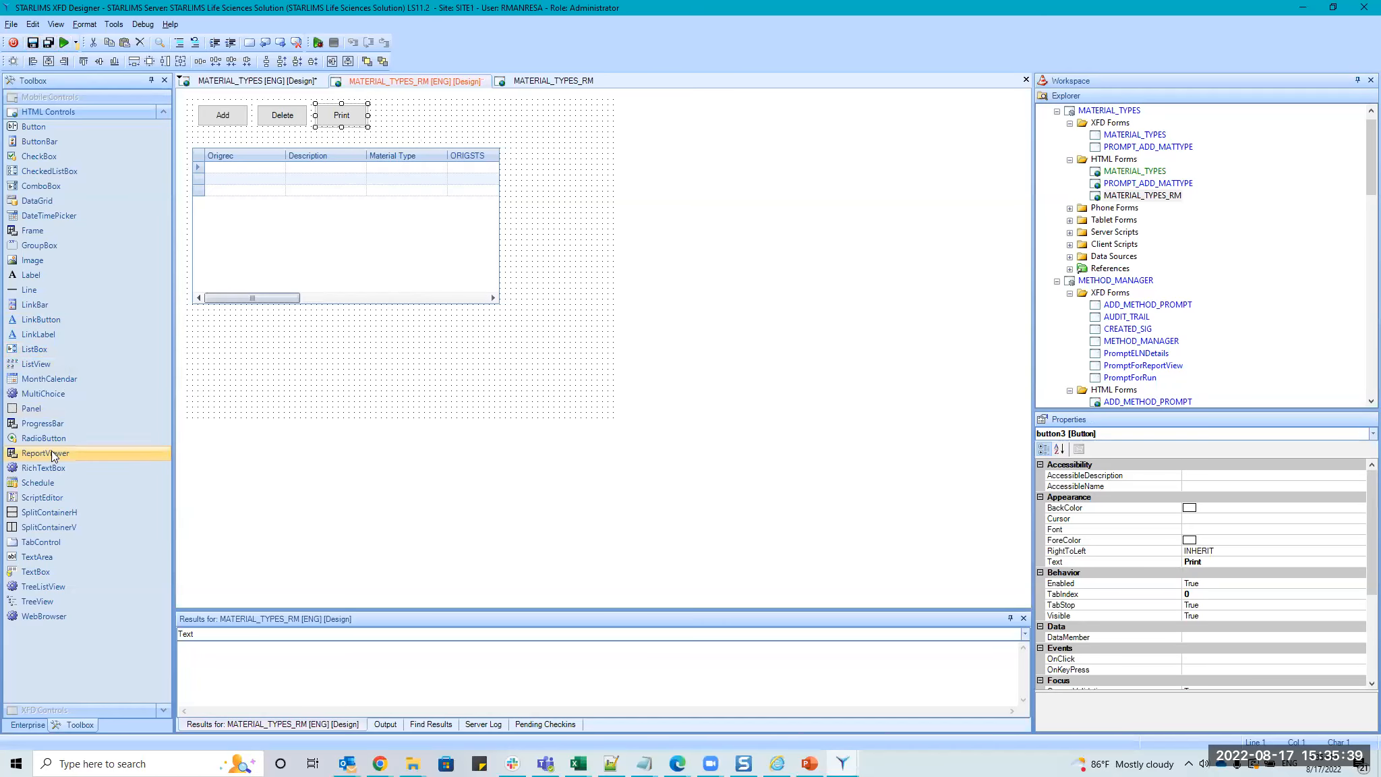
Add a wide, low panel above the data grid and place the Add, Delete and Print buttons inside it.
{"action": "left_click", "coordinate": [44, 408]}
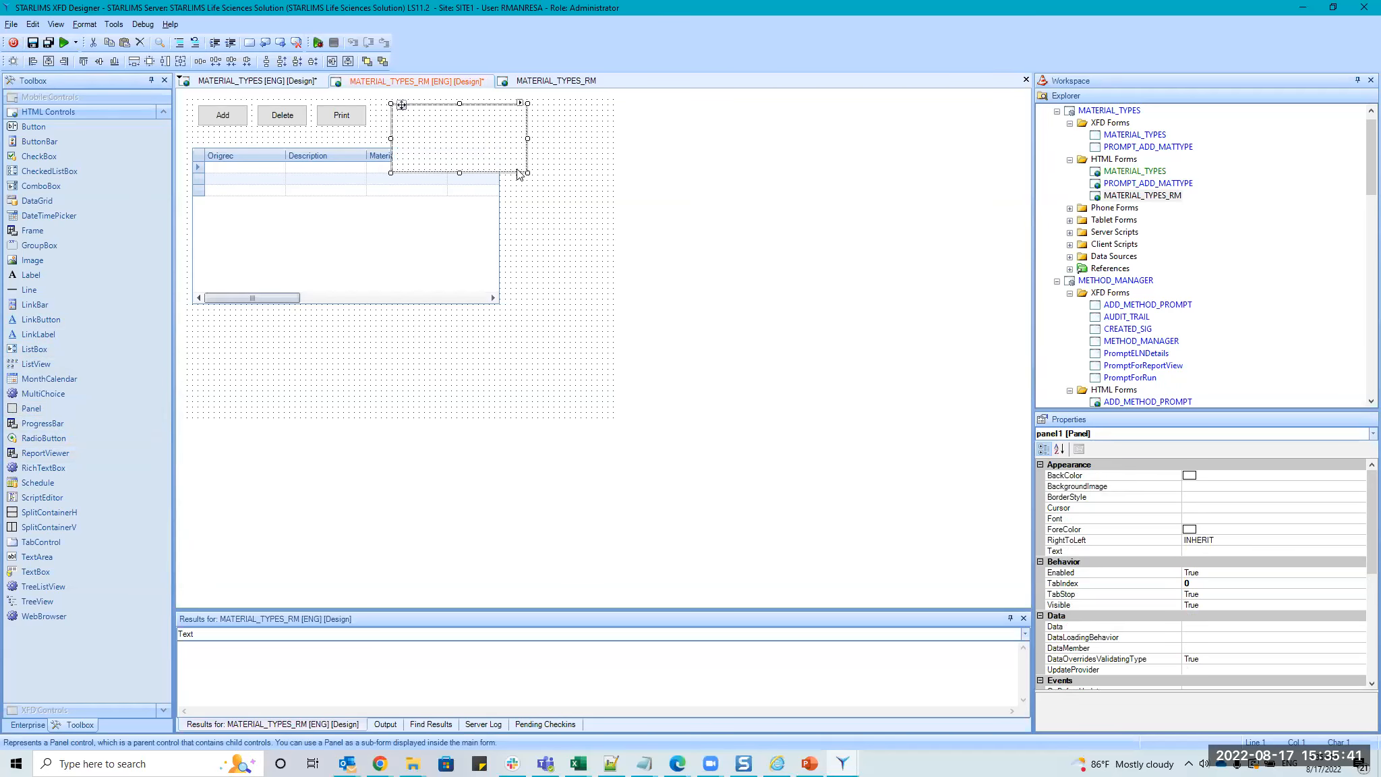
{"action": "left_click_drag", "start_coordinate": [528, 173], "coordinate": [558, 137]}
{"action": "left_click", "coordinate": [340, 137]}
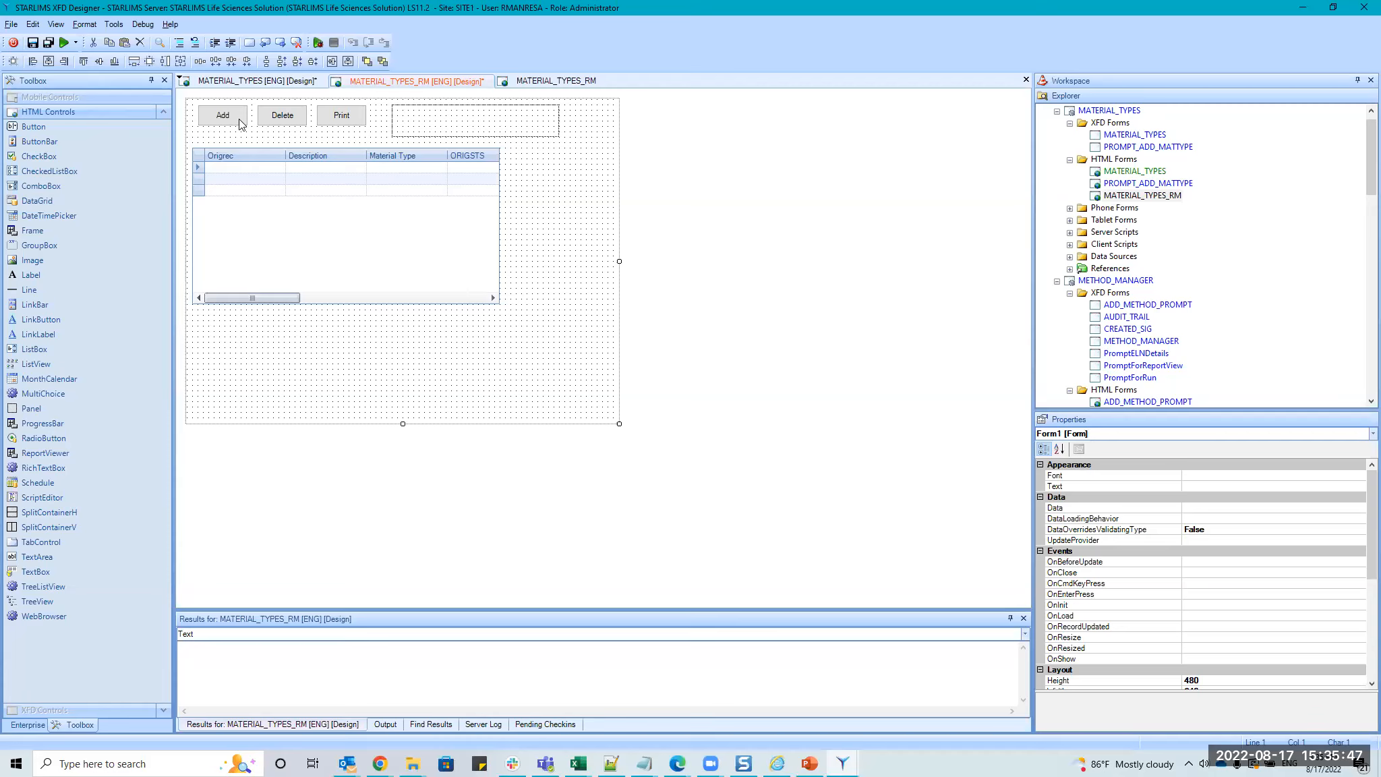
{"action": "left_click_drag", "start_coordinate": [342, 139], "coordinate": [215, 116]}
{"action": "left_click", "coordinate": [403, 120]}
{"action": "left_click_drag", "start_coordinate": [373, 116], "coordinate": [522, 116]}
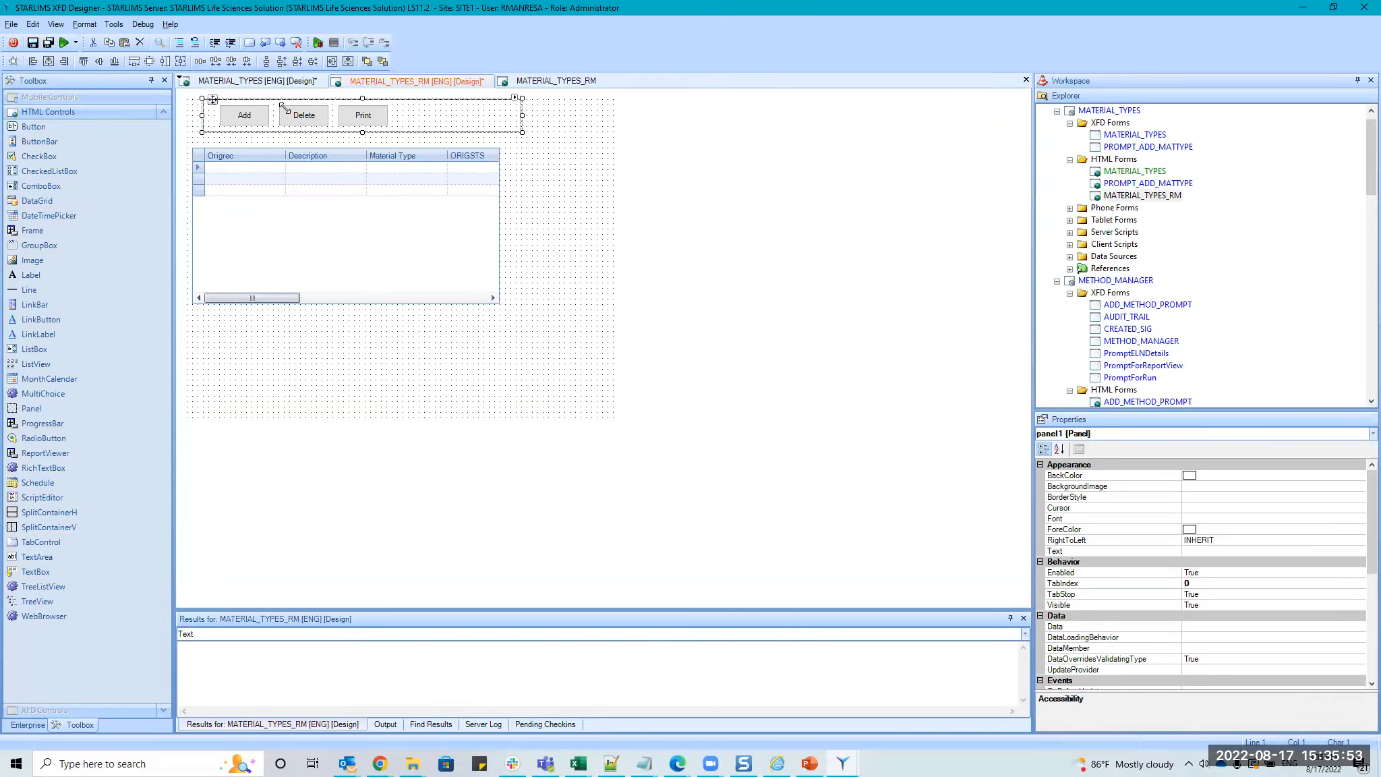
Save the form with the new button panel and reload it in Chrome.
{"action": "key", "text": "ctrl+s"}
{"action": "key", "text": "alt+Tab"}
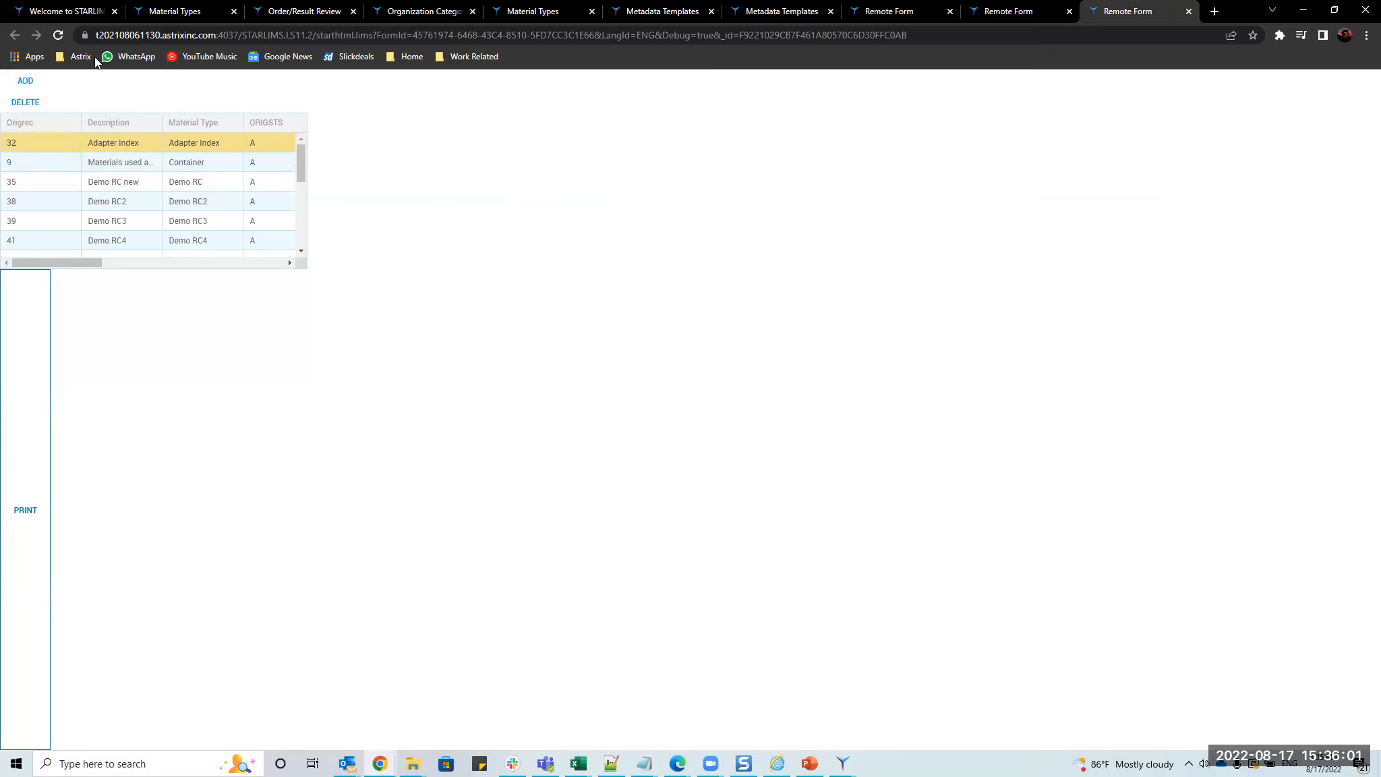
{"action": "left_click", "coordinate": [59, 36]}
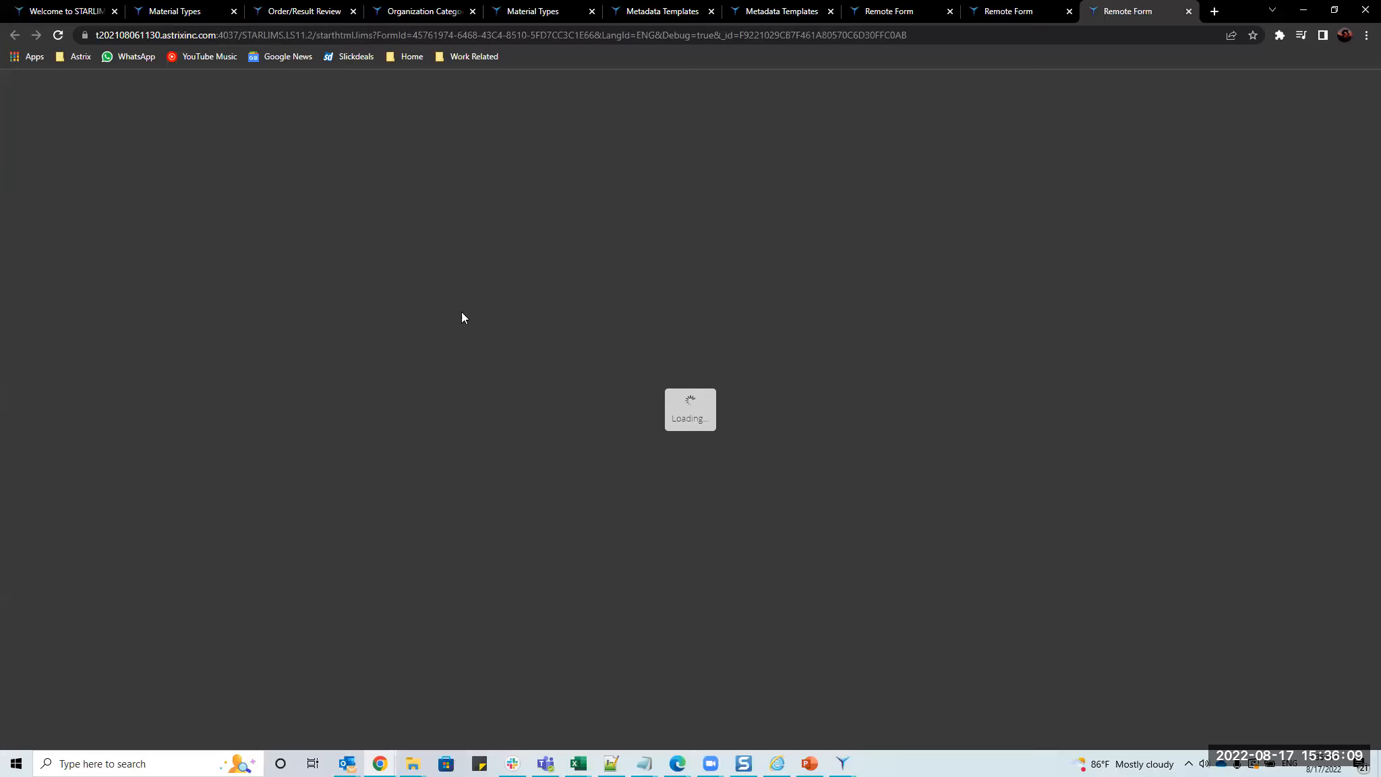
{"action": "key", "text": "alt+Tab"}
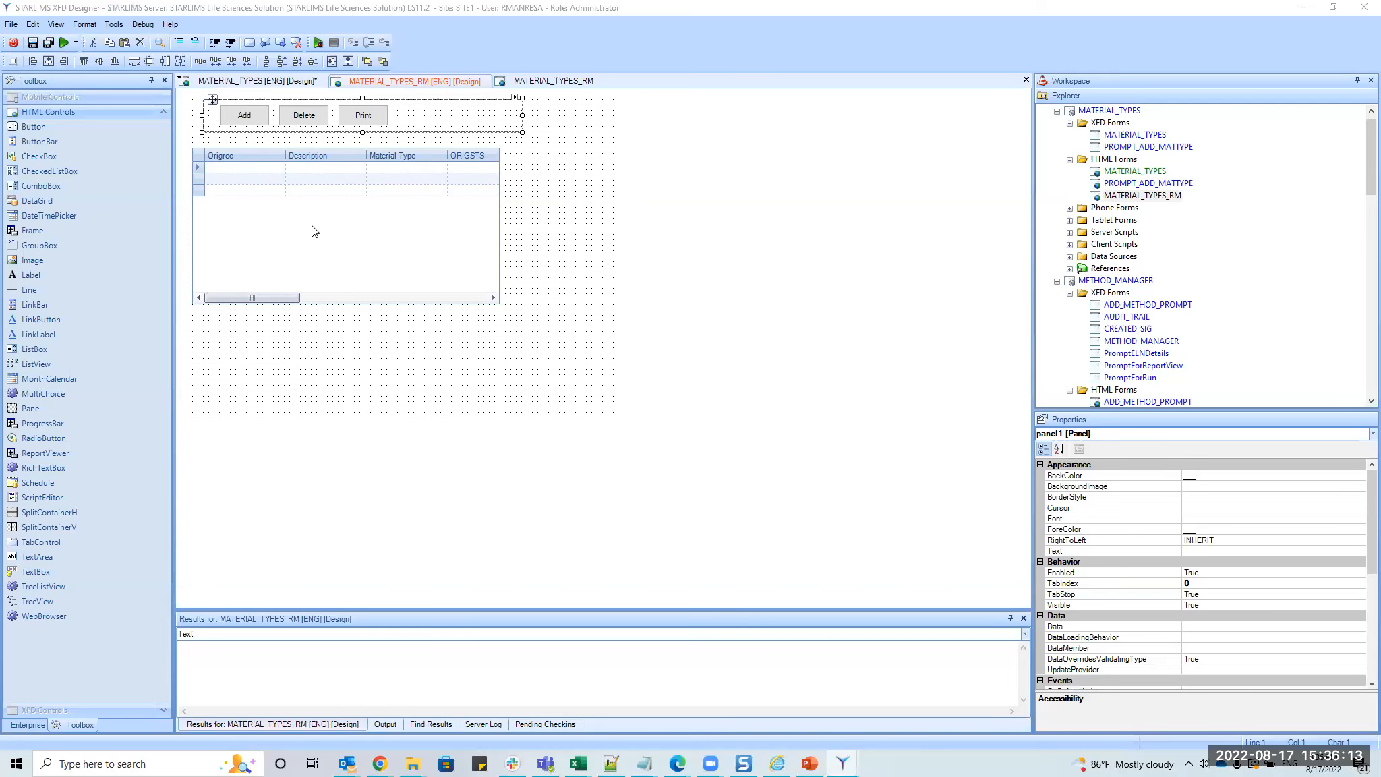
{"action": "key", "text": "alt+Tab"}
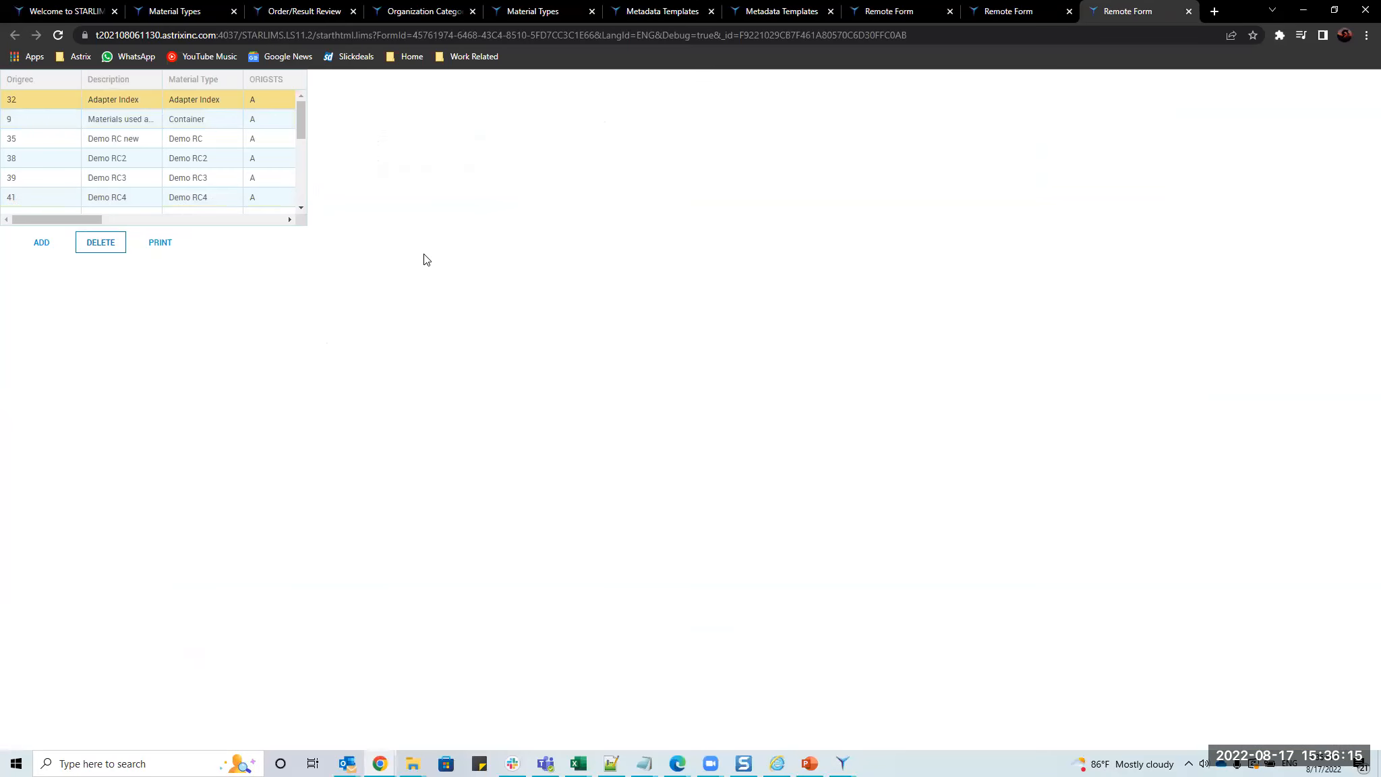
Check the button panel in XFD Designer, then switch to Chrome and reload the form.
{"action": "key", "text": "alt+Tab"}
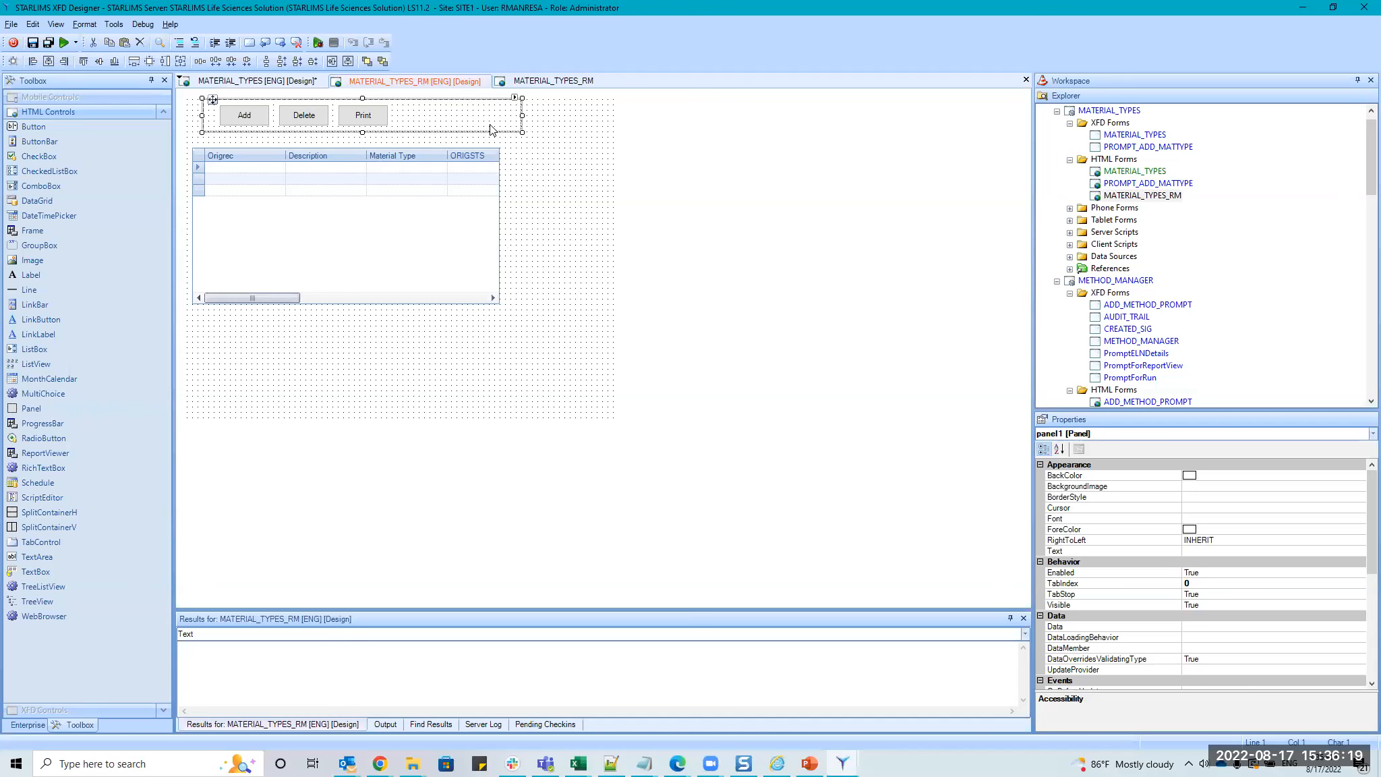
{"action": "left_click", "coordinate": [532, 199]}
{"action": "left_click", "coordinate": [482, 128]}
{"action": "key", "text": "alt+Tab"}
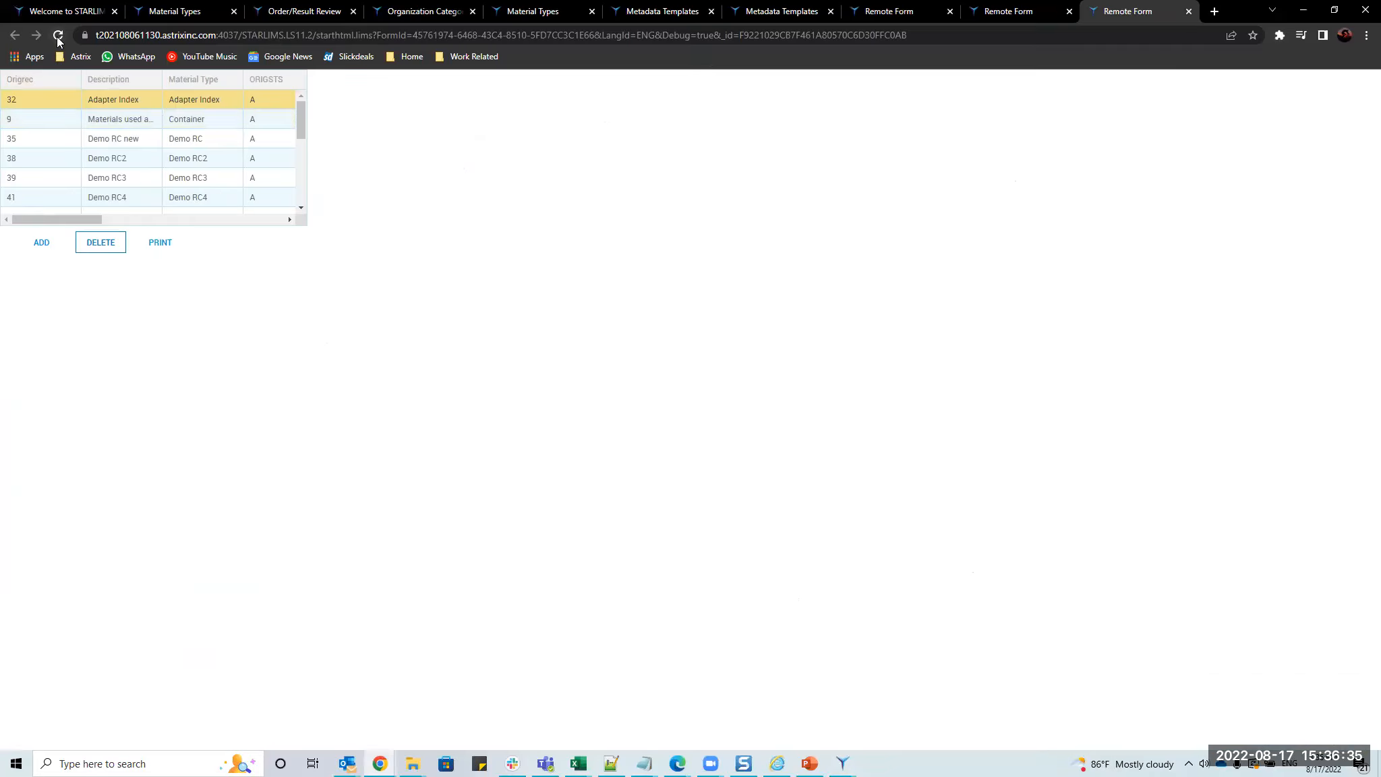
{"action": "left_click", "coordinate": [58, 37]}
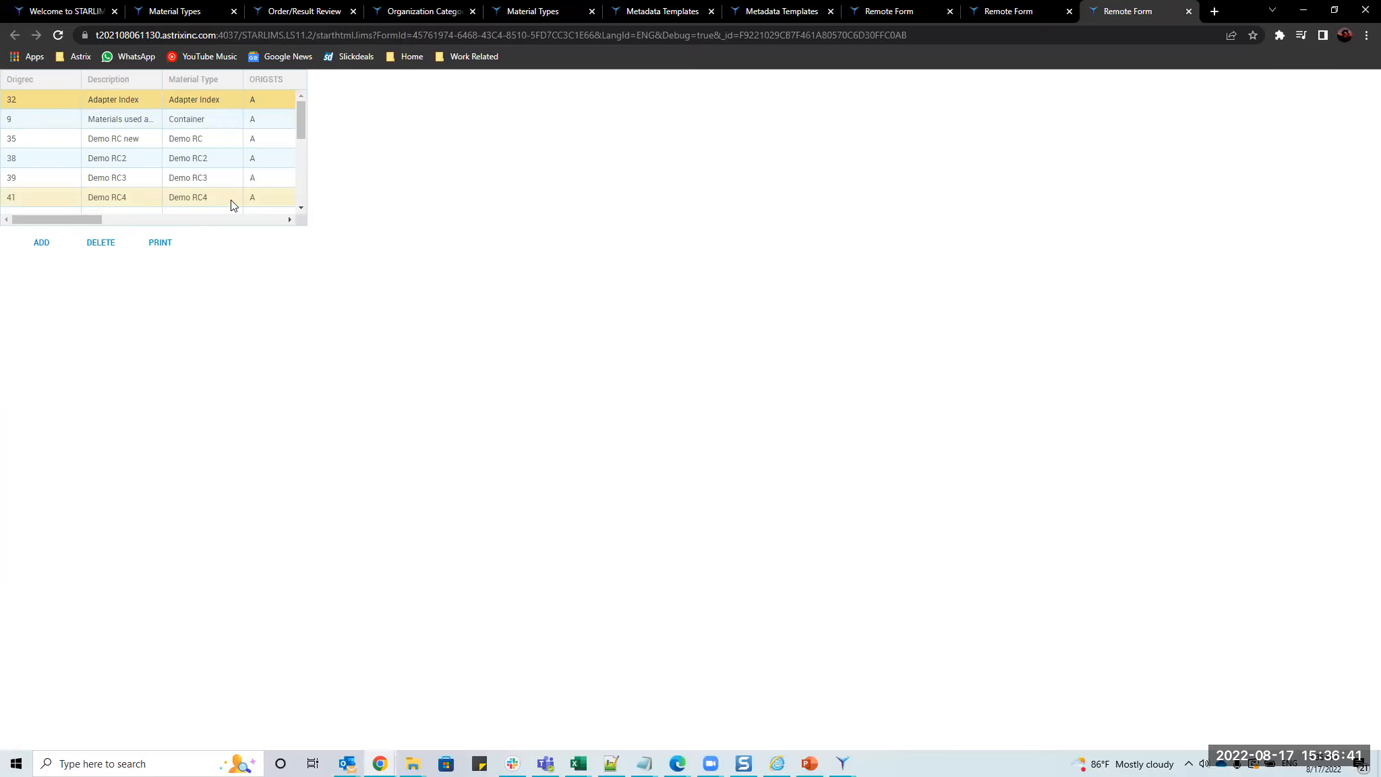
Switch to XFD Designer, save the form with its button panel, and reload it in Chrome.
{"action": "key", "text": "alt+Tab"}
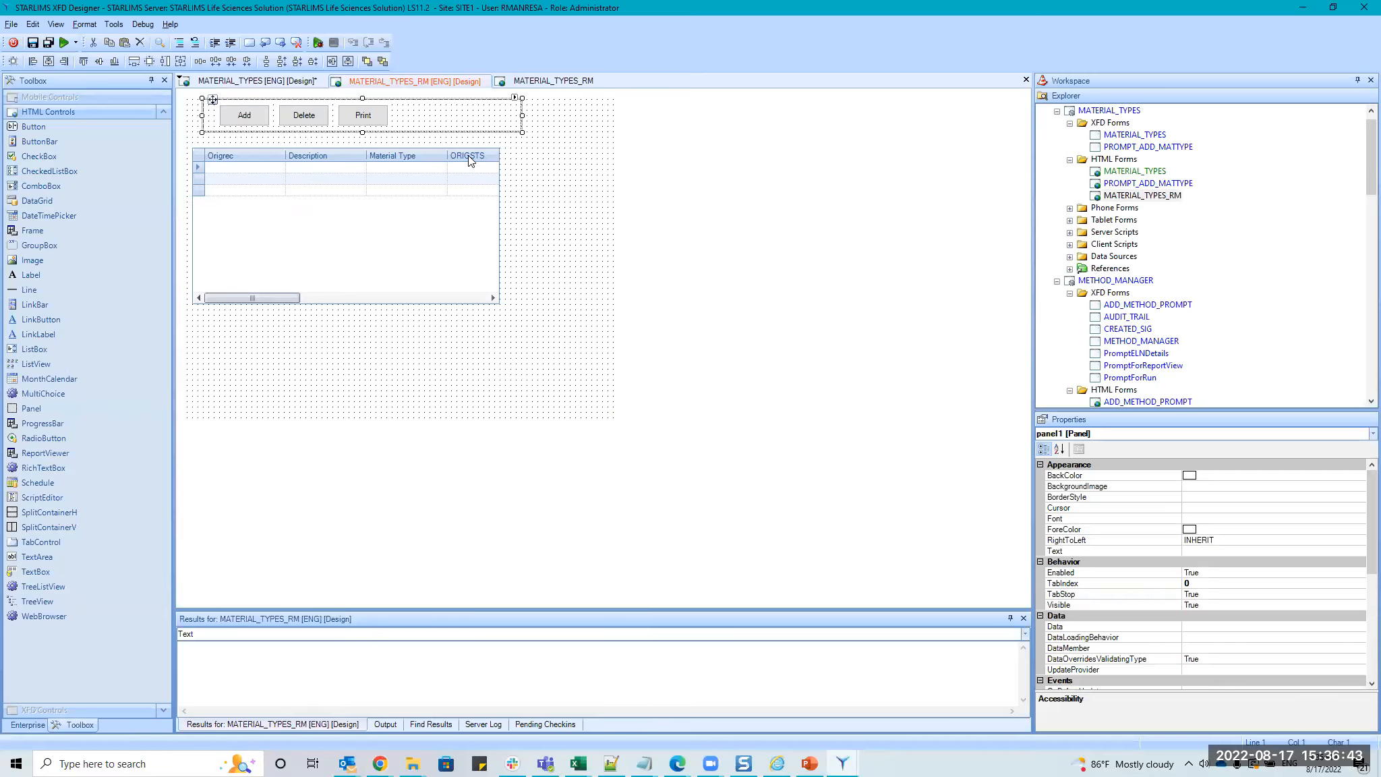
{"action": "left_click", "coordinate": [382, 59]}
{"action": "left_click", "coordinate": [33, 41]}
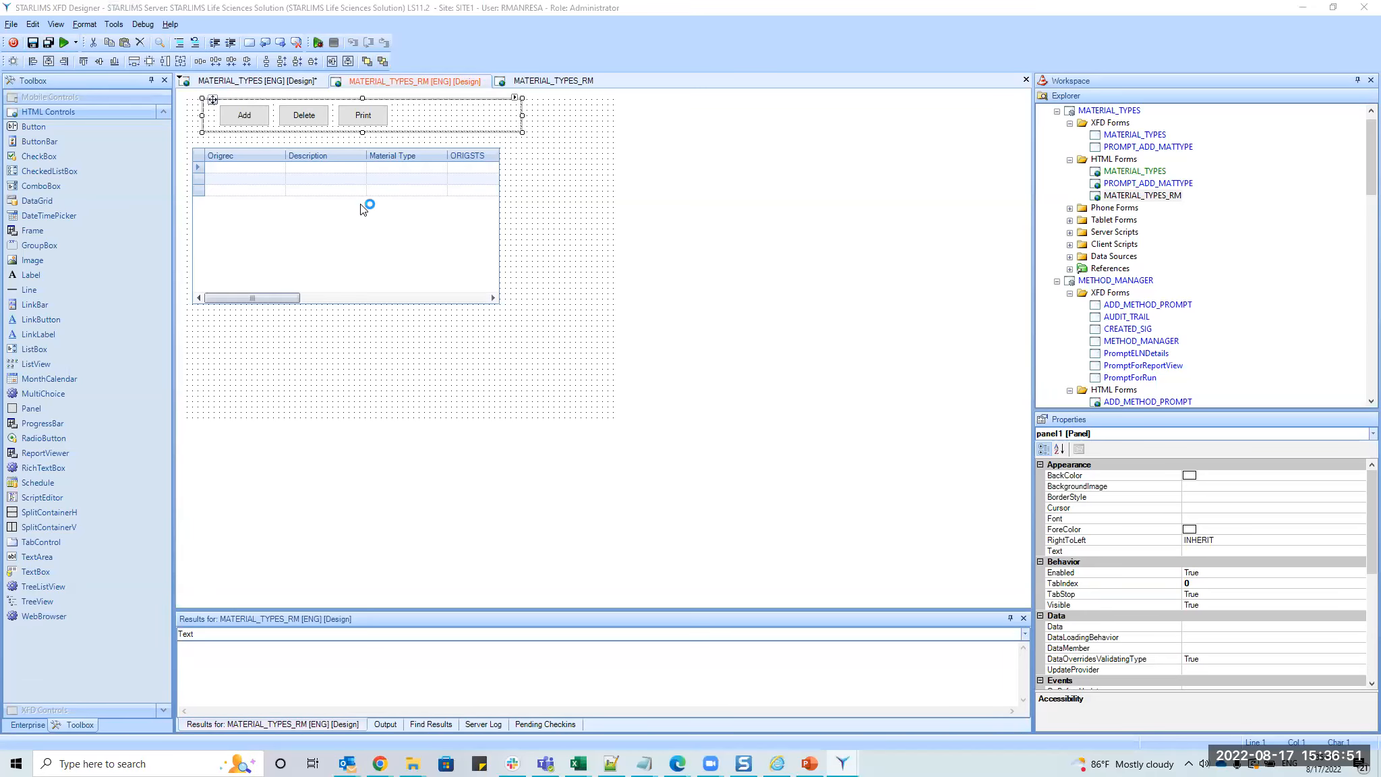
{"action": "key", "text": "alt+Tab"}
{"action": "left_click", "coordinate": [59, 35]}
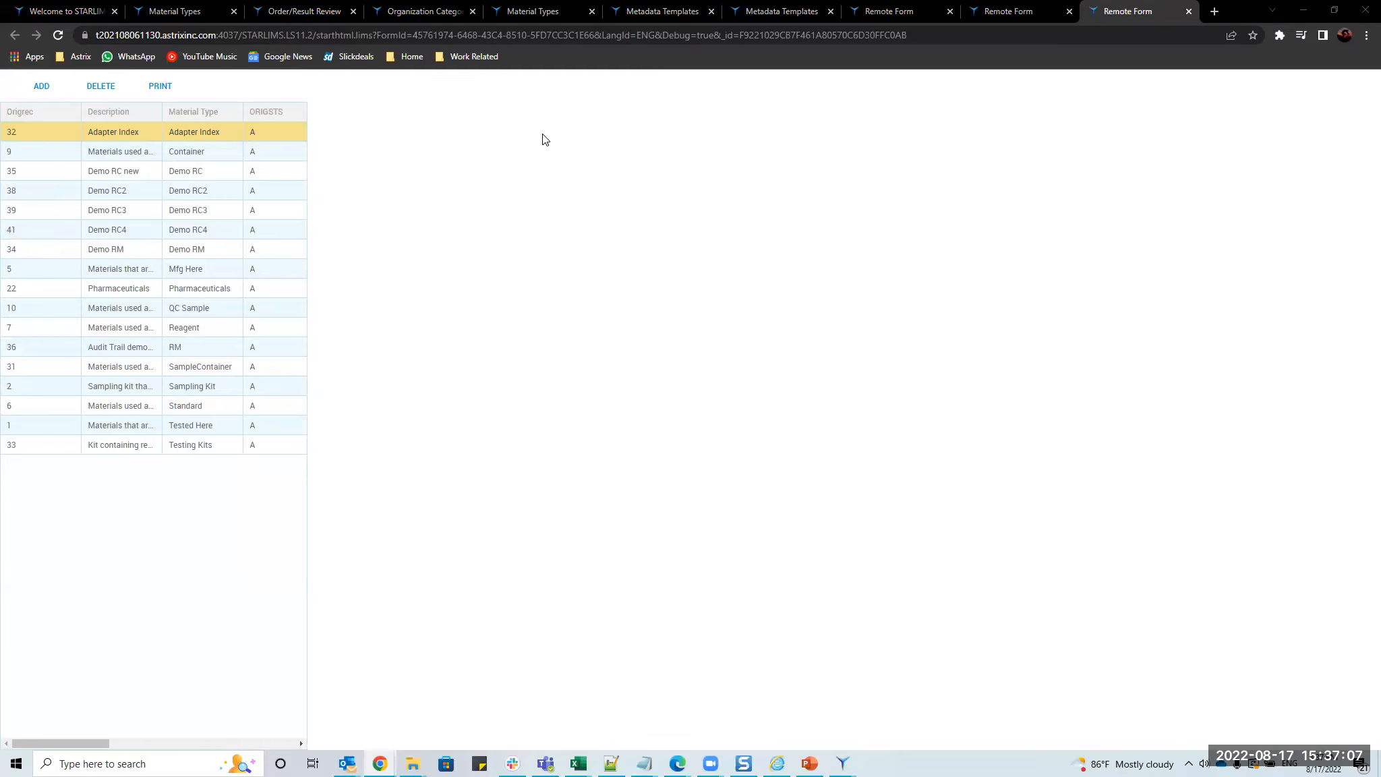
Switch to XFD Designer and view the available options for the form's Align property.
{"action": "key", "text": "alt+Tab"}
{"action": "left_click", "coordinate": [593, 157]}
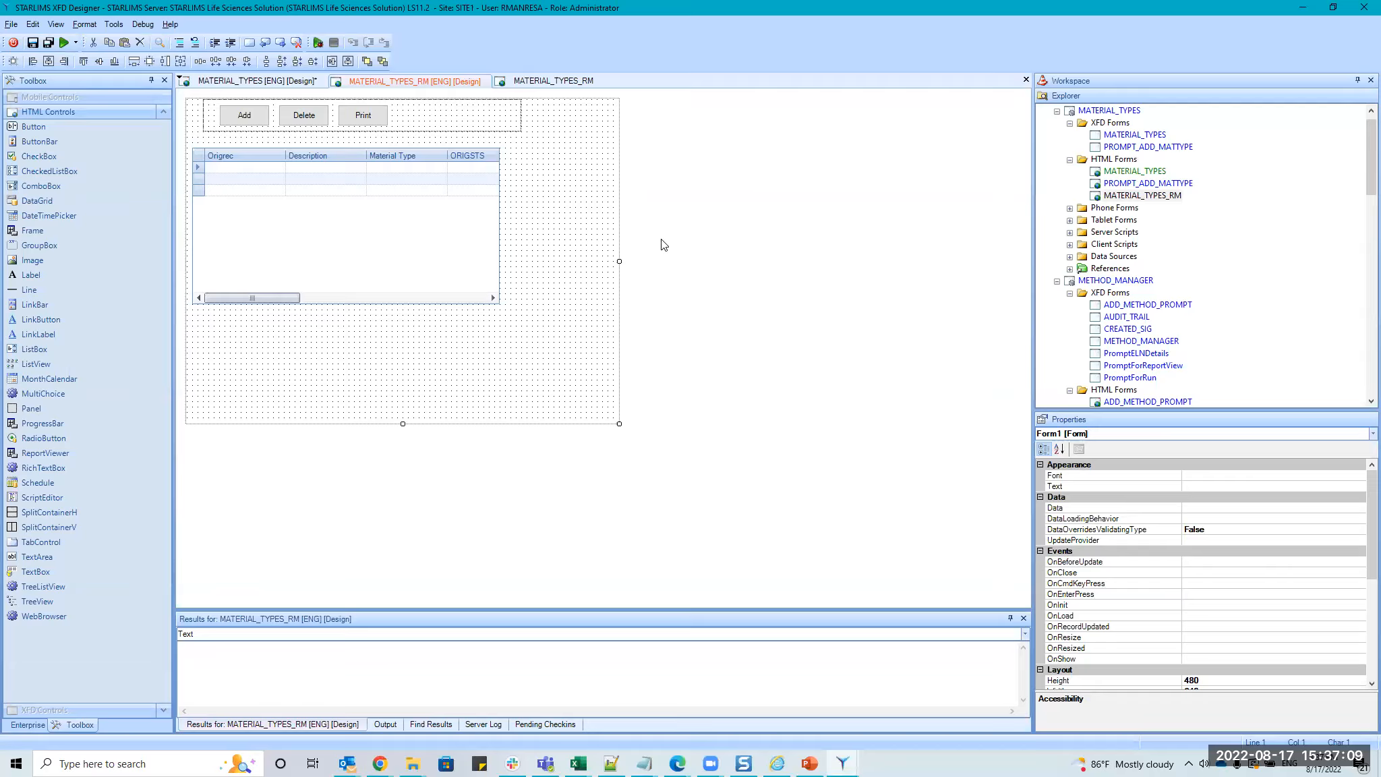
{"action": "scroll", "coordinate": [1360, 566], "scroll_direction": "down", "scroll_amount": 6}
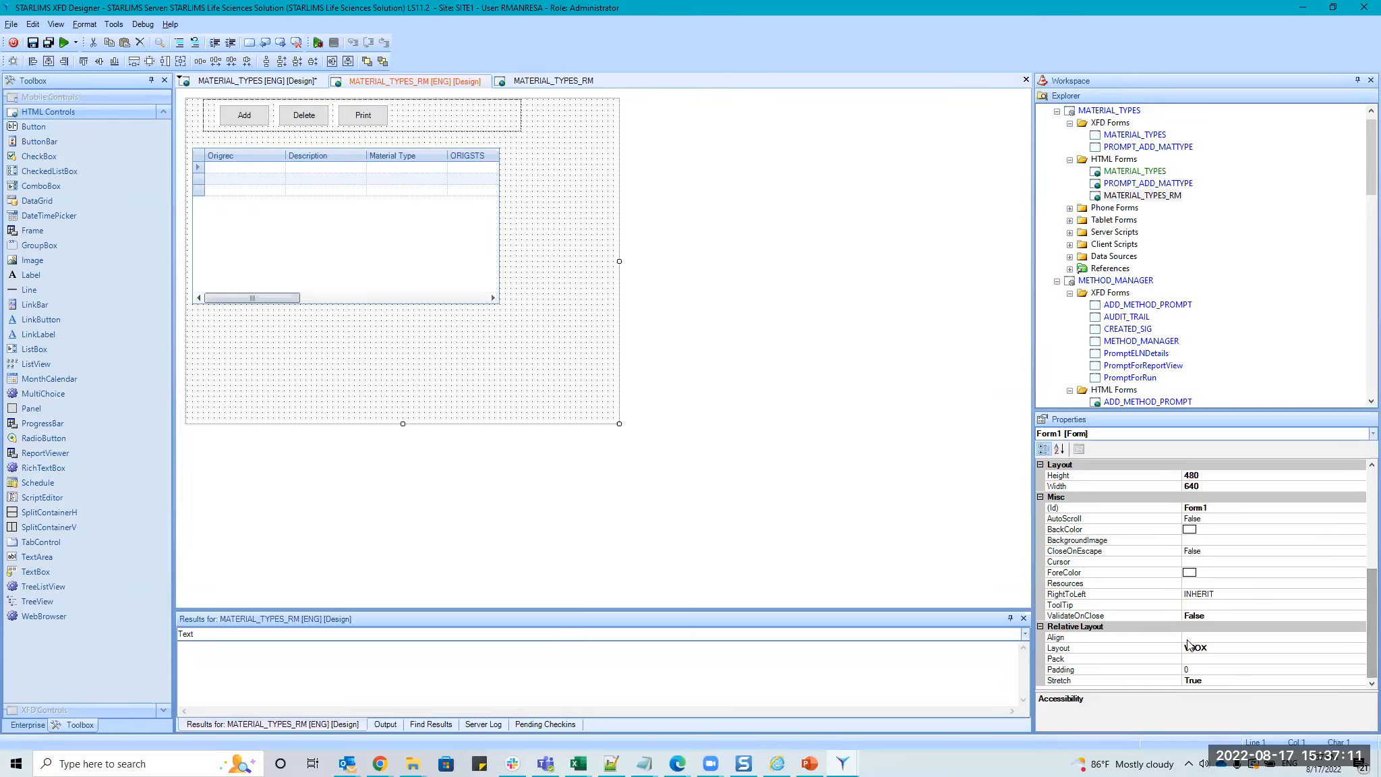
{"action": "left_click", "coordinate": [1352, 657]}
{"action": "left_click", "coordinate": [1341, 637]}
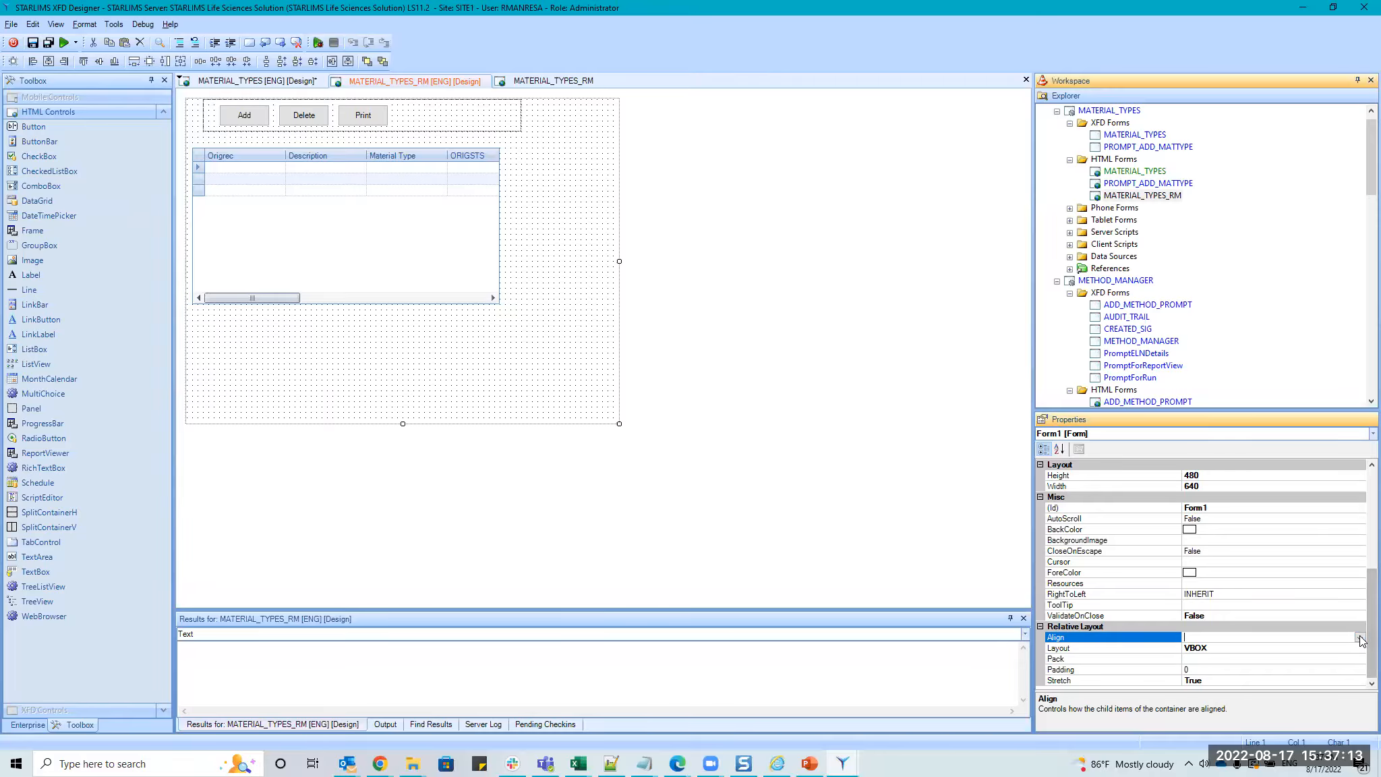
{"action": "left_click", "coordinate": [1359, 637]}
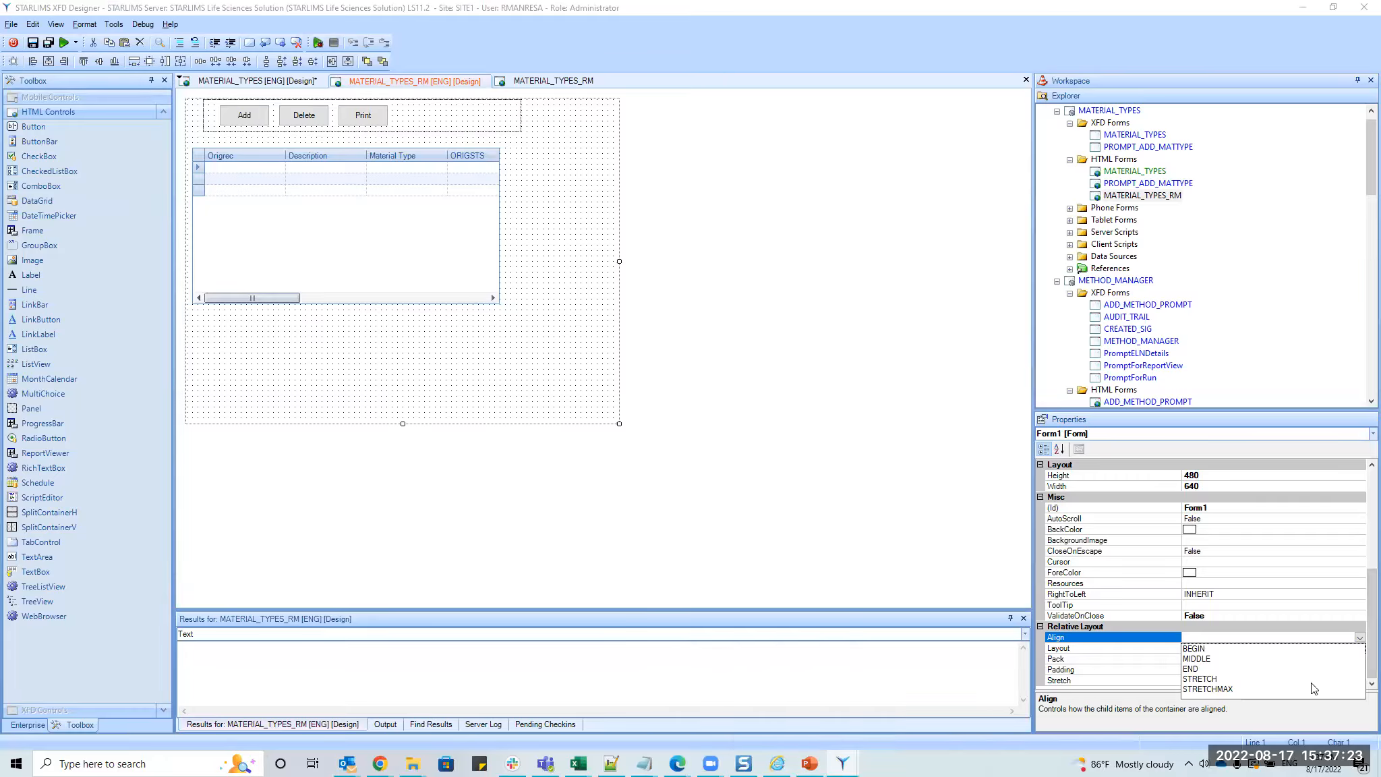
{"action": "left_click", "coordinate": [536, 167]}
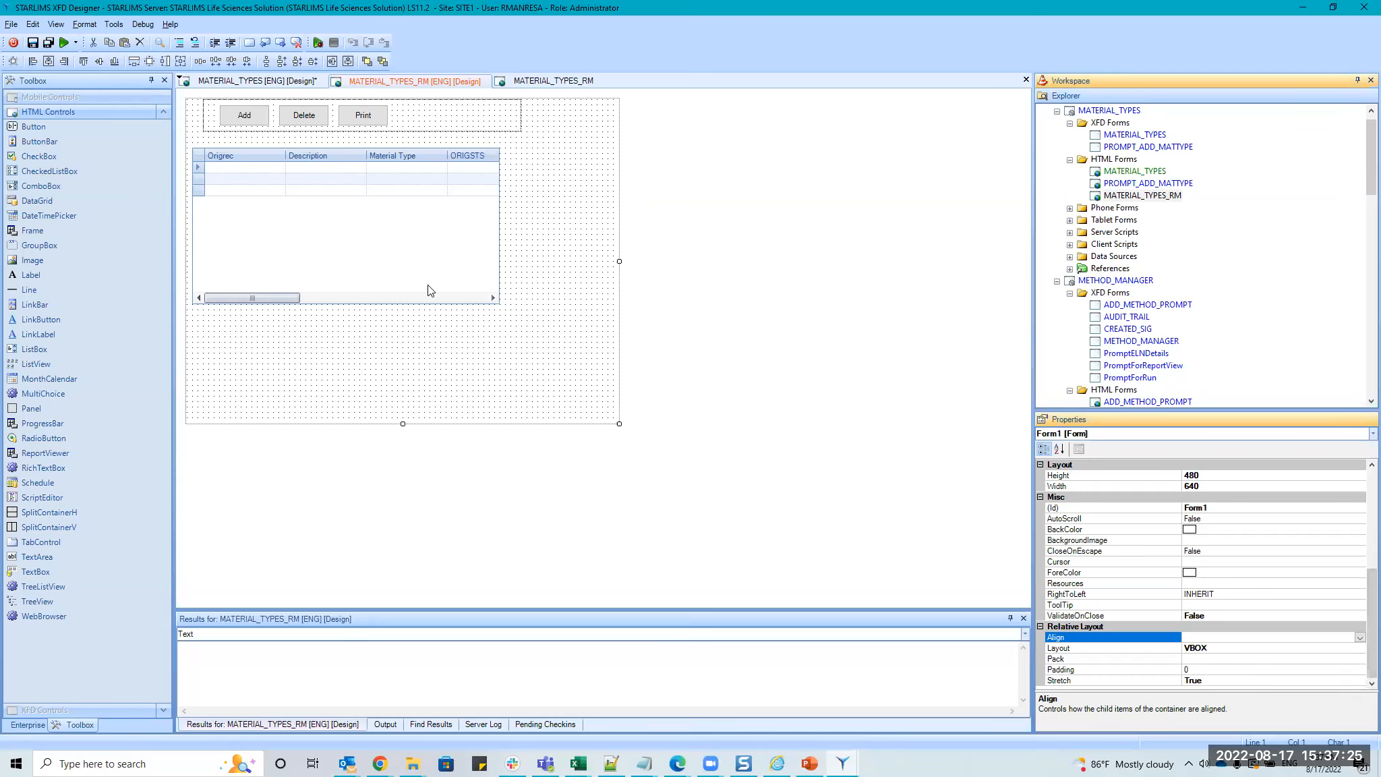
Review the form's button row in Chrome, then save all open forms in XFD Designer and select the button panel.
{"action": "mouse_move", "coordinate": [381, 764]}
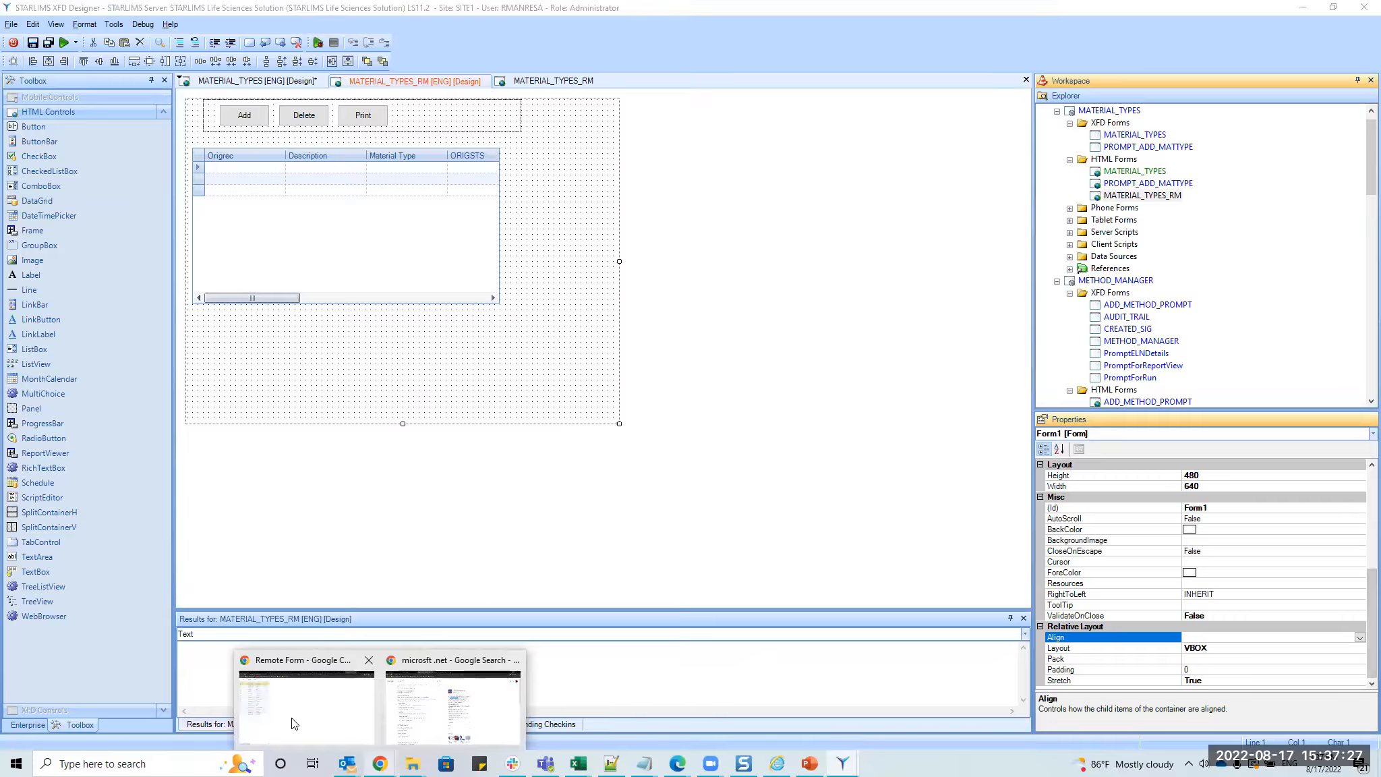
{"action": "left_click", "coordinate": [294, 724]}
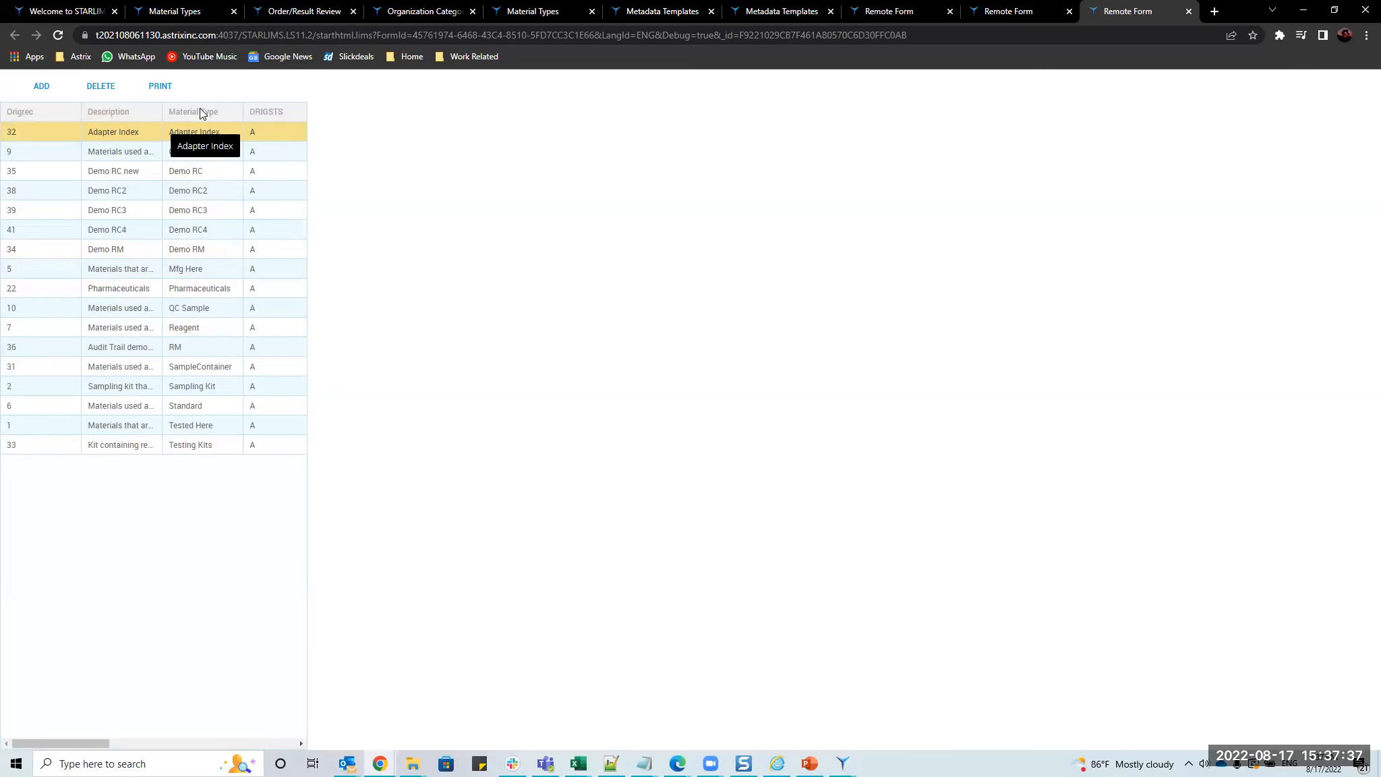
{"action": "key", "text": "alt+Tab"}
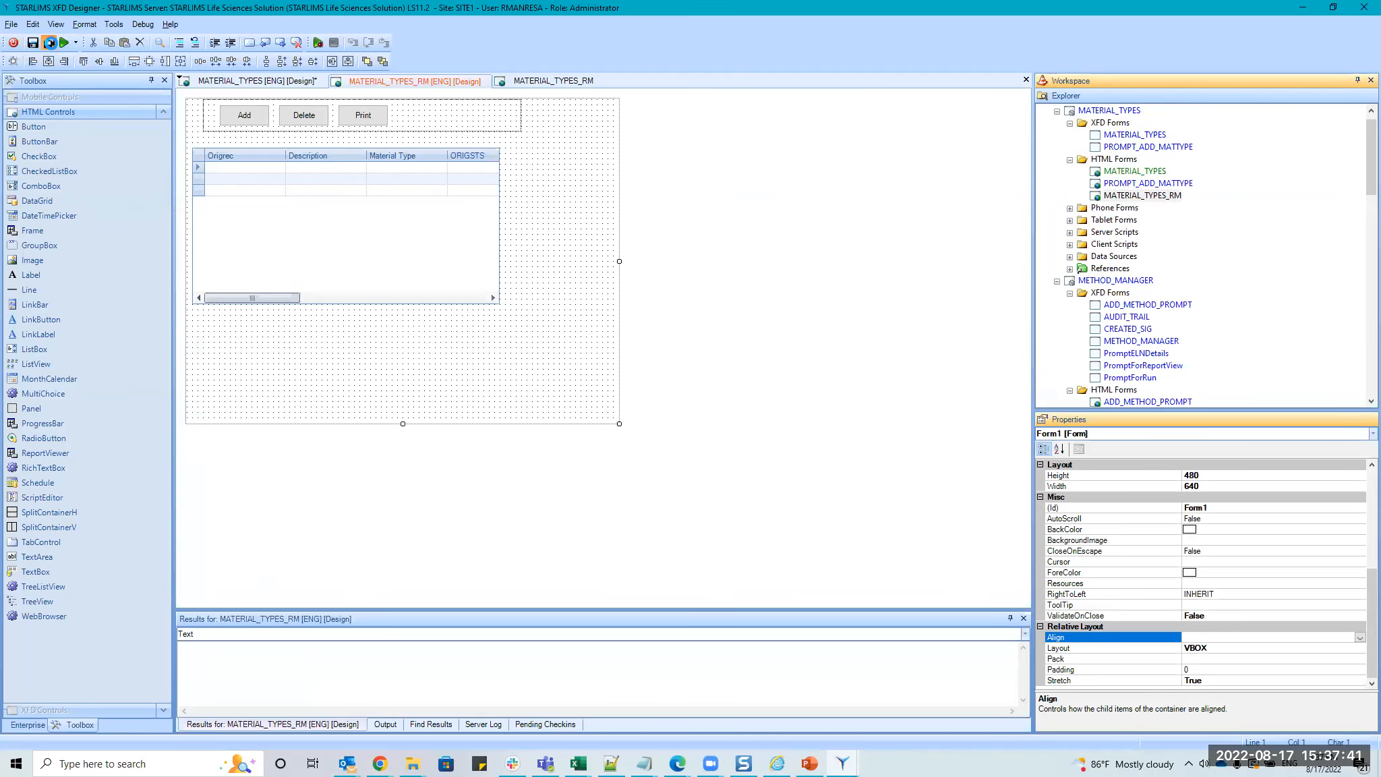
{"action": "left_click", "coordinate": [421, 121]}
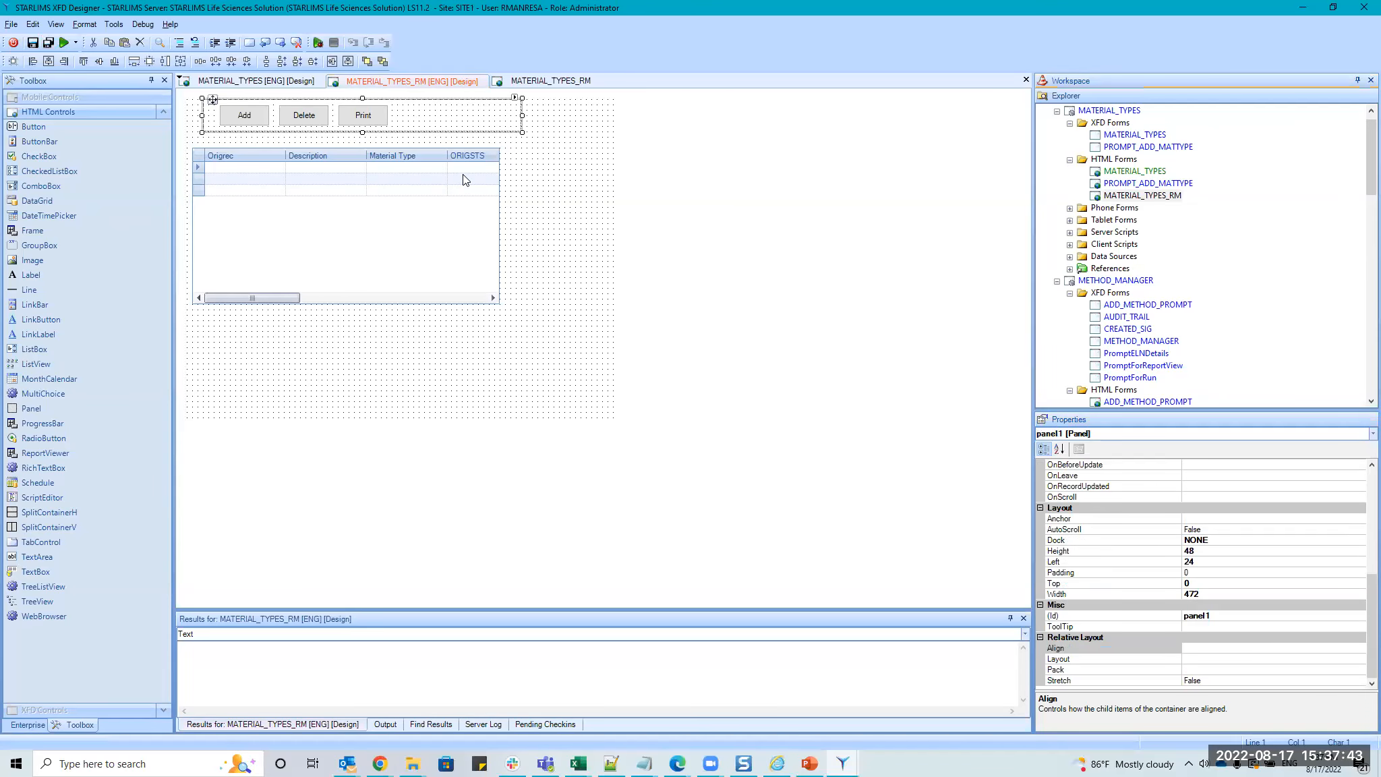
Switch to PowerPoint and point out the Absolute, HBox and VBox layout types on the Relative Layouts slide.
{"action": "left_click", "coordinate": [818, 762]}
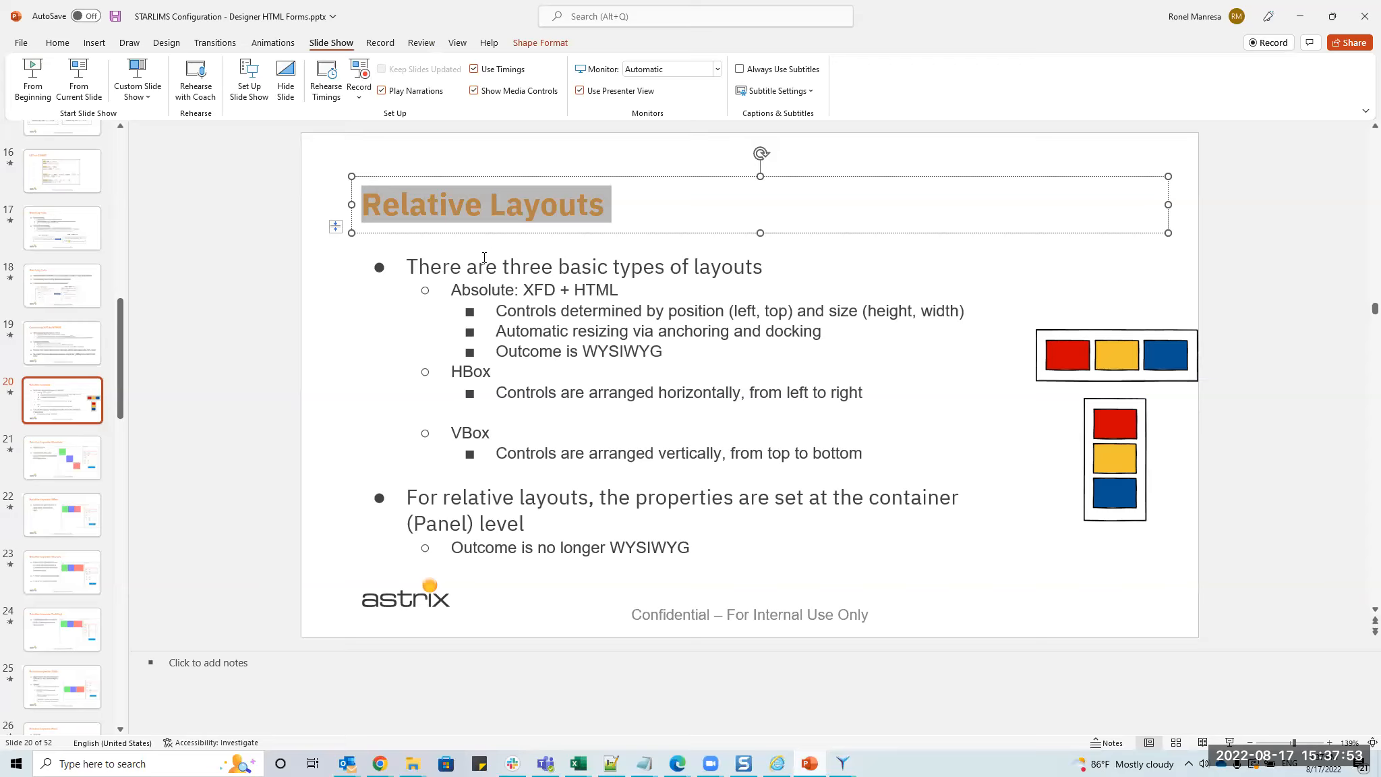
{"action": "left_click", "coordinate": [456, 290]}
{"action": "left_click", "coordinate": [462, 371]}
{"action": "left_click", "coordinate": [462, 433]}
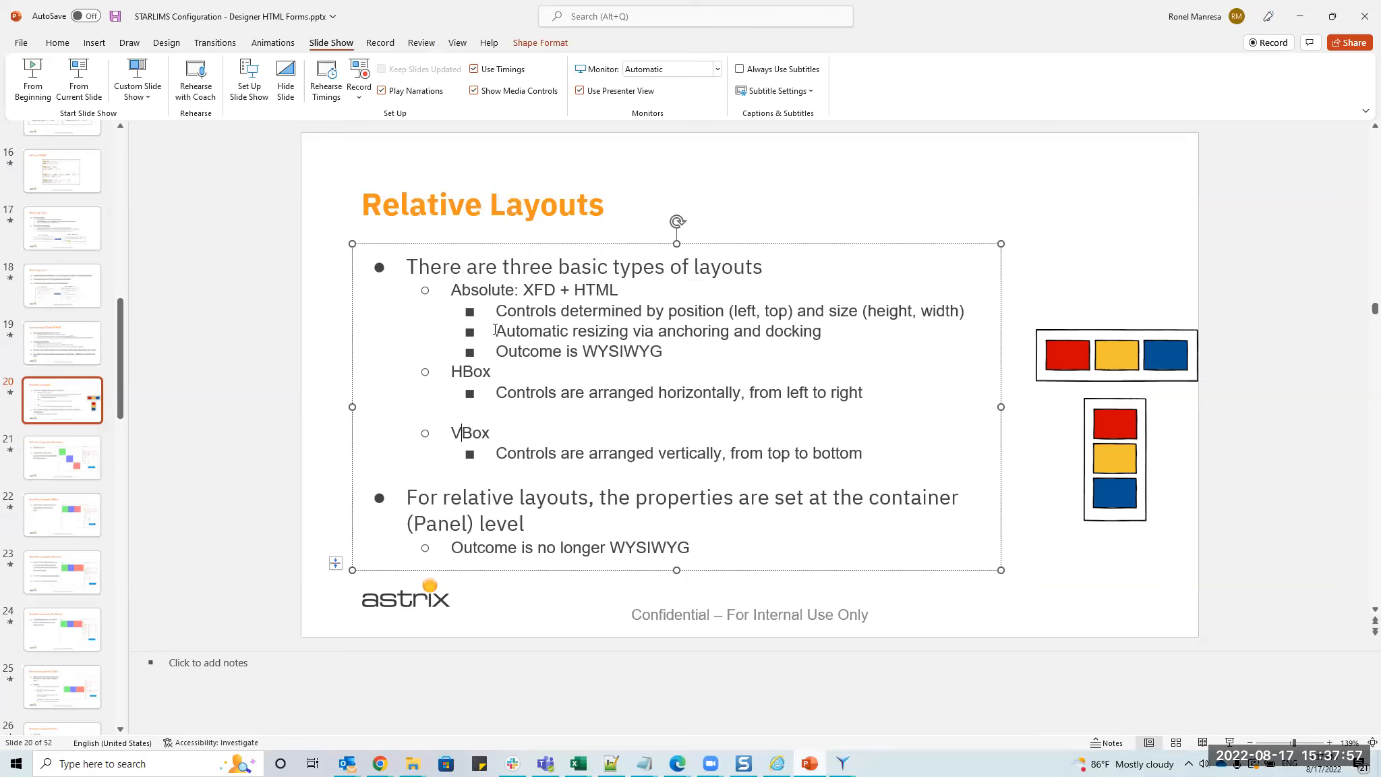
{"action": "left_click_drag", "start_coordinate": [451, 290], "coordinate": [605, 285]}
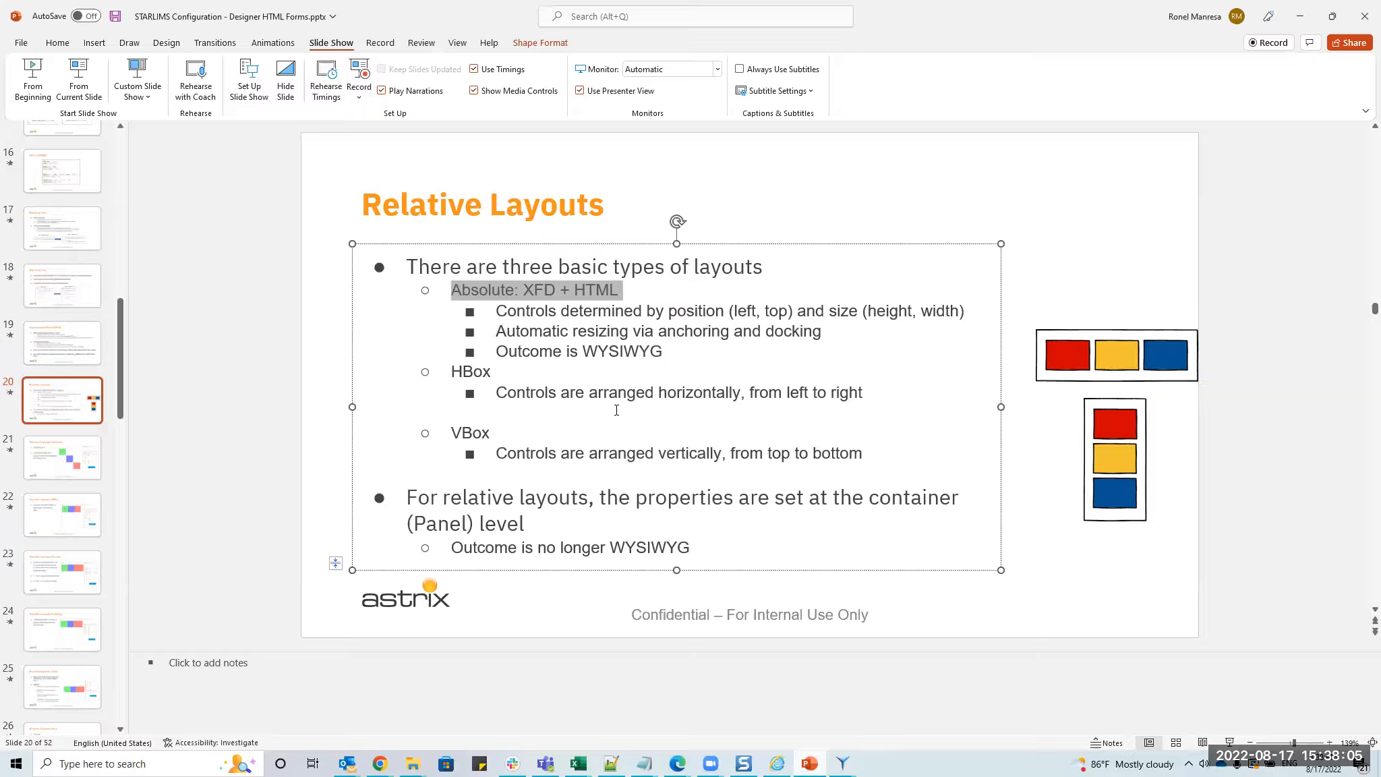
{"action": "left_click", "coordinate": [475, 373]}
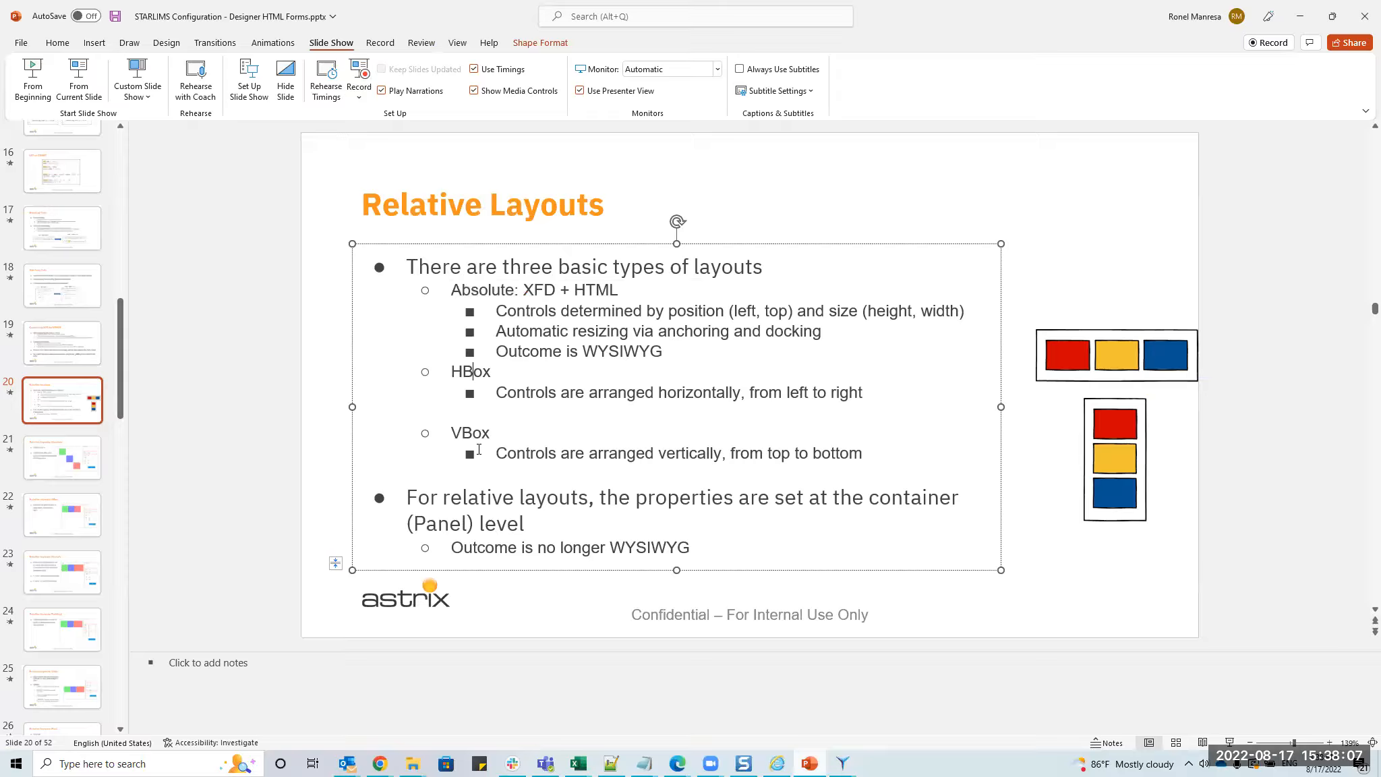
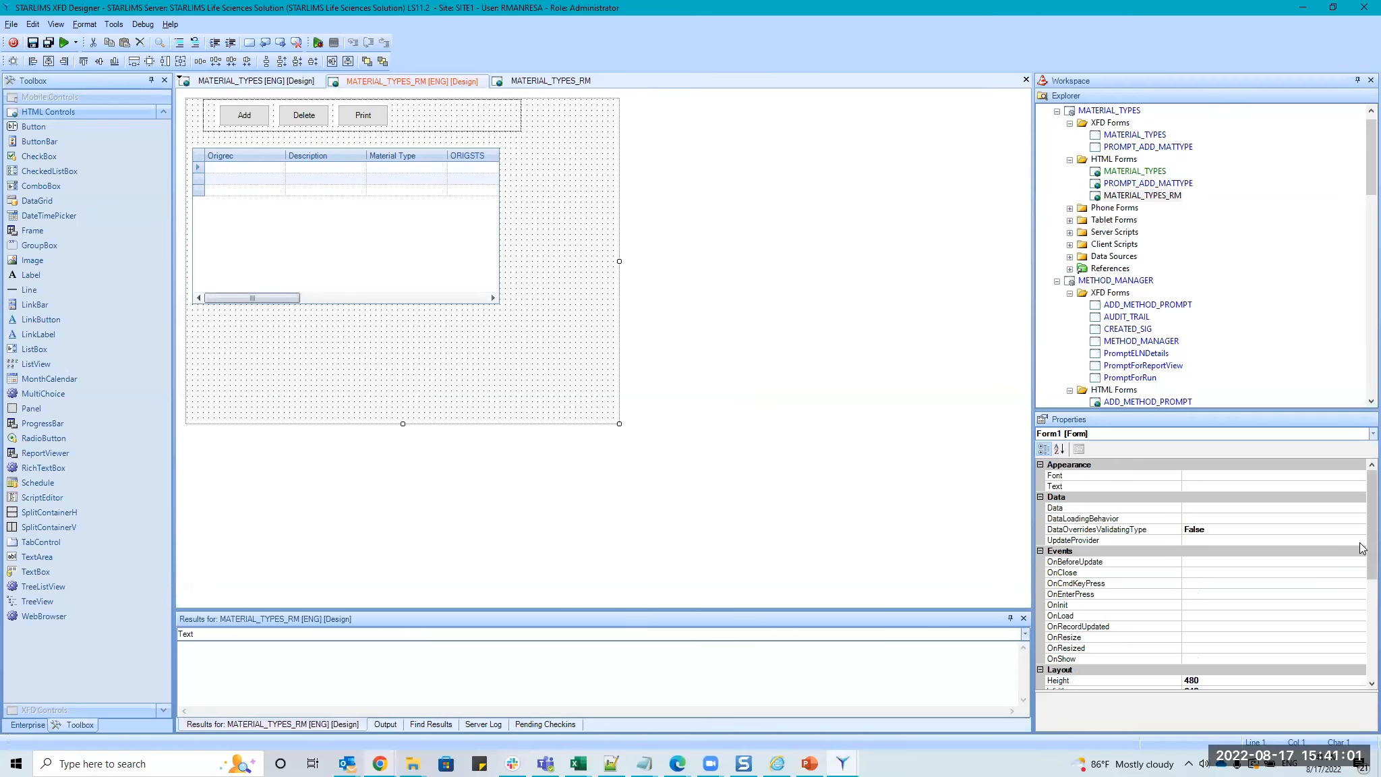
Set the button panel's Stretch property to True and save the form.
{"action": "left_click_drag", "start_coordinate": [1372, 546], "coordinate": [1372, 647]}
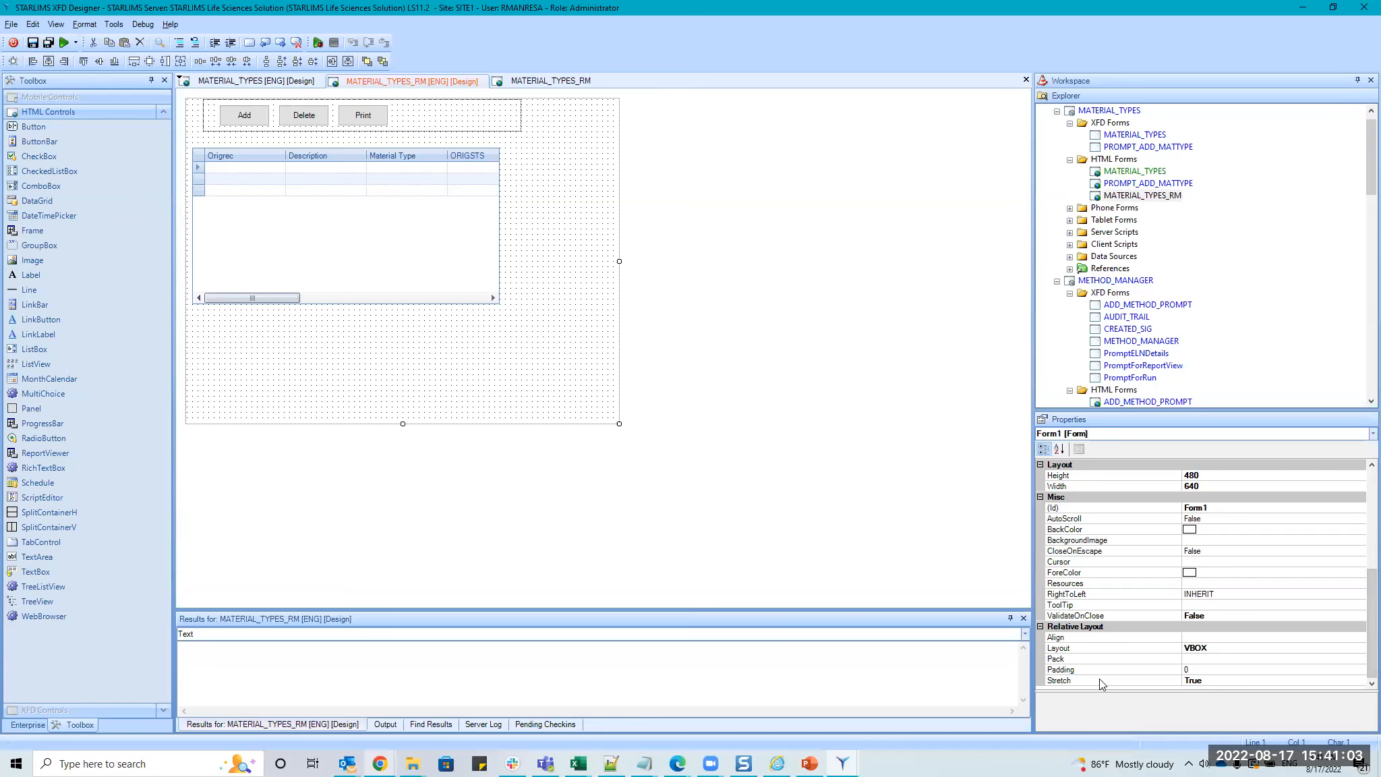
{"action": "left_click", "coordinate": [471, 114]}
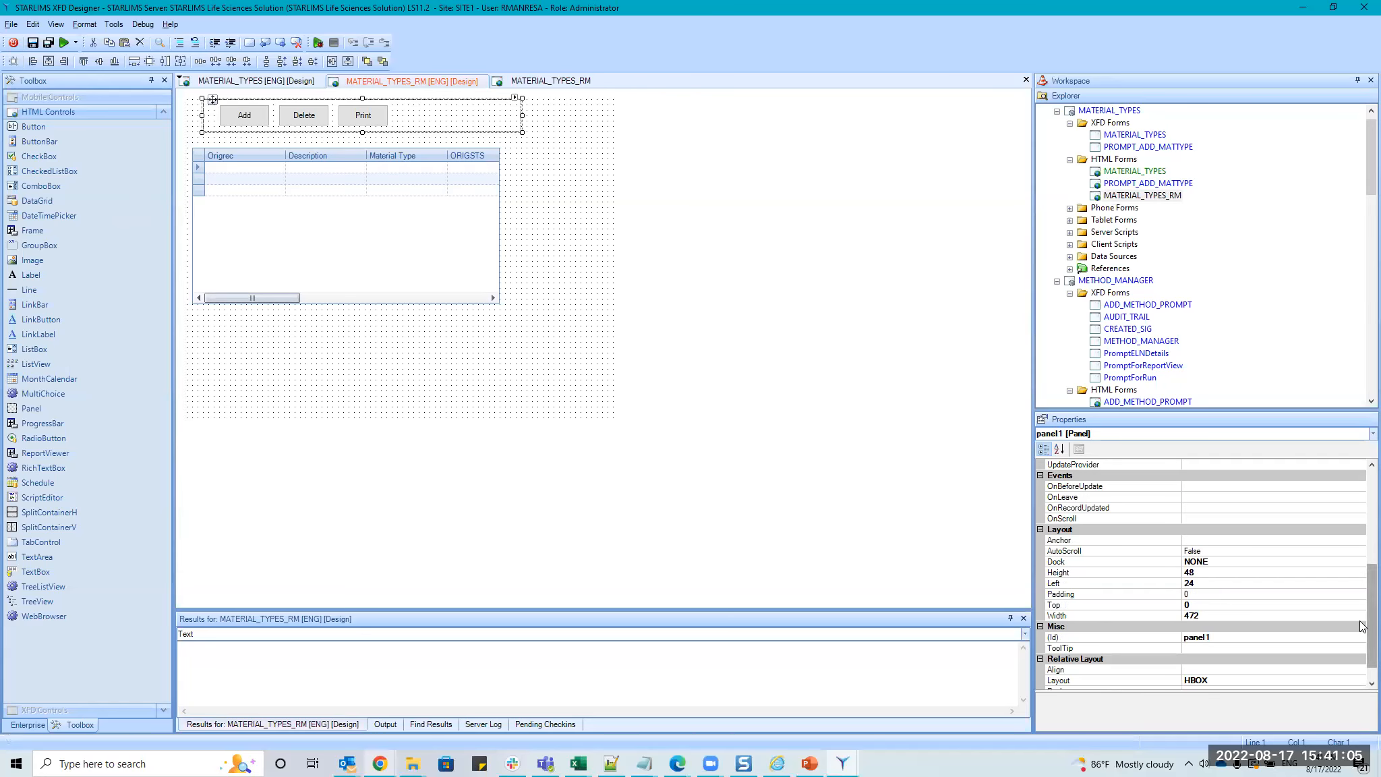
{"action": "scroll", "coordinate": [1369, 629], "scroll_direction": "down", "scroll_amount": 1}
{"action": "left_click", "coordinate": [1131, 679]}
{"action": "double_click", "coordinate": [1104, 681]}
{"action": "left_click", "coordinate": [38, 43]}
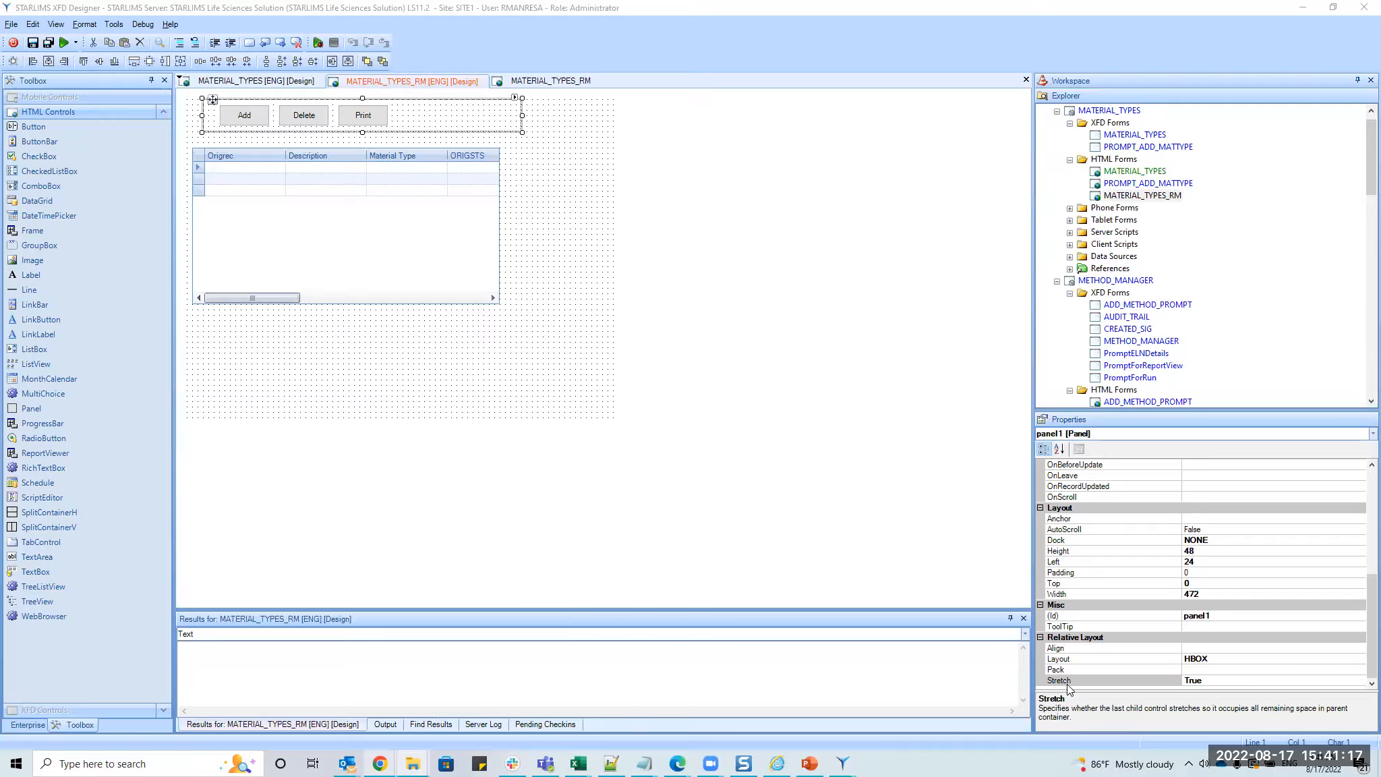
Inspect the panel's buttons and compare them with the Relative Layouts: Stretch slide in PowerPoint.
{"action": "left_click", "coordinate": [358, 116]}
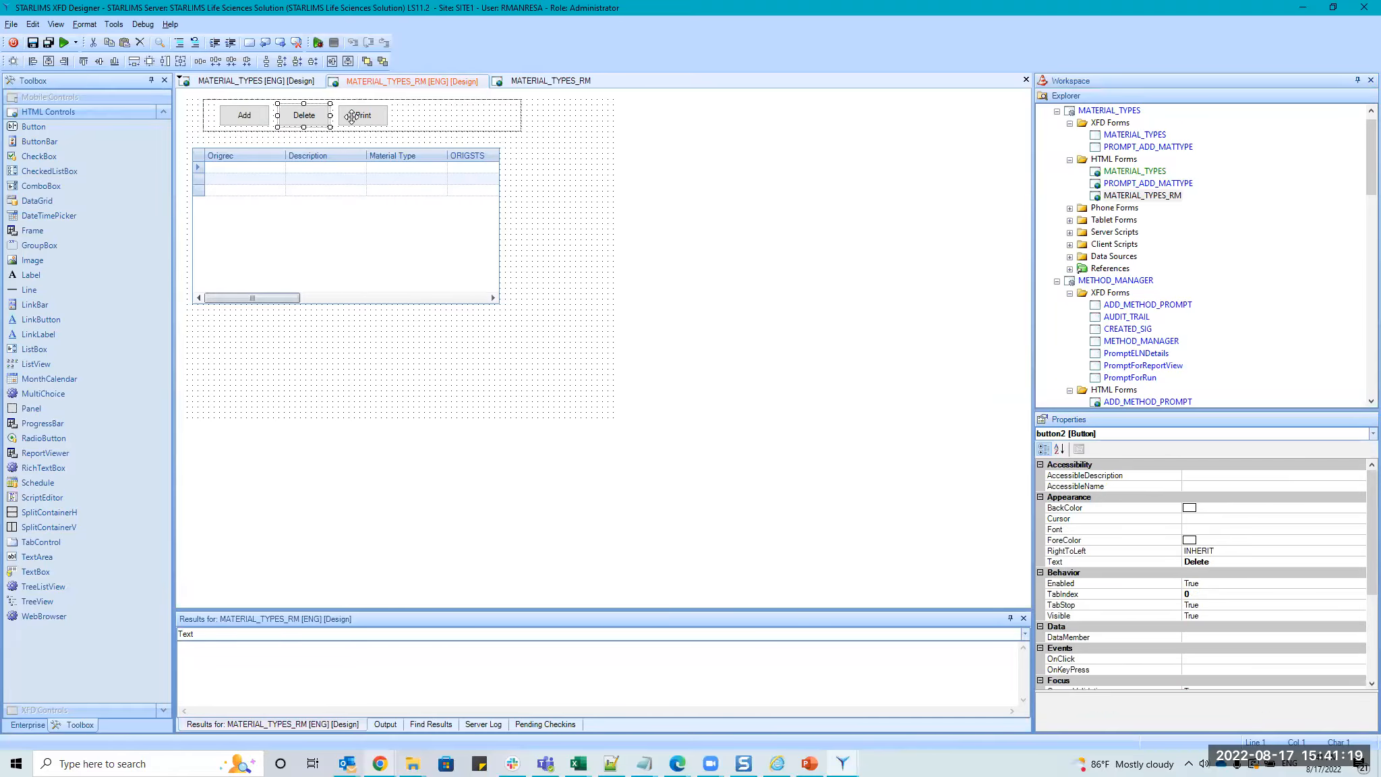
{"action": "left_click", "coordinate": [431, 125]}
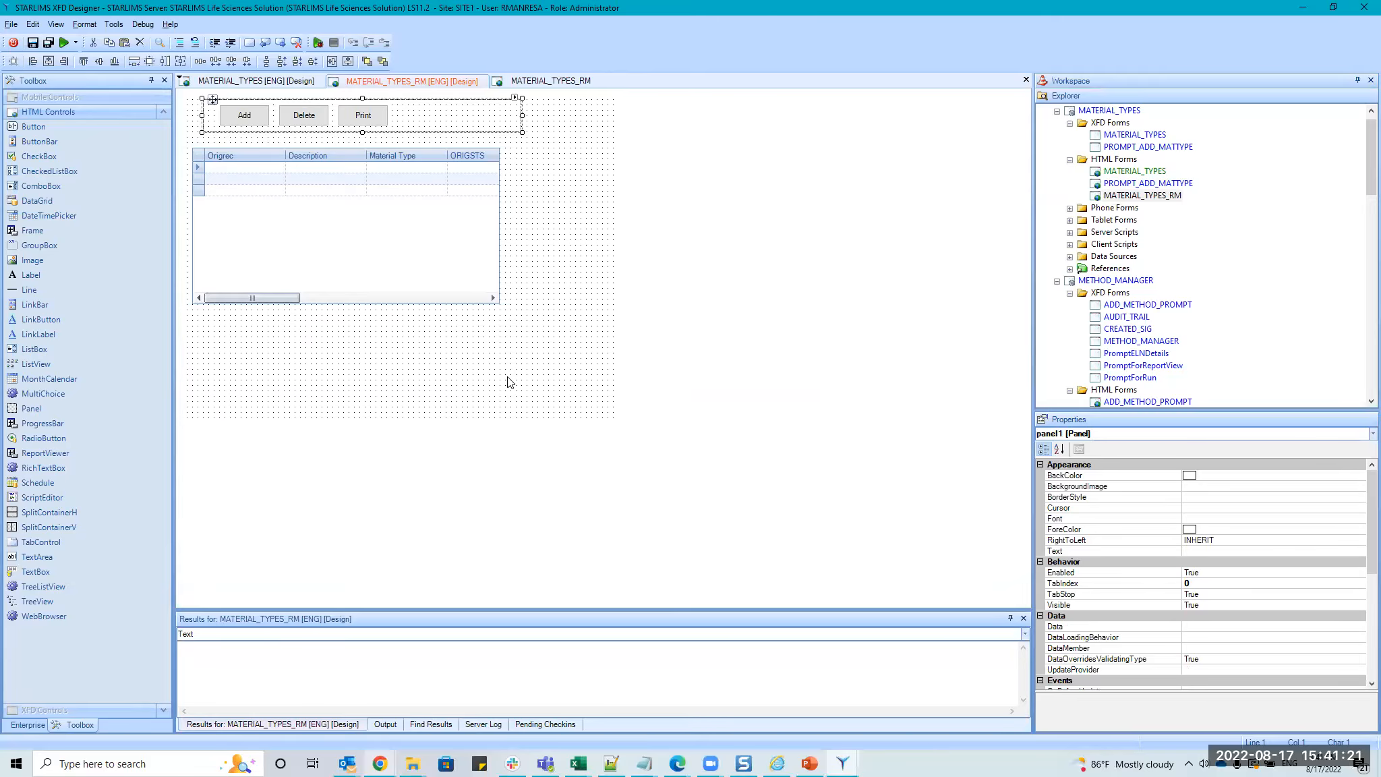
{"action": "left_click", "coordinate": [809, 763]}
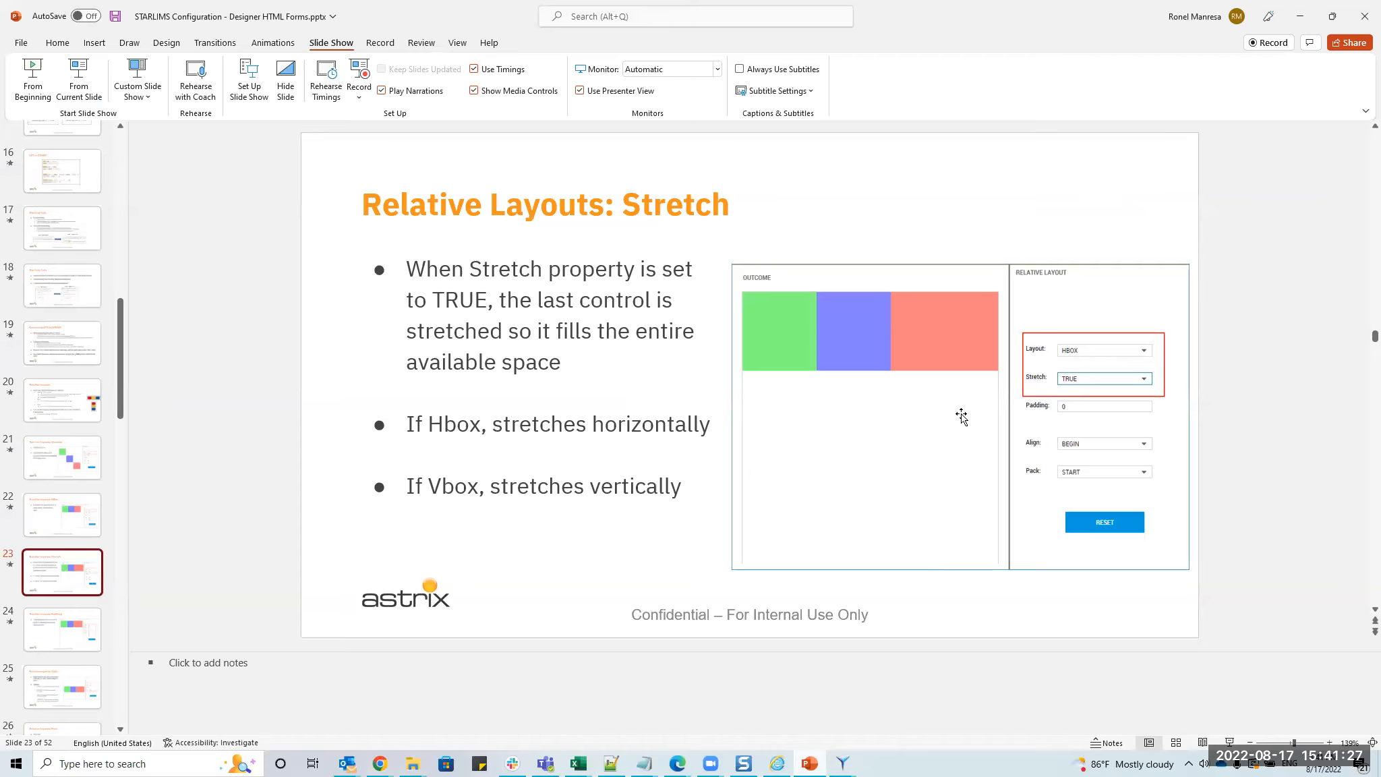
{"action": "left_click", "coordinate": [1298, 18]}
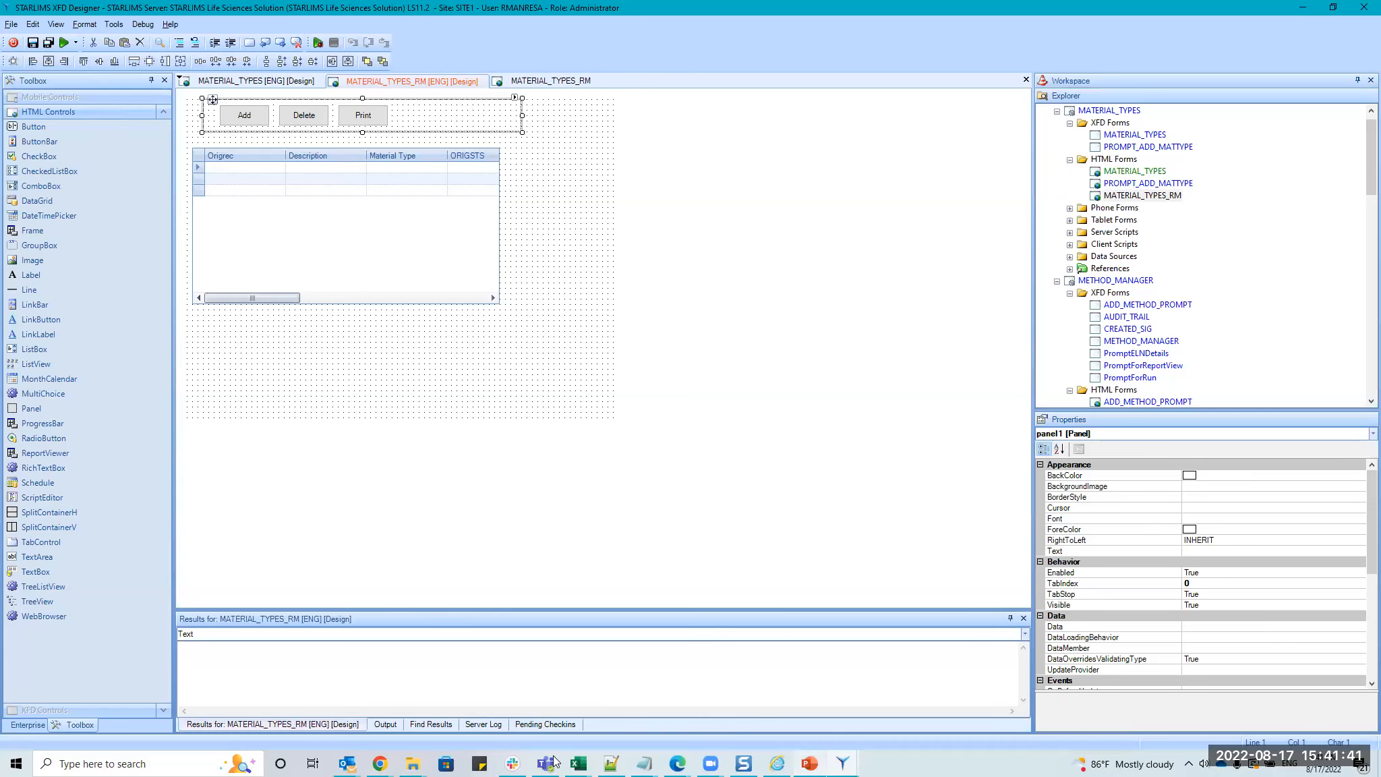
View the form's button row in Chrome and check it against the Stretch slide in PowerPoint.
{"action": "left_click", "coordinate": [380, 763]}
{"action": "left_click", "coordinate": [274, 705]}
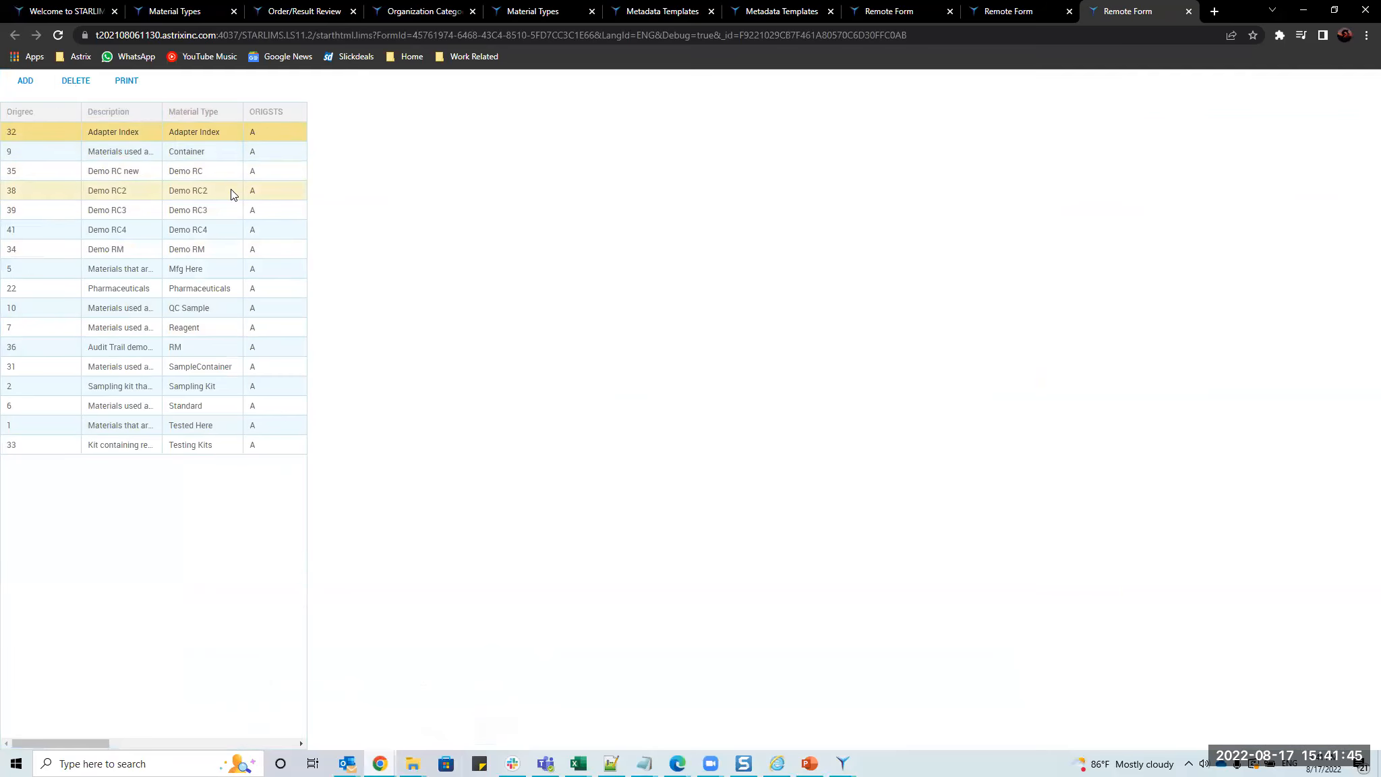
{"action": "mouse_move", "coordinate": [813, 761]}
{"action": "left_click", "coordinate": [816, 727]}
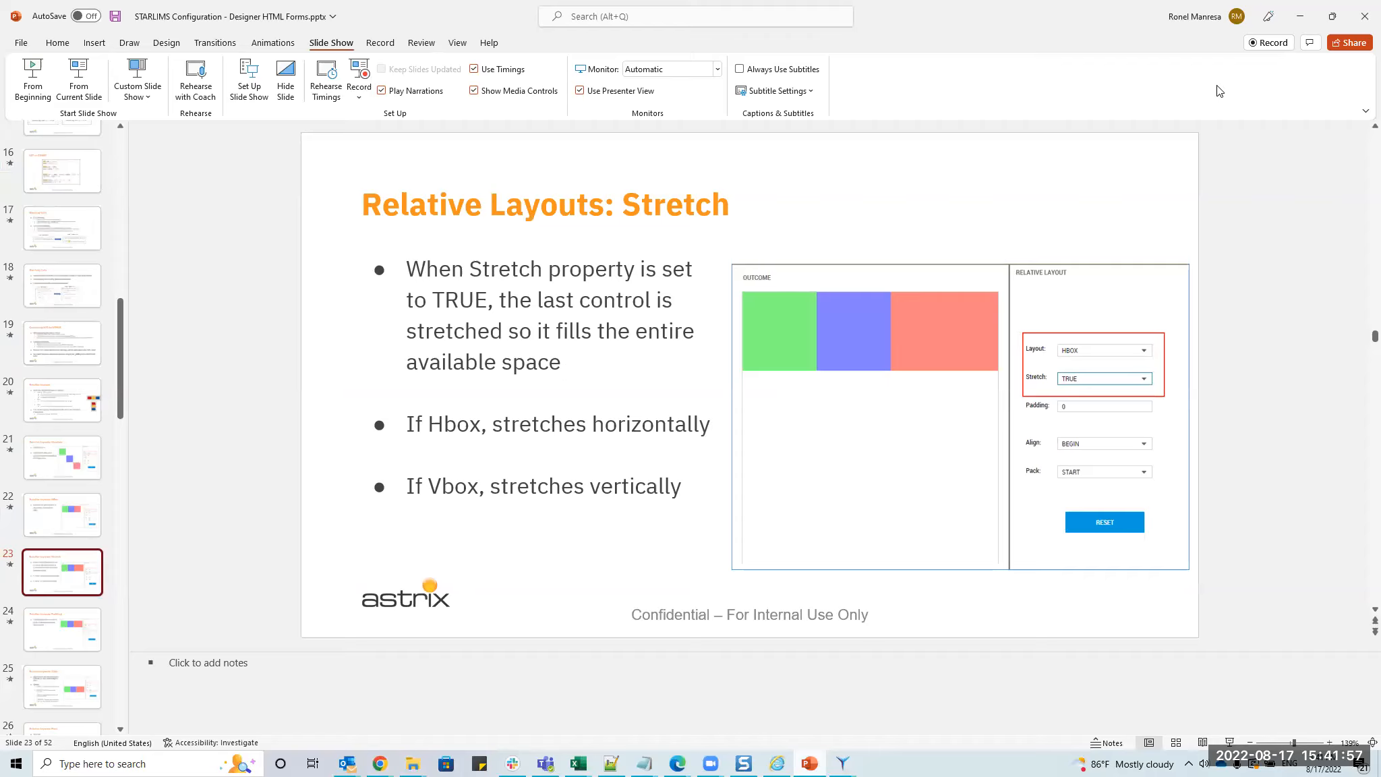
{"action": "left_click", "coordinate": [1294, 18]}
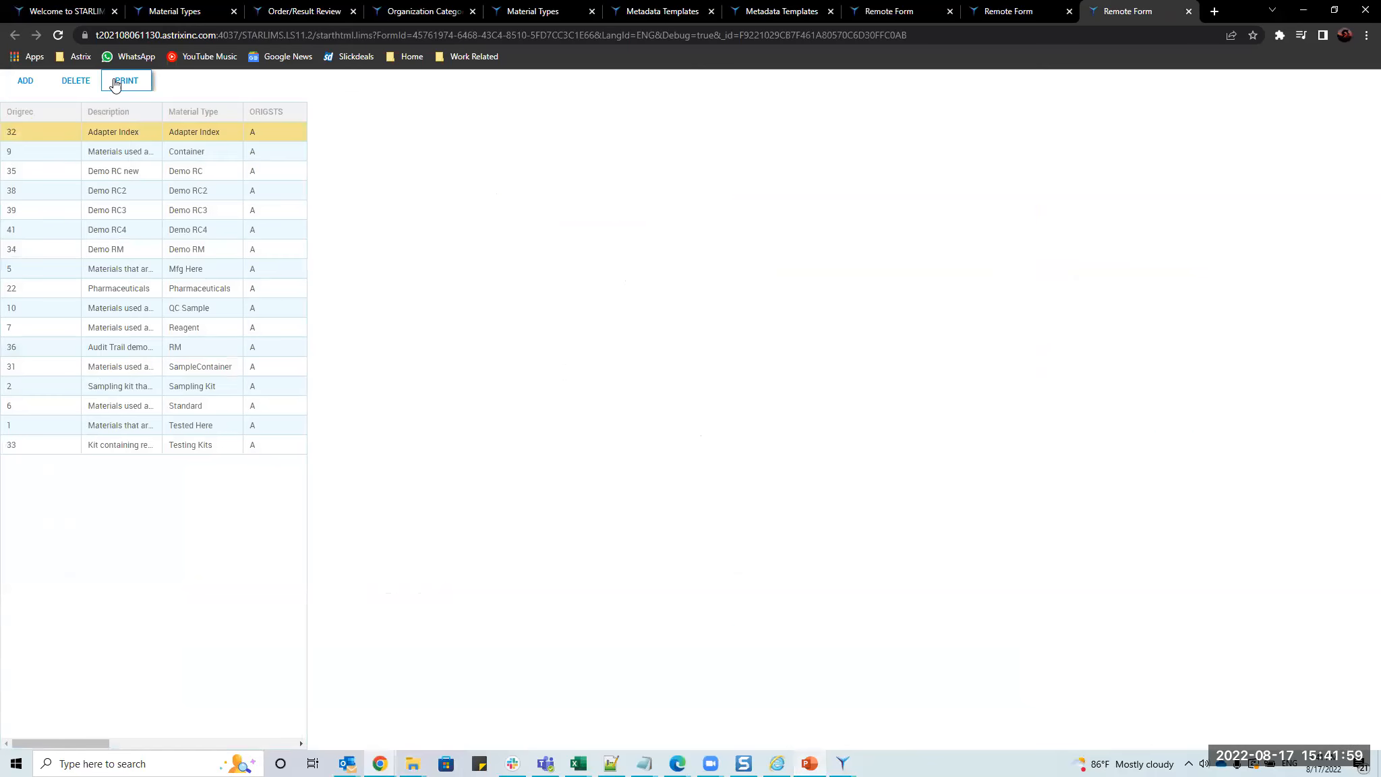
Switch to XFD Designer and examine the button panel's Relative Layout properties.
{"action": "mouse_move", "coordinate": [838, 757]}
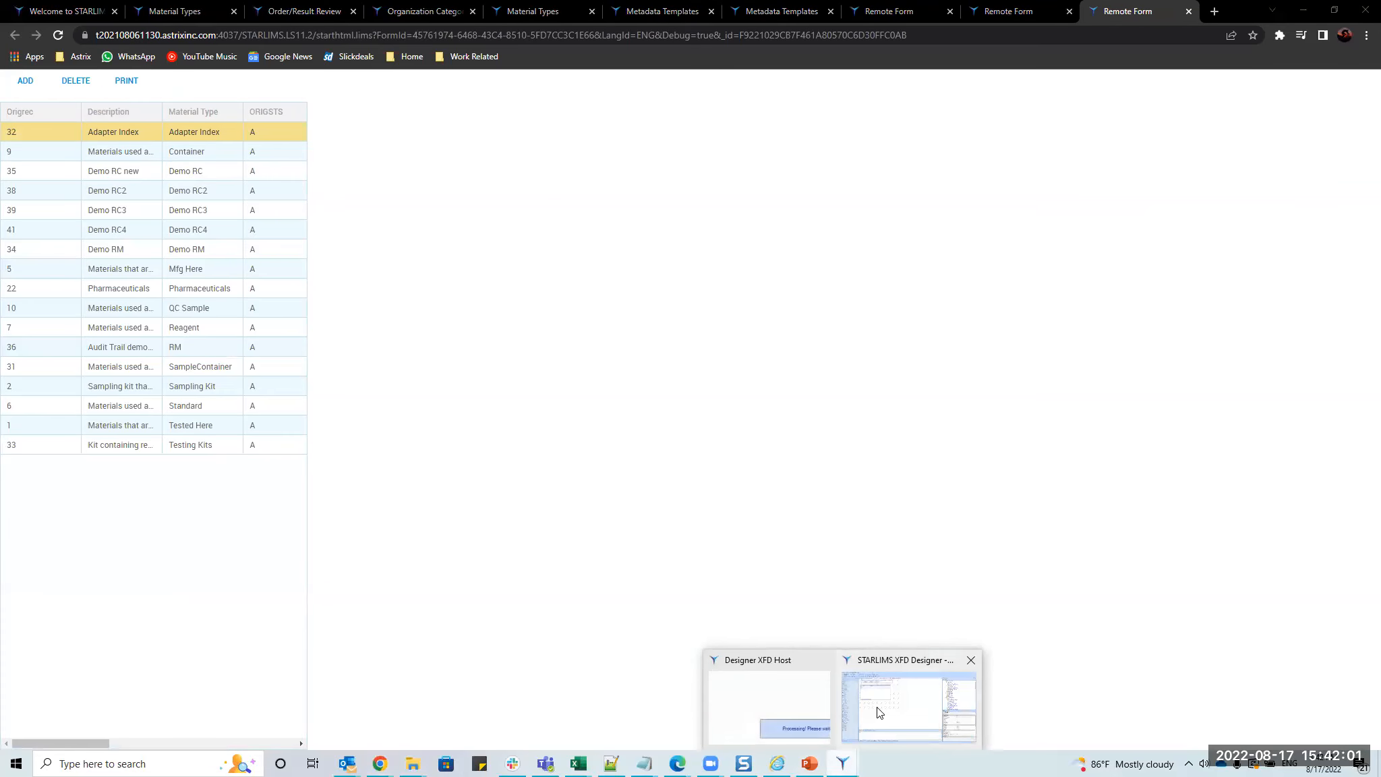
{"action": "left_click", "coordinate": [876, 707]}
{"action": "scroll", "coordinate": [1359, 556], "scroll_direction": "down", "scroll_amount": 5}
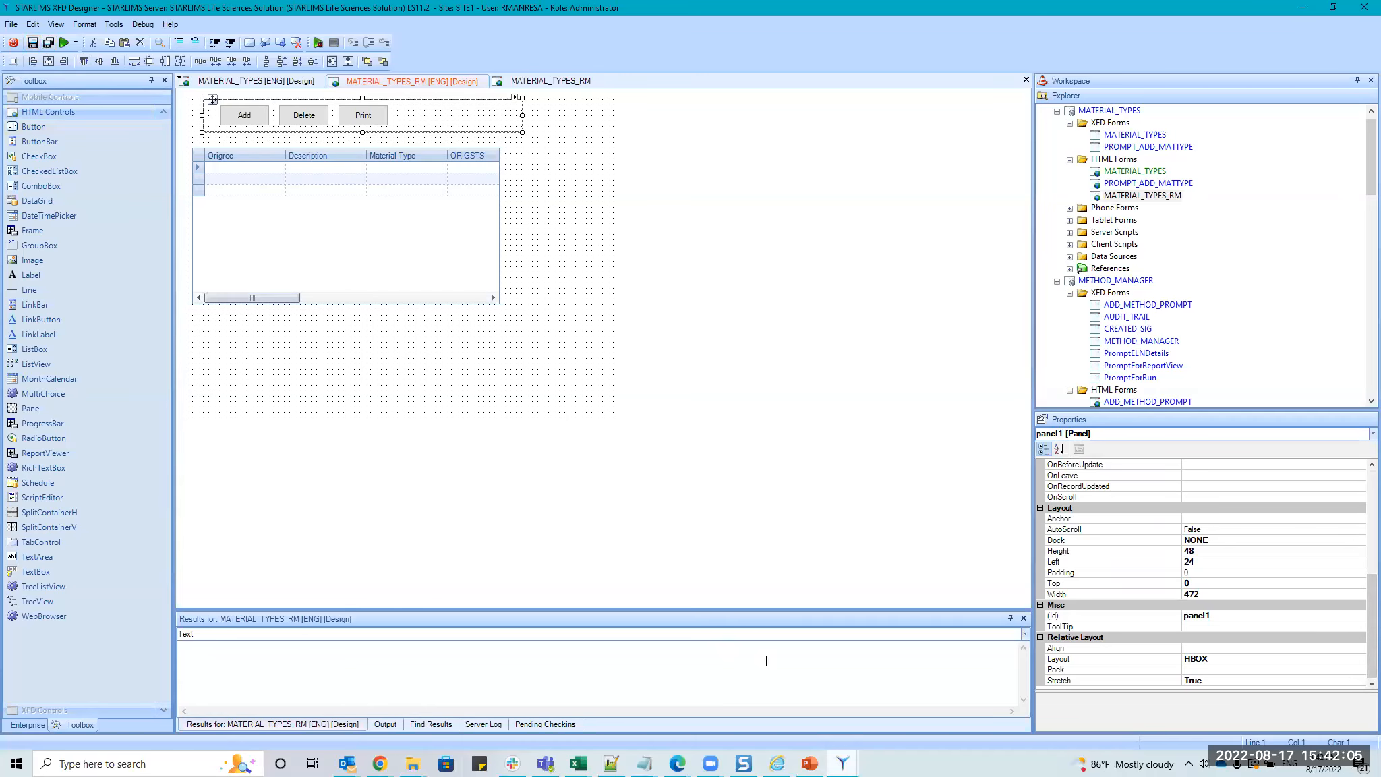
Reload the form in Chrome with the panel's Stretch setting applied and return to XFD Designer.
{"action": "left_click", "coordinate": [379, 763]}
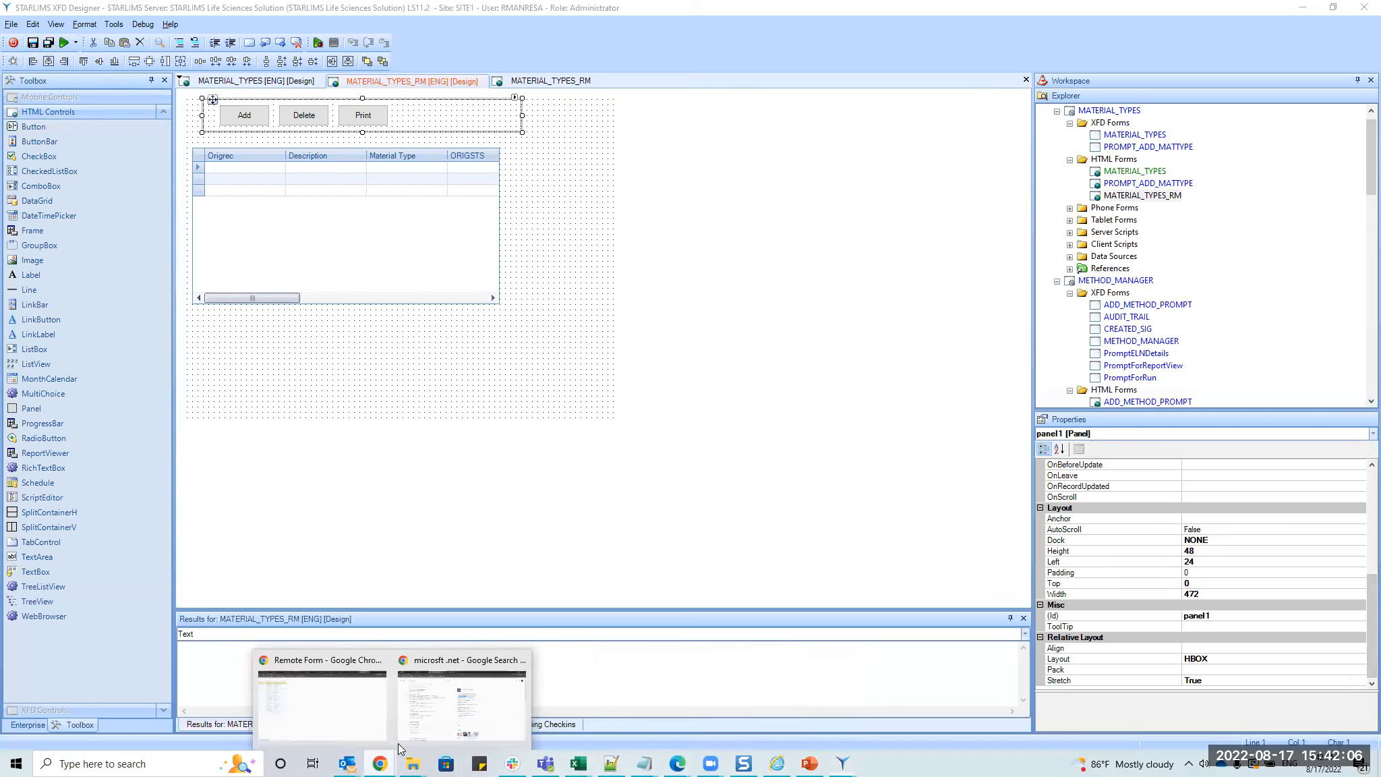
{"action": "left_click", "coordinate": [316, 719]}
{"action": "left_click", "coordinate": [58, 34]}
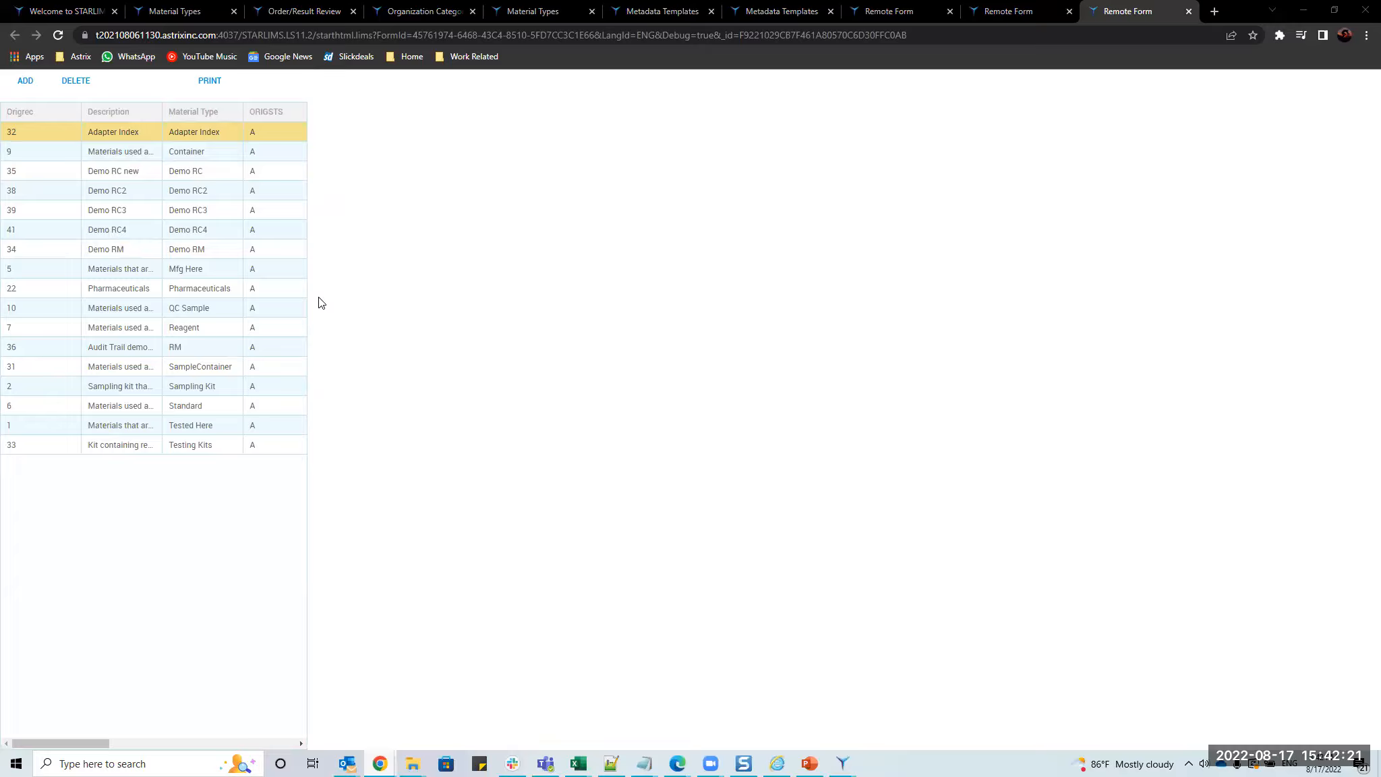
{"action": "key", "text": "alt+Tab"}
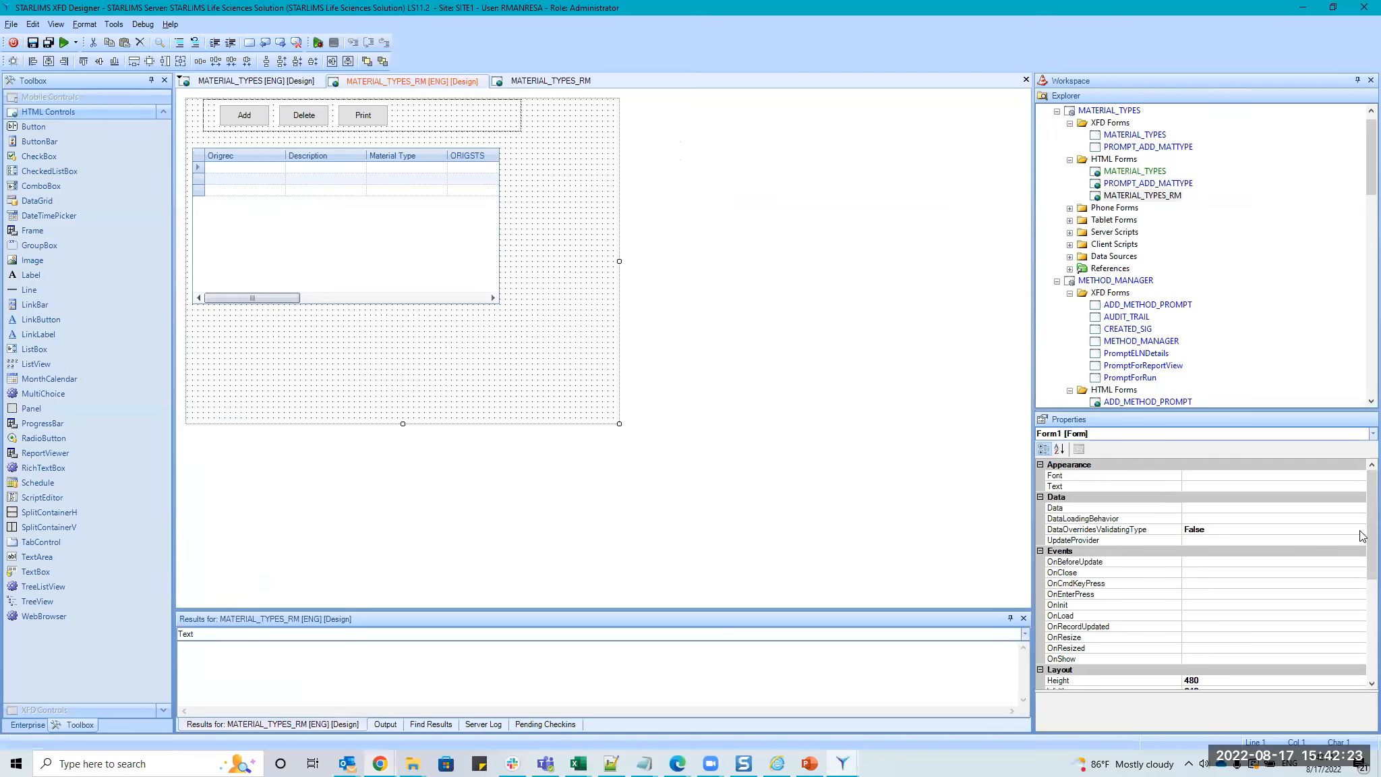
Set the form's relative layout Align to STRETCH and its Pack to START.
{"action": "scroll", "coordinate": [1360, 534], "scroll_direction": "down", "scroll_amount": 6}
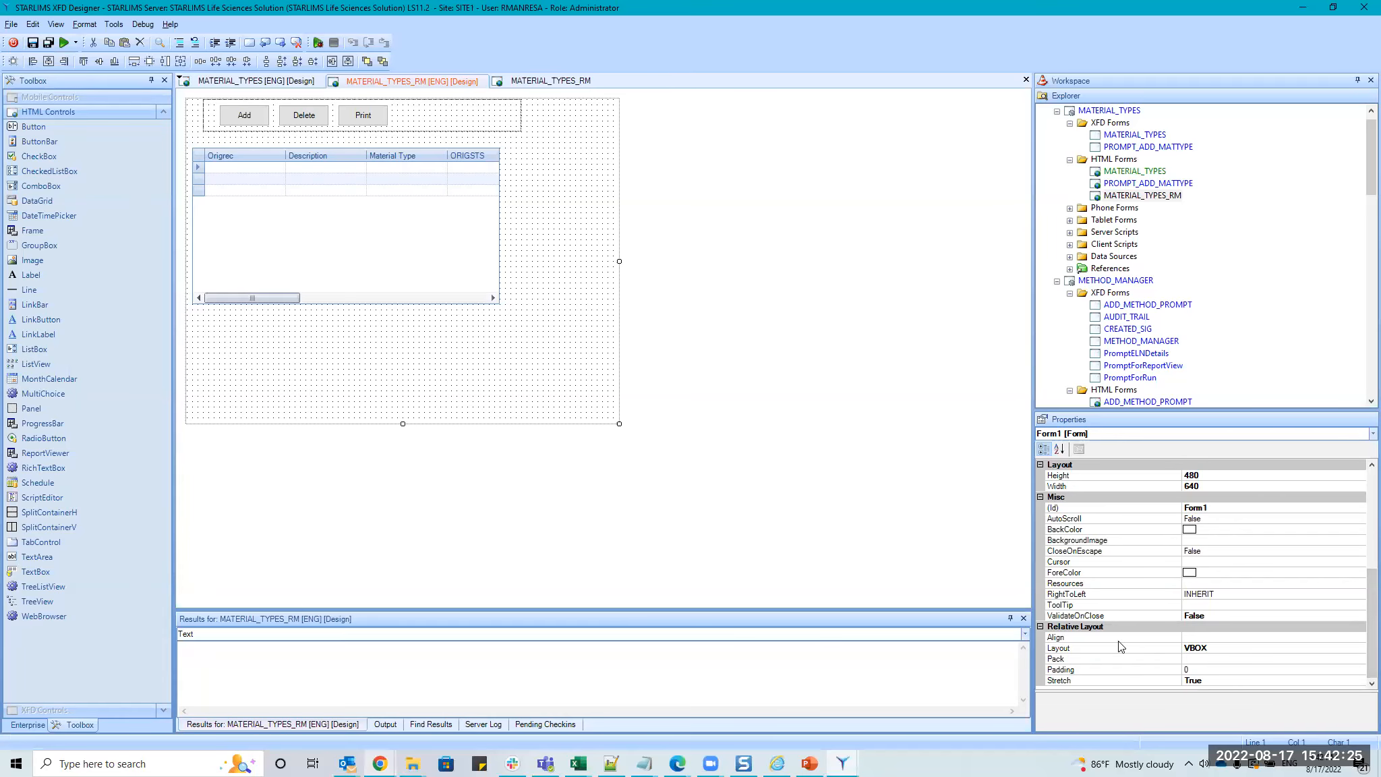
{"action": "left_click", "coordinate": [1122, 637]}
{"action": "left_click", "coordinate": [1359, 636]}
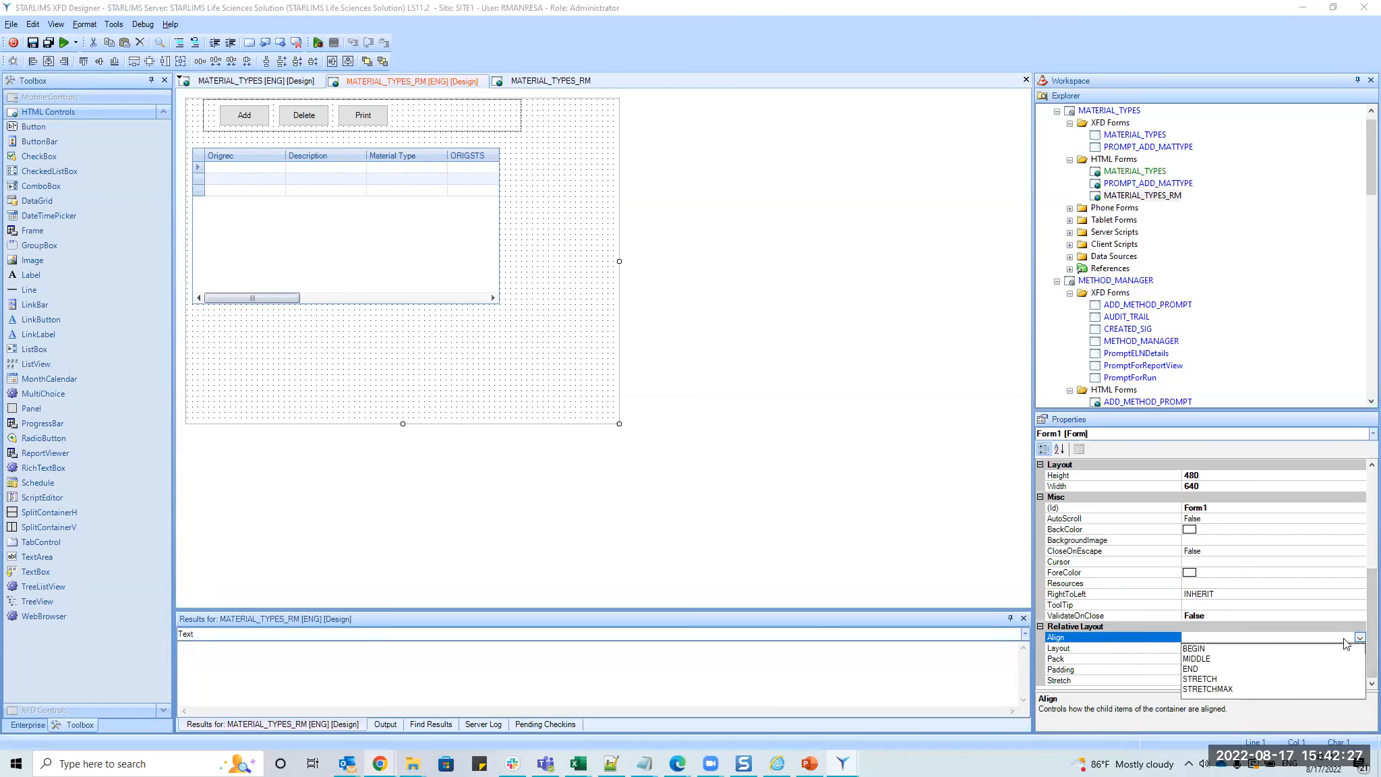
{"action": "left_click", "coordinate": [1206, 678]}
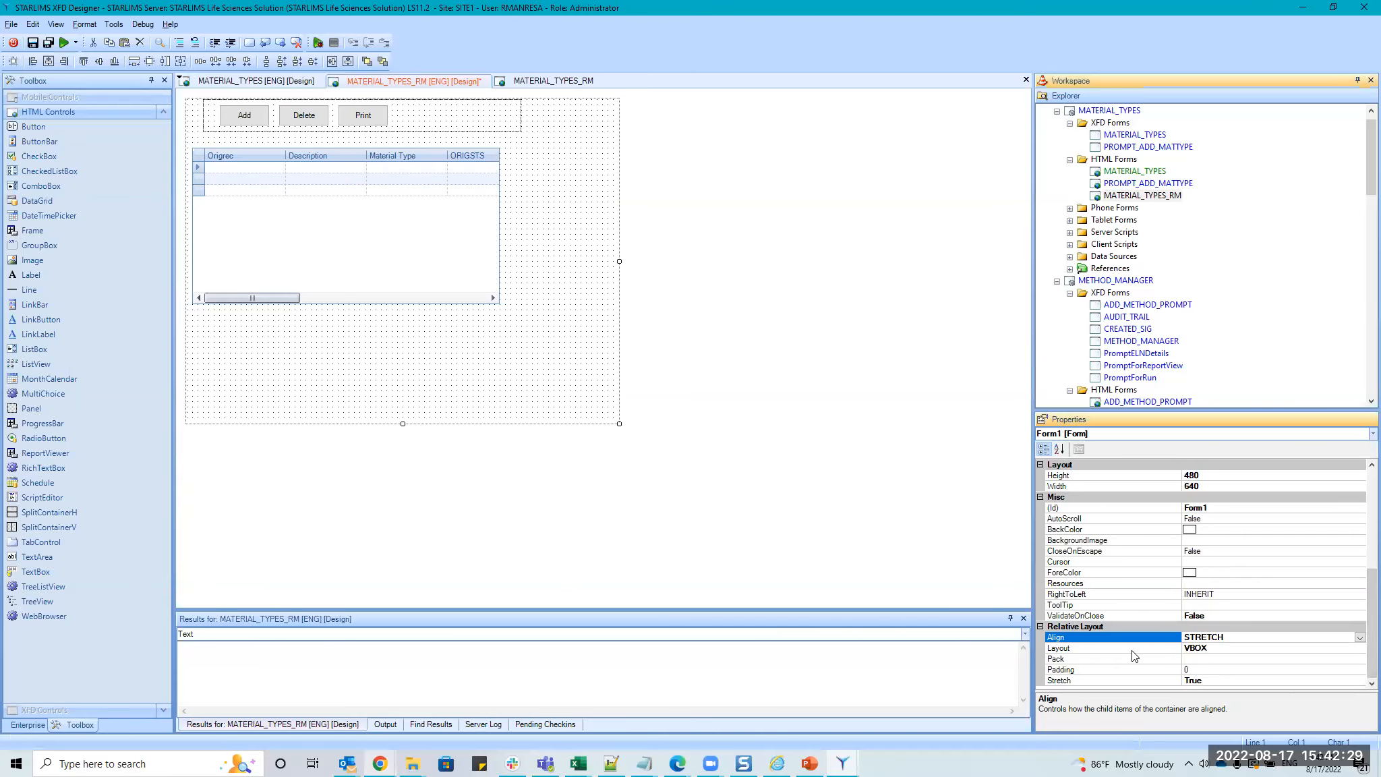
{"action": "left_click", "coordinate": [1132, 658]}
{"action": "left_click", "coordinate": [1360, 659]}
{"action": "left_click", "coordinate": [1191, 671]}
{"action": "left_click", "coordinate": [1103, 681]}
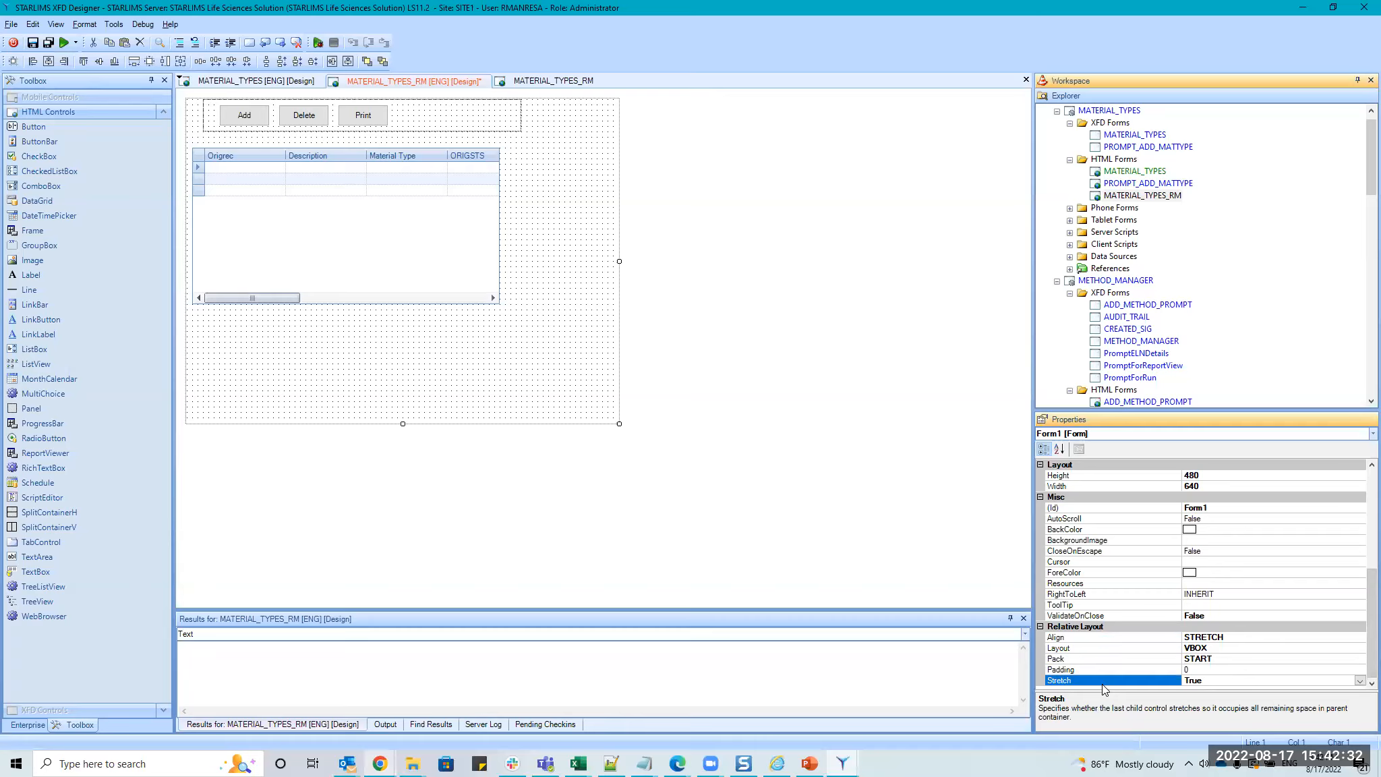
{"action": "left_click", "coordinate": [558, 266]}
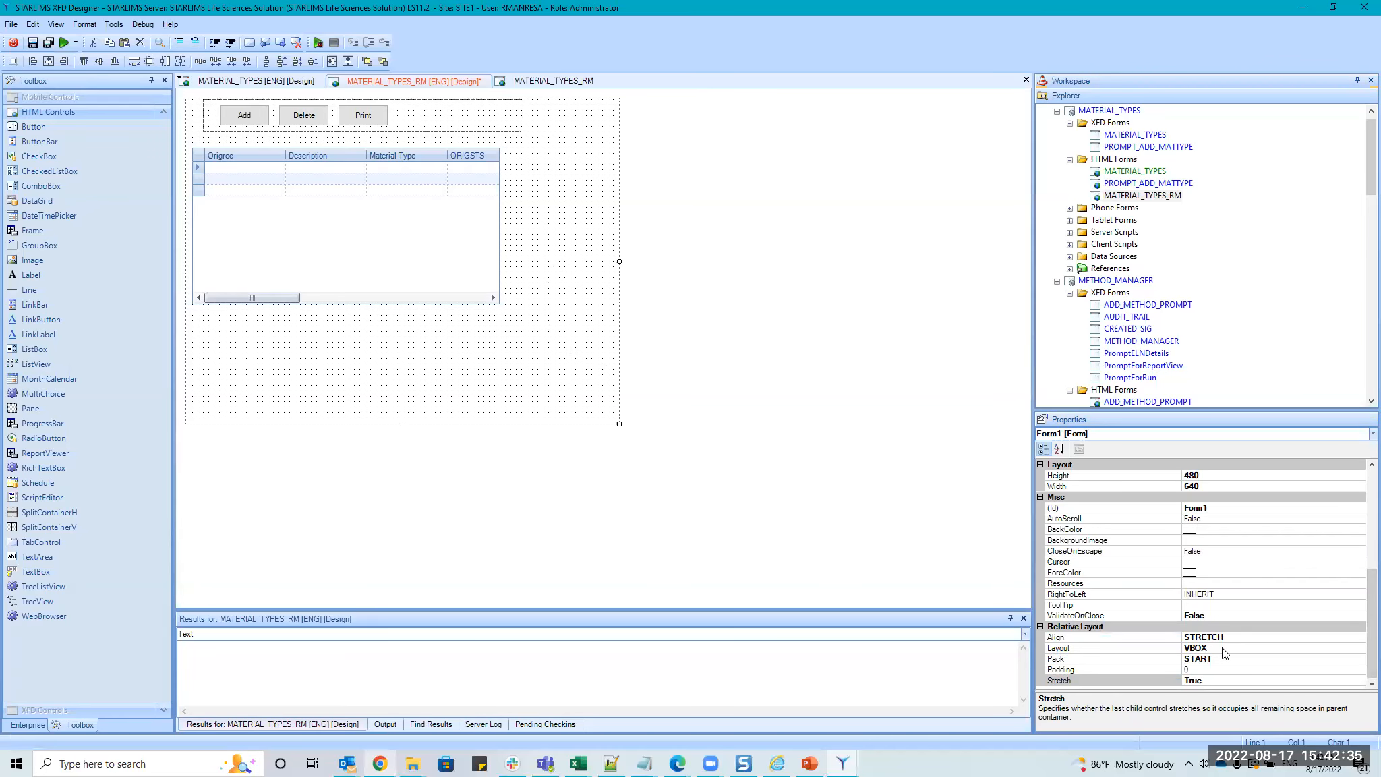
Save the form, reload it in Chrome to check the stretched layout against the design, and return to XFD Designer.
{"action": "left_click", "coordinate": [18, 42]}
{"action": "key", "text": "alt+Tab"}
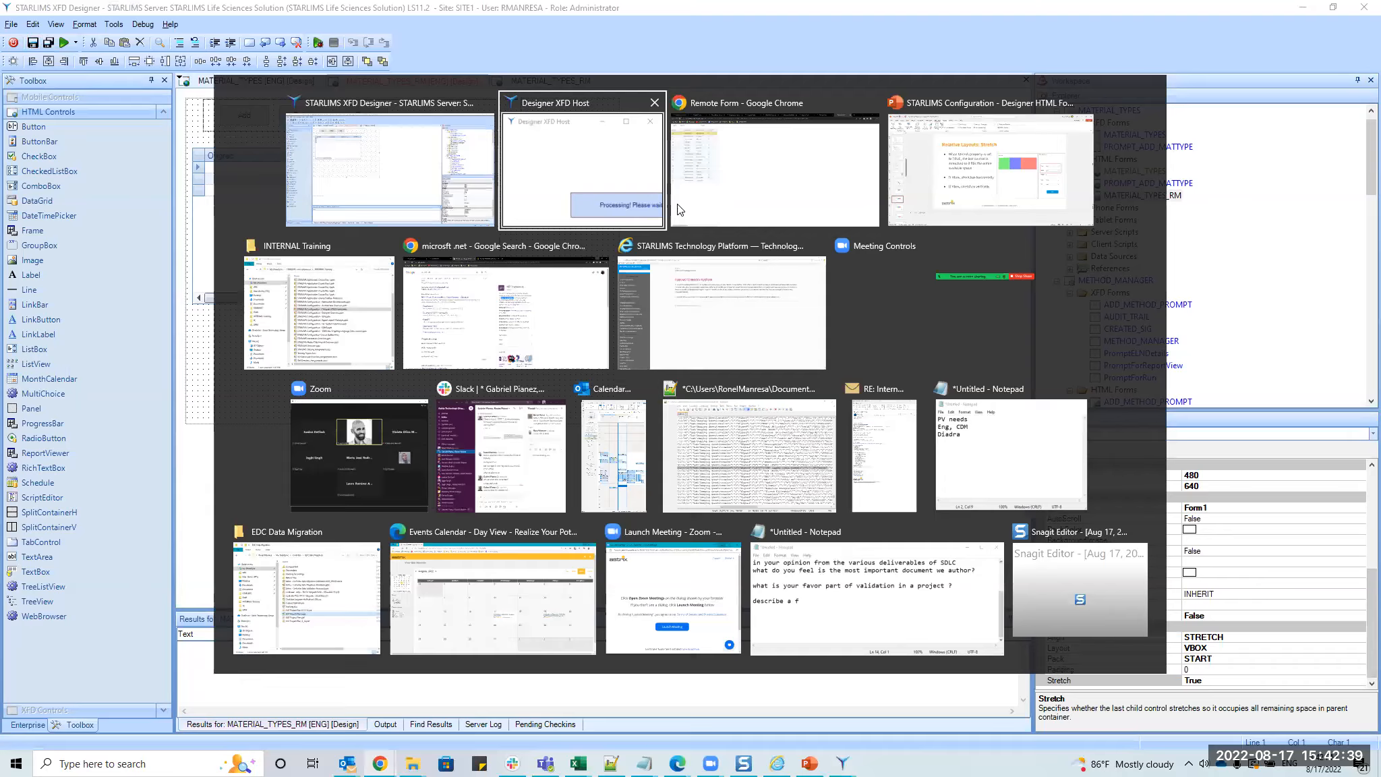
{"action": "left_click", "coordinate": [683, 210]}
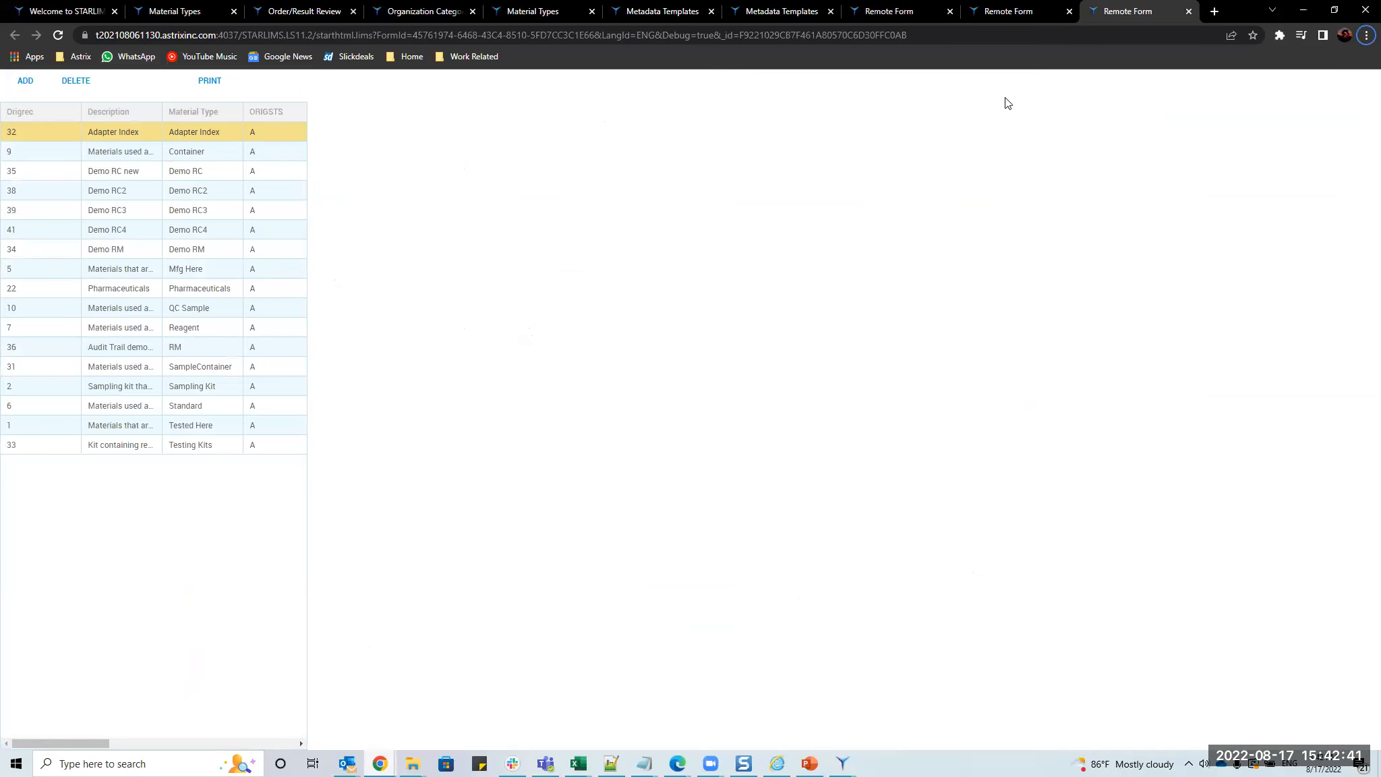
{"action": "left_click", "coordinate": [59, 35]}
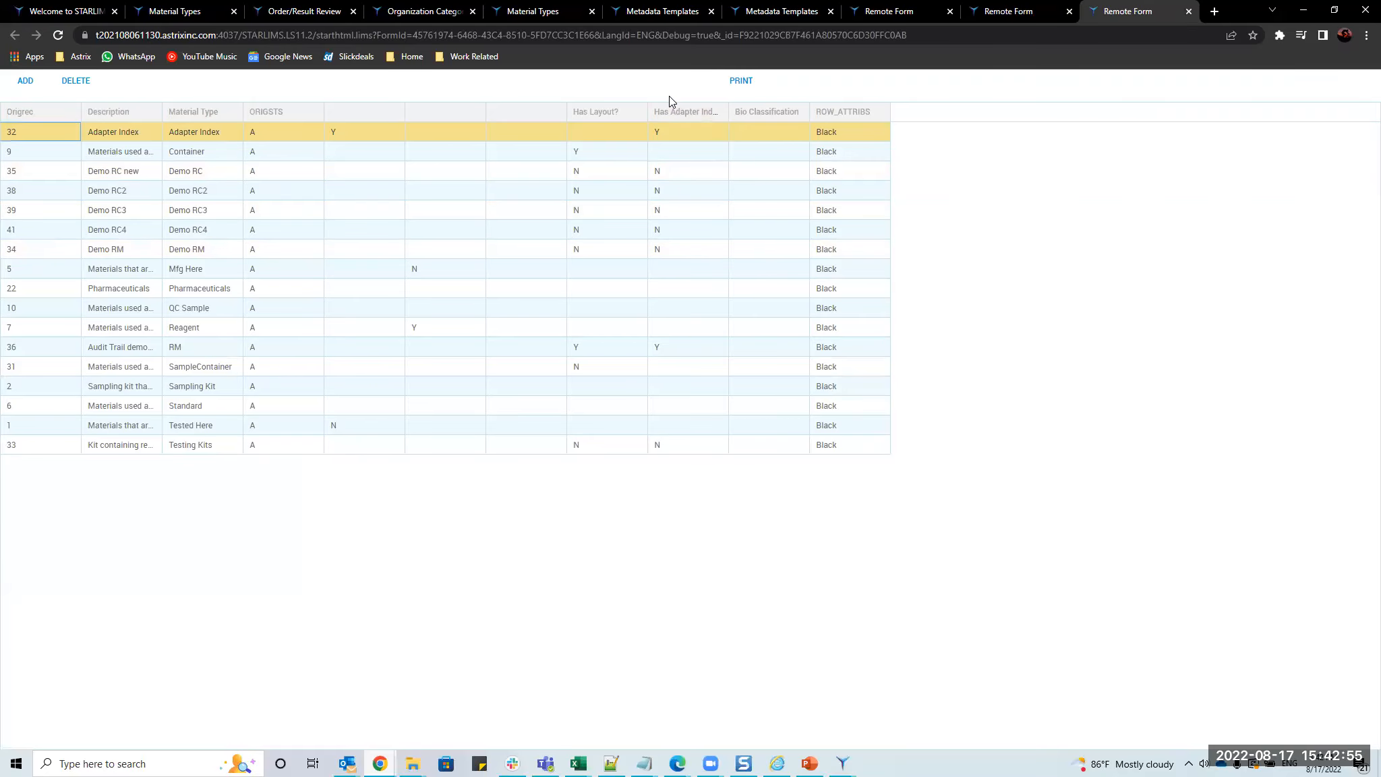
{"action": "key", "text": "alt+Tab"}
{"action": "left_click", "coordinate": [400, 149]}
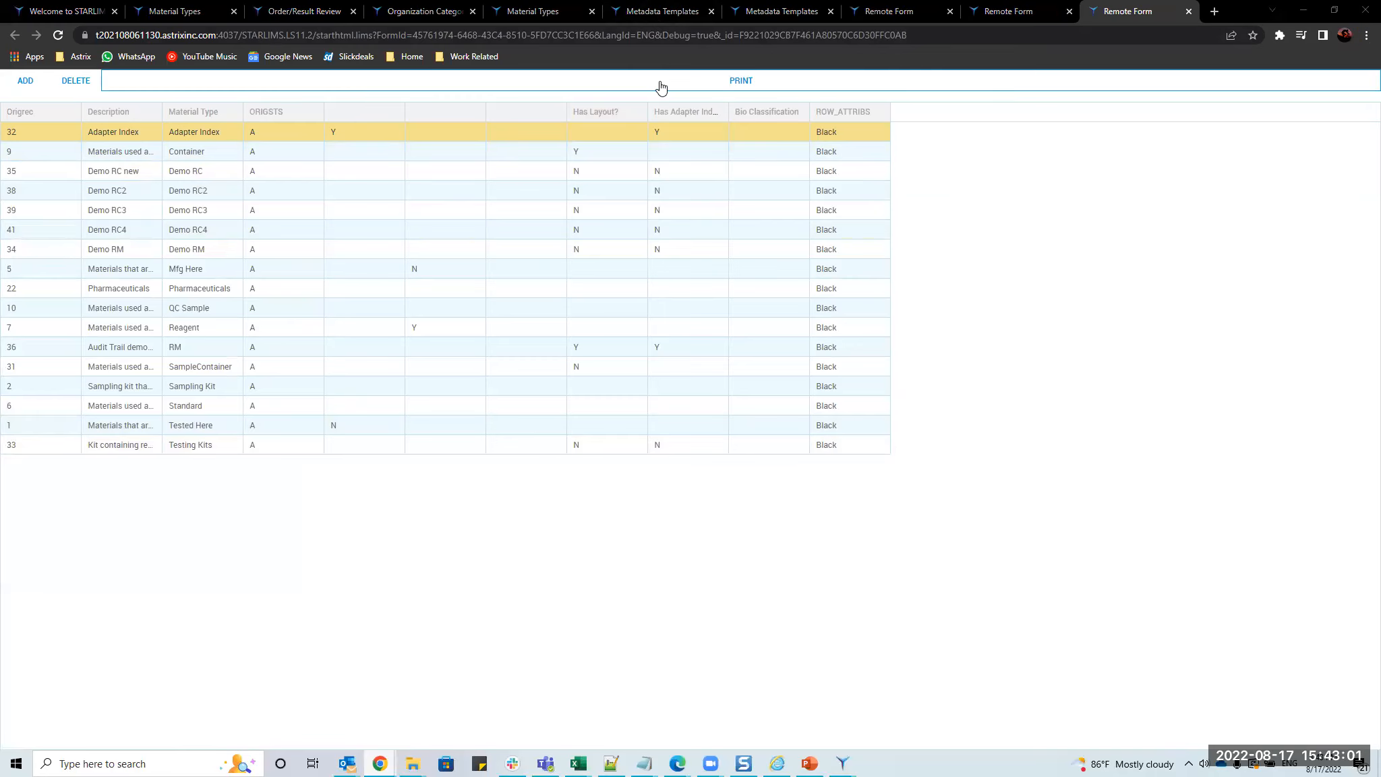
{"action": "key", "text": "alt+Tab"}
{"action": "left_click", "coordinate": [641, 184]}
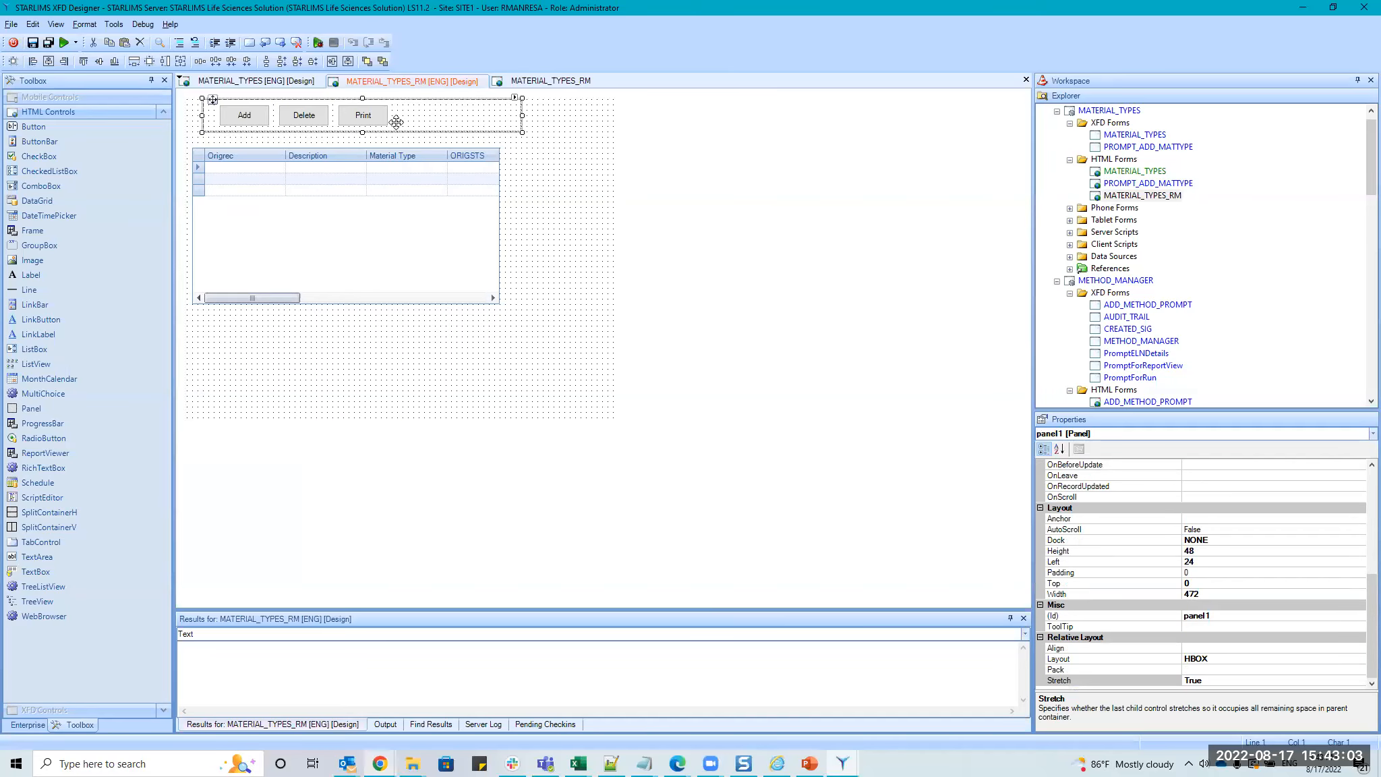
Set the Print button's VisualStyle to RAISED, save the form and reload it in Chrome.
{"action": "left_click", "coordinate": [361, 115]}
{"action": "left_click_drag", "start_coordinate": [1363, 583], "coordinate": [1354, 683]}
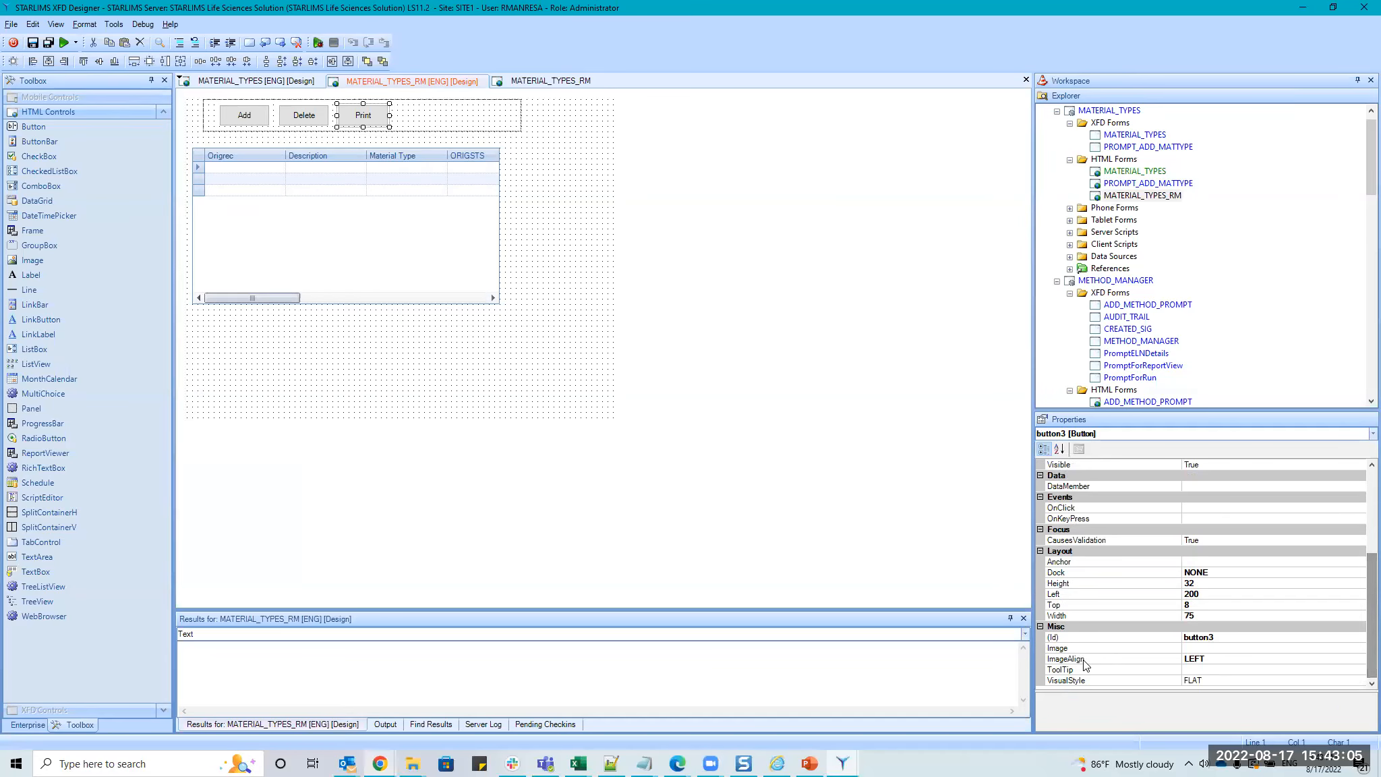
{"action": "double_click", "coordinate": [1074, 680]}
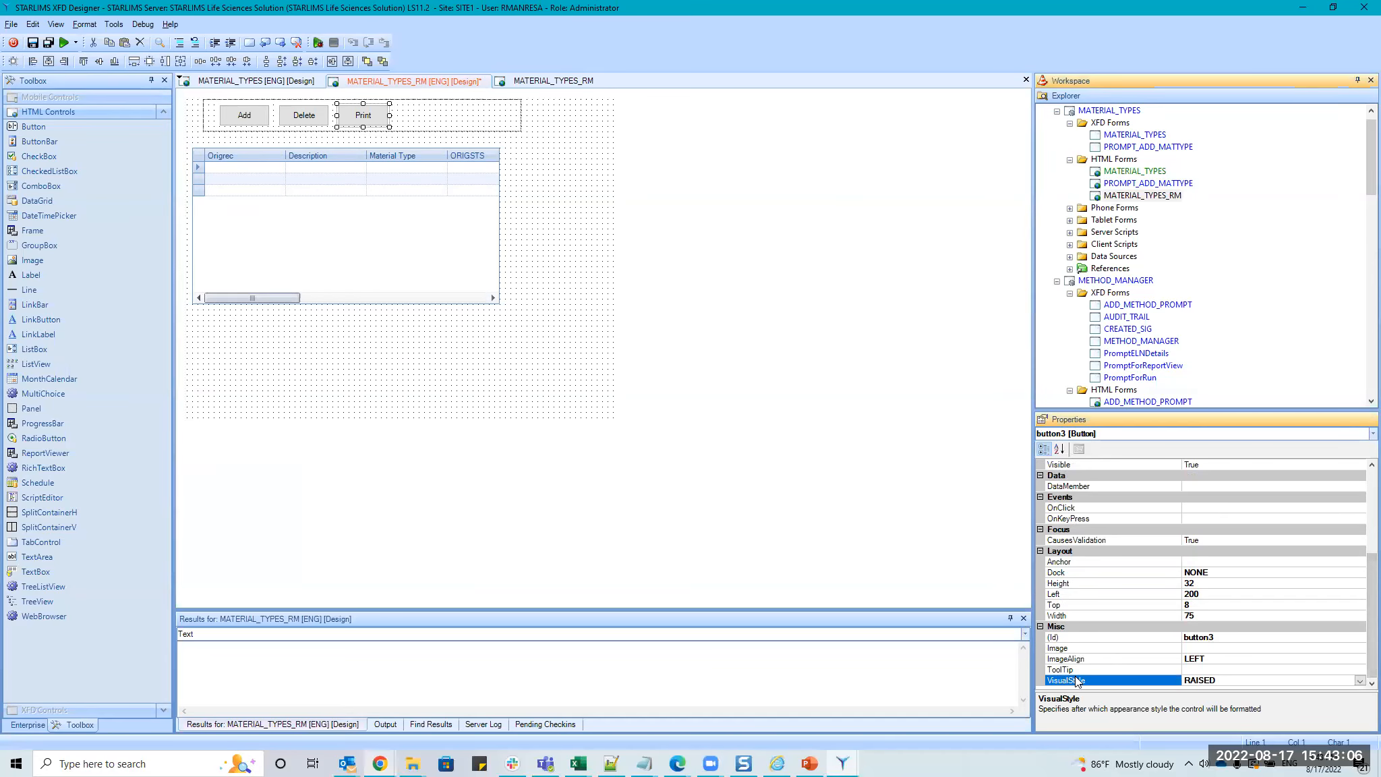
{"action": "left_click", "coordinate": [32, 43]}
{"action": "key", "text": "alt+Tab"}
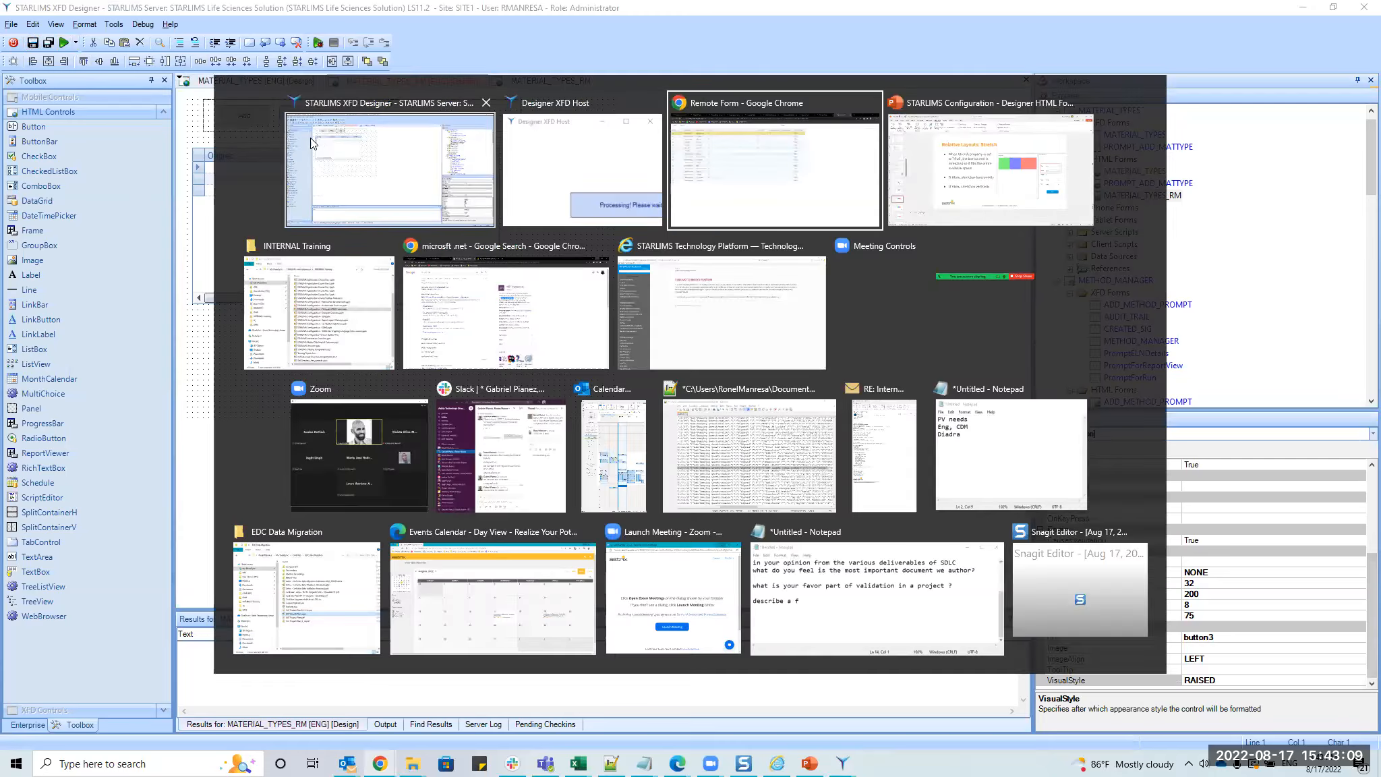
{"action": "left_click", "coordinate": [58, 35]}
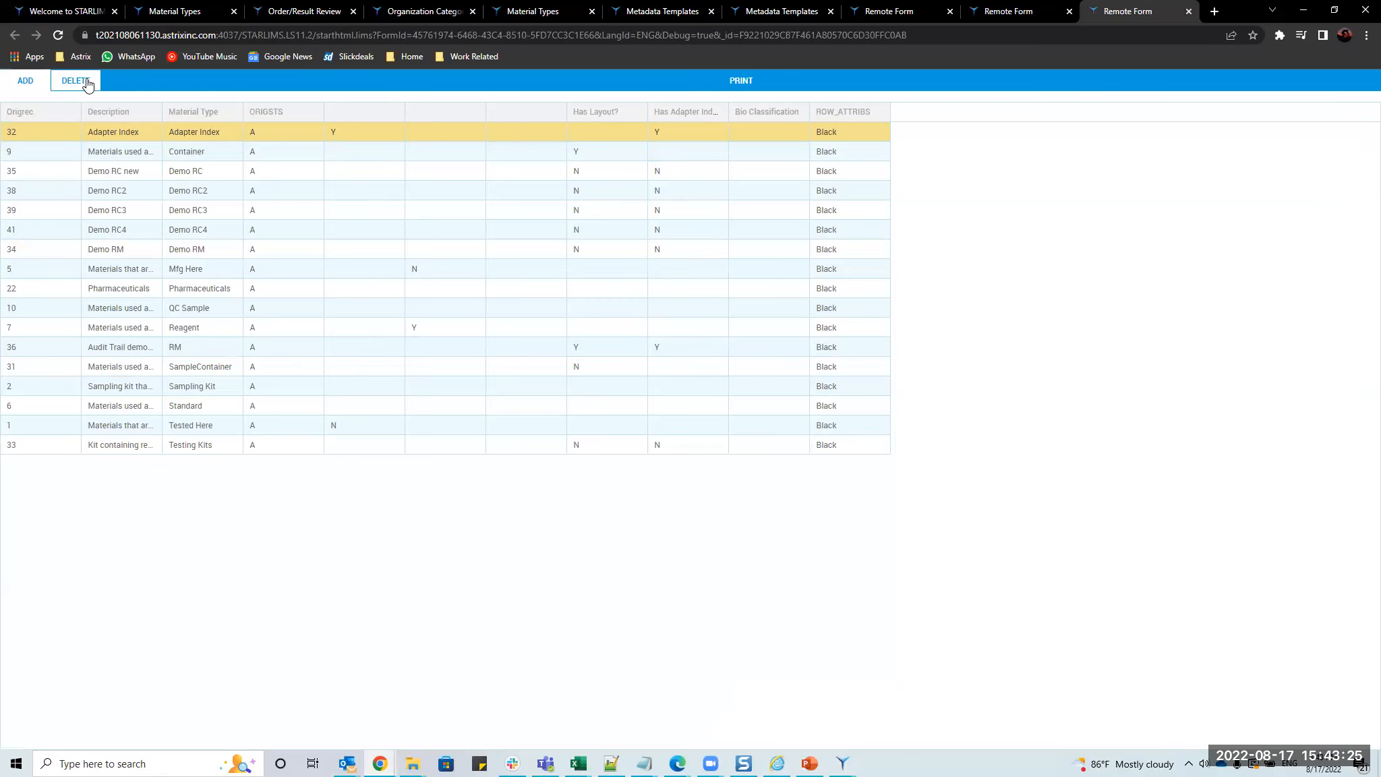
Switch to XFD Designer, set the button panel's Padding to 10 and reload the form in Chrome.
{"action": "key", "text": "alt+Tab"}
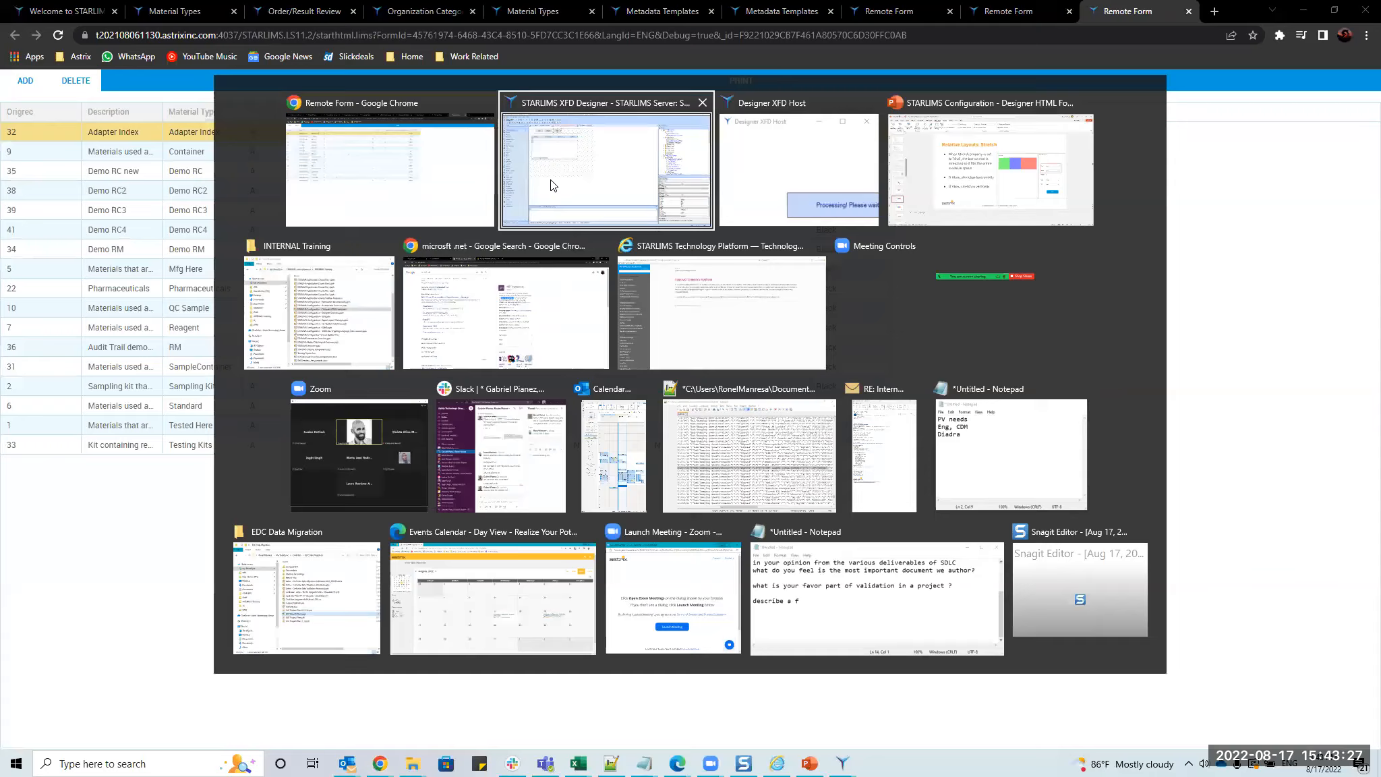
{"action": "scroll", "coordinate": [1214, 606], "scroll_direction": "down", "scroll_amount": 3}
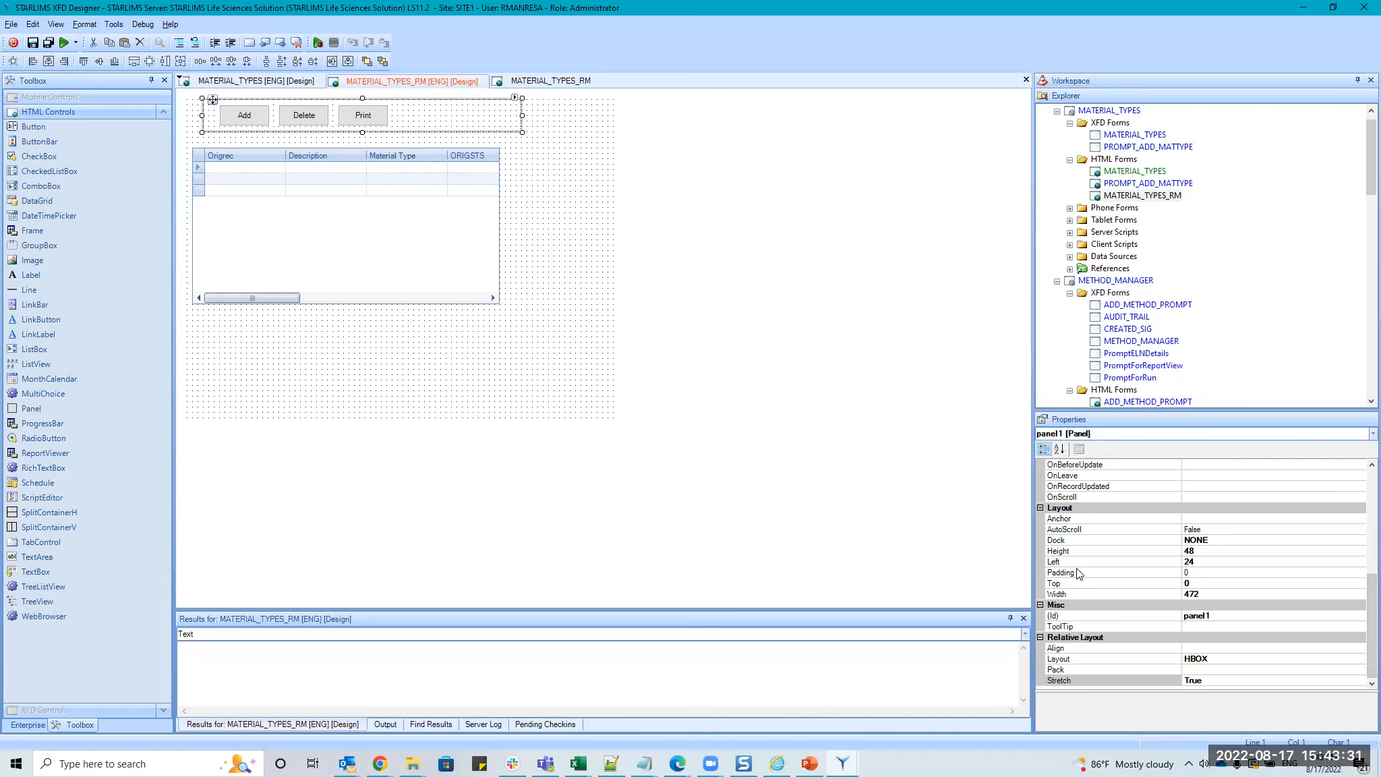
{"action": "left_click", "coordinate": [1217, 571]}
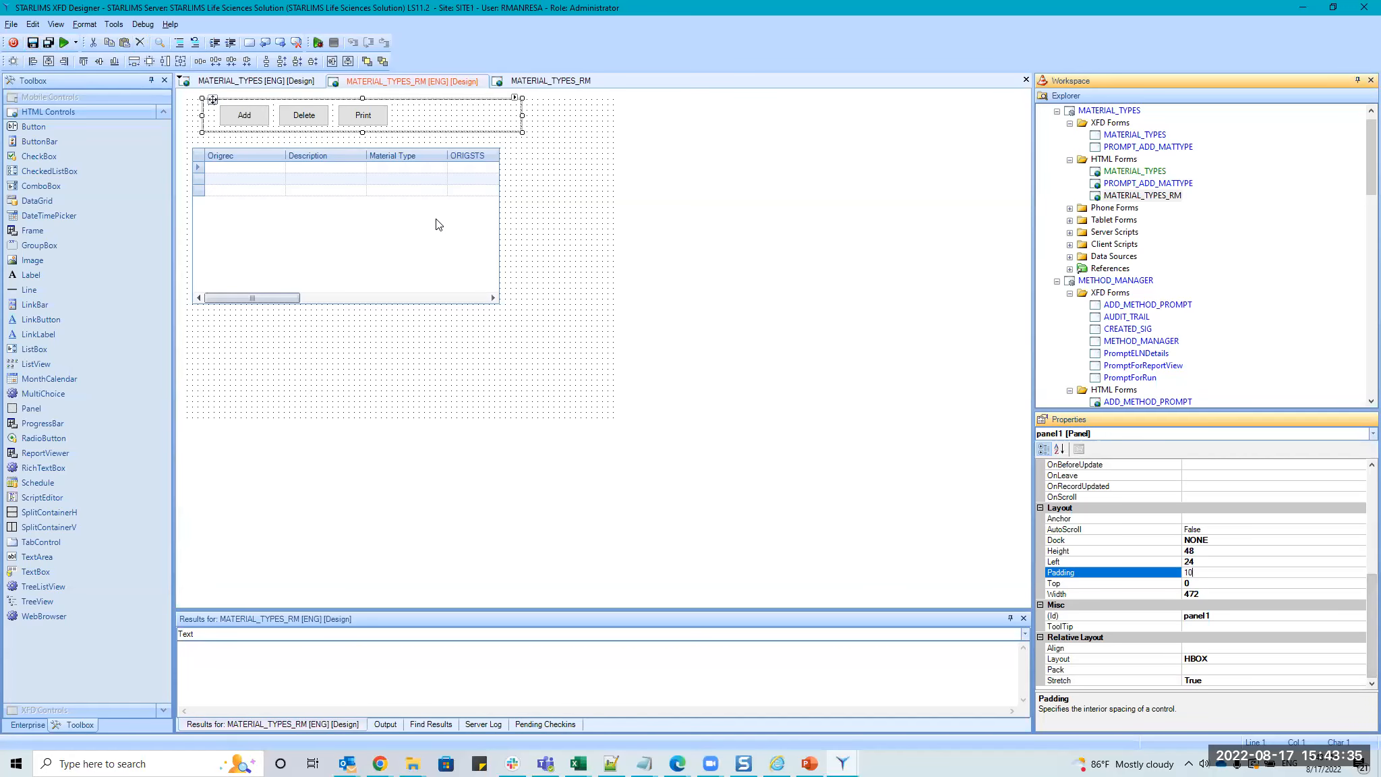
{"action": "type", "text": "10"}
{"action": "key", "text": "alt+Tab"}
{"action": "key", "text": "Tab"}
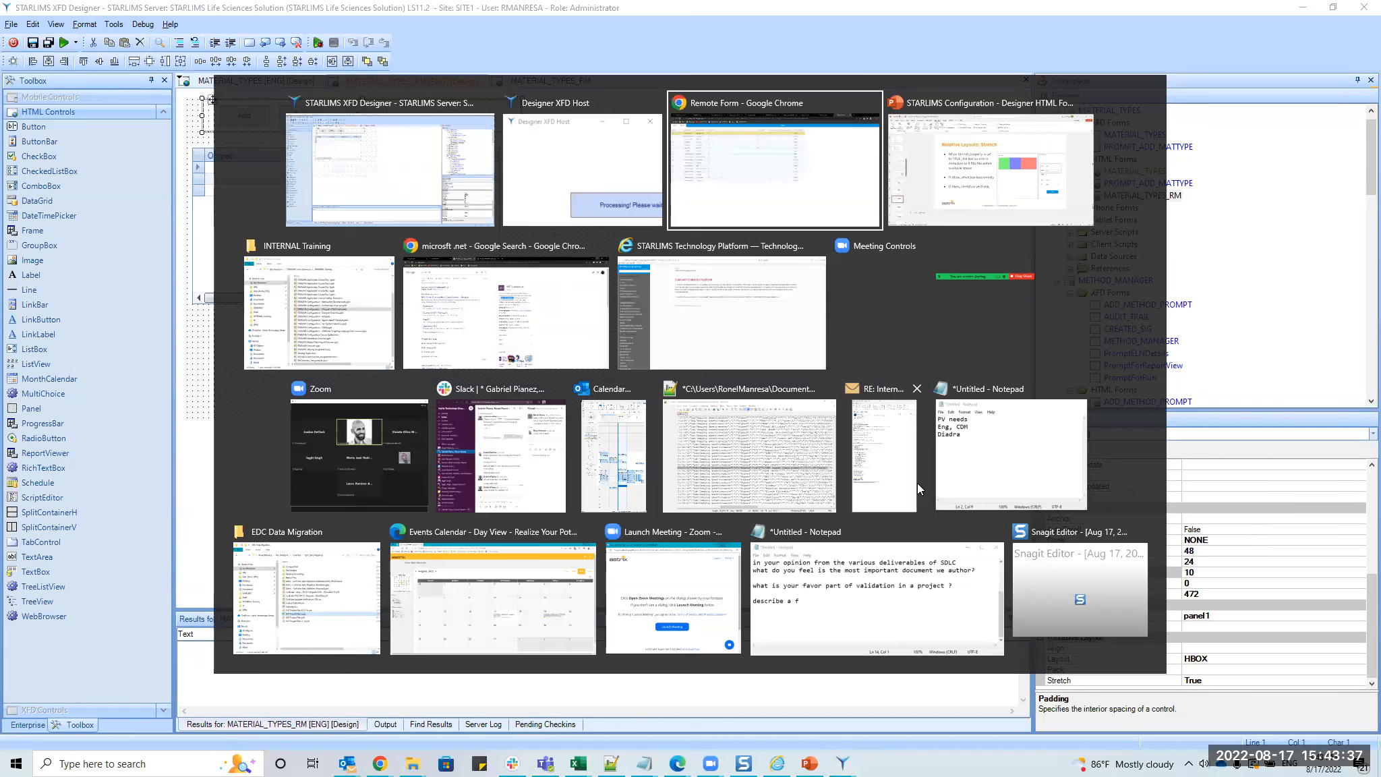
{"action": "left_click", "coordinate": [63, 37]}
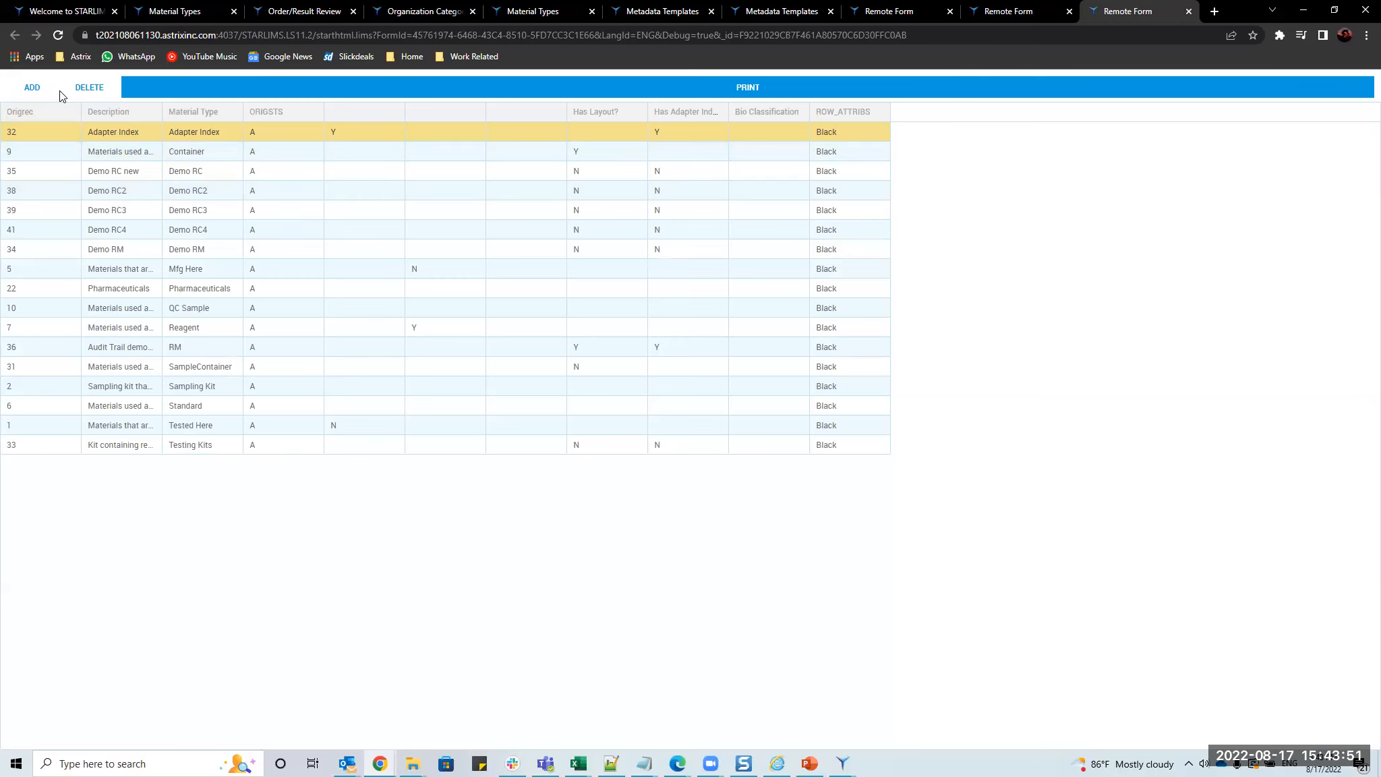
Switch to XFD Designer, set the form's relative layout Padding to 3 and save the form.
{"action": "key", "text": "alt+Tab"}
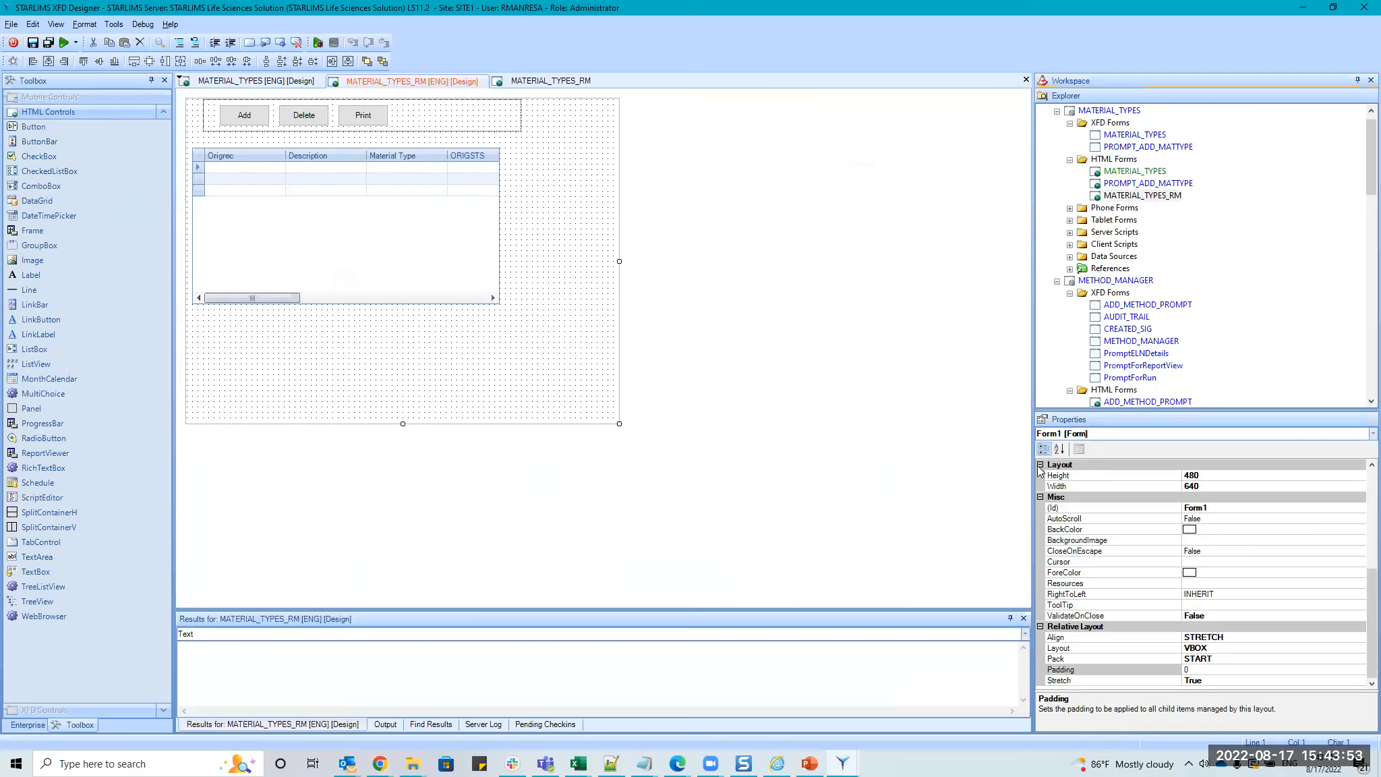
{"action": "left_click", "coordinate": [1197, 669]}
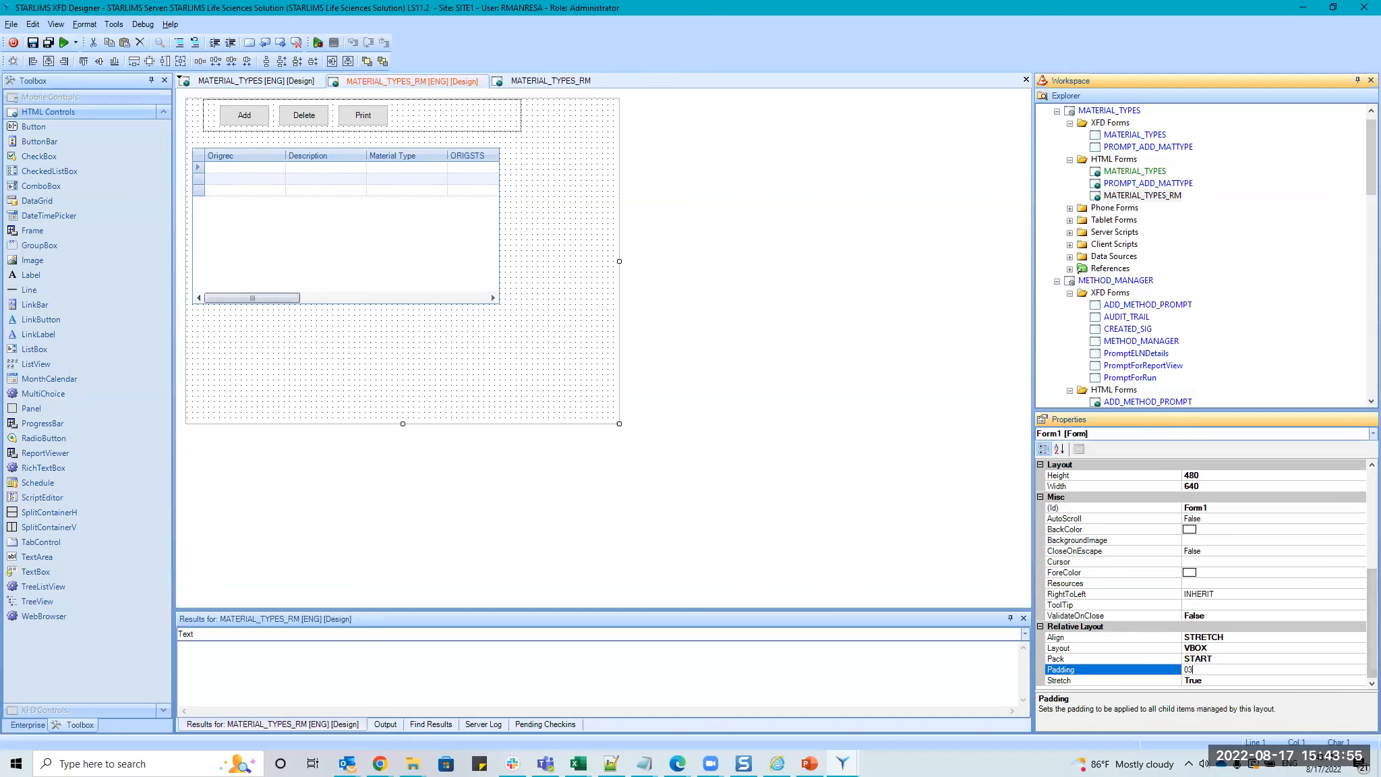
{"action": "type", "text": "3"}
{"action": "left_click", "coordinate": [392, 182]}
{"action": "left_click", "coordinate": [32, 43]}
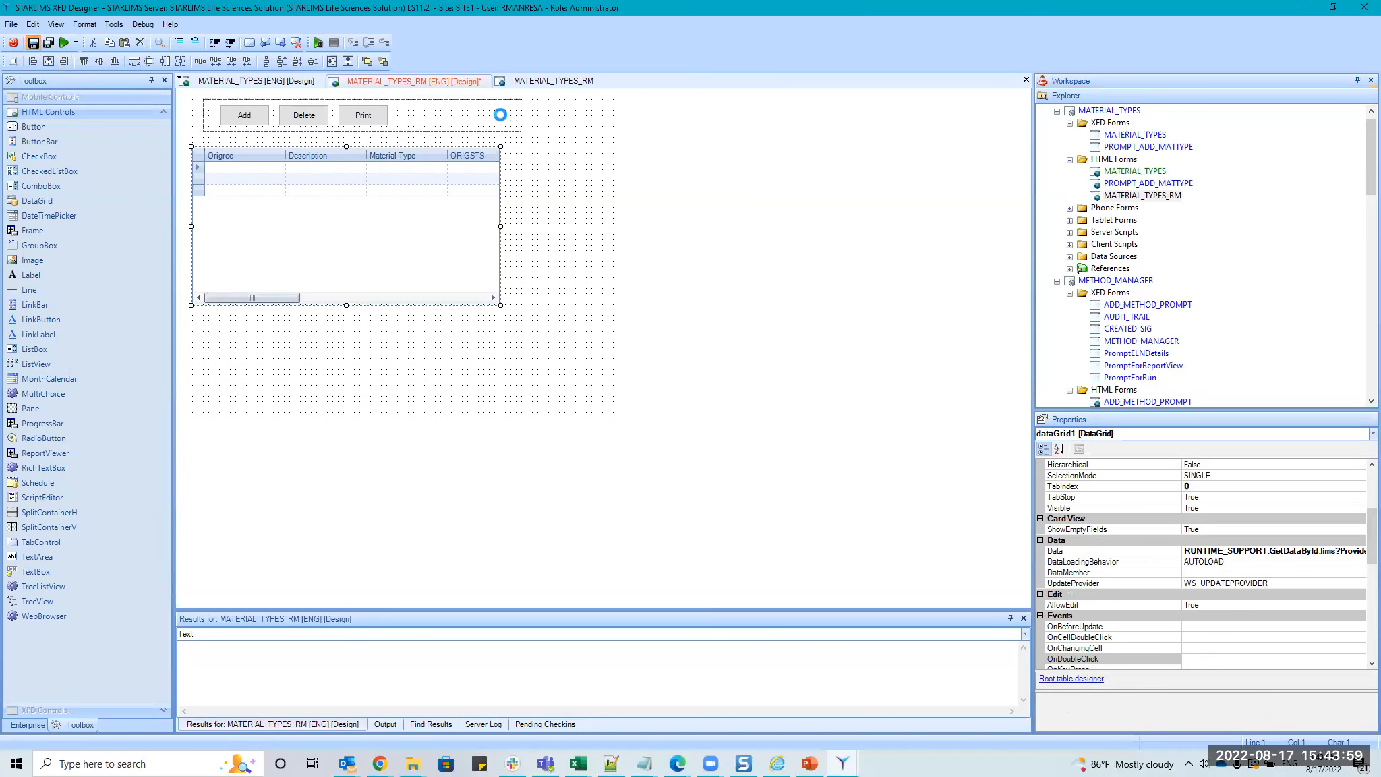
Set the data grid's Text property to "Materials".
{"action": "left_click", "coordinate": [499, 114]}
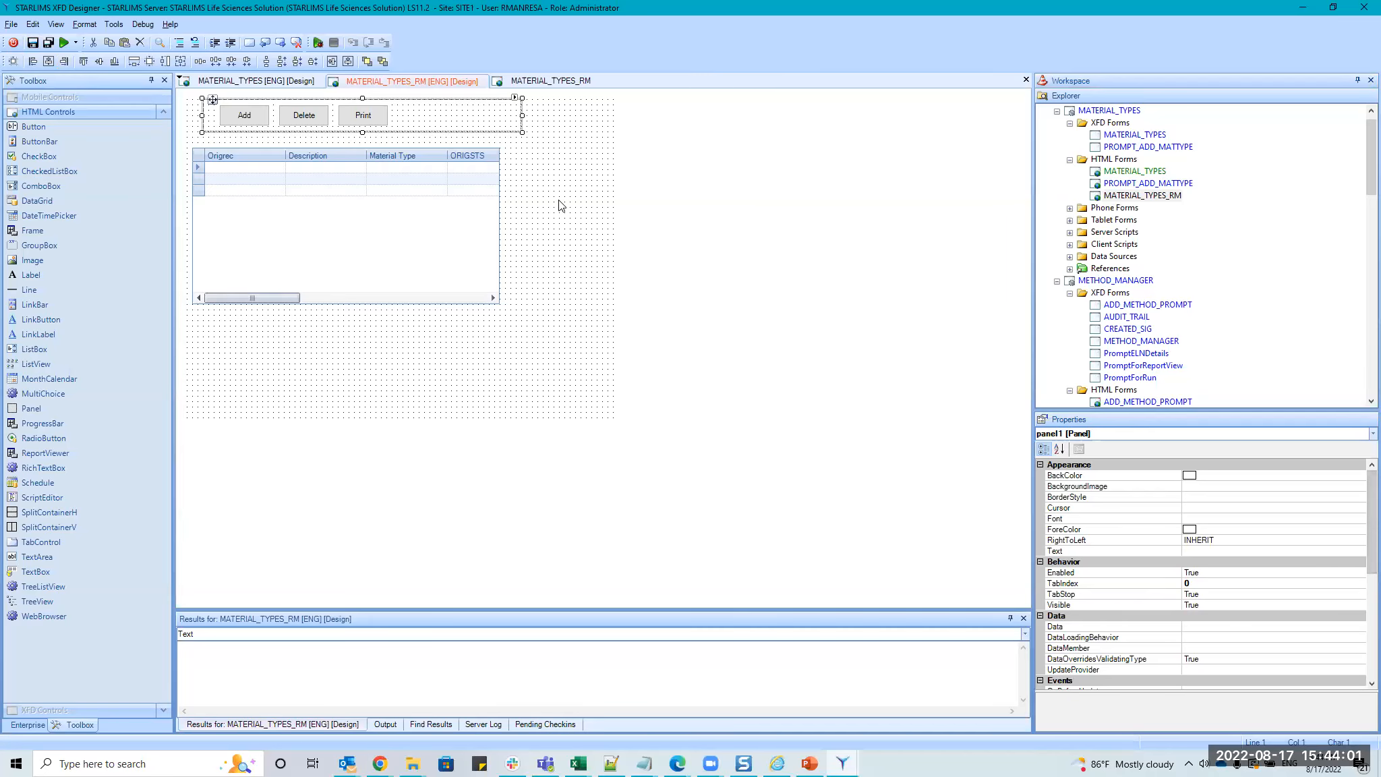
{"action": "left_click", "coordinate": [317, 149]}
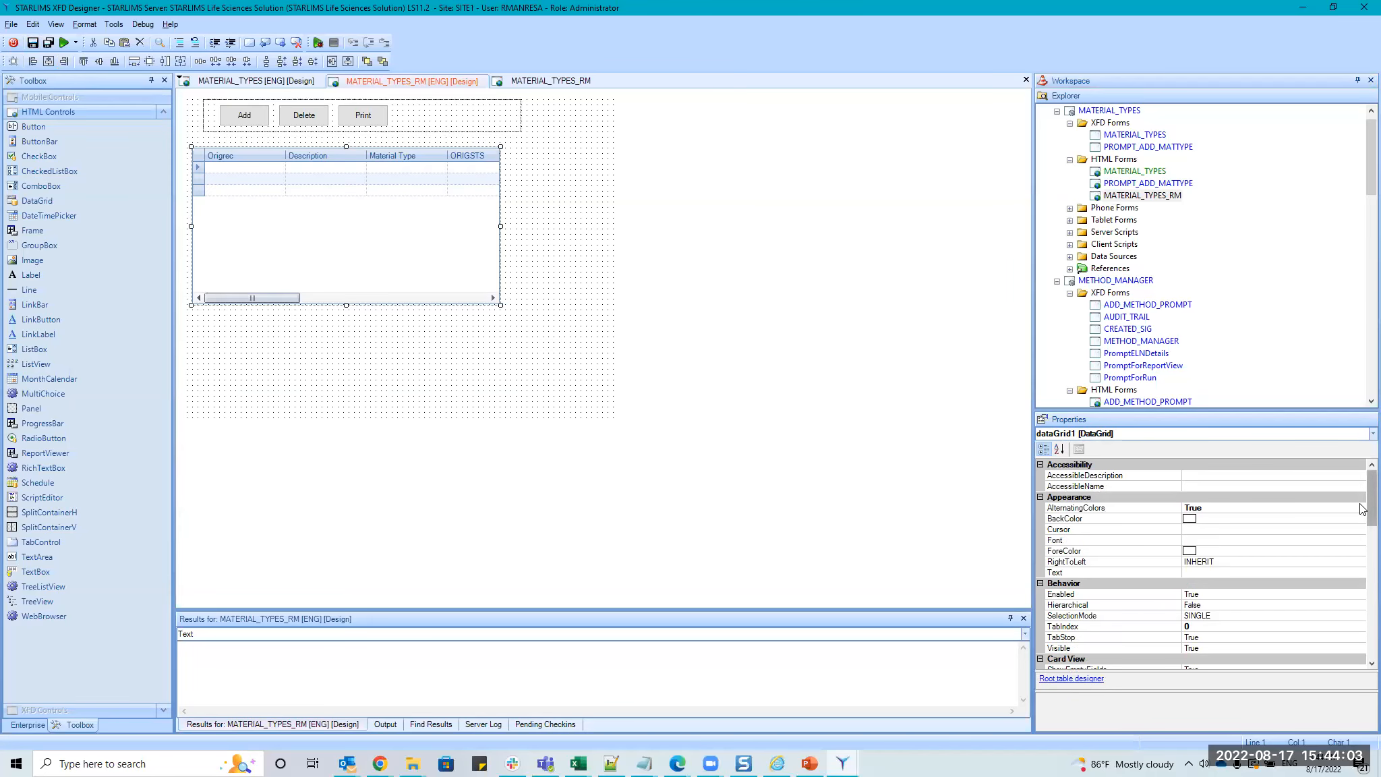
{"action": "scroll", "coordinate": [1347, 519], "scroll_direction": "down", "scroll_amount": 1}
{"action": "left_click", "coordinate": [1234, 540]}
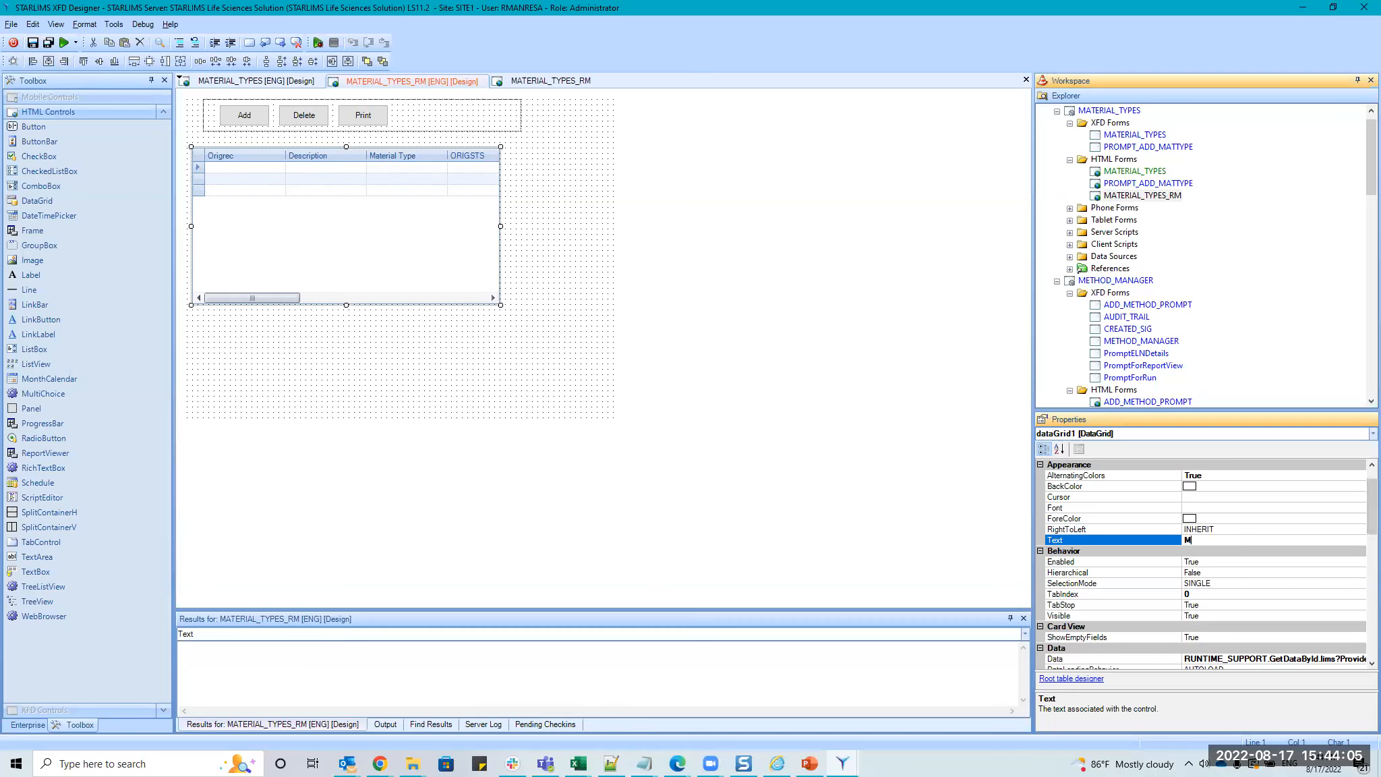
{"action": "type", "text": "Materials"}
{"action": "key", "text": "Return"}
Set the button panel's Stretch to False and its Padding to 3.
{"action": "left_click", "coordinate": [455, 126]}
{"action": "scroll", "coordinate": [1312, 561], "scroll_direction": "down", "scroll_amount": 5}
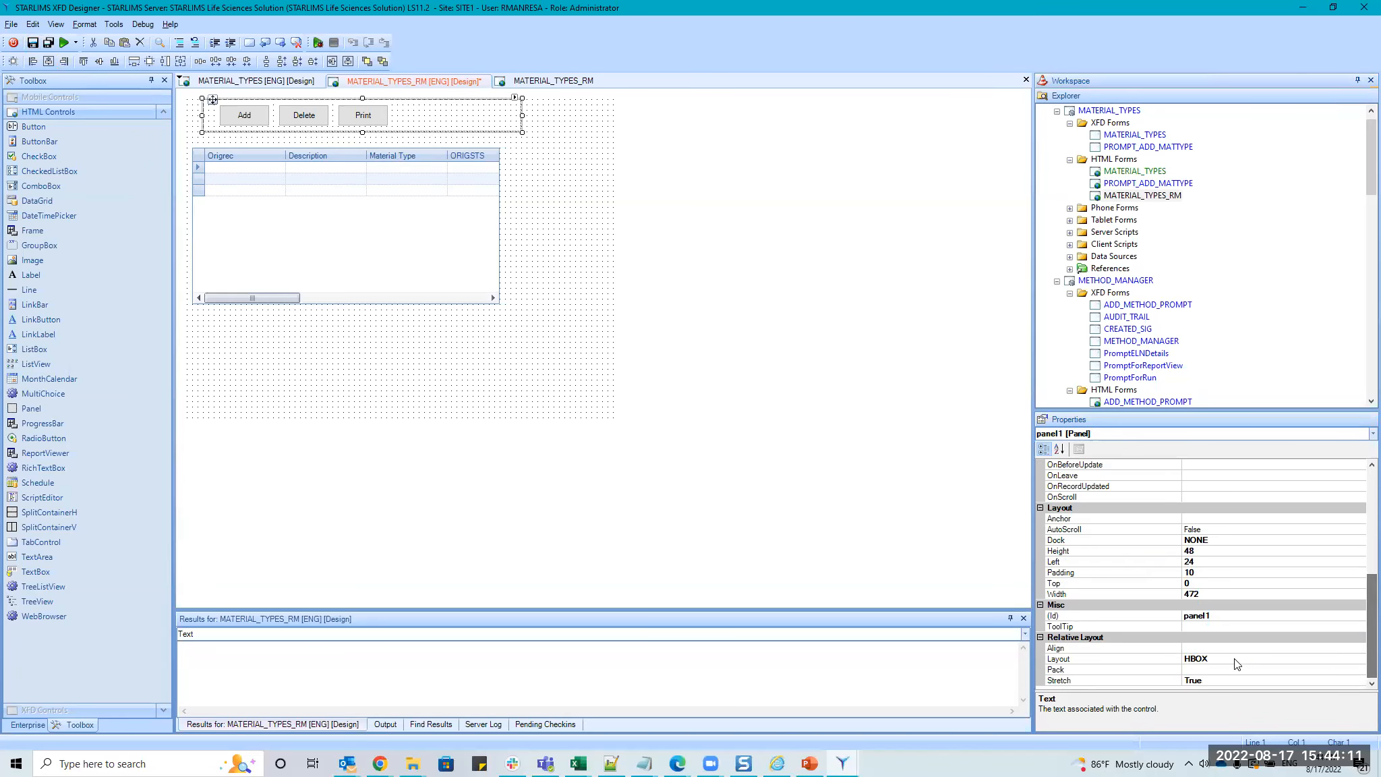
{"action": "double_click", "coordinate": [1077, 678]}
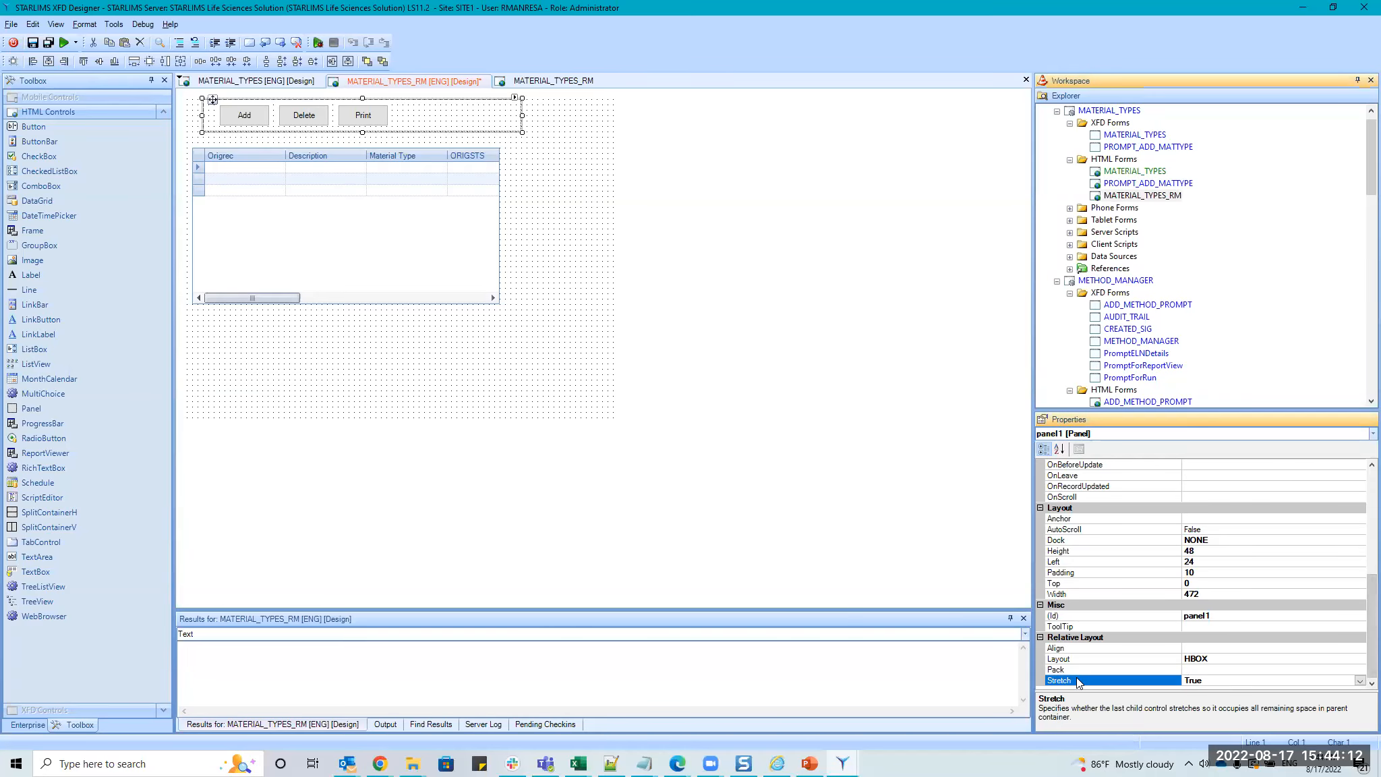
{"action": "left_click", "coordinate": [1144, 668]}
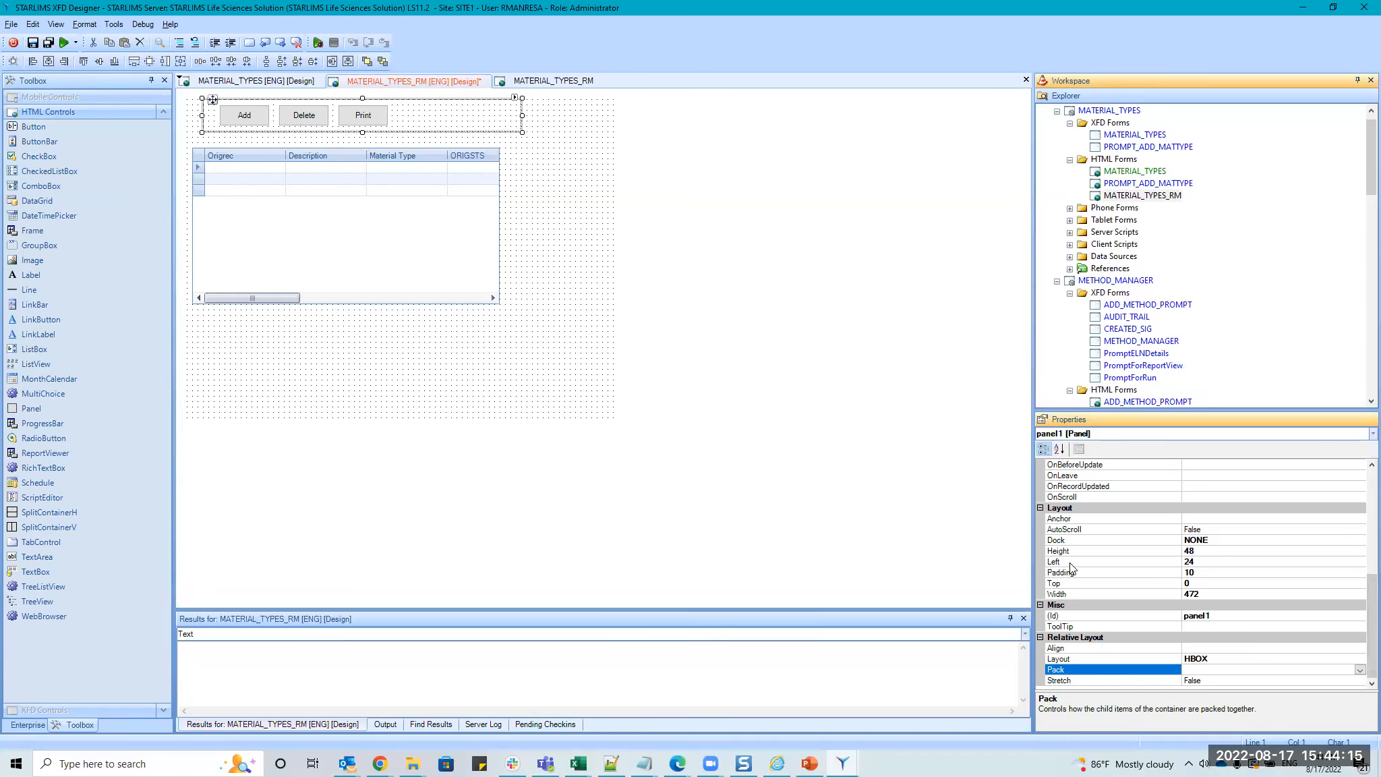
{"action": "left_click", "coordinate": [1203, 573]}
{"action": "type", "text": "3"}
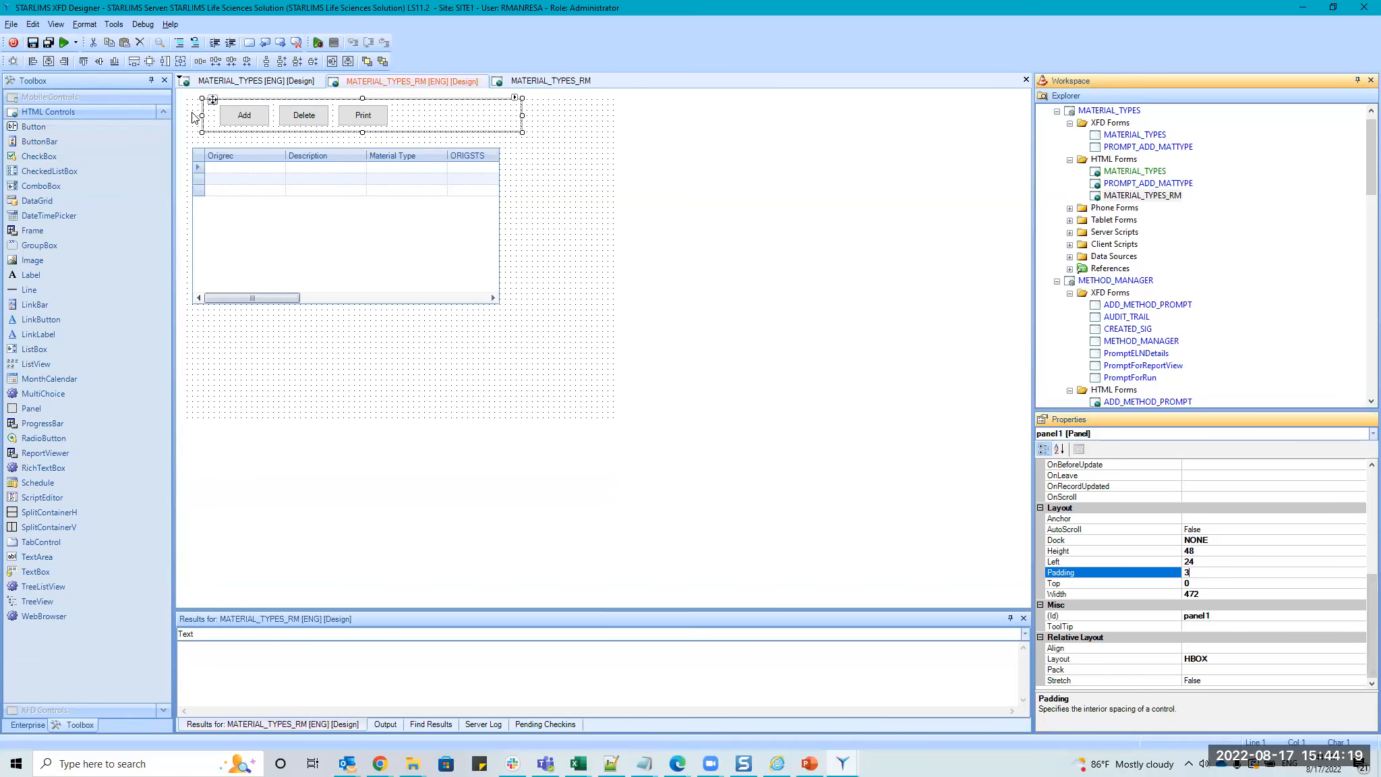
Move the data grid and button panel lower on the form, save it and reload it in Chrome.
{"action": "left_click_drag", "start_coordinate": [278, 211], "coordinate": [295, 239]}
{"action": "left_click", "coordinate": [216, 112]}
{"action": "left_click_drag", "start_coordinate": [213, 100], "coordinate": [209, 144]}
{"action": "left_click", "coordinate": [30, 44]}
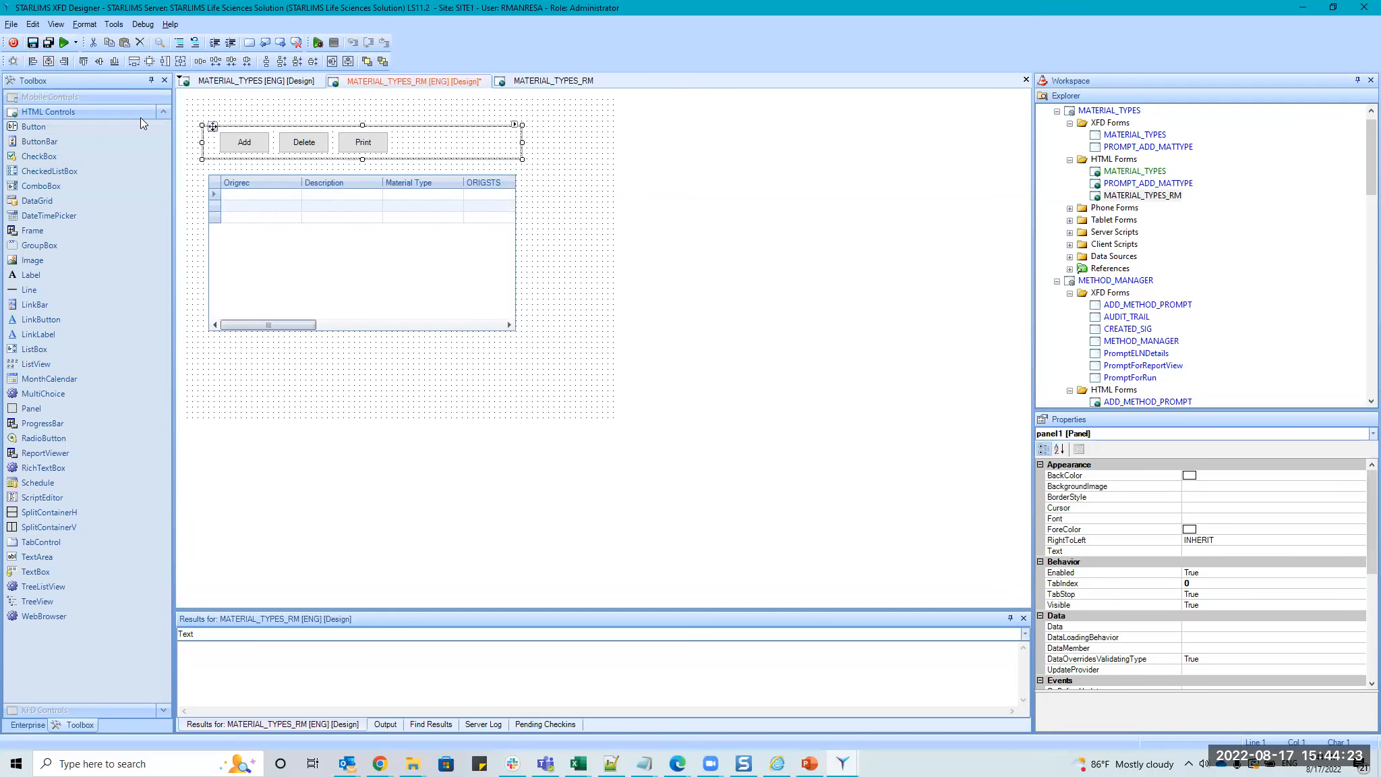
{"action": "key", "text": "alt+Tab"}
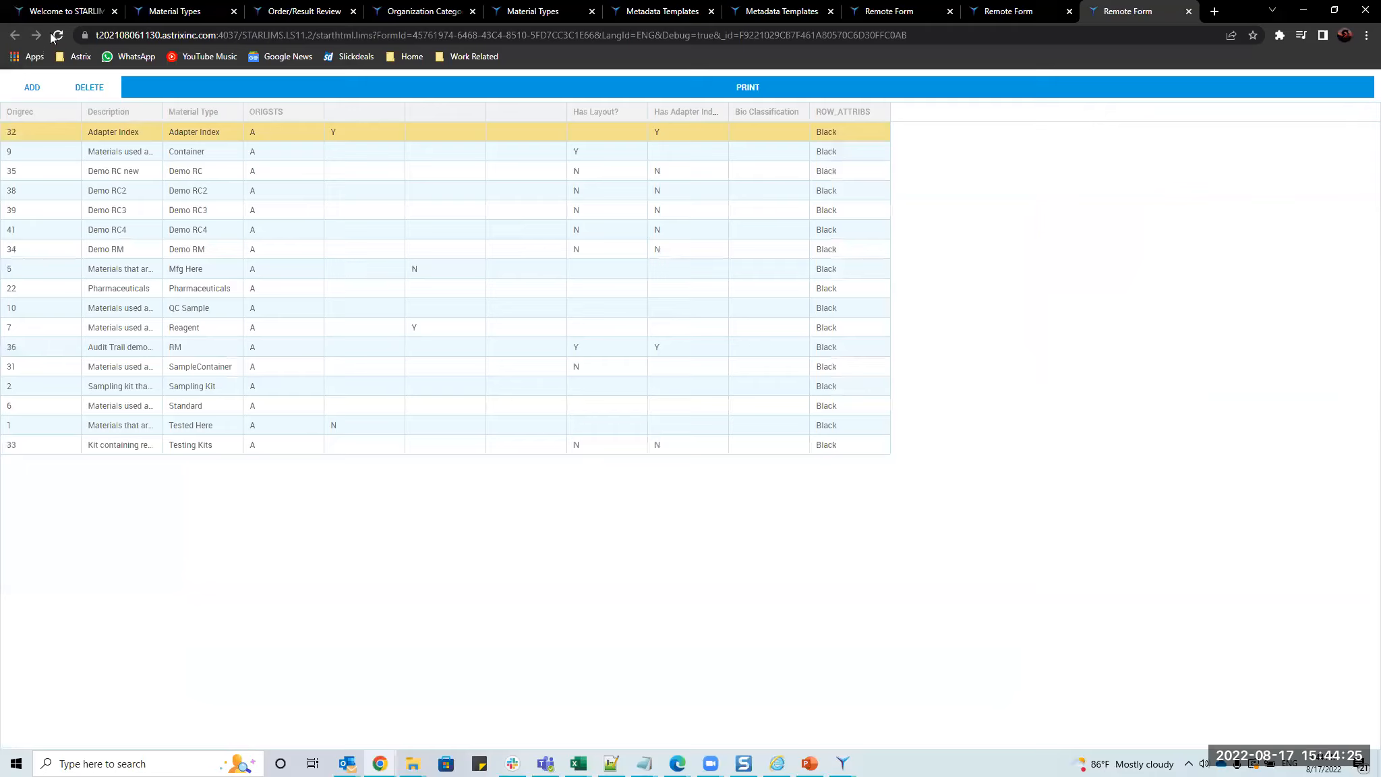
{"action": "left_click", "coordinate": [58, 35]}
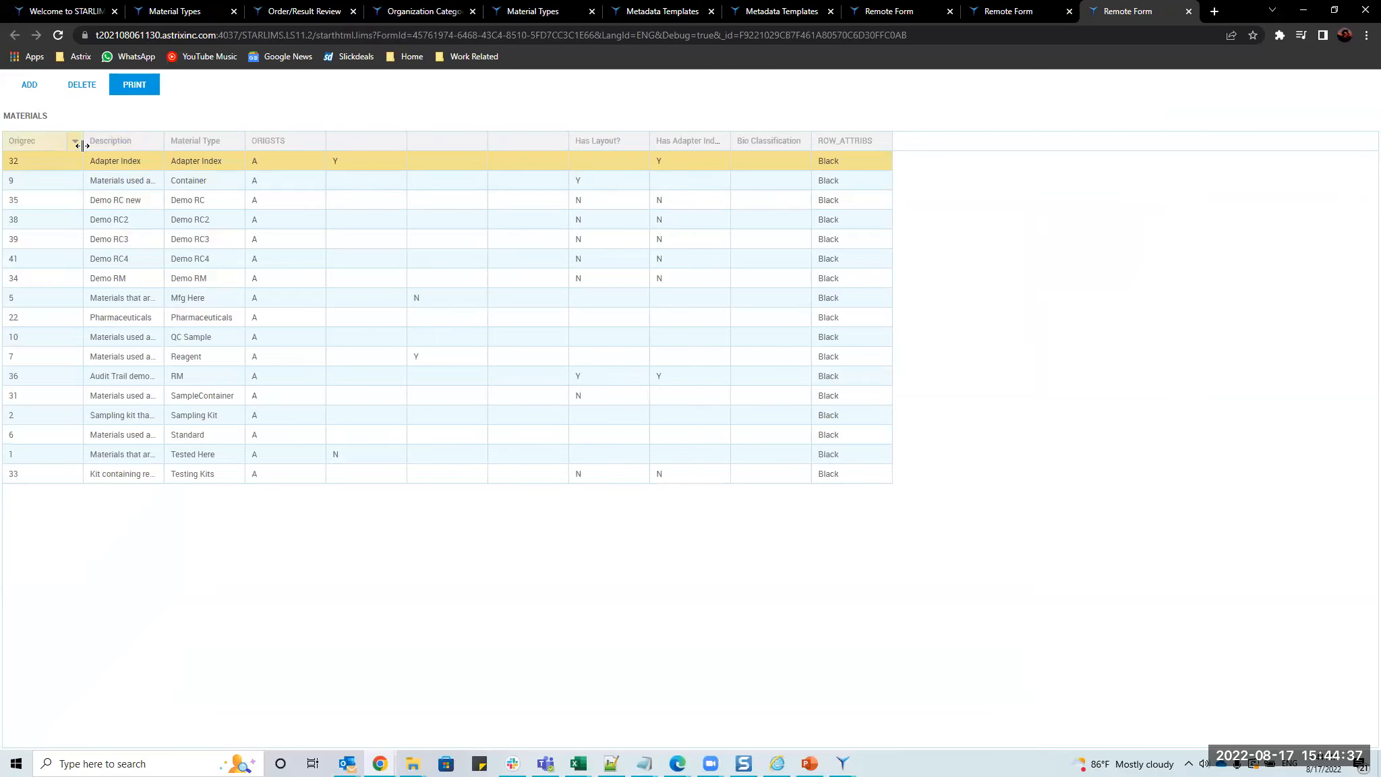
Switch to XFD Designer and set the button panel's Text to "Please add a material".
{"action": "key", "text": "alt+Tab"}
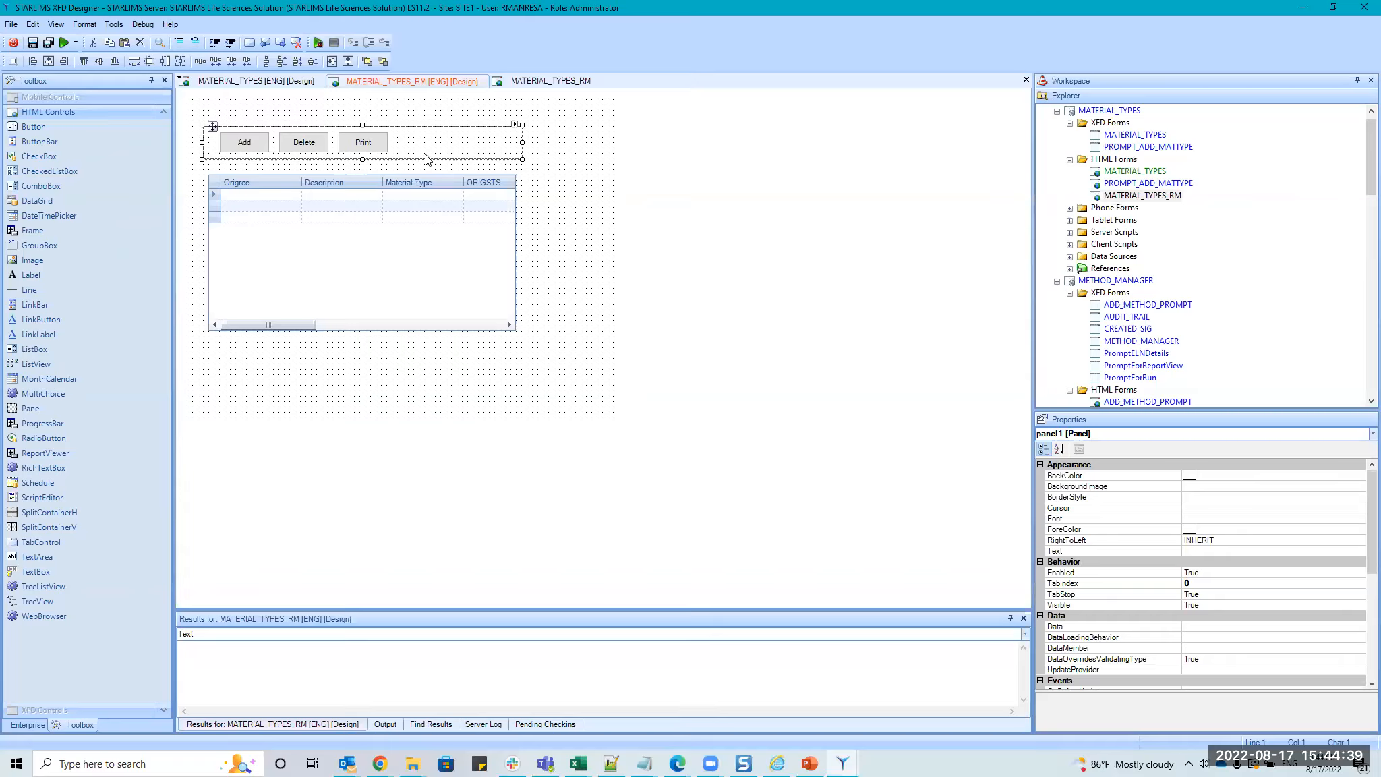
{"action": "left_click", "coordinate": [1234, 550]}
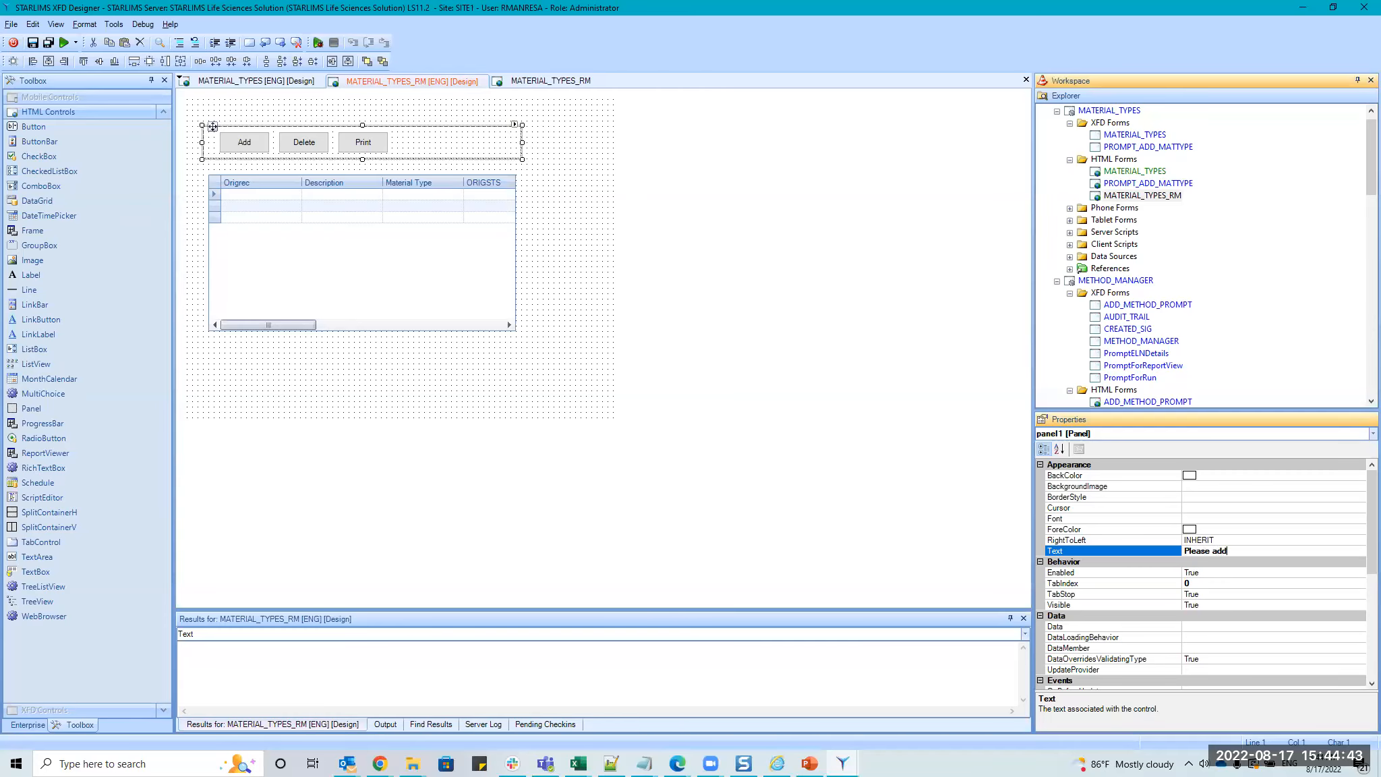
{"action": "type", "text": "Please add a material"}
{"action": "key", "text": "Return"}
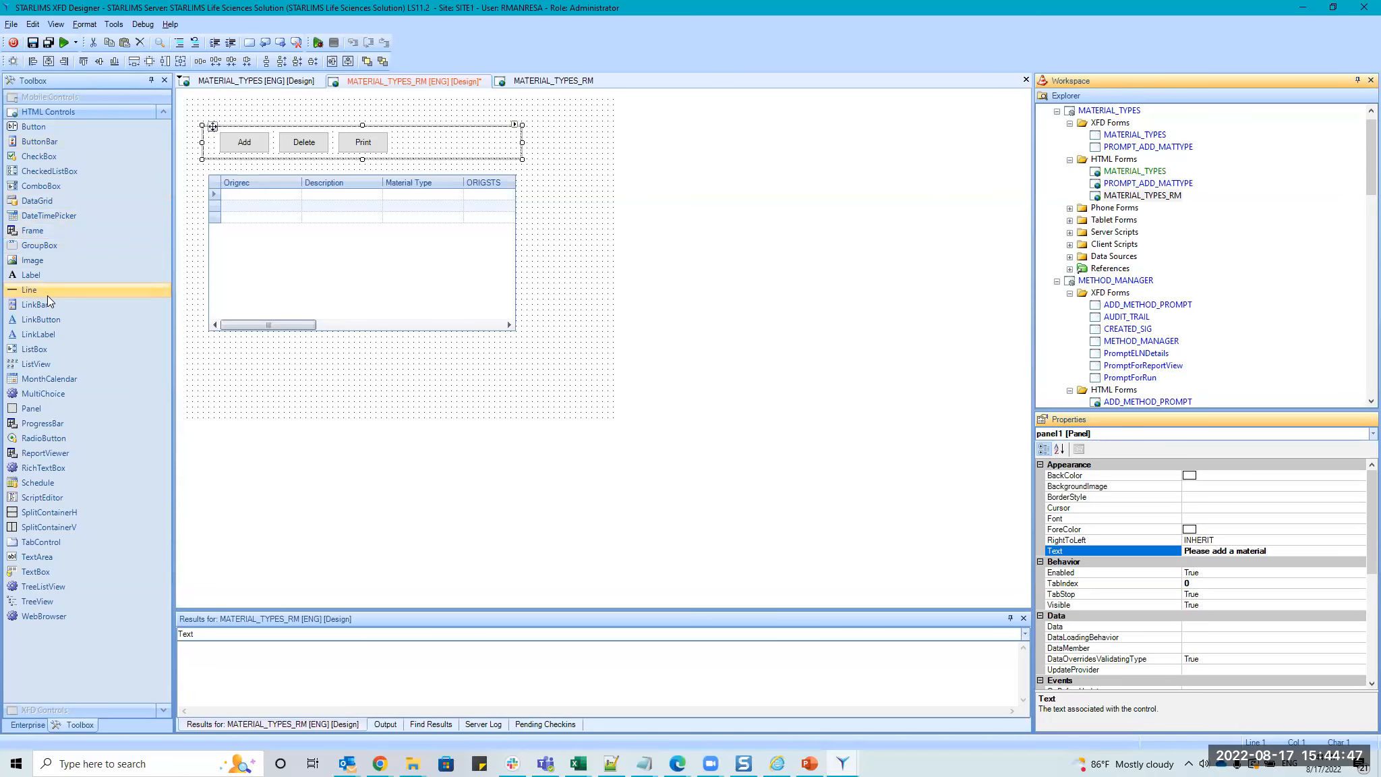
Add a label above the button panel with the text "Please add a material" and save the form.
{"action": "left_click", "coordinate": [31, 275]}
{"action": "left_click", "coordinate": [213, 113]}
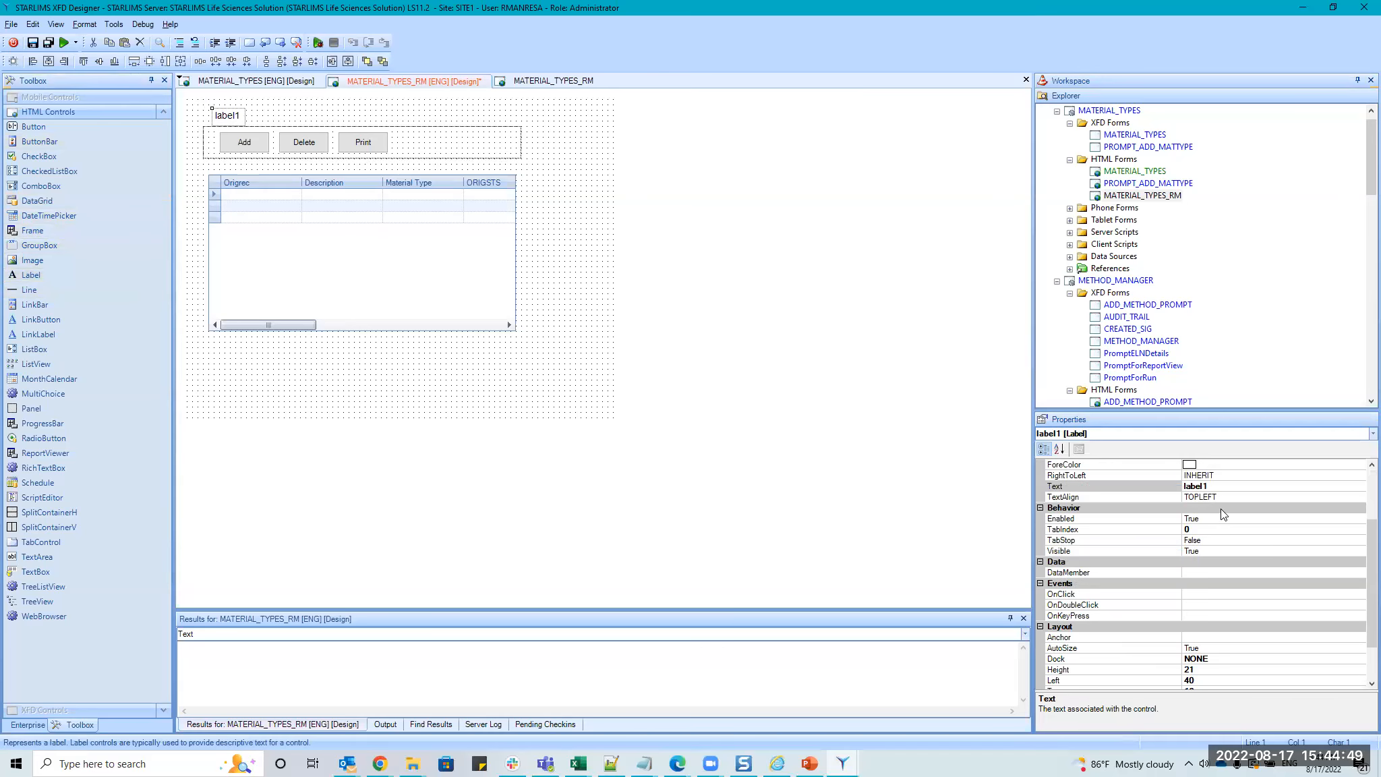
{"action": "left_click", "coordinate": [1225, 486]}
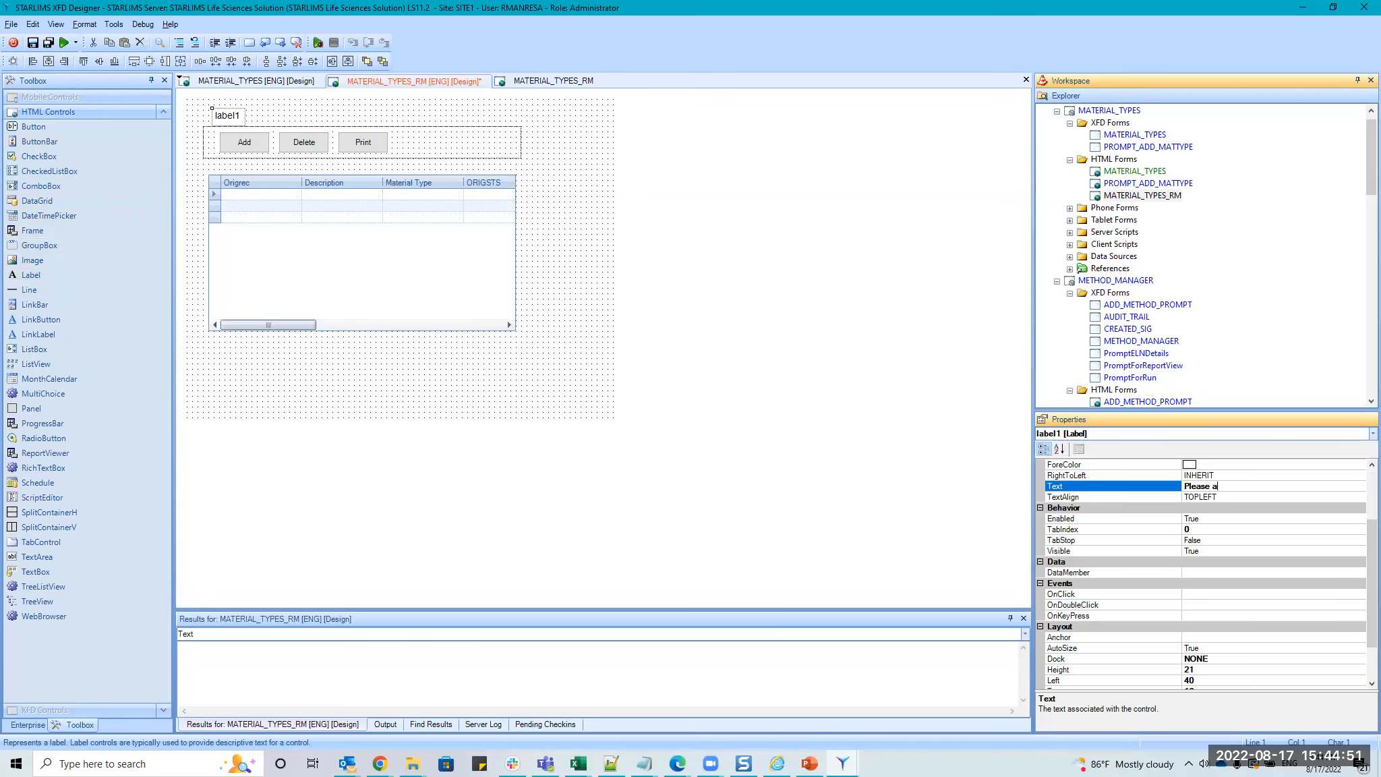
{"action": "type", "text": "Please add a material"}
{"action": "key", "text": "Return"}
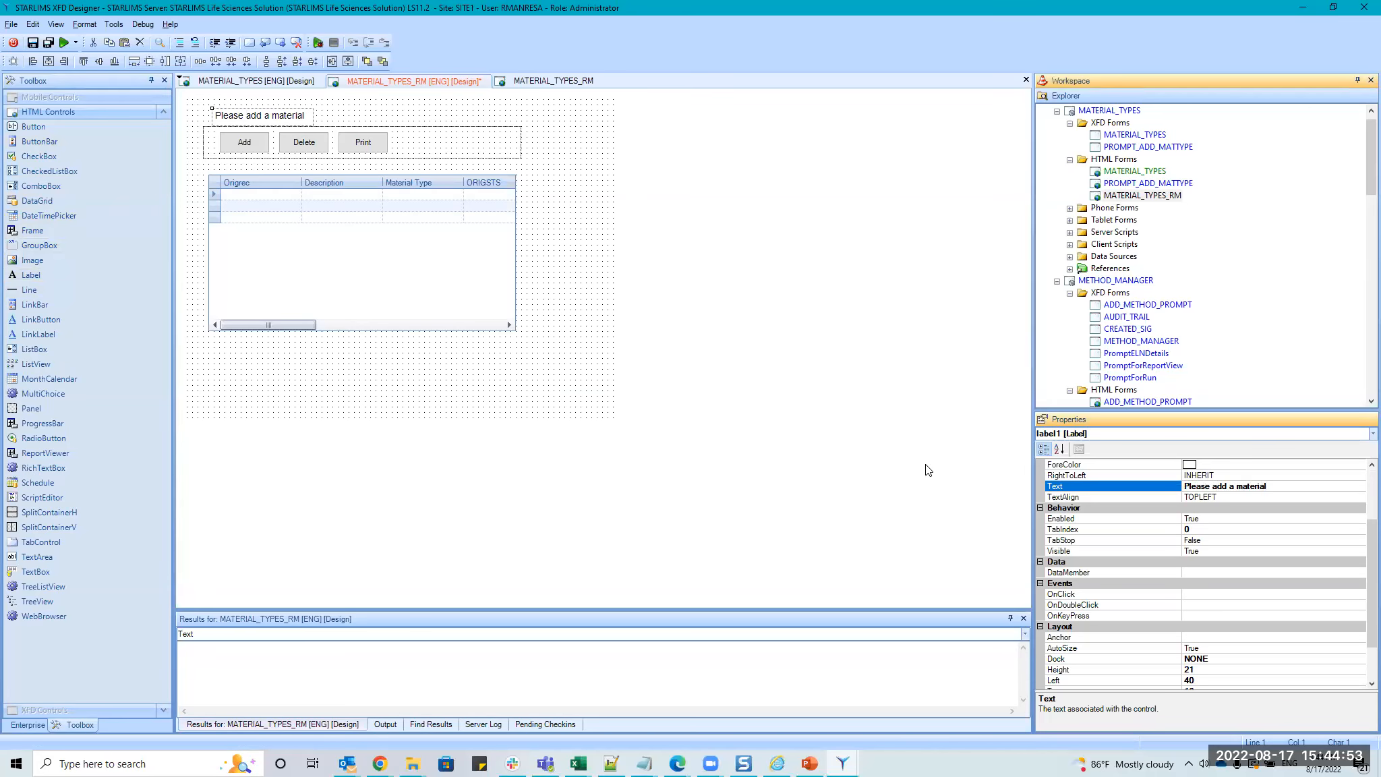
{"action": "left_click", "coordinate": [425, 152]}
{"action": "left_click", "coordinate": [32, 43]}
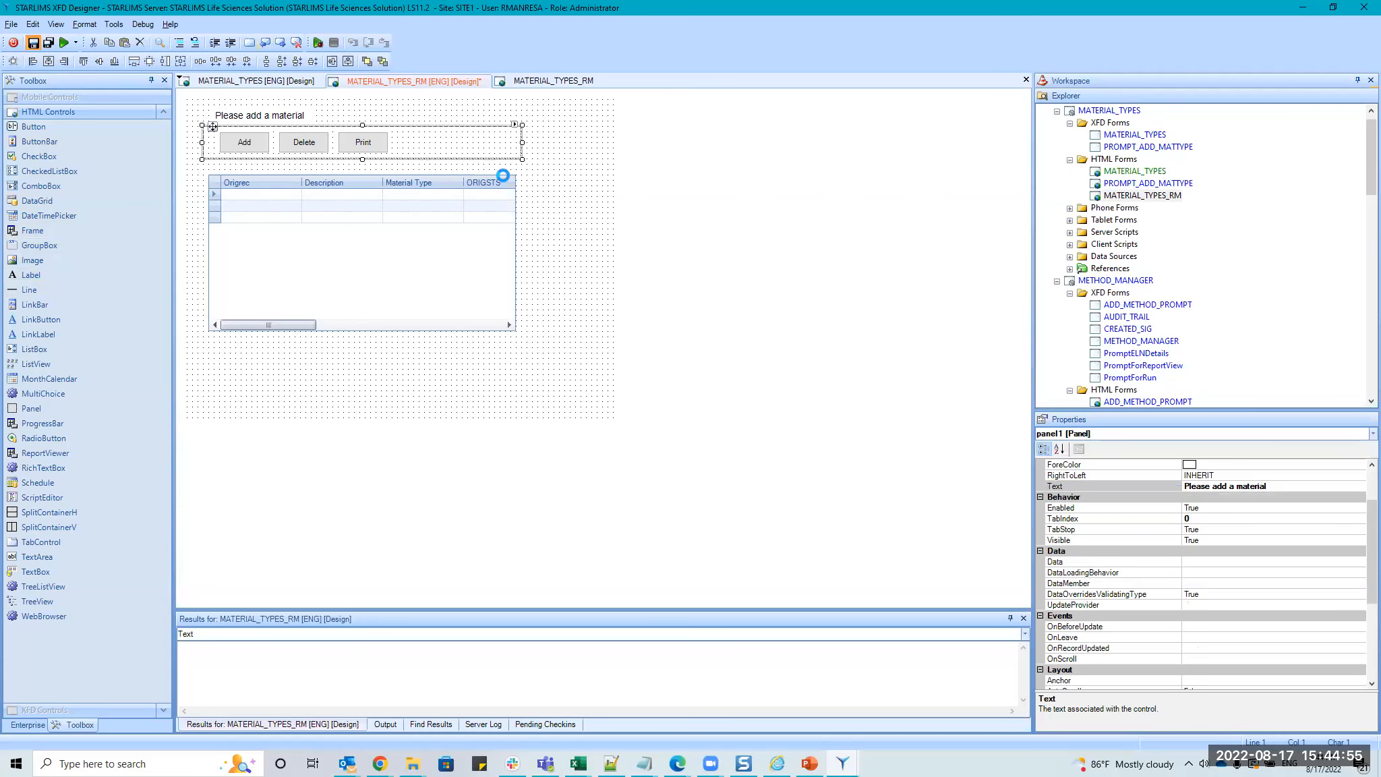
{"action": "key", "text": "alt"}
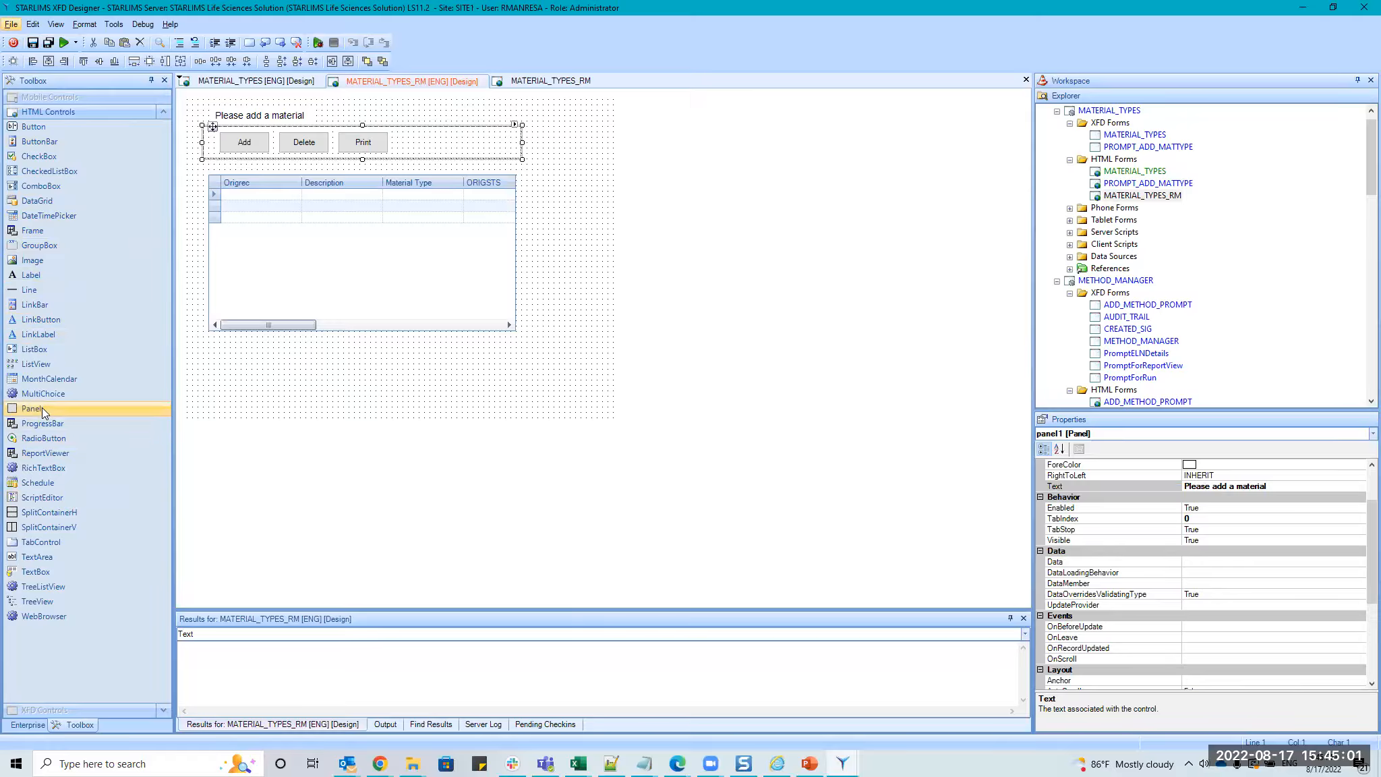
Place a new panel below the button panel and nest the resized data grid inside it.
{"action": "left_click_drag", "start_coordinate": [354, 247], "coordinate": [493, 410]}
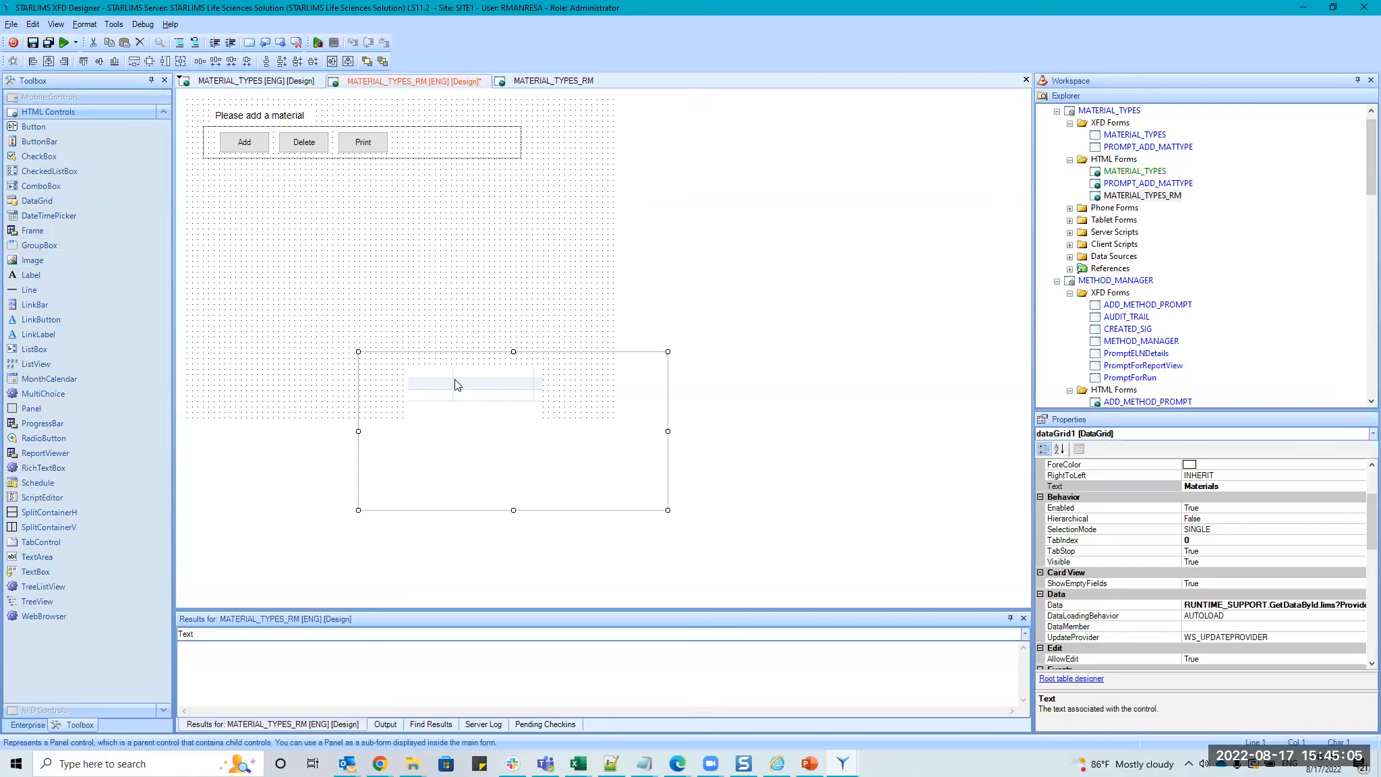
{"action": "left_click_drag", "start_coordinate": [663, 510], "coordinate": [487, 417]}
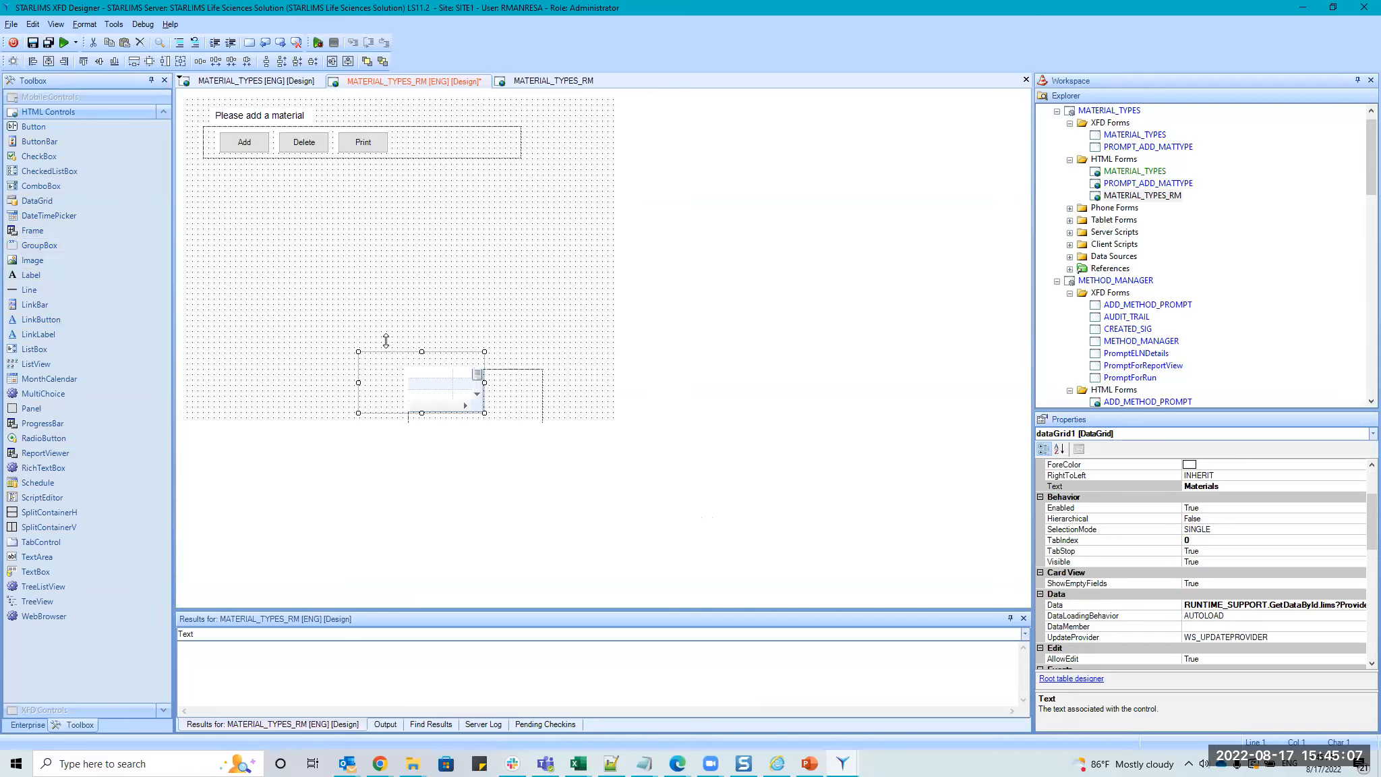
{"action": "left_click_drag", "start_coordinate": [358, 351], "coordinate": [252, 190]}
{"action": "left_click", "coordinate": [420, 377]}
{"action": "left_click_drag", "start_coordinate": [376, 258], "coordinate": [521, 369]}
{"action": "left_click", "coordinate": [310, 229]}
{"action": "left_click_drag", "start_coordinate": [316, 235], "coordinate": [489, 337]}
Move the data grid's panel up under the button panel and enlarge it to about 528 wide by 336 high.
{"action": "left_click", "coordinate": [255, 207]}
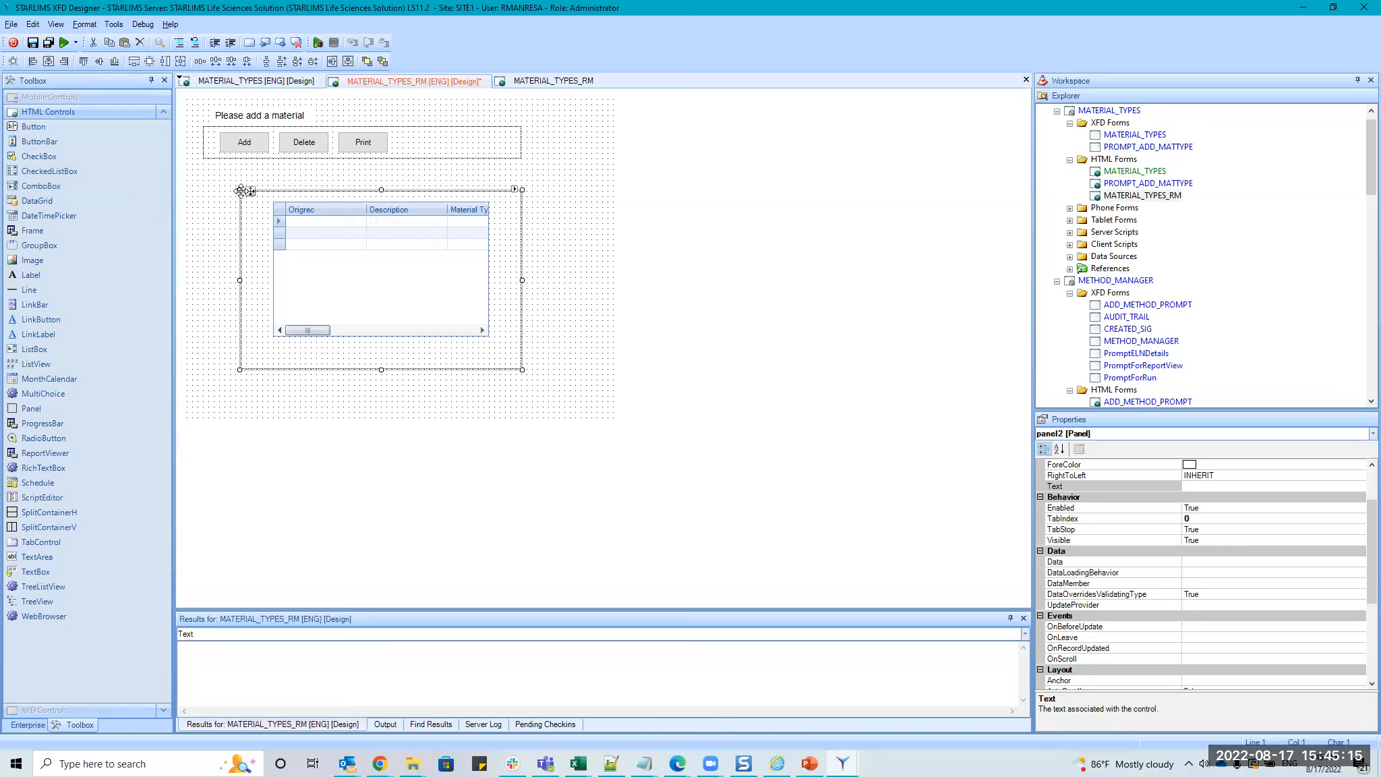
{"action": "left_click_drag", "start_coordinate": [251, 191], "coordinate": [218, 176]}
{"action": "mouse_move", "coordinate": [545, 391]}
{"action": "left_mouse_down"}
{"action": "mouse_move", "coordinate": [577, 407]}
{"action": "mouse_move", "coordinate": [576, 367]}
{"action": "mouse_move", "coordinate": [565, 401]}
{"action": "left_mouse_up"}
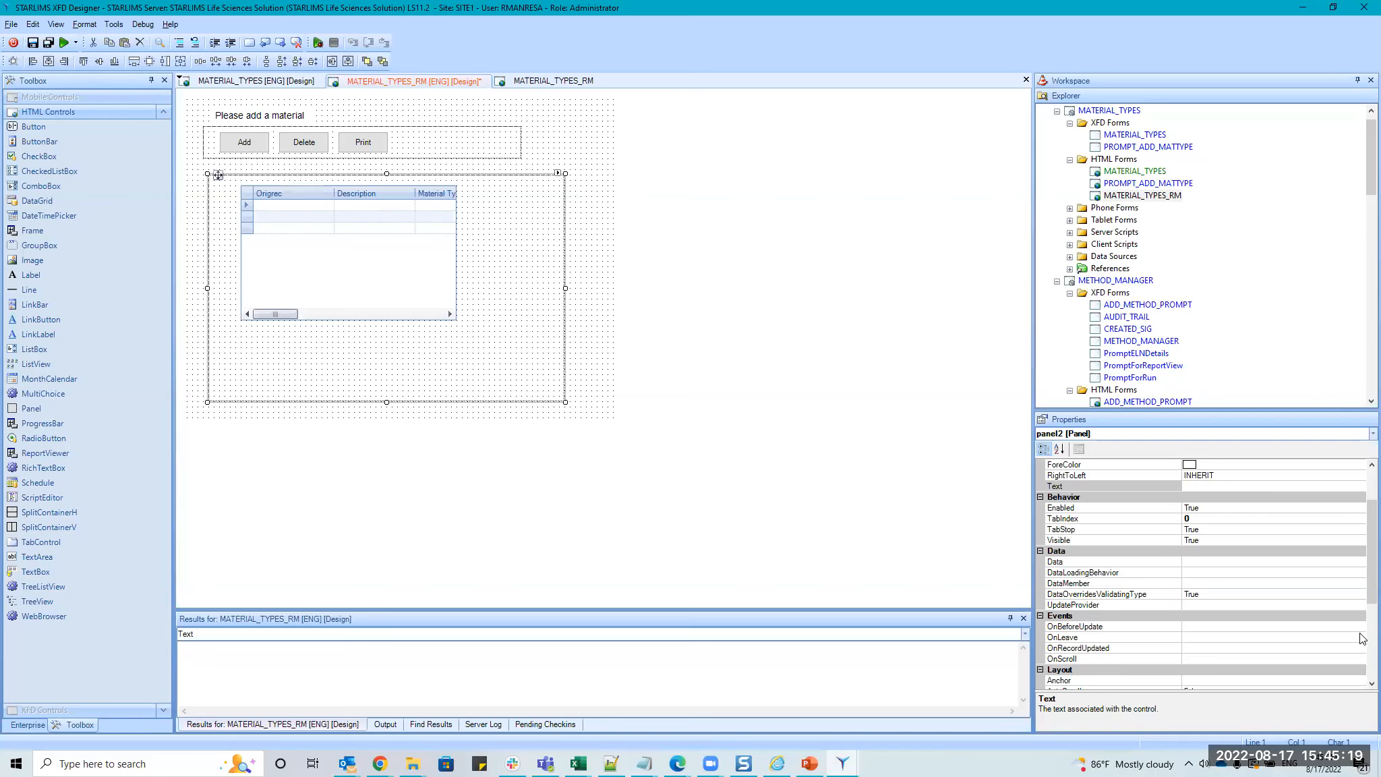
Set the grid panel's Align to STRETCH, Stretch to True and Layout to VBOX, and save the form.
{"action": "scroll", "coordinate": [1361, 675], "scroll_direction": "down", "scroll_amount": 5}
{"action": "left_click", "coordinate": [1325, 647]}
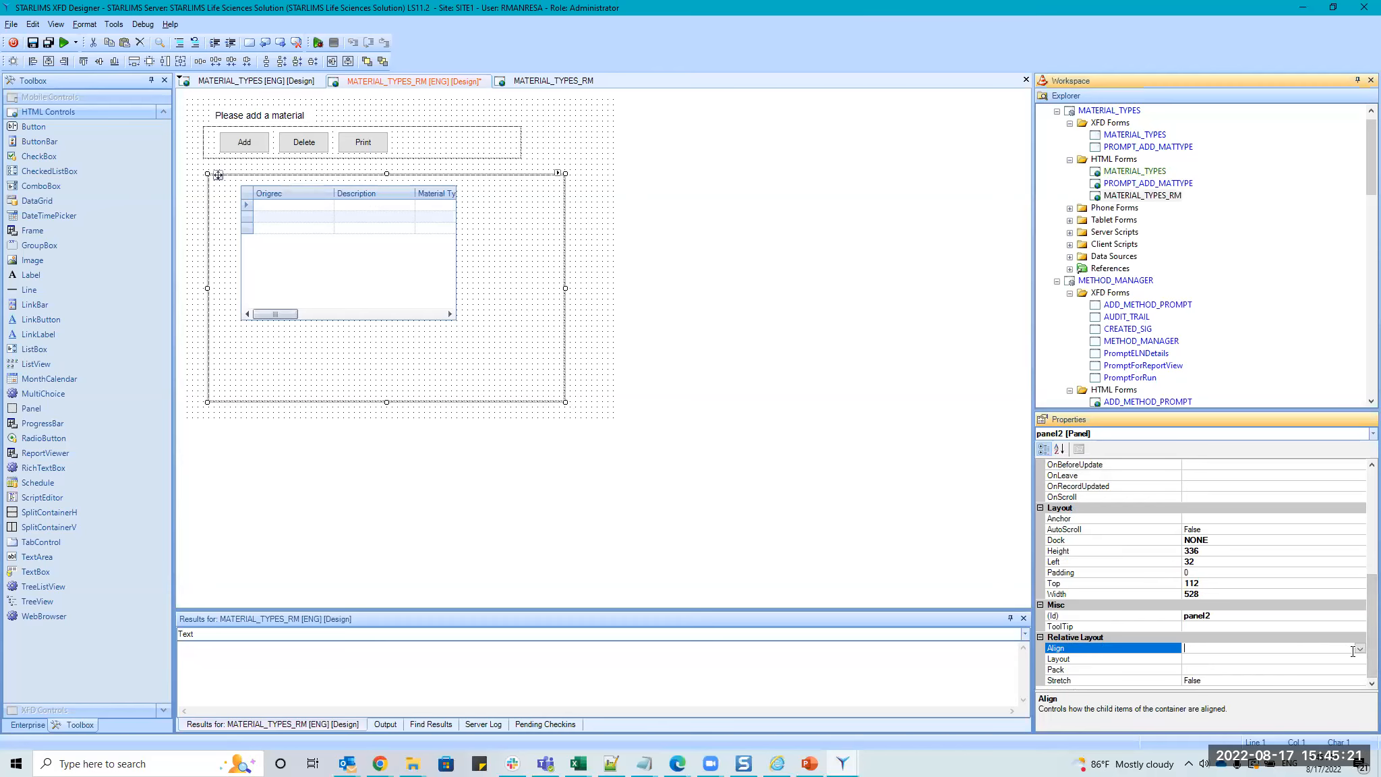
{"action": "left_click", "coordinate": [1359, 647]}
{"action": "left_click", "coordinate": [1200, 689]}
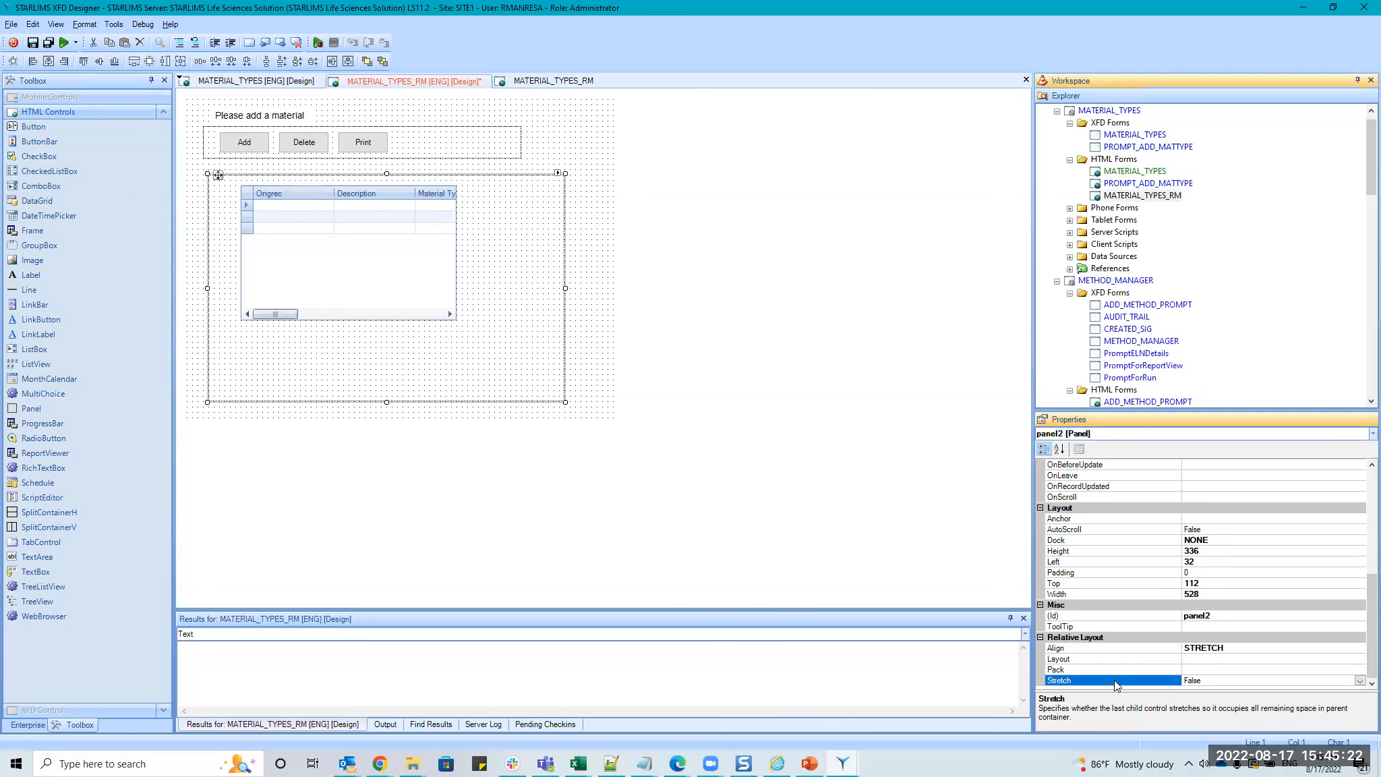
{"action": "left_click", "coordinate": [1295, 659]}
{"action": "left_click", "coordinate": [1359, 658]}
{"action": "left_click", "coordinate": [1192, 690]}
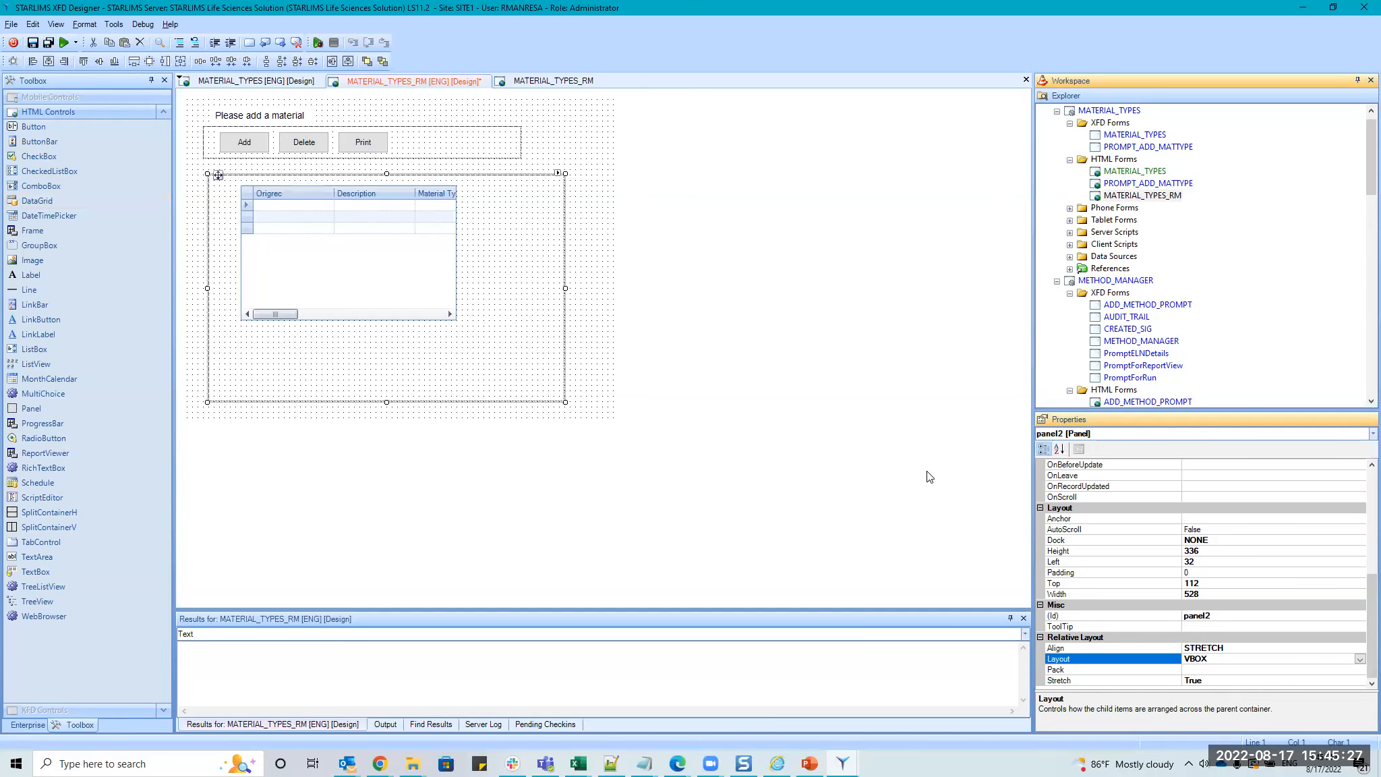
{"action": "left_click", "coordinate": [32, 45]}
Review the layout properties of the button panel and the form, and switch to Chrome to examine the saved form.
{"action": "left_click", "coordinate": [446, 135]}
{"action": "left_click", "coordinate": [486, 203]}
{"action": "left_click", "coordinate": [472, 143]}
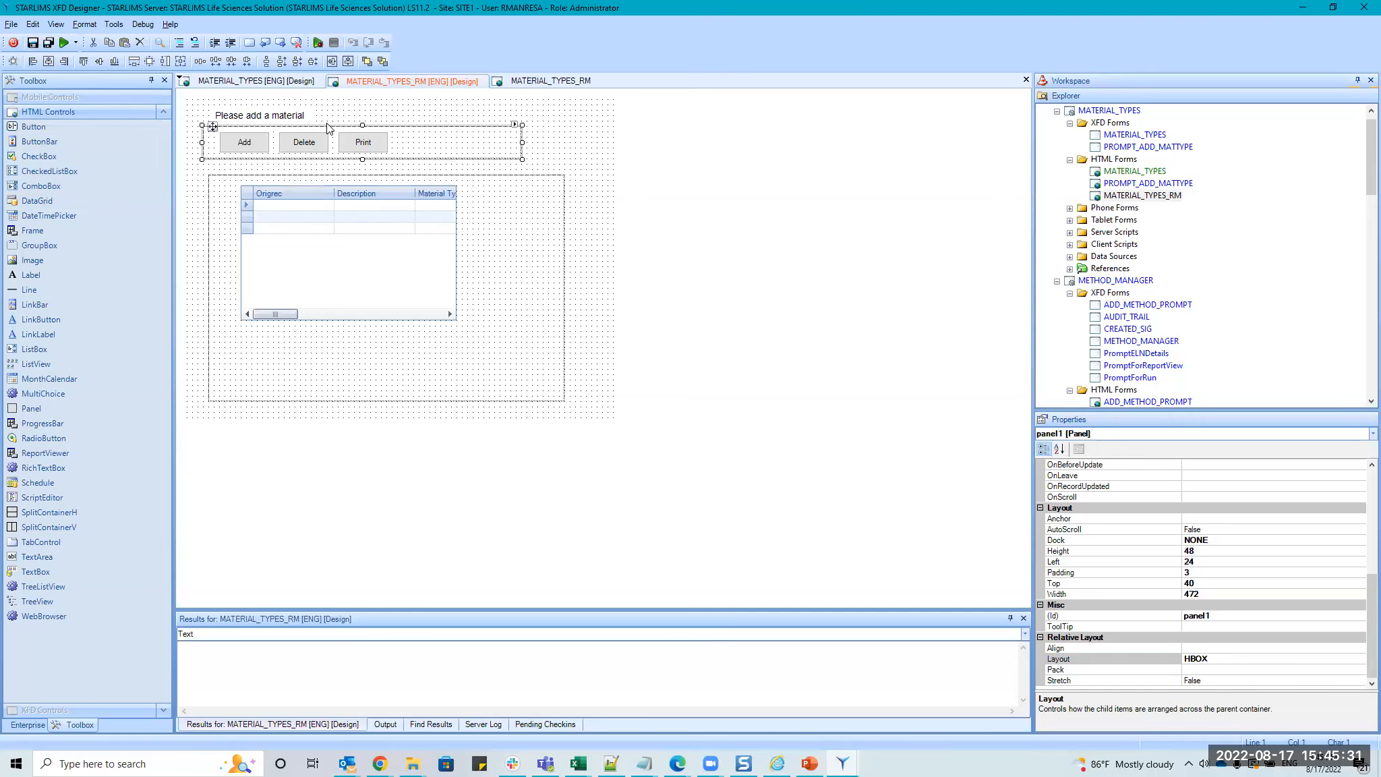
{"action": "left_click", "coordinate": [558, 146]}
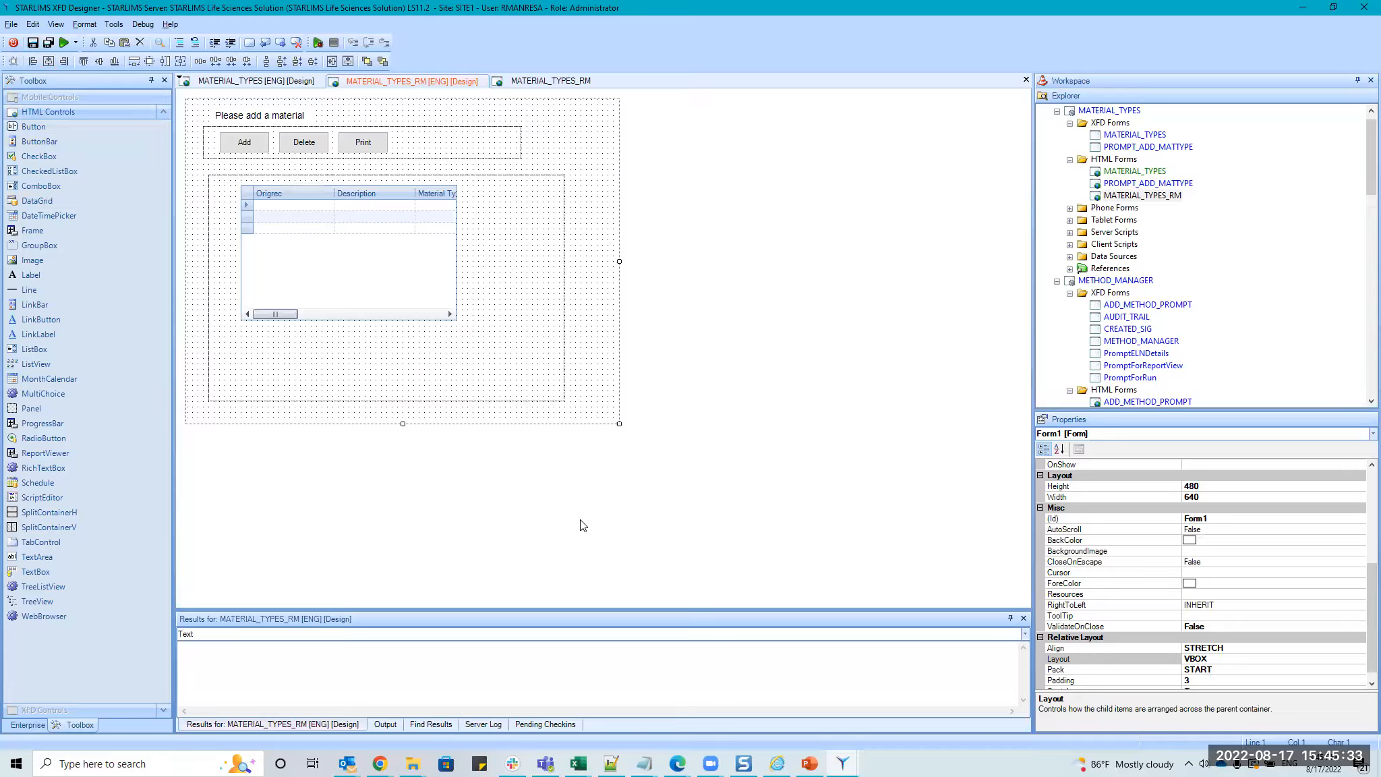
{"action": "mouse_move", "coordinate": [380, 763]}
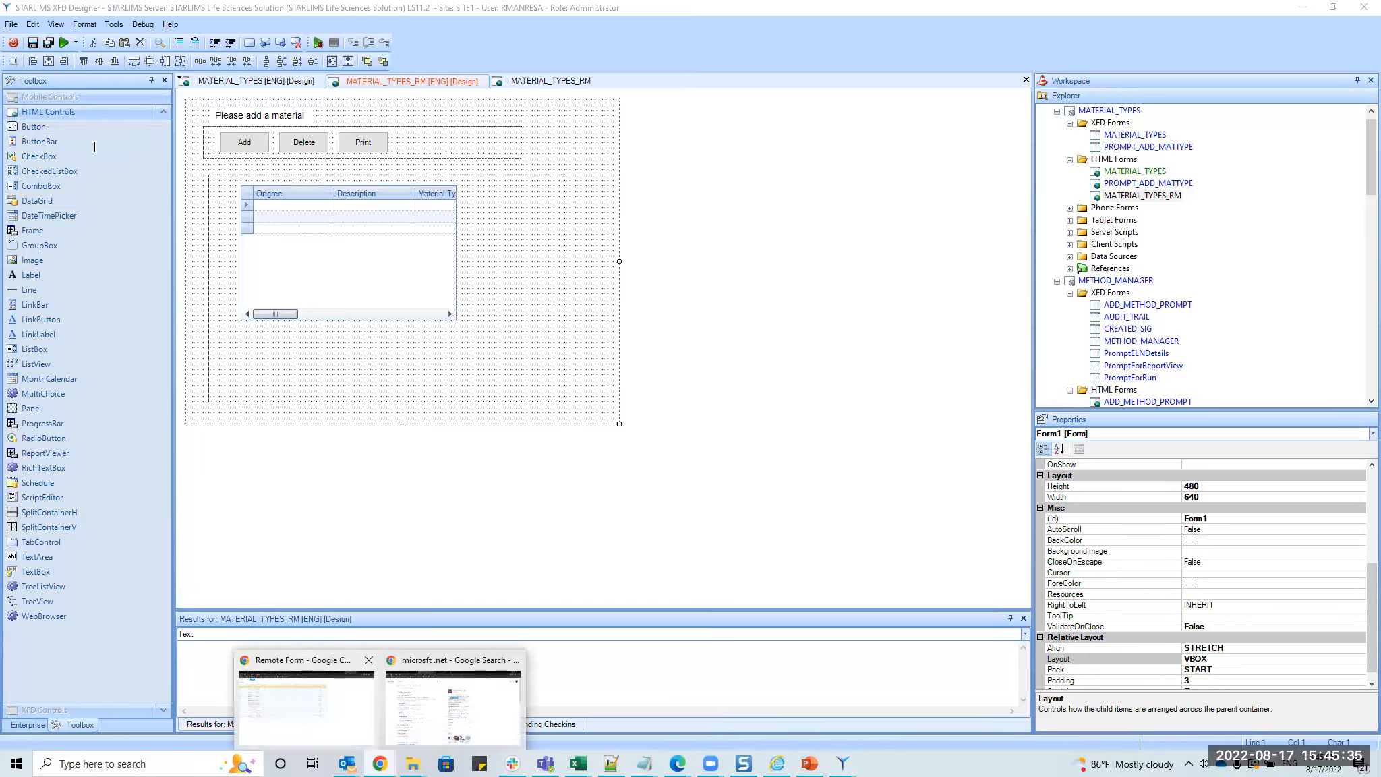
{"action": "left_click", "coordinate": [286, 725]}
{"action": "left_click", "coordinate": [237, 202]}
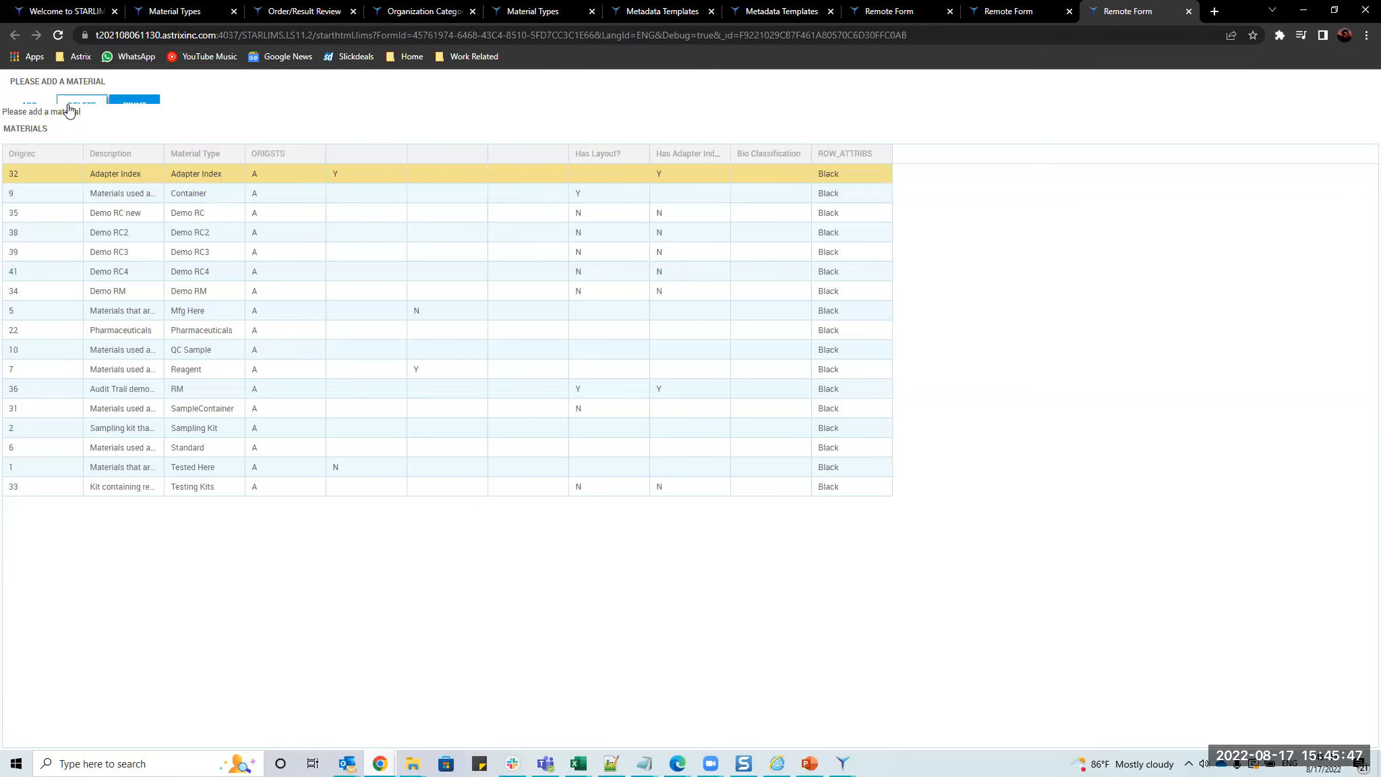
Switch to XFD Designer, delete the "Please add a material" label, save the form and reload it in Chrome.
{"action": "key", "text": "alt+Tab"}
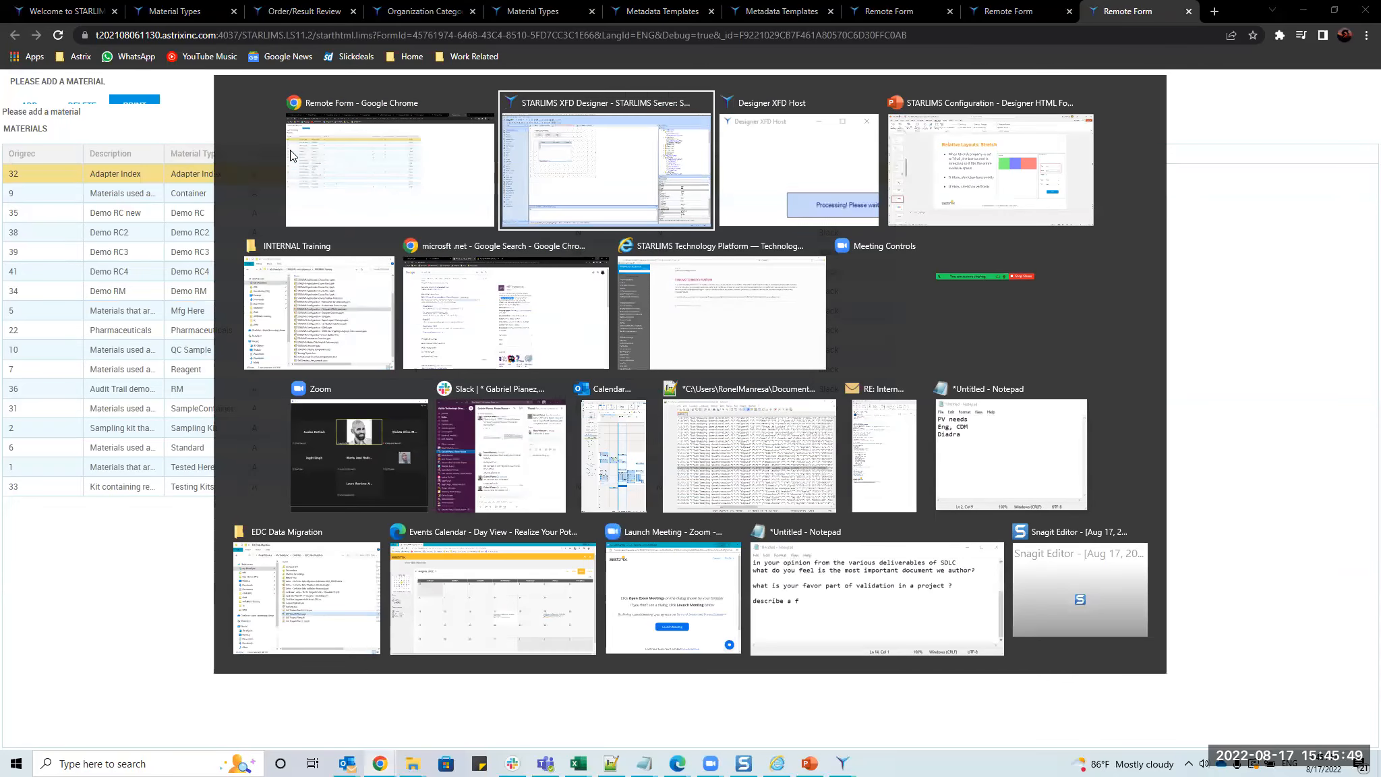
{"action": "left_click", "coordinate": [250, 115]}
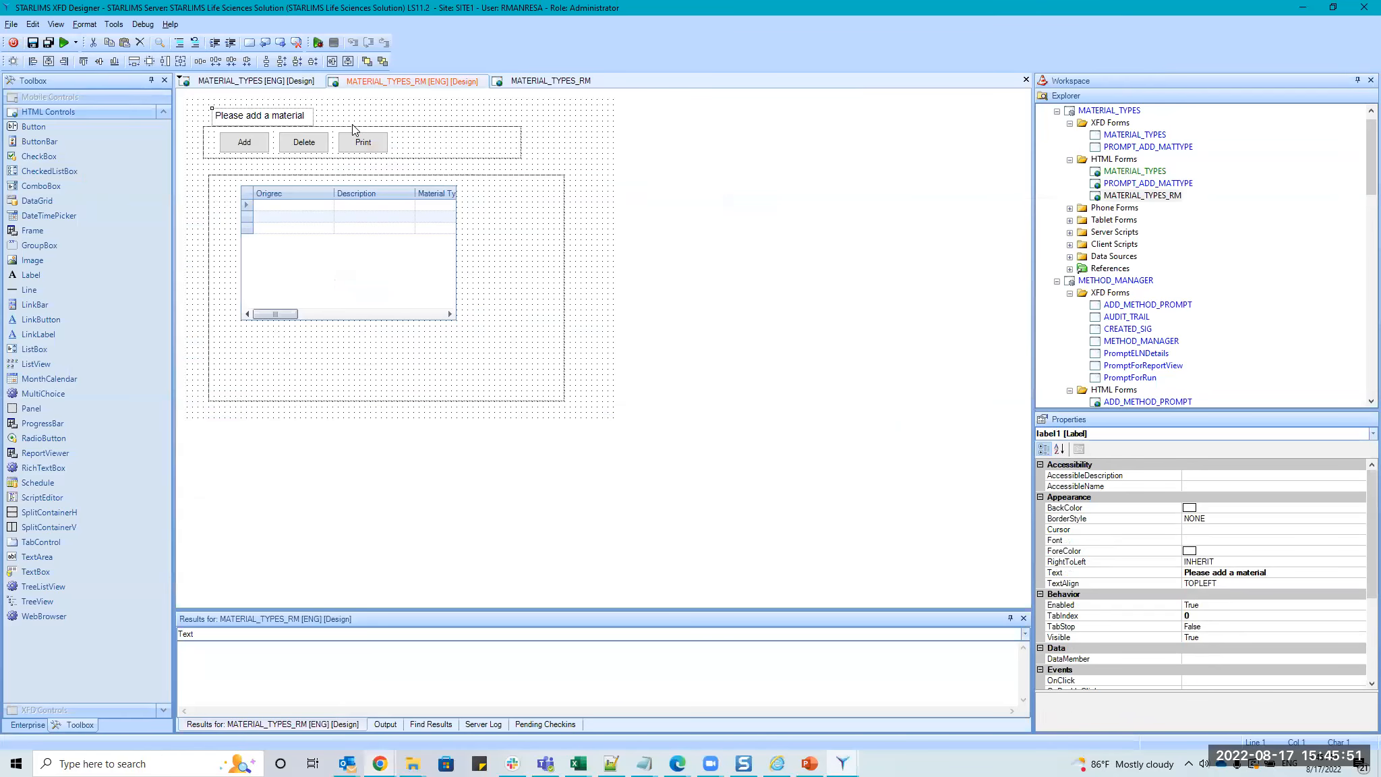
{"action": "key", "text": "Delete"}
{"action": "left_click", "coordinate": [34, 42]}
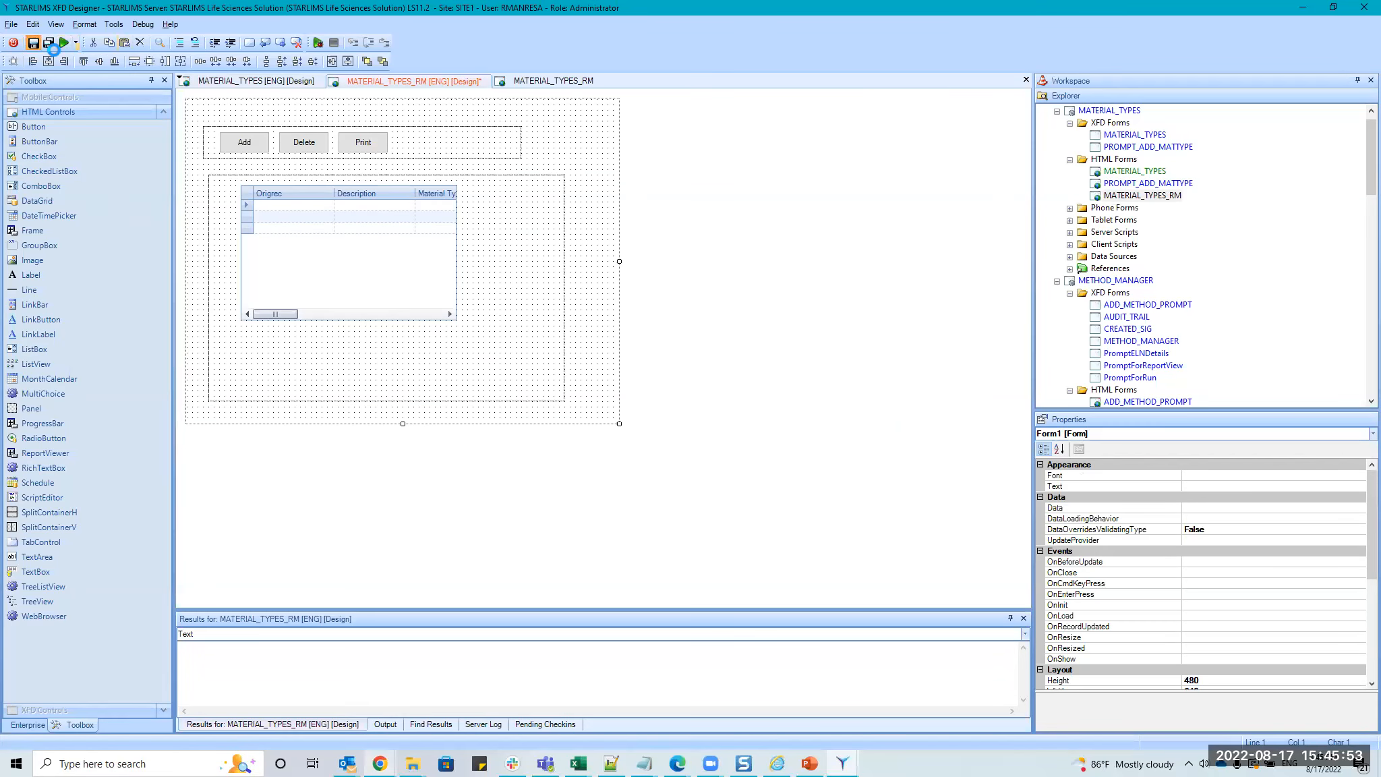
{"action": "key", "text": "alt+Tab"}
{"action": "key", "text": "alt+Tab"}
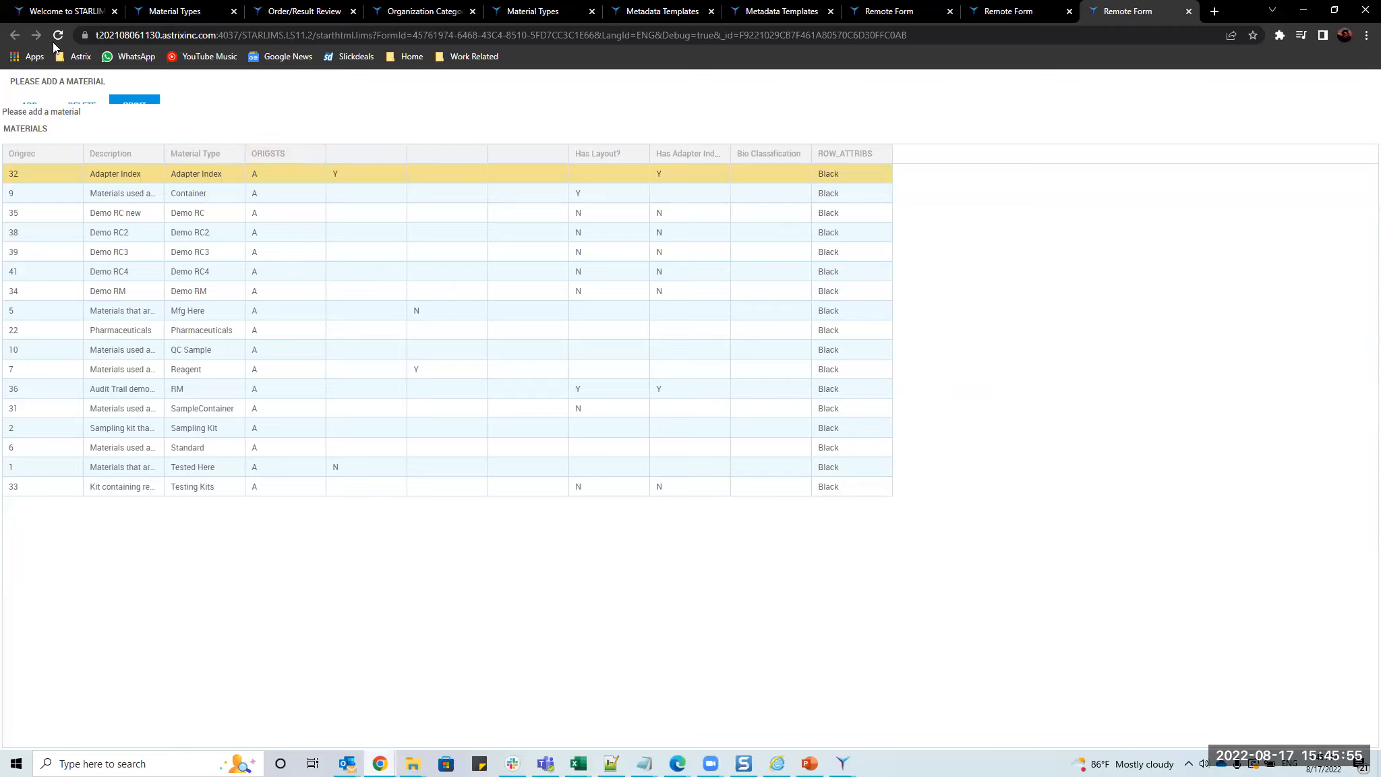
{"action": "left_click", "coordinate": [55, 39]}
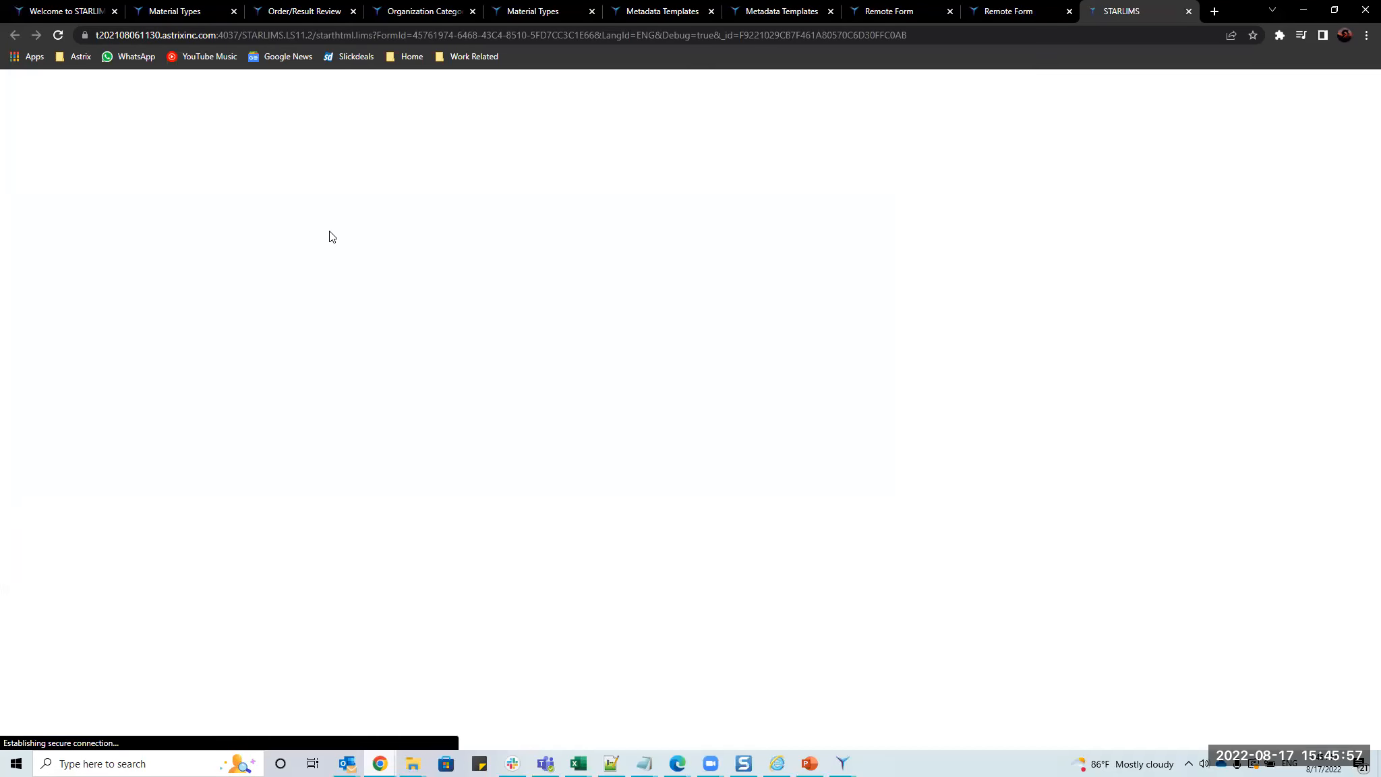
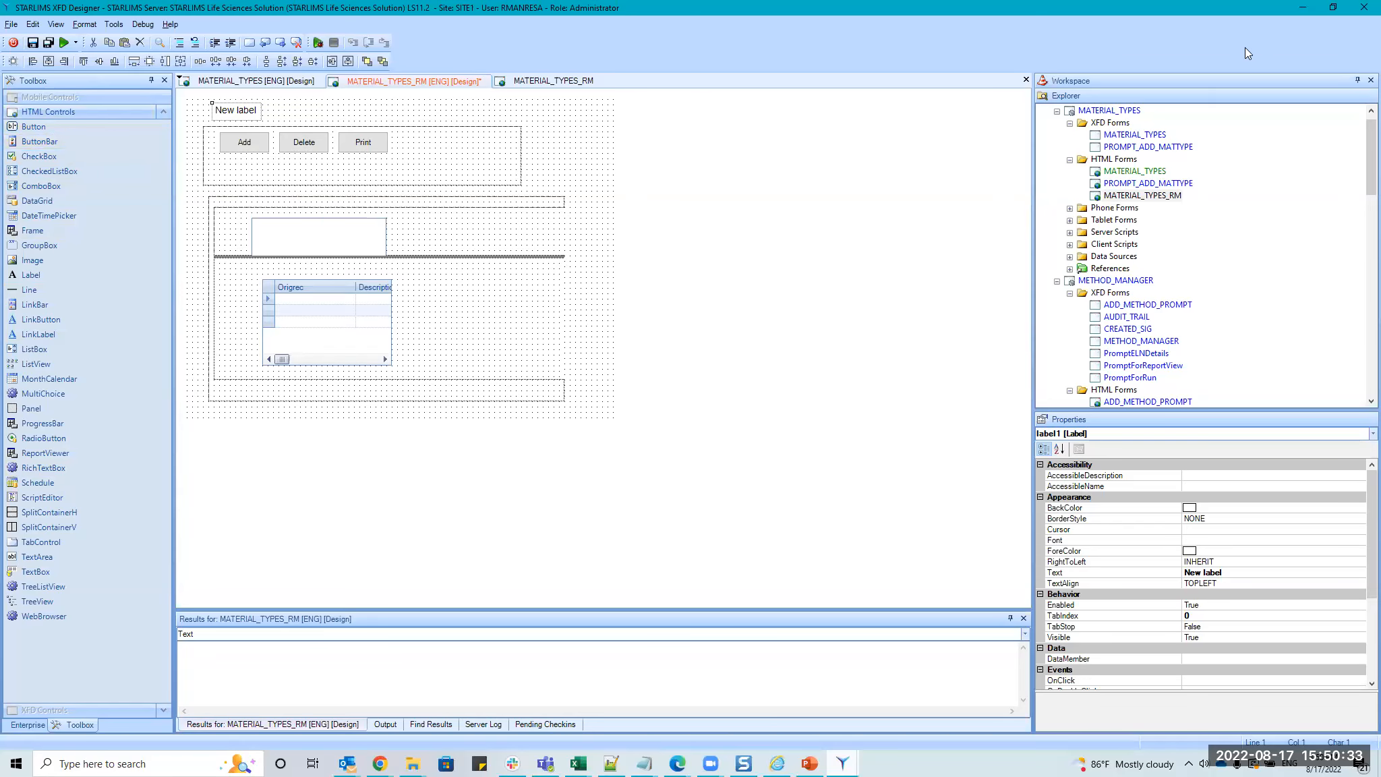
Switch to PowerPoint and highlight the statement that HTML controls are based on Sencha widgets (ExtJS 6.5.2 Classic).
{"action": "left_click", "coordinate": [1294, 9]}
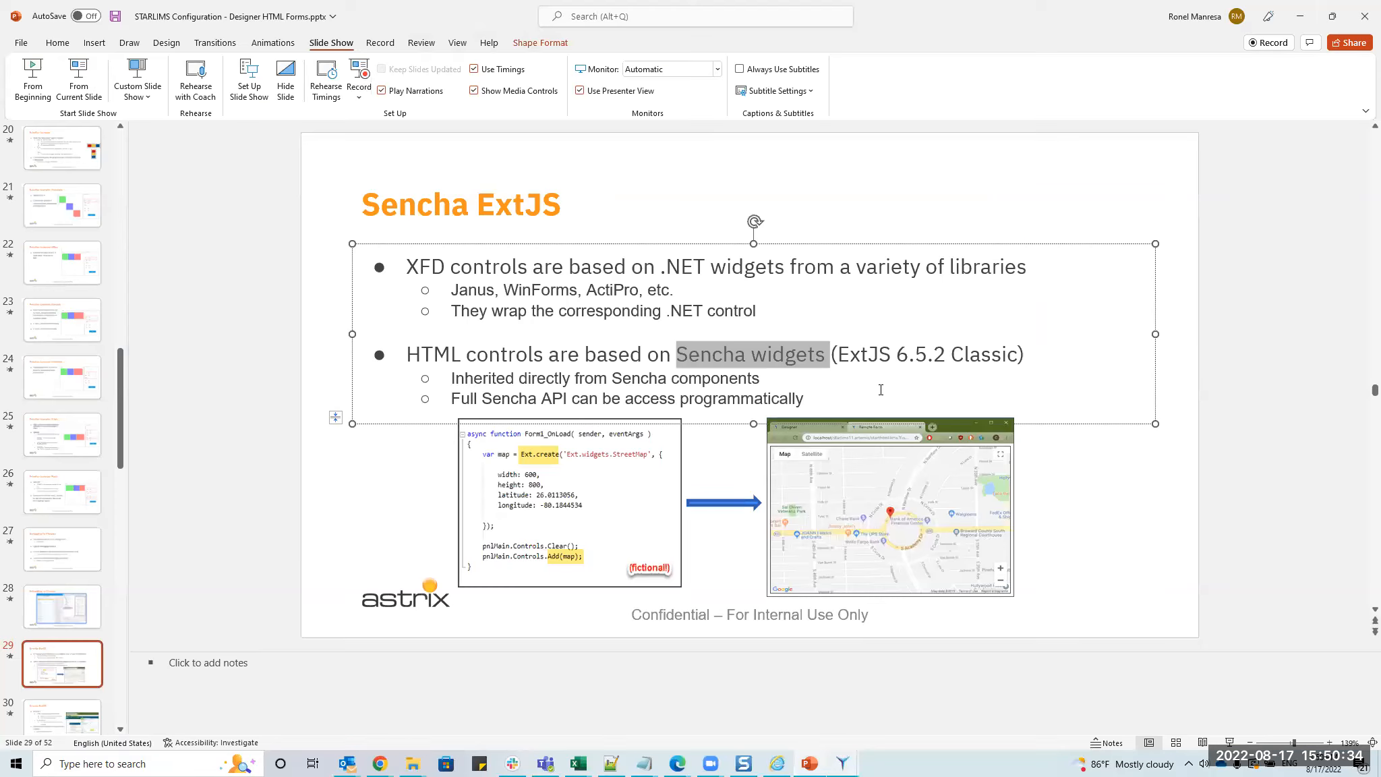
{"action": "left_click", "coordinate": [738, 355]}
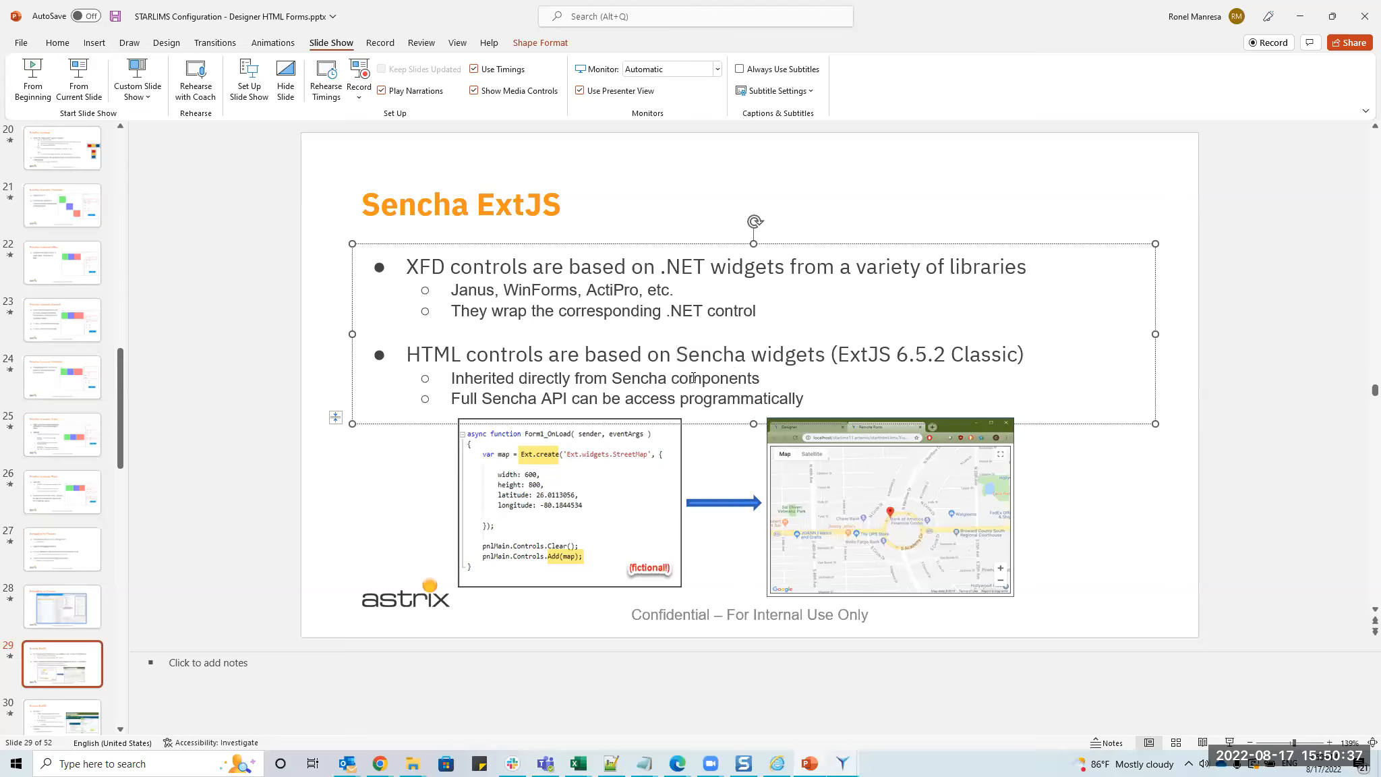
{"action": "left_click_drag", "start_coordinate": [694, 355], "coordinate": [862, 345]}
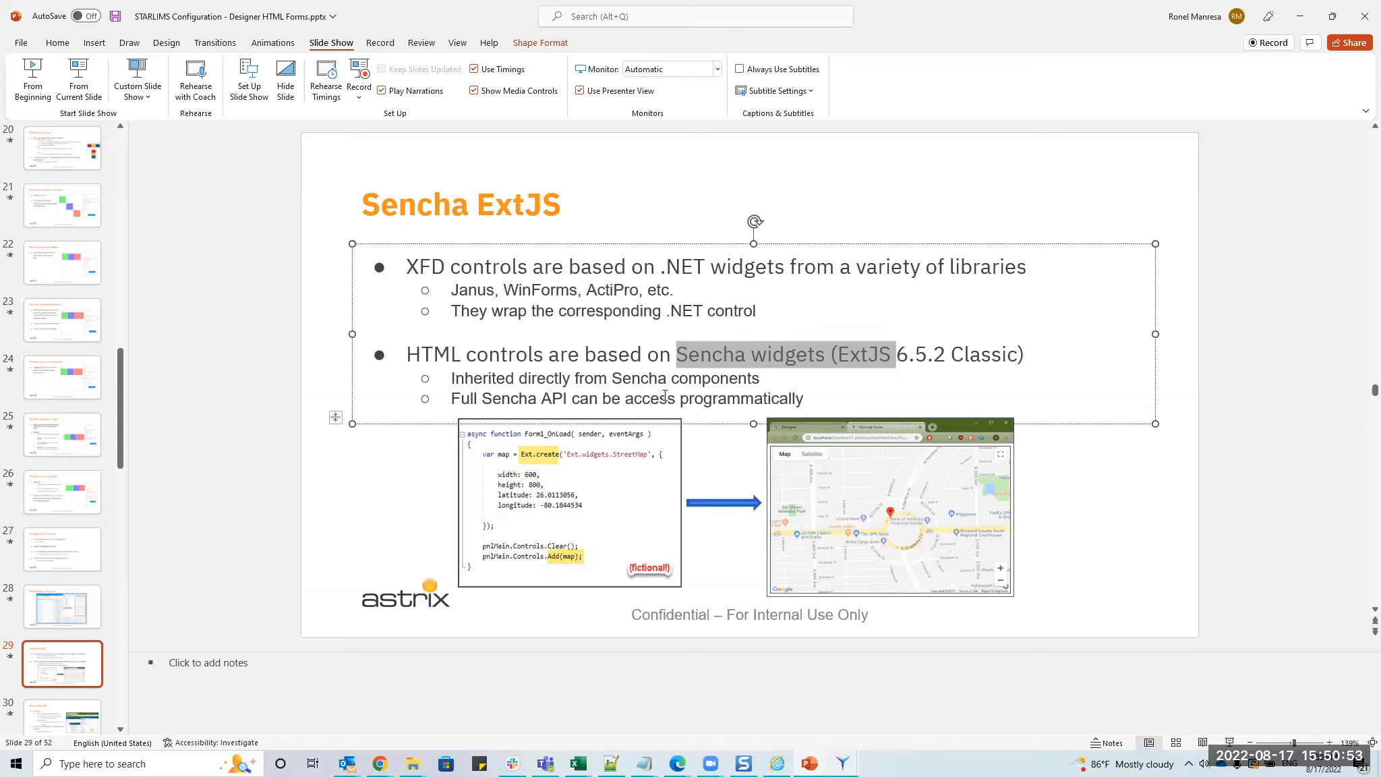
{"action": "left_click_drag", "start_coordinate": [1012, 355], "coordinate": [438, 347]}
Switch to XFD Designer and look through the MATERIAL_TYPES application's items and the list of HTML controls.
{"action": "mouse_move", "coordinate": [842, 763]}
{"action": "left_click", "coordinate": [876, 720]}
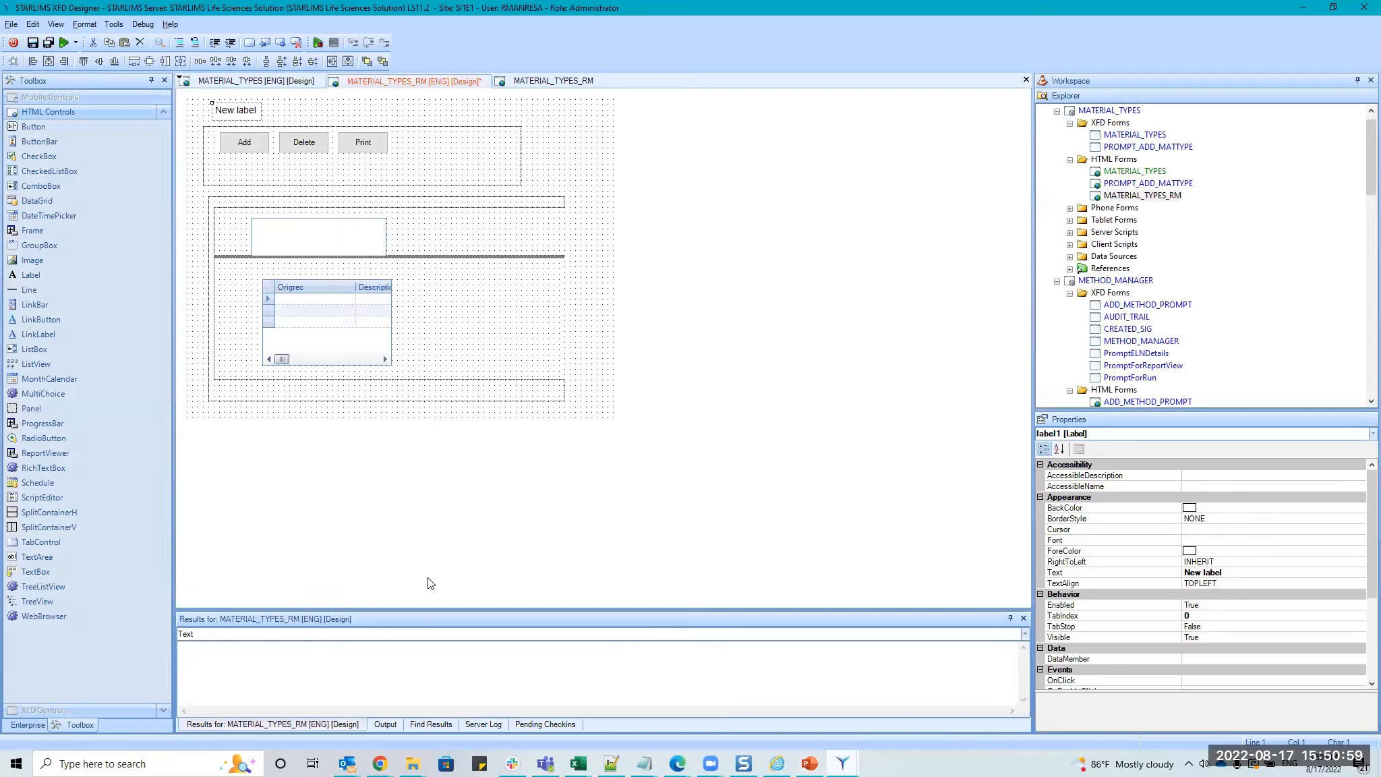
{"action": "left_click", "coordinate": [28, 724]}
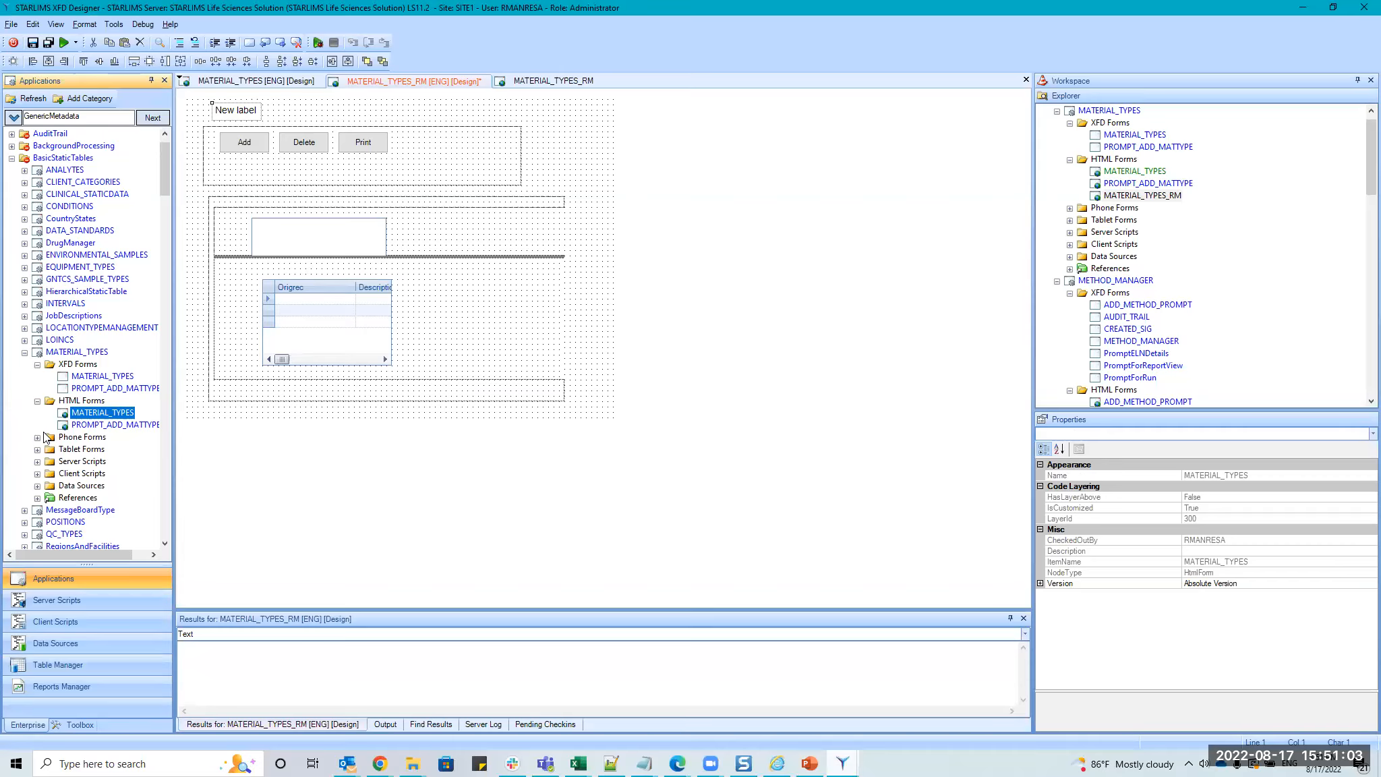
{"action": "left_click", "coordinate": [80, 725]}
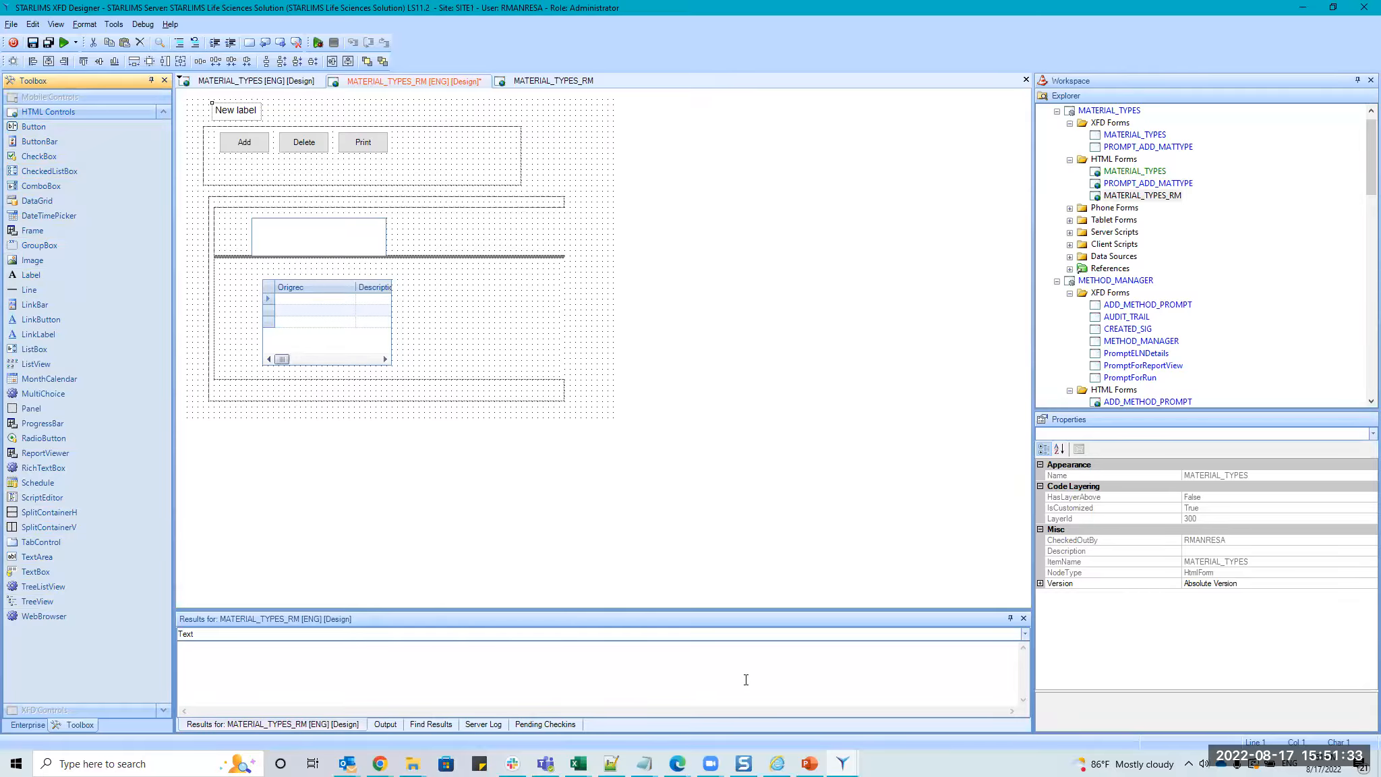
Switch to PowerPoint and highlight the Sencha ExtJS slide's point about accessing the full Sencha API programmatically.
{"action": "mouse_move", "coordinate": [806, 762]}
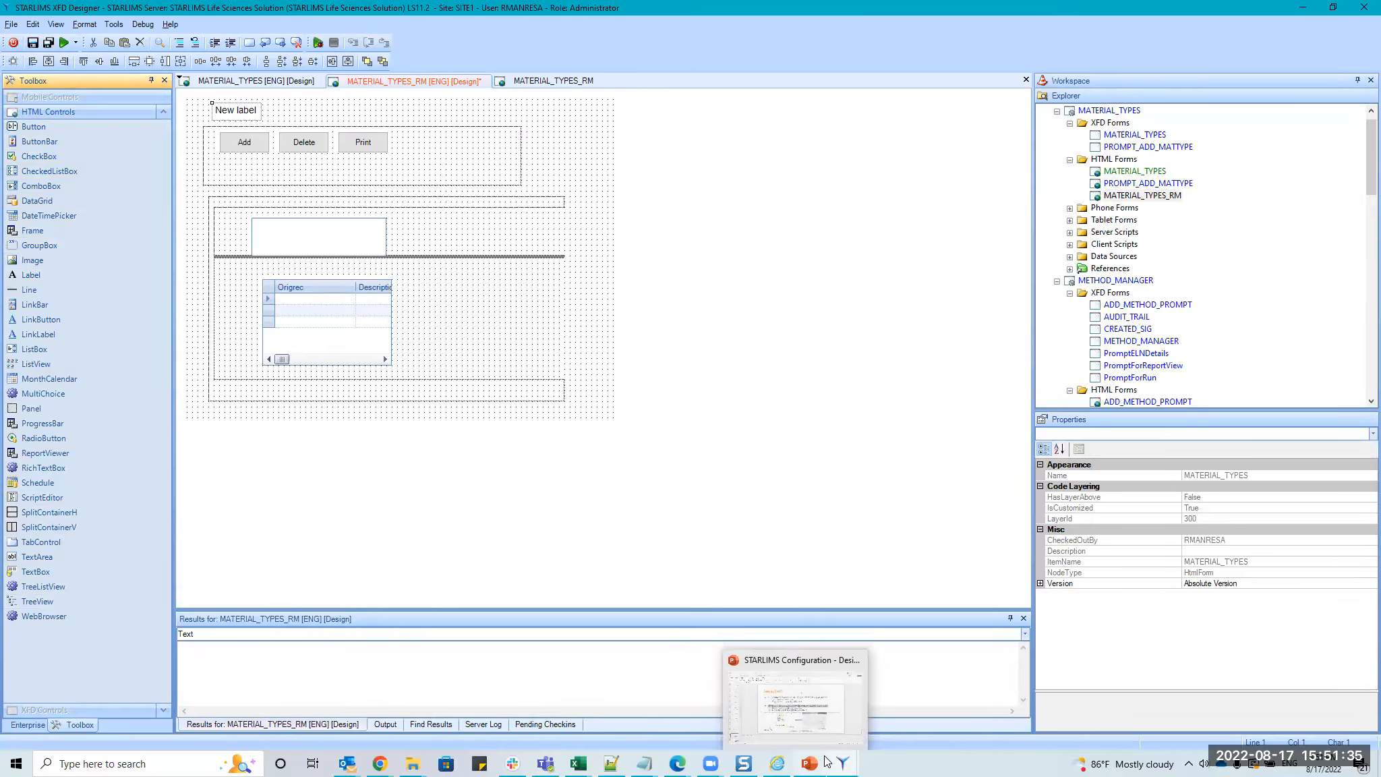
{"action": "left_click", "coordinate": [842, 698]}
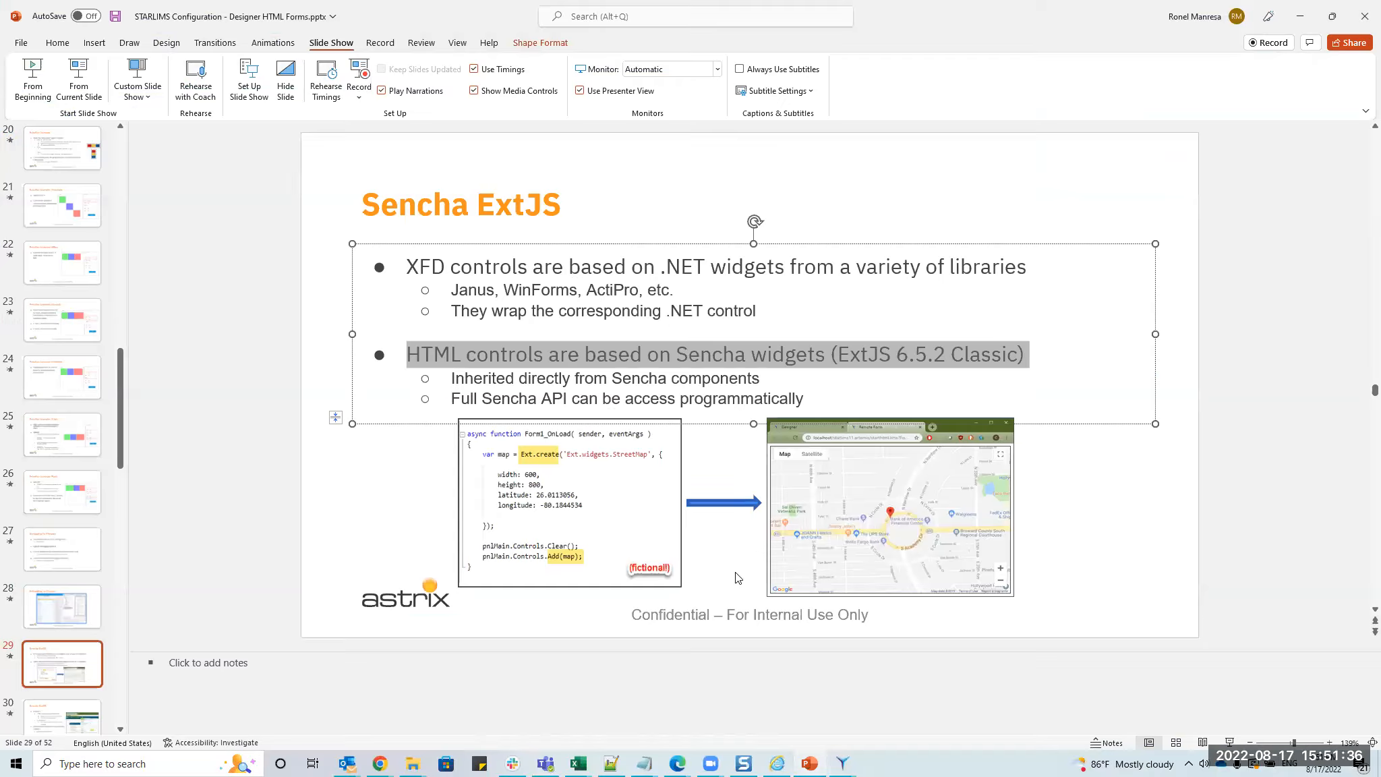
{"action": "left_click", "coordinate": [607, 362]}
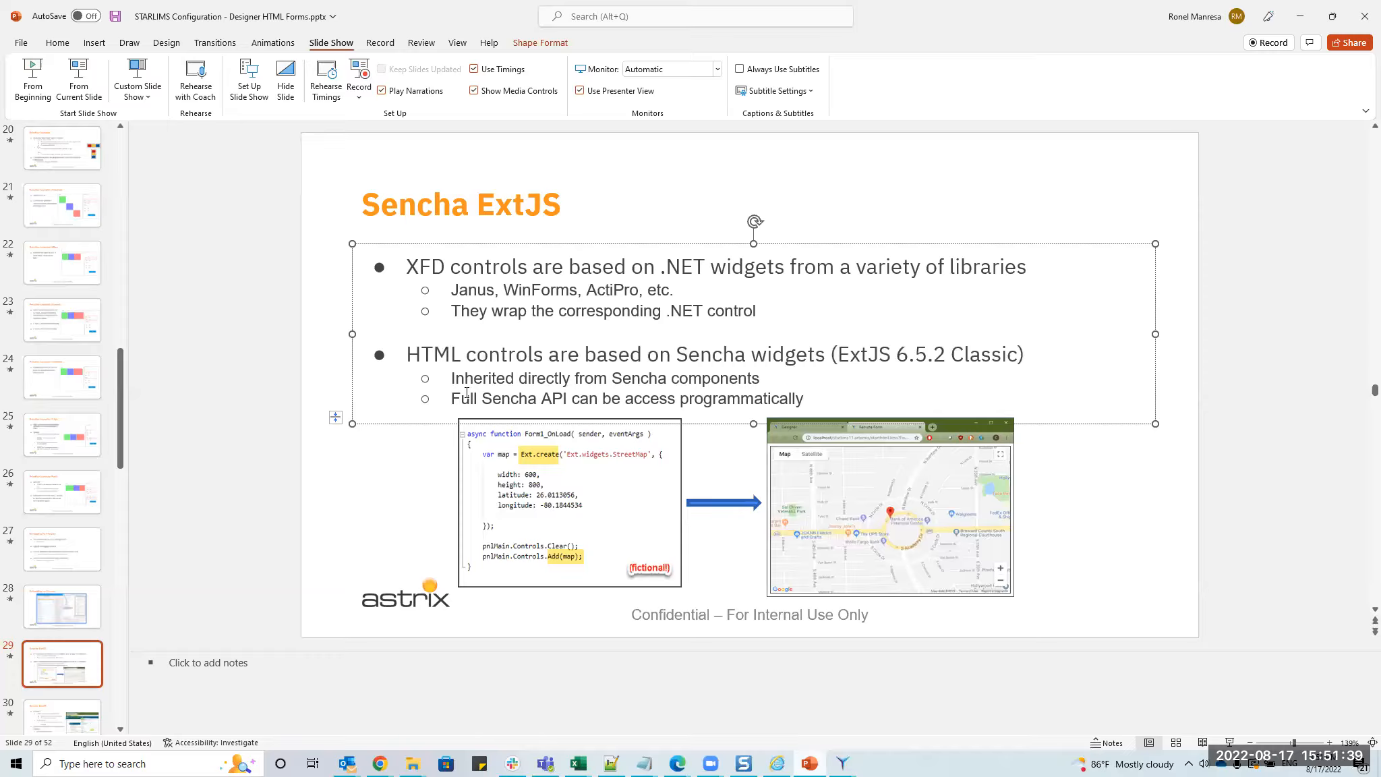
{"action": "left_click_drag", "start_coordinate": [467, 392], "coordinate": [680, 398]}
{"action": "key", "text": "Page_Down"}
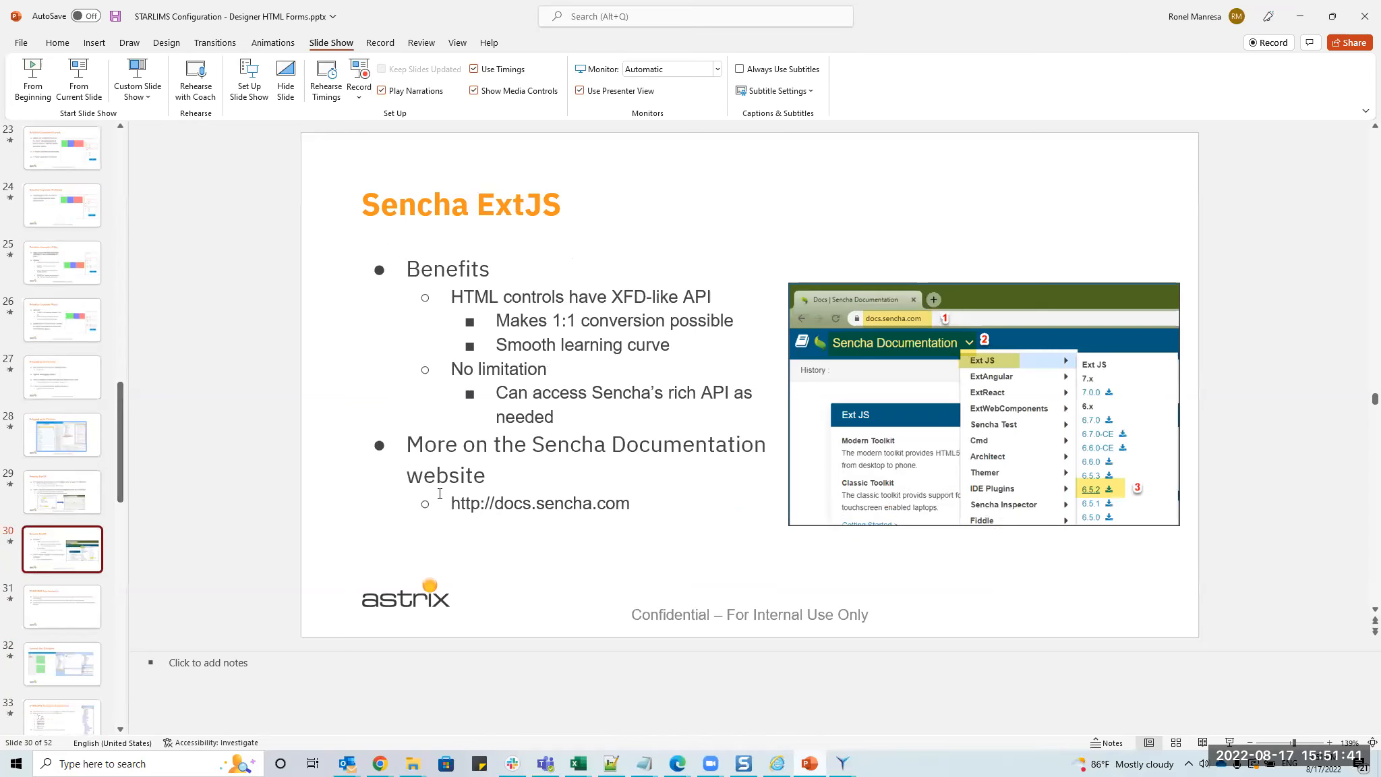
{"action": "left_click_drag", "start_coordinate": [457, 502], "coordinate": [630, 509]}
{"action": "key", "text": "ctrl+c"}
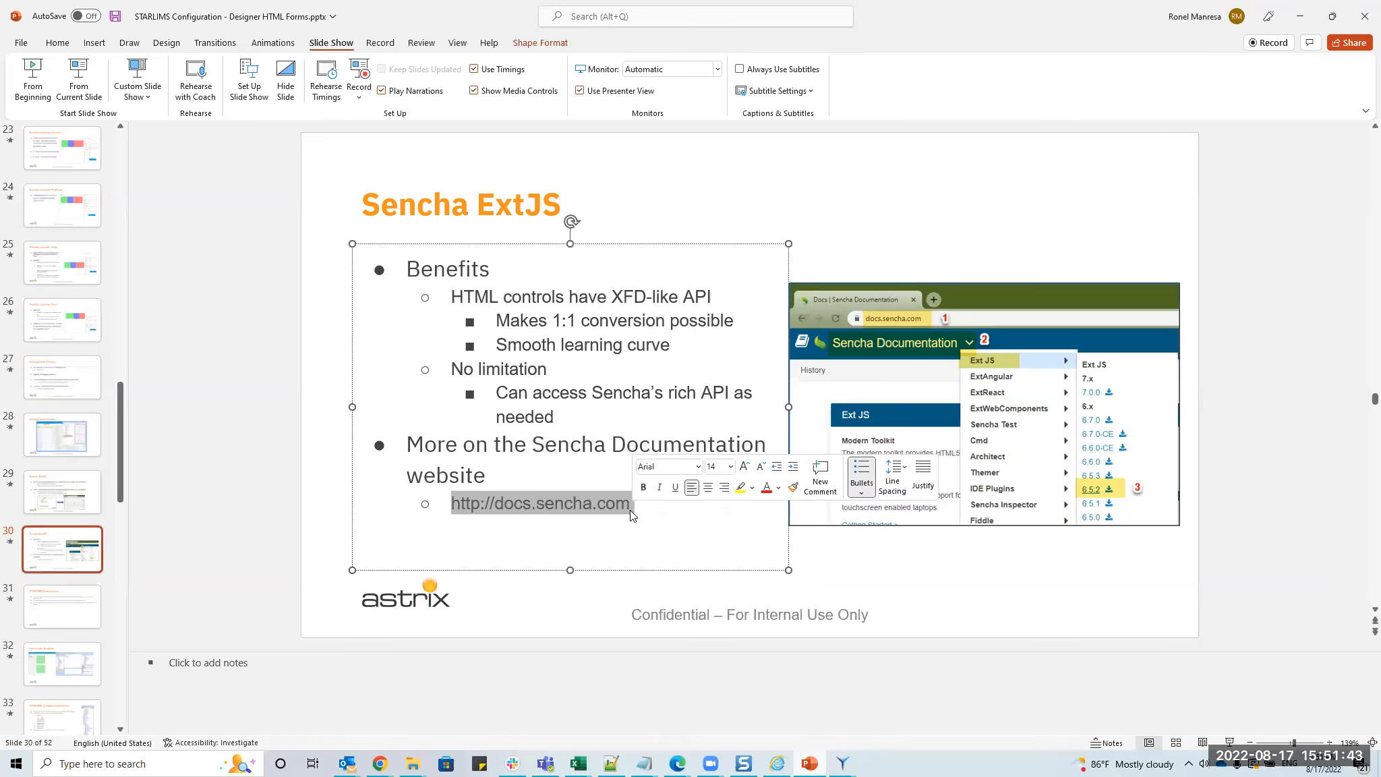
{"action": "left_click", "coordinate": [387, 759]}
{"action": "left_click", "coordinate": [445, 701]}
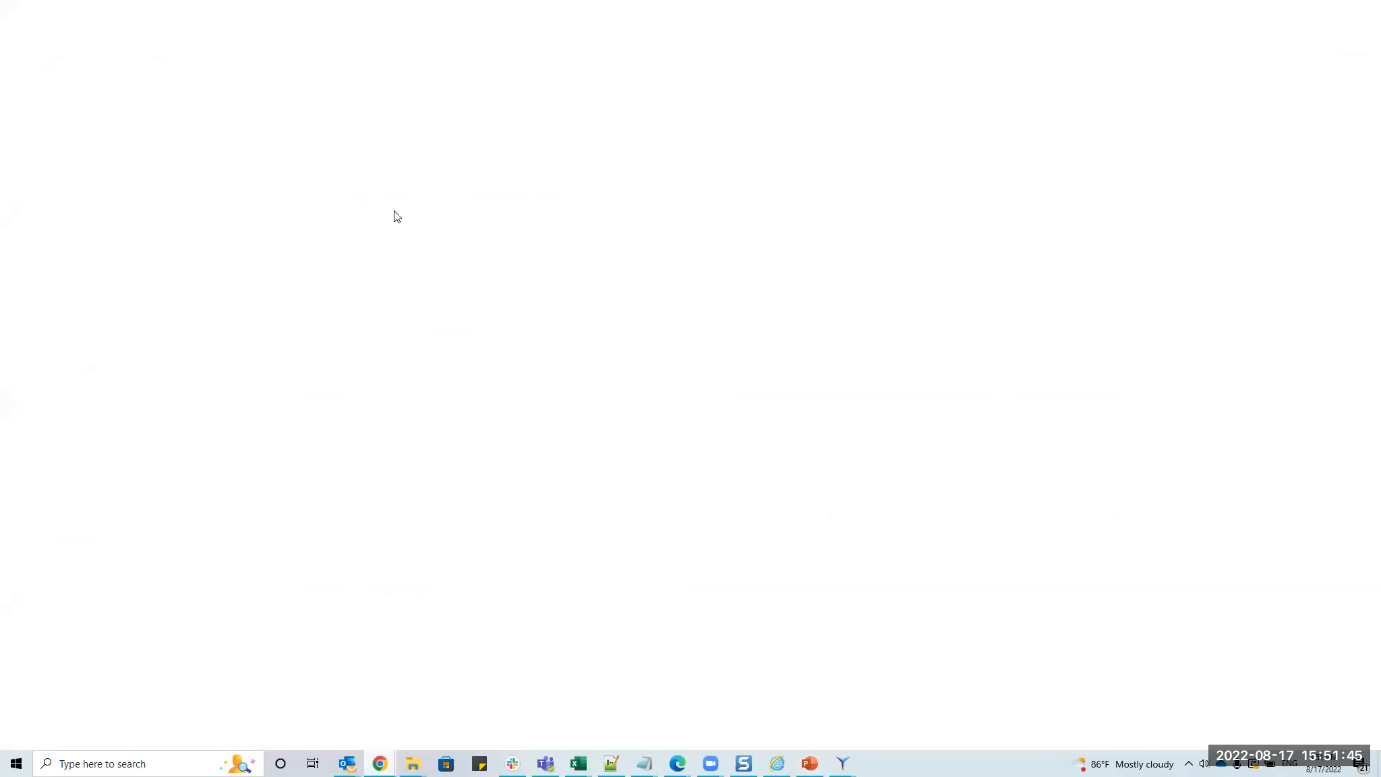
{"action": "left_click", "coordinate": [257, 34]}
{"action": "key", "text": "ctrl+v"}
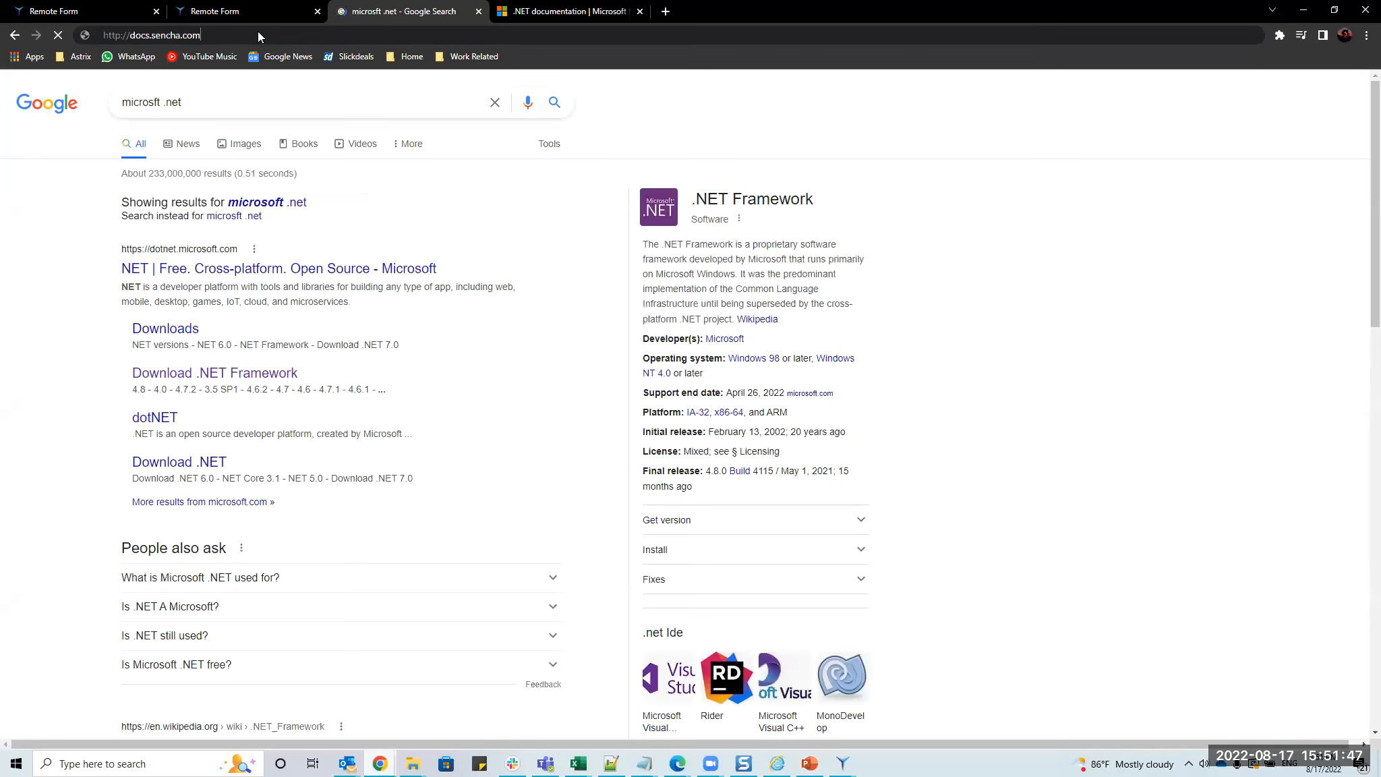
Load the Sencha Documentation home page and look through its list of products.
{"action": "key", "text": "Return"}
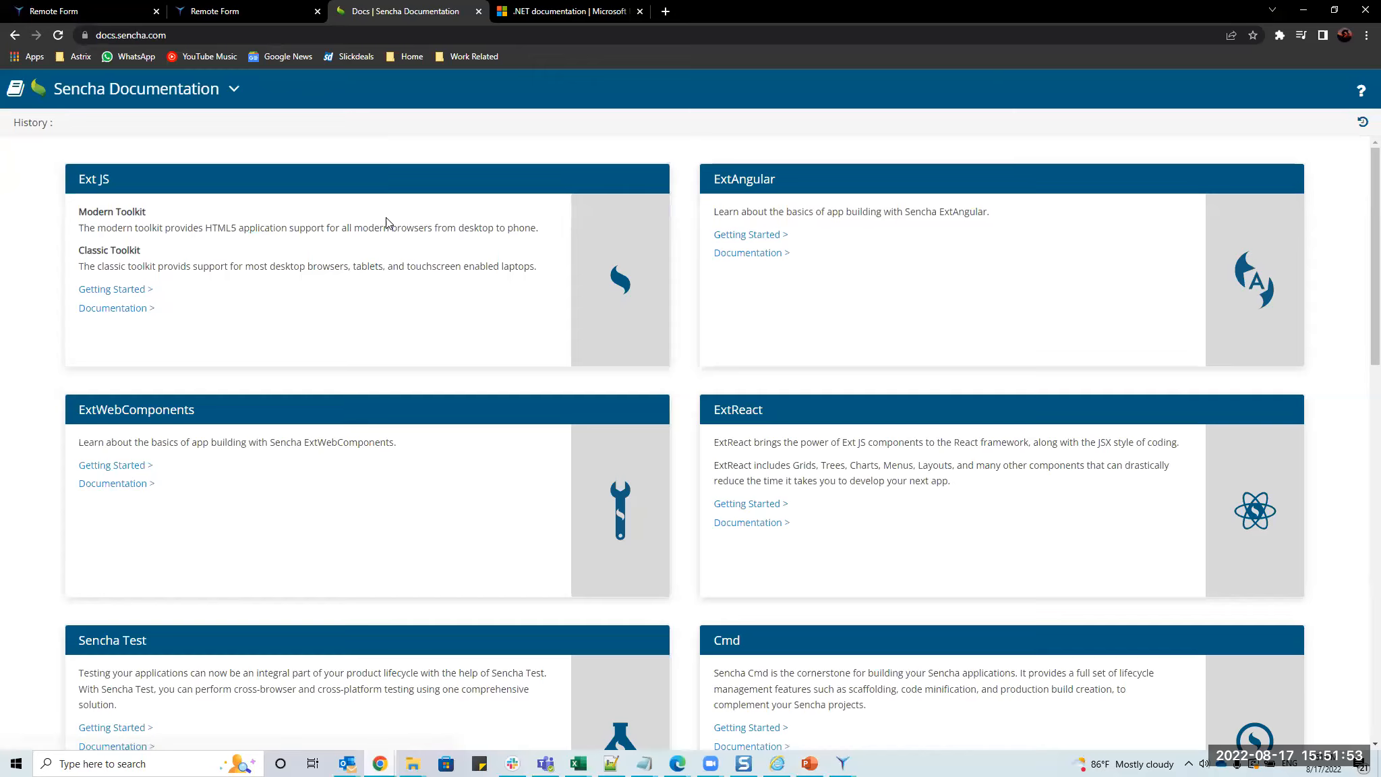
{"action": "scroll", "coordinate": [871, 378], "scroll_direction": "down", "scroll_amount": 6}
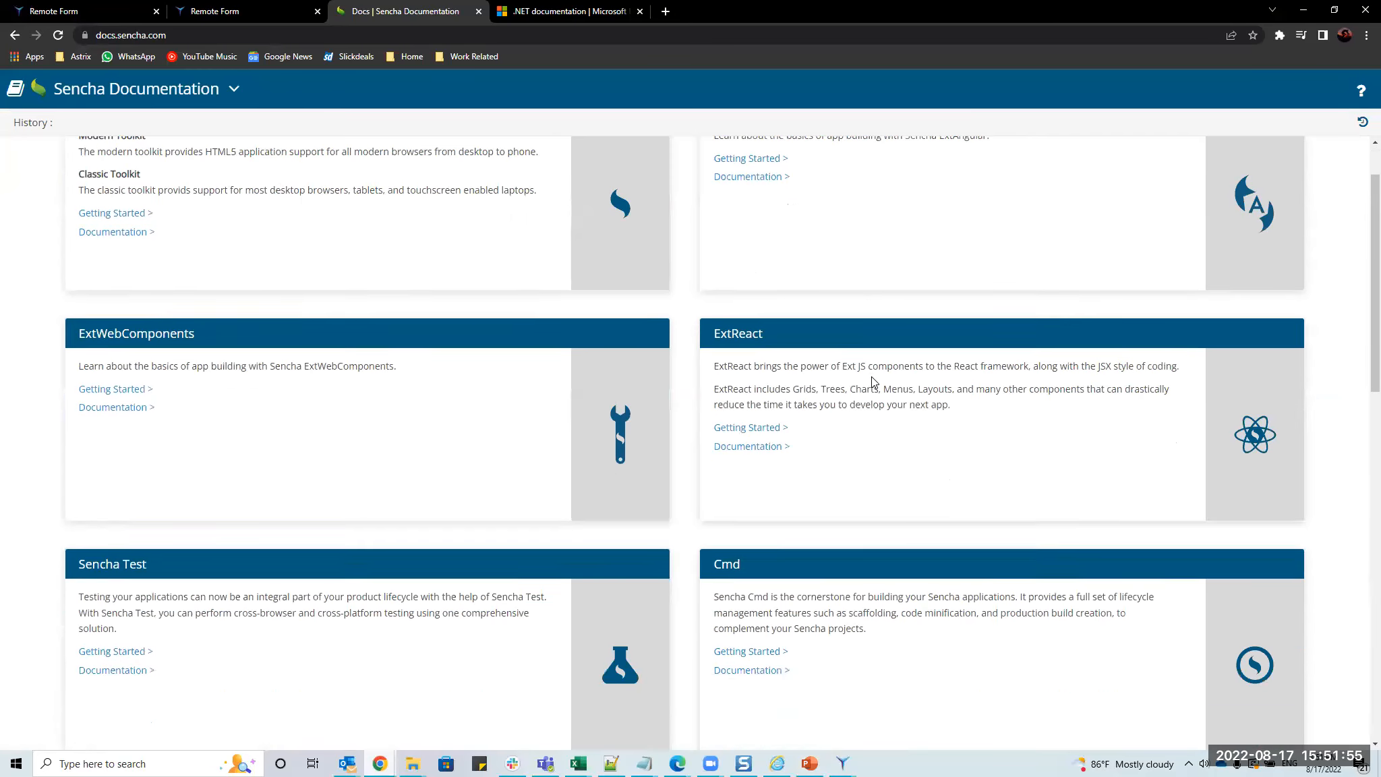
{"action": "scroll", "coordinate": [870, 381], "scroll_direction": "down", "scroll_amount": 6}
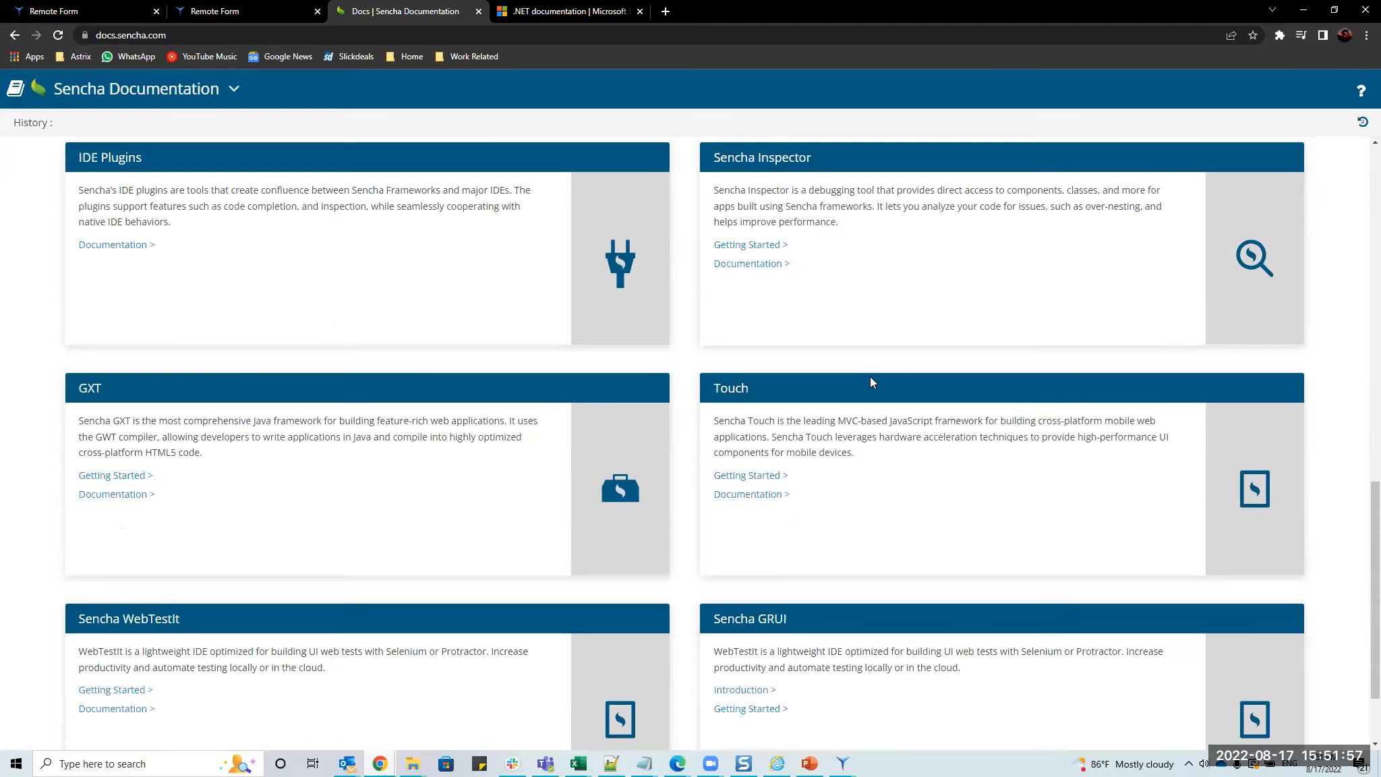
{"action": "scroll", "coordinate": [718, 367], "scroll_direction": "up", "scroll_amount": 7}
{"action": "scroll", "coordinate": [718, 367], "scroll_direction": "up", "scroll_amount": 6}
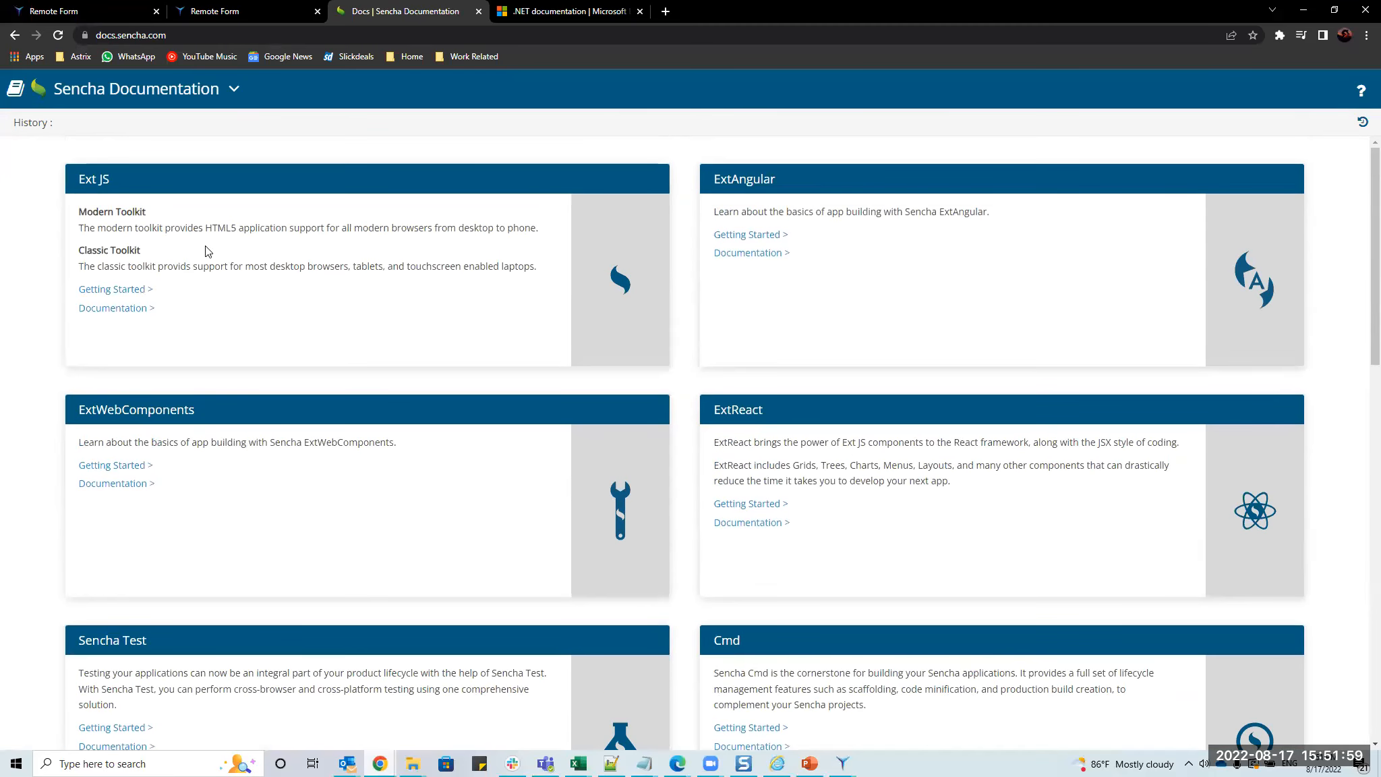
Open the Ext JS Getting Started guide, look into its Tutorials and Choosing Components sections, and request Grids from the Ext JS 7.5.1 overview.
{"action": "left_click", "coordinate": [117, 291]}
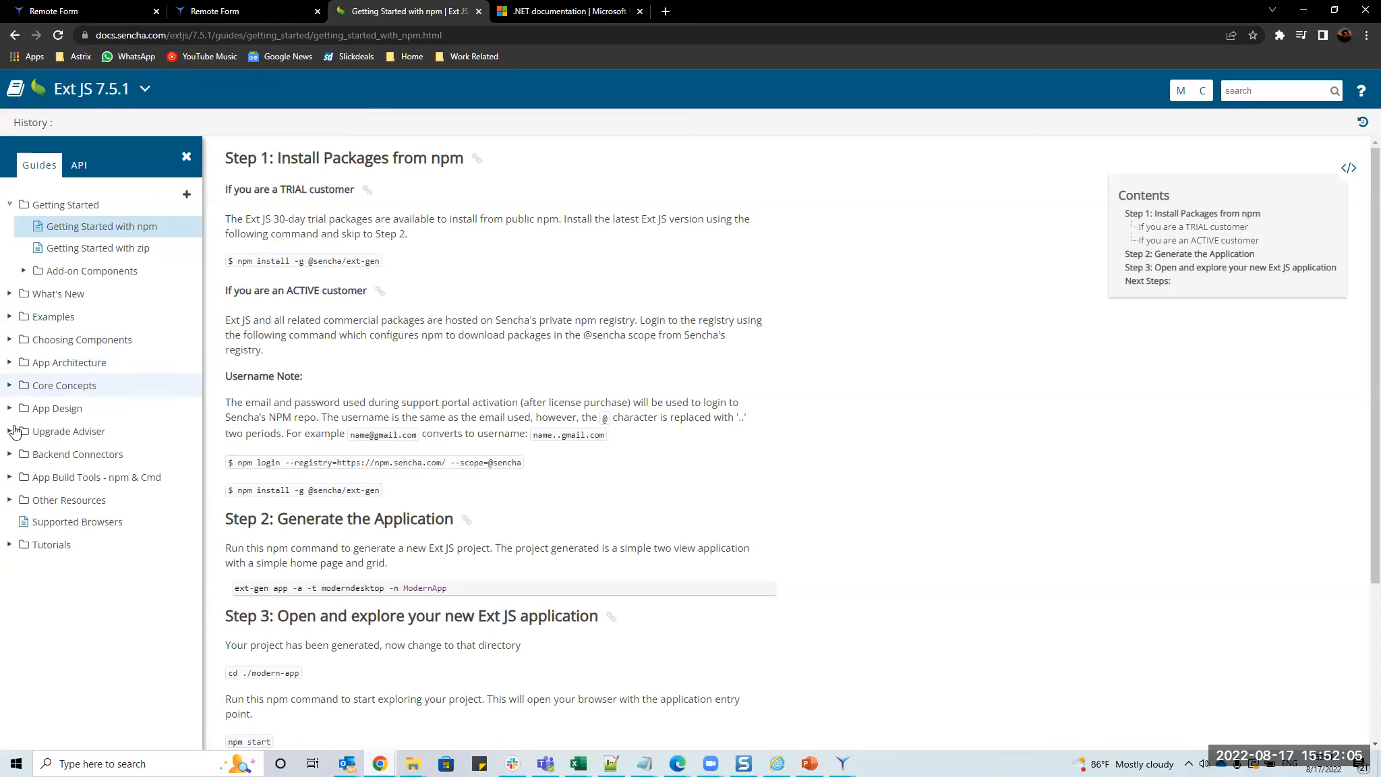
{"action": "left_click", "coordinate": [10, 544]}
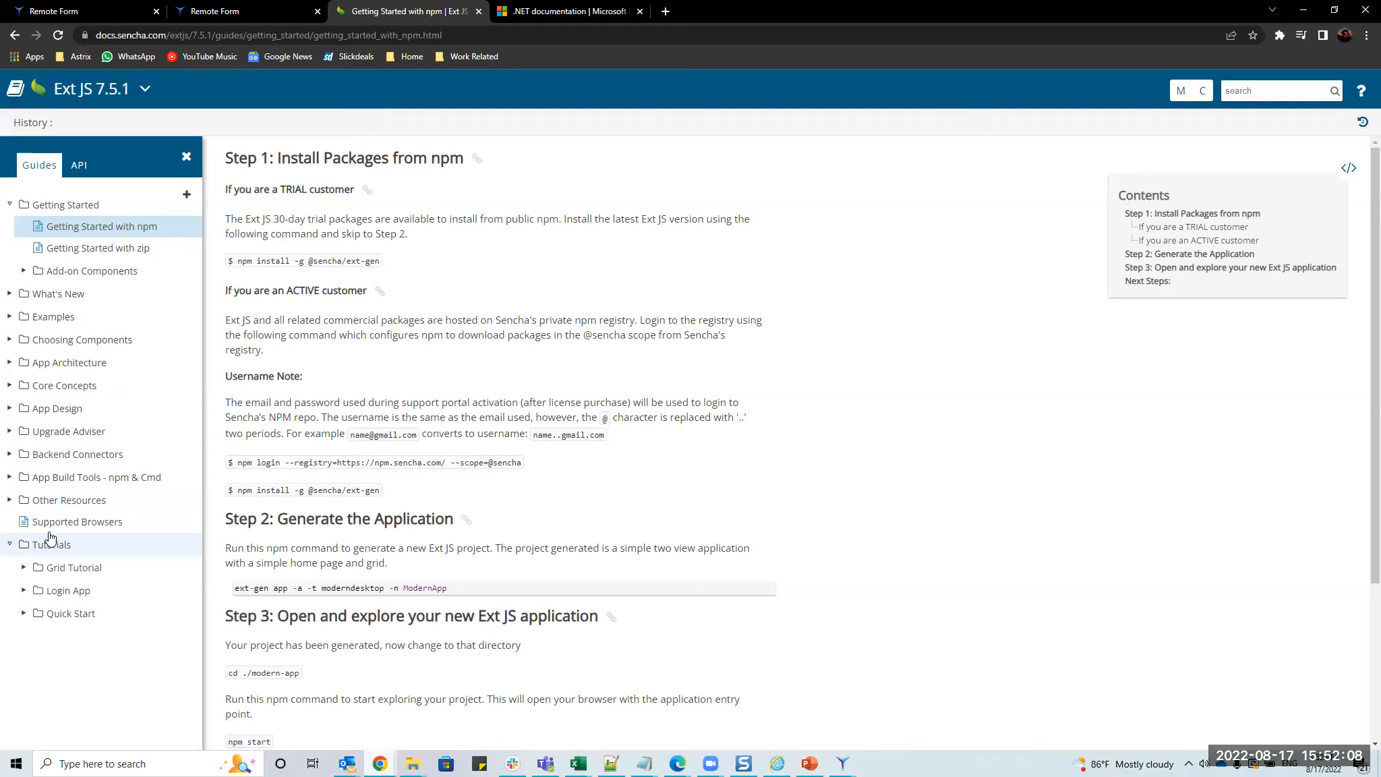
{"action": "left_click", "coordinate": [9, 340]}
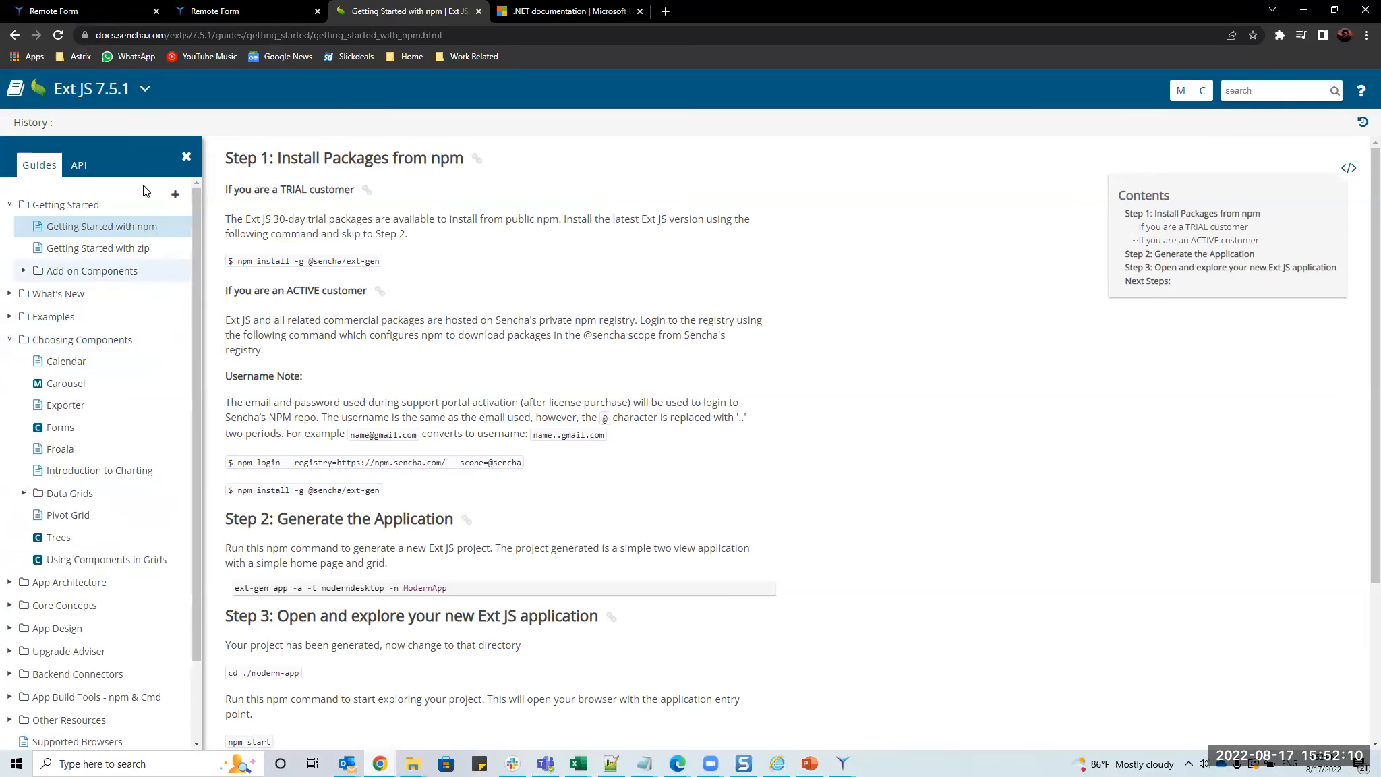
{"action": "left_click", "coordinate": [79, 94]}
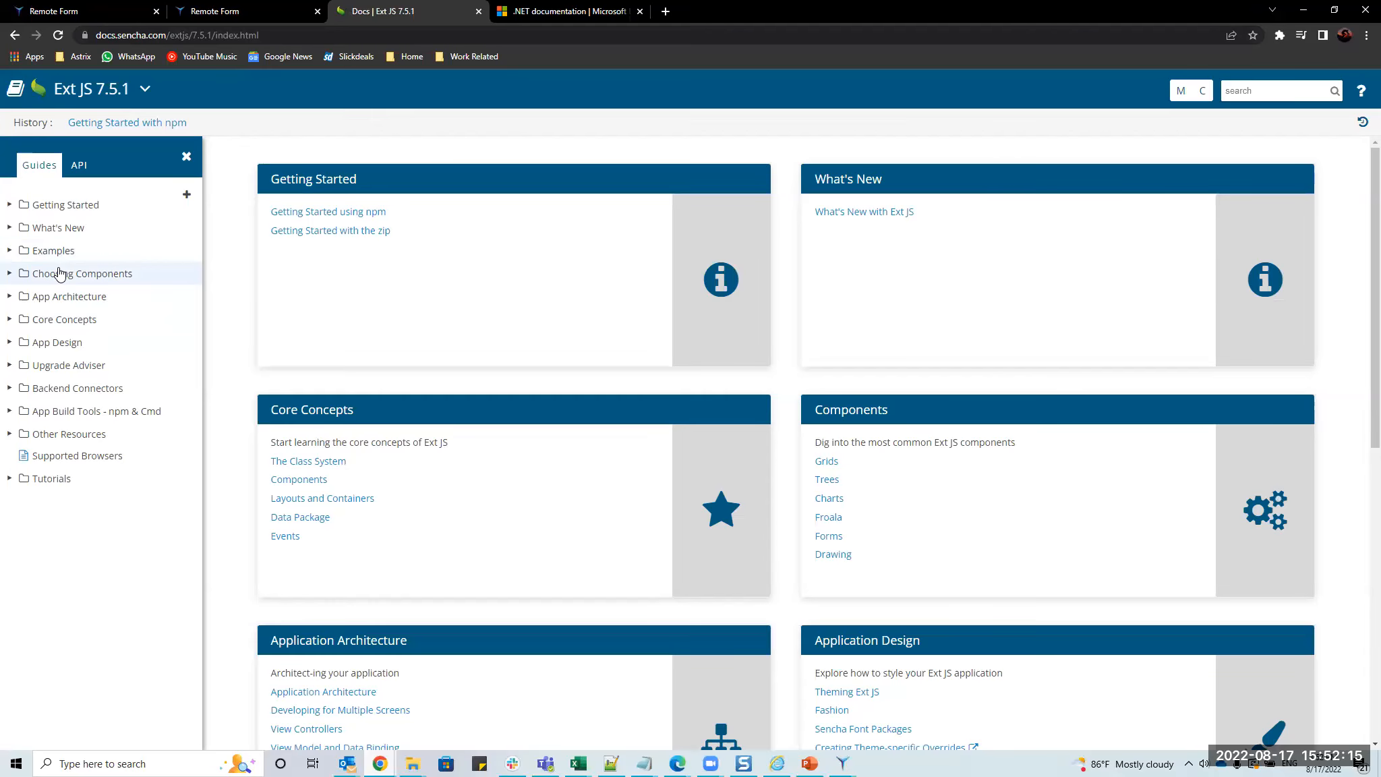
{"action": "left_click", "coordinate": [827, 460]}
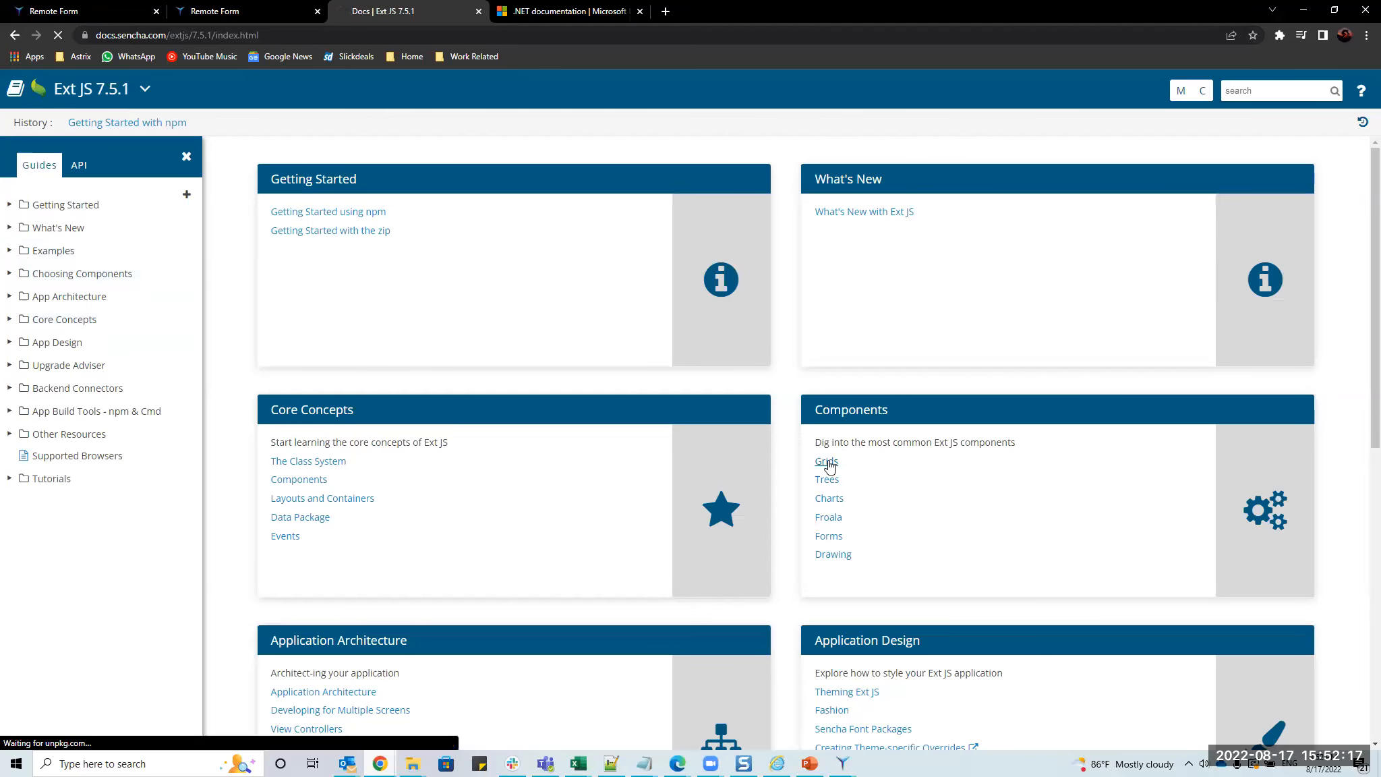
Search the web for "sencha kitchen sink" and open the Ext JS 7.5.1 Kitchen Sink examples.
{"action": "left_click", "coordinate": [317, 37]}
{"action": "type", "text": "sencha kitche"}
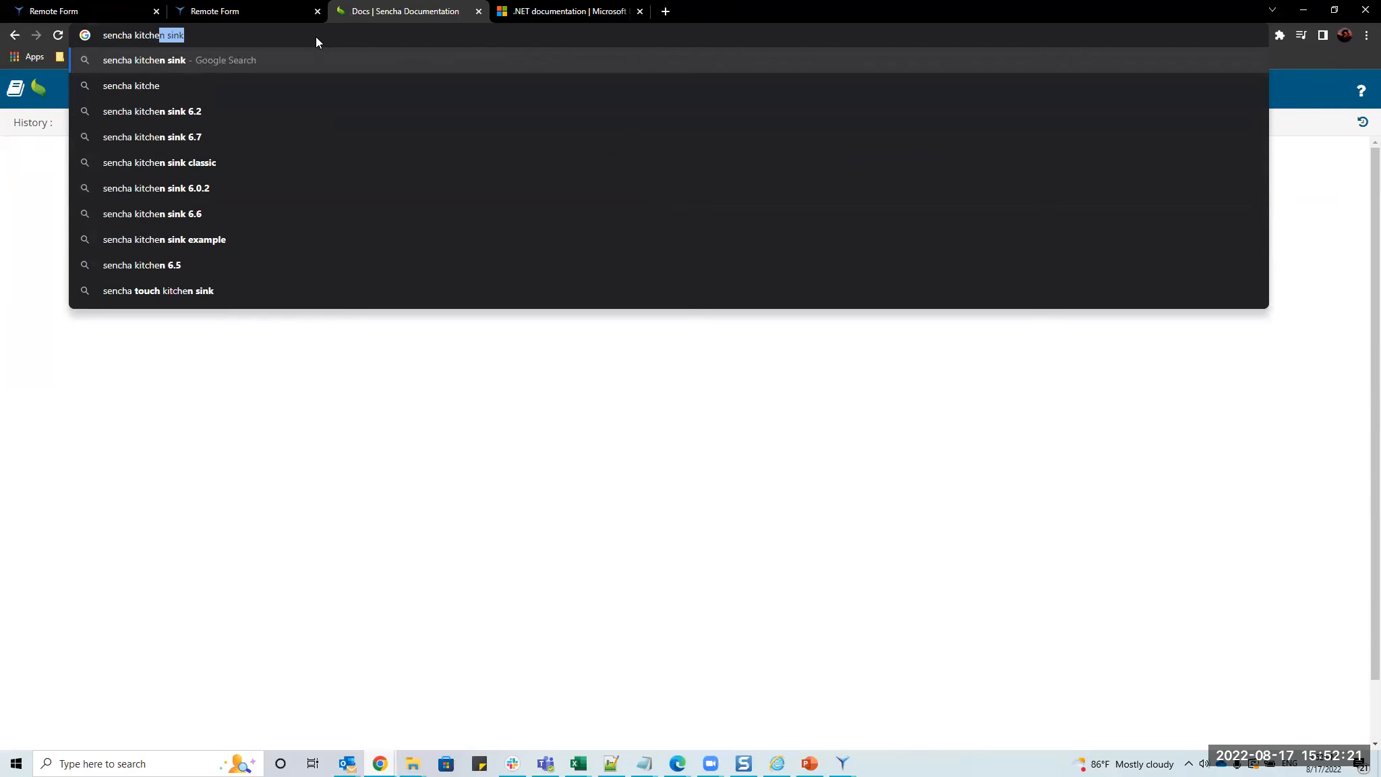
{"action": "key", "text": "Return"}
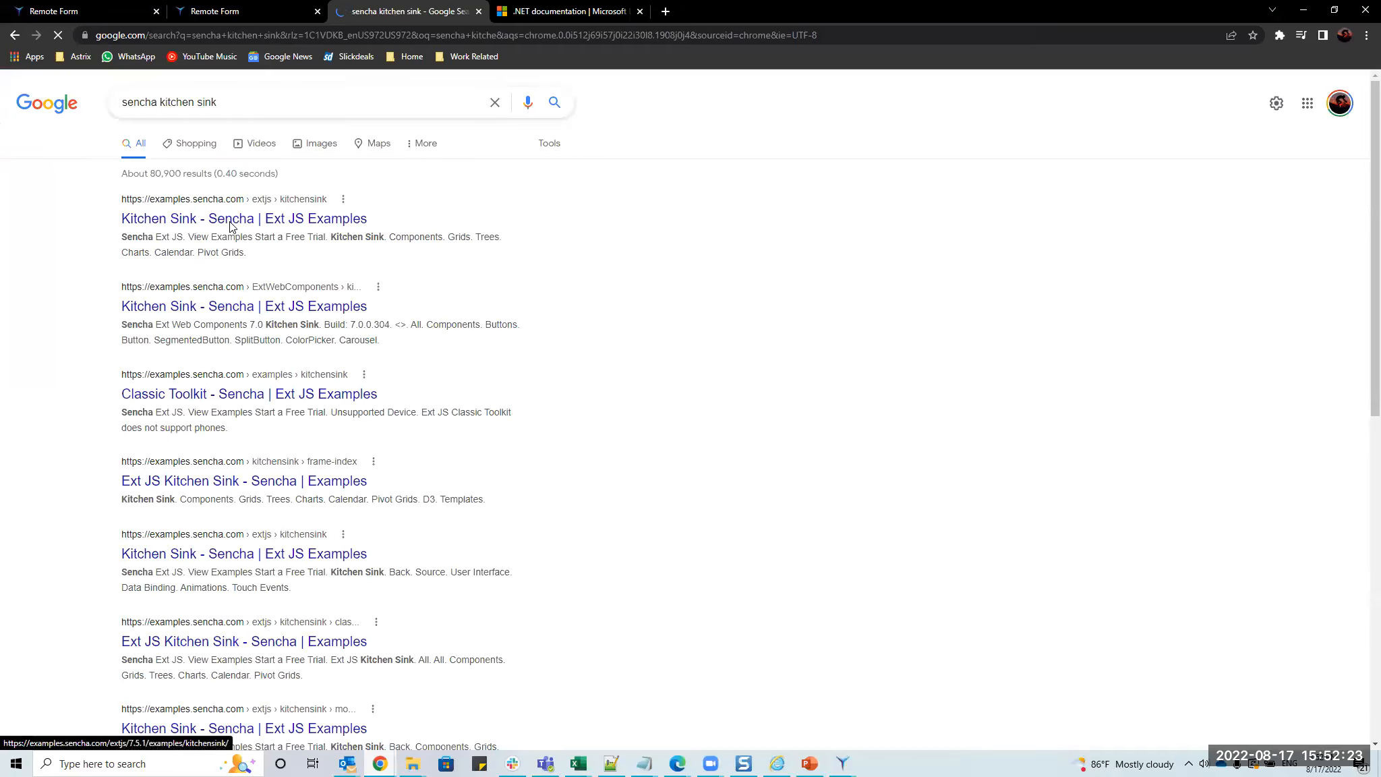
{"action": "left_click", "coordinate": [229, 227]}
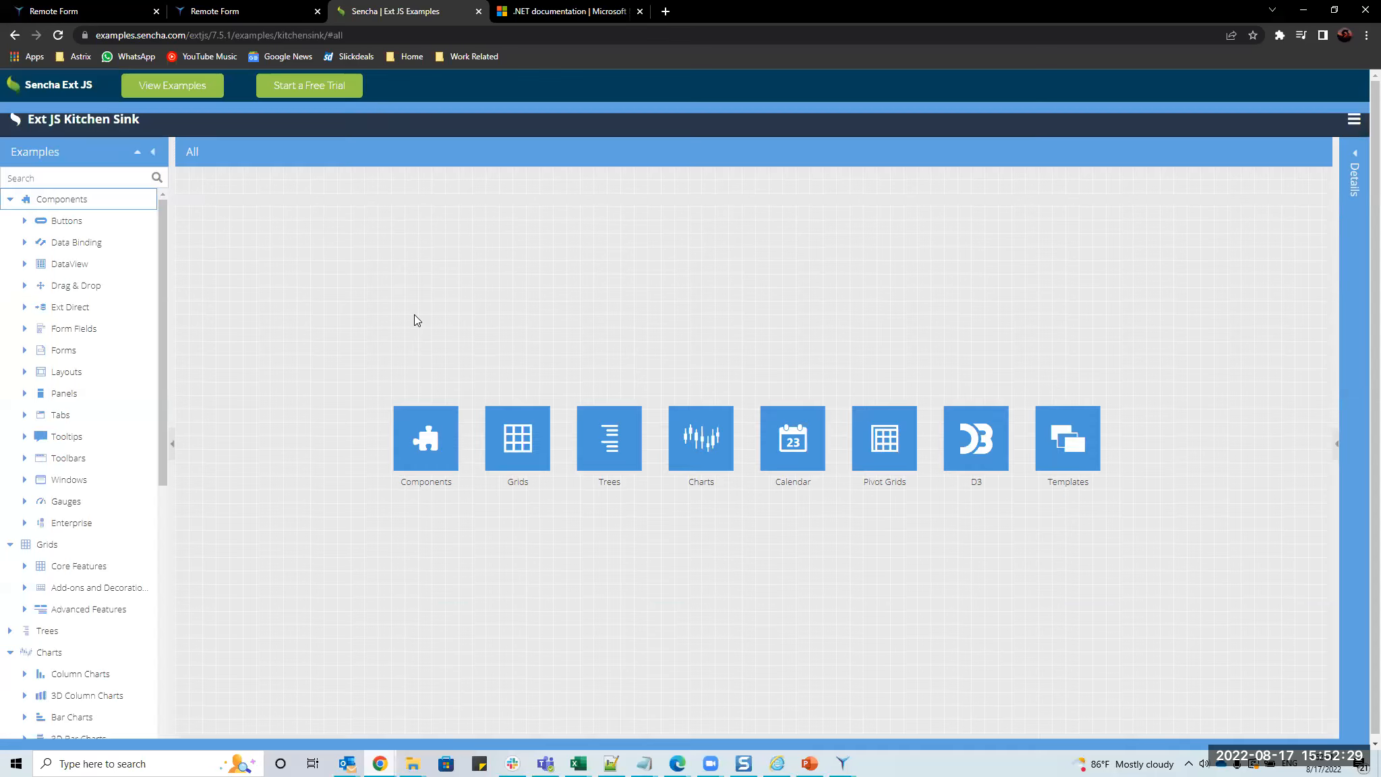
Look through the Kitchen Sink example categories, including Drag & Drop, Ext Direct and Layouts.
{"action": "scroll", "coordinate": [58, 365], "scroll_direction": "down", "scroll_amount": 1}
{"action": "scroll", "coordinate": [58, 365], "scroll_direction": "down", "scroll_amount": 6}
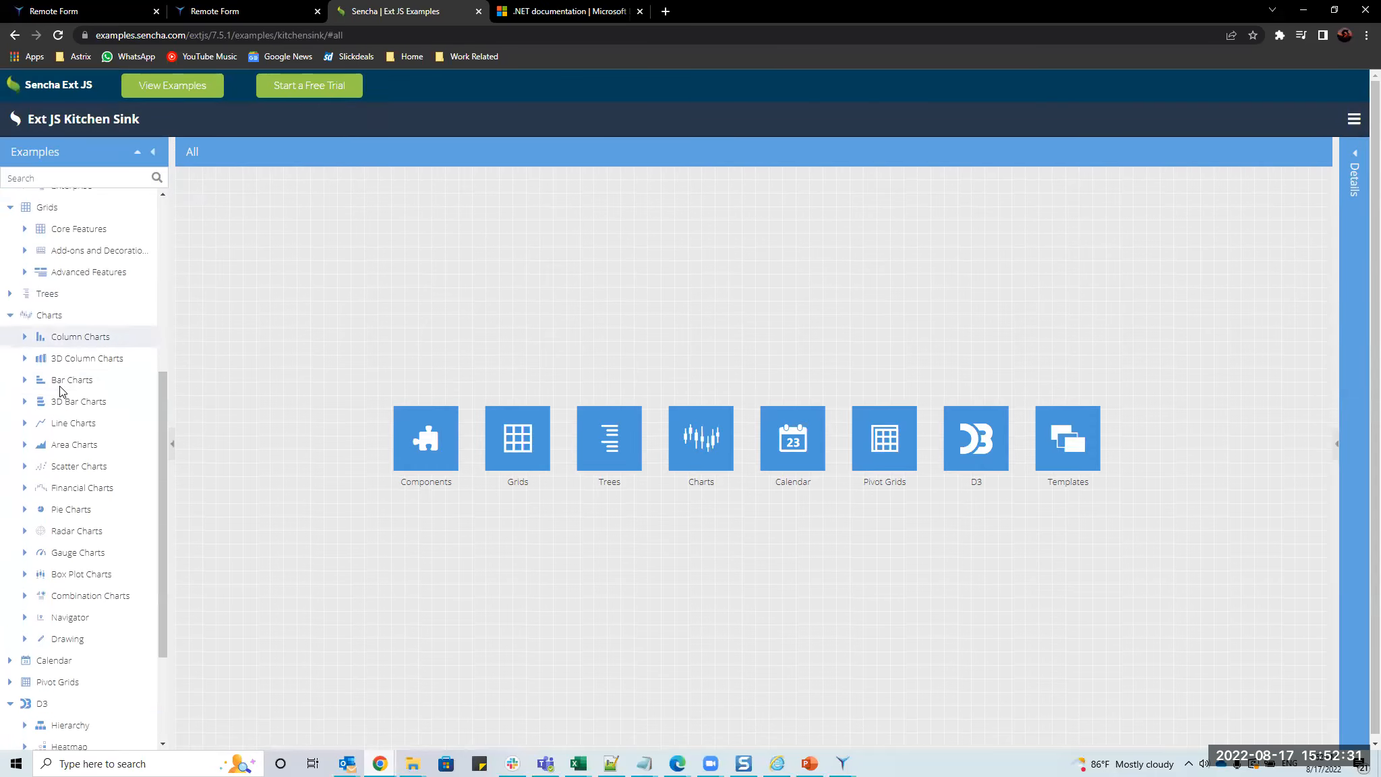
{"action": "scroll", "coordinate": [83, 566], "scroll_direction": "up", "scroll_amount": 6}
{"action": "scroll", "coordinate": [85, 539], "scroll_direction": "up", "scroll_amount": 2}
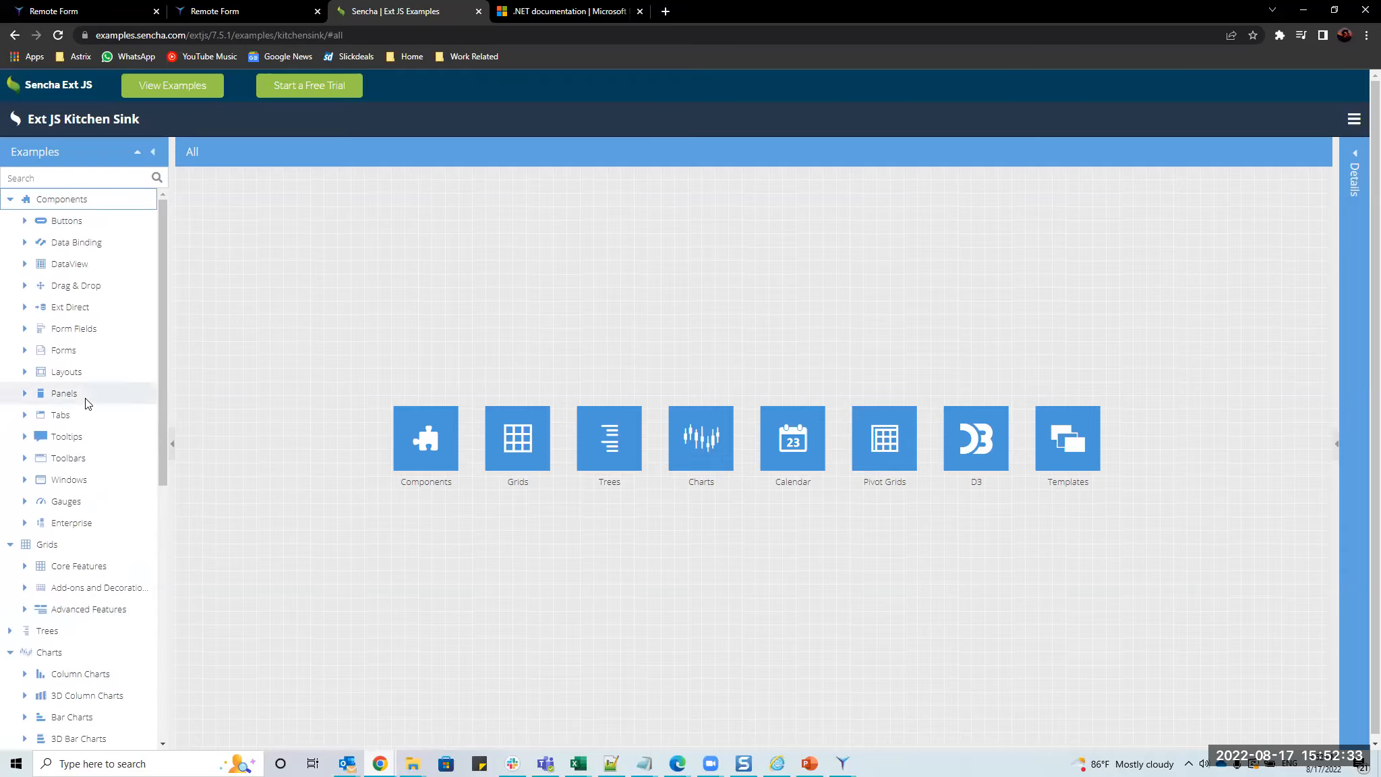
{"action": "left_click", "coordinate": [66, 287]}
{"action": "left_click", "coordinate": [71, 307]}
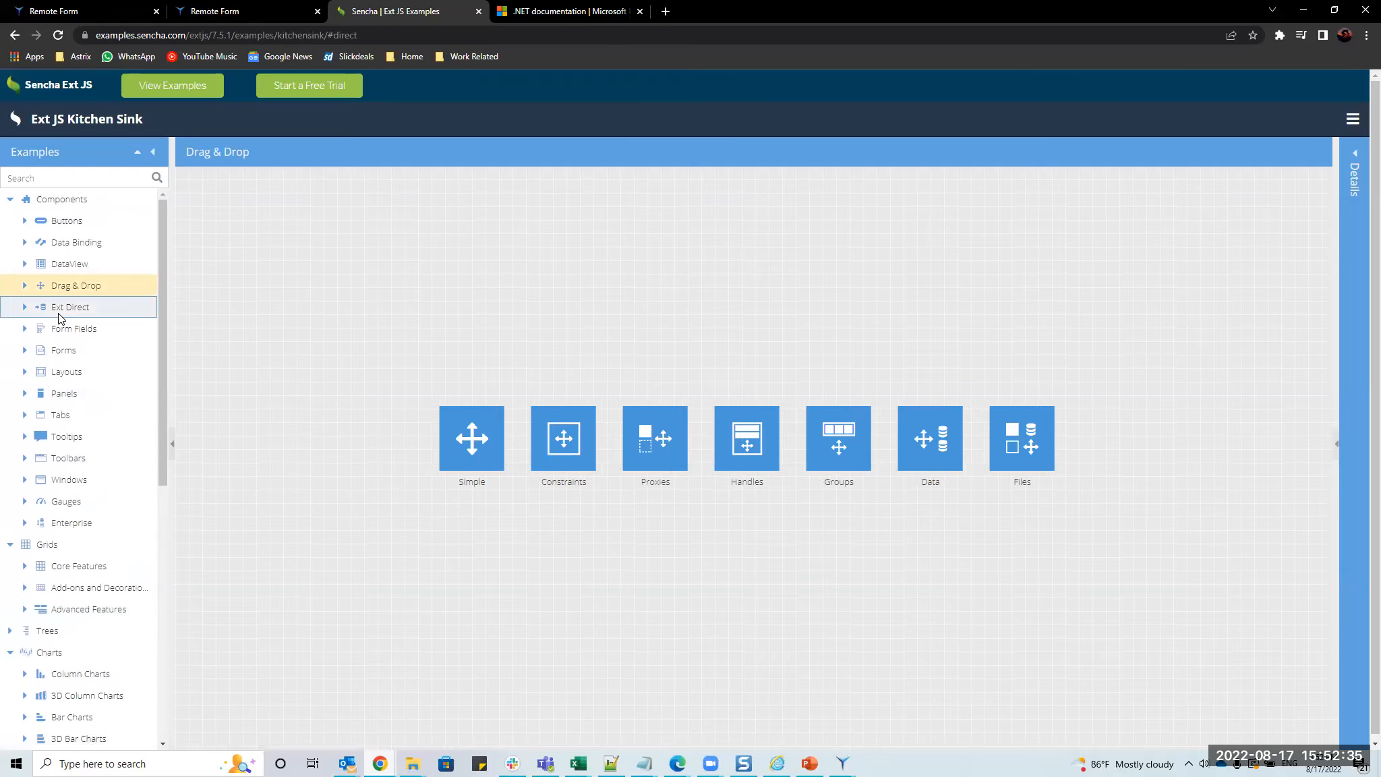
{"action": "left_click", "coordinate": [65, 372]}
{"action": "scroll", "coordinate": [47, 472], "scroll_direction": "down", "scroll_amount": 1}
View the Basic Gauge and Needle Gauge examples and highlight the Ext JS Kitchen Sink title.
{"action": "left_click", "coordinate": [62, 434]}
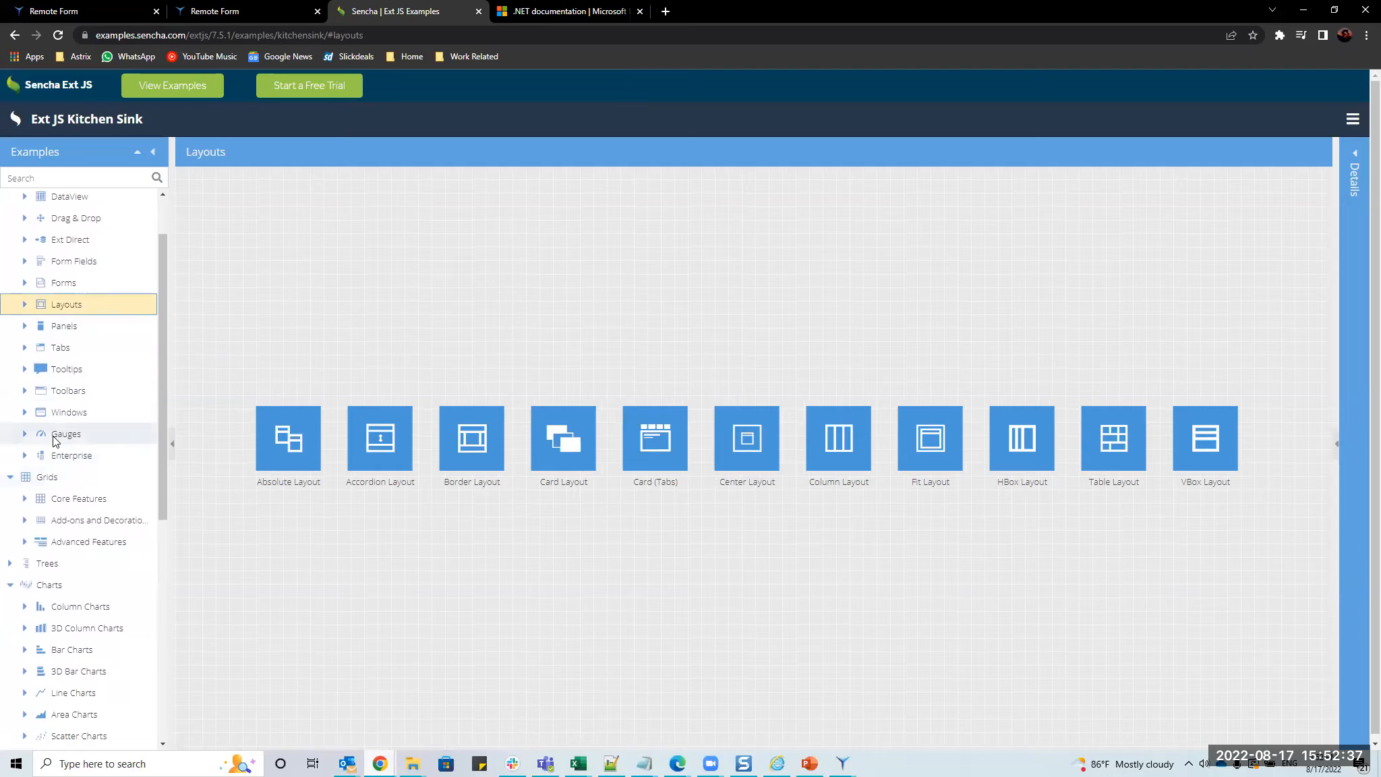
{"action": "left_click", "coordinate": [25, 434]}
{"action": "left_click", "coordinate": [81, 456]}
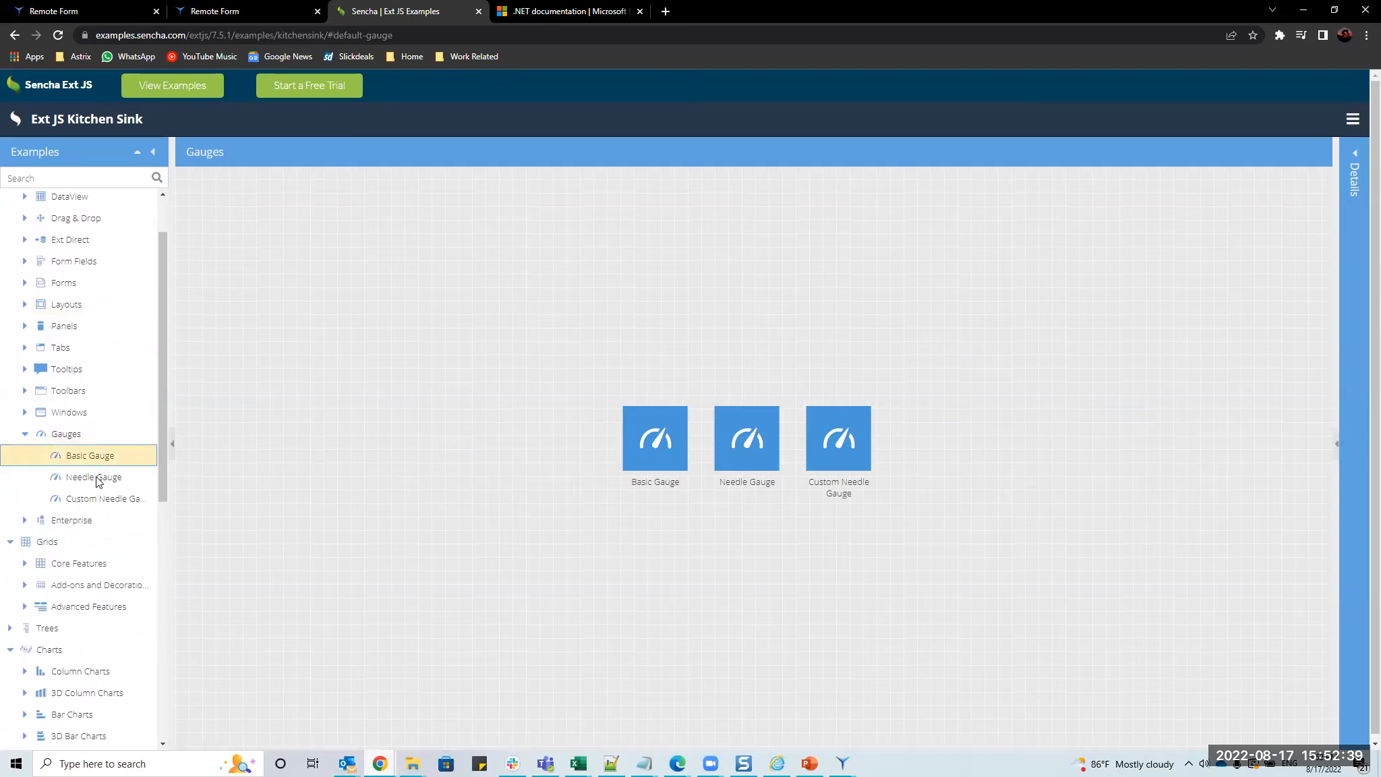
{"action": "left_click", "coordinate": [94, 477]}
{"action": "scroll", "coordinate": [68, 499], "scroll_direction": "down", "scroll_amount": 8}
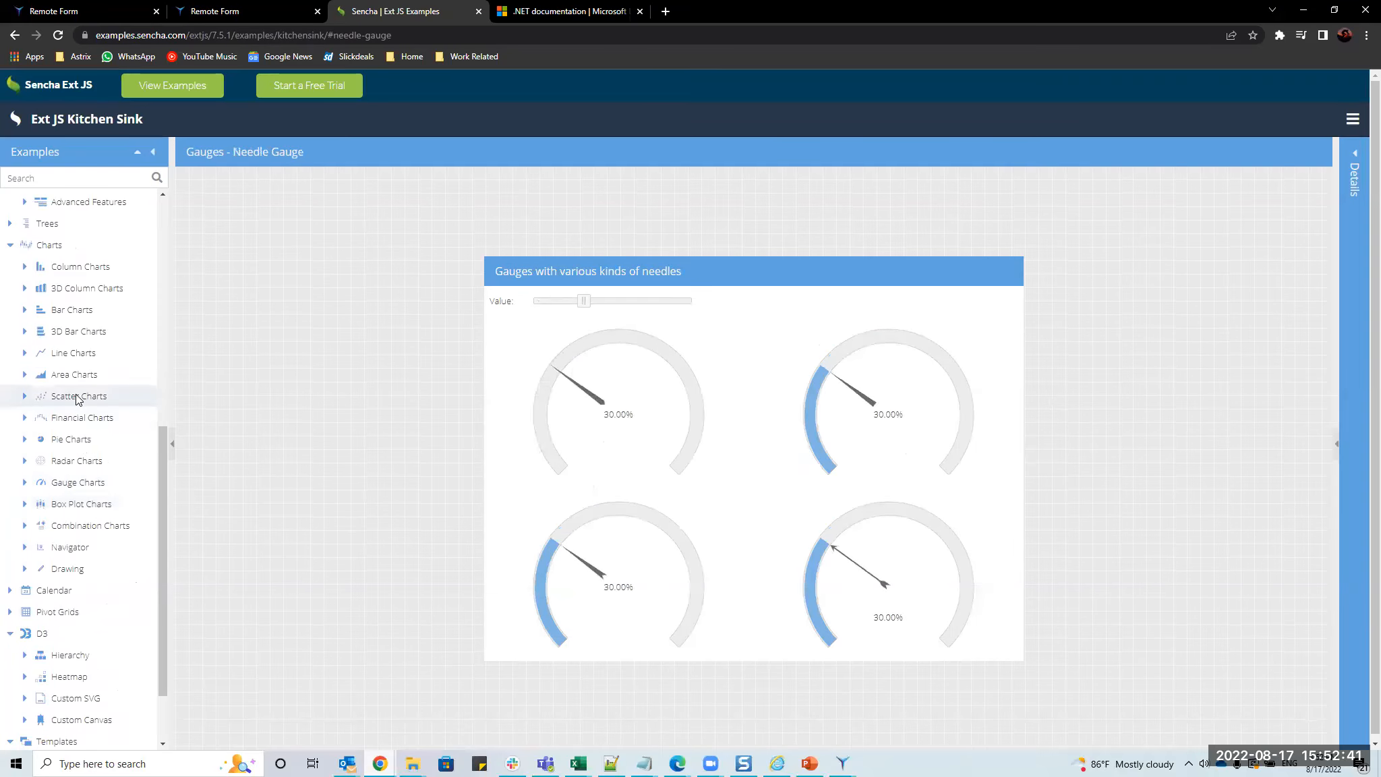
{"action": "scroll", "coordinate": [74, 472], "scroll_direction": "up", "scroll_amount": 9}
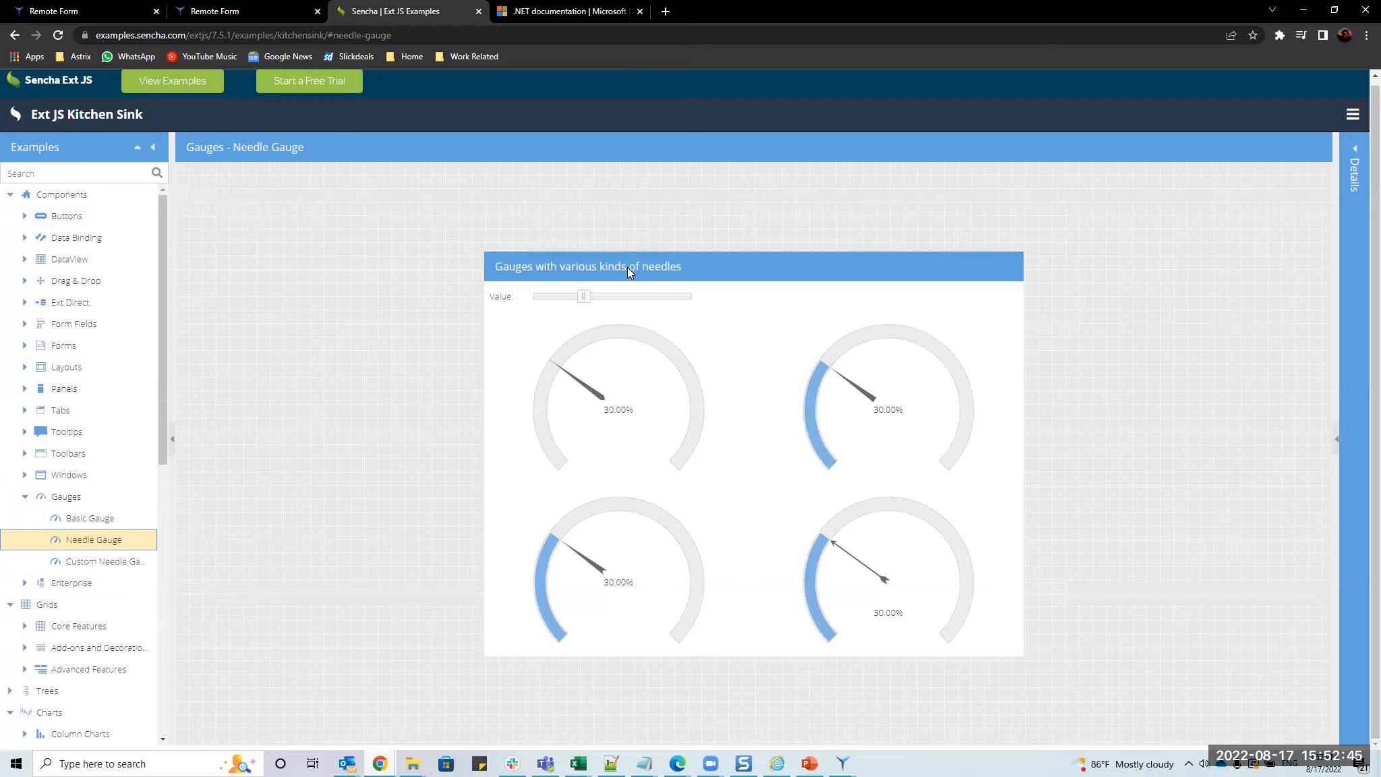
{"action": "left_click_drag", "start_coordinate": [31, 115], "coordinate": [123, 115]}
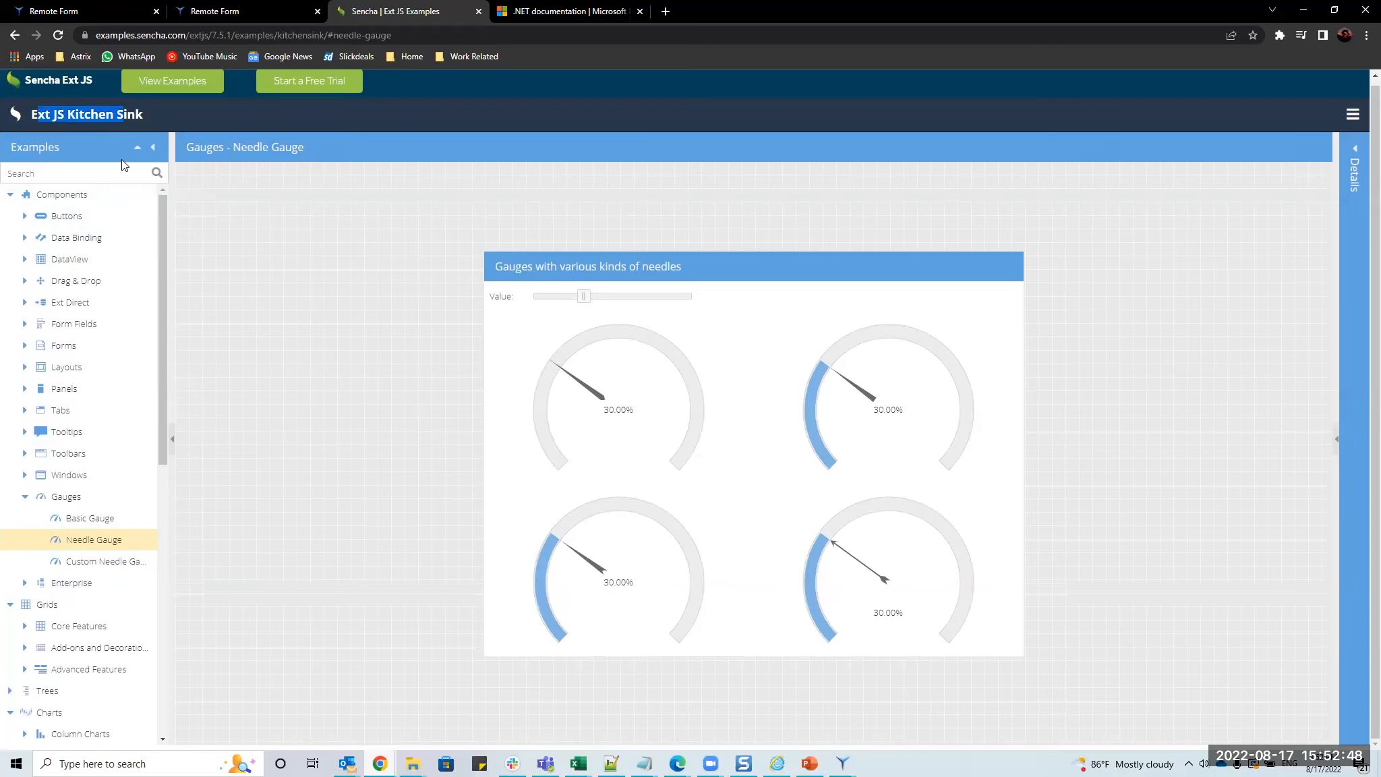
Switch to XFD Designer, place a trial HTML Button beside the button panel on the MATERIAL_TYPES_RM form, and delete it.
{"action": "left_click", "coordinate": [842, 764]}
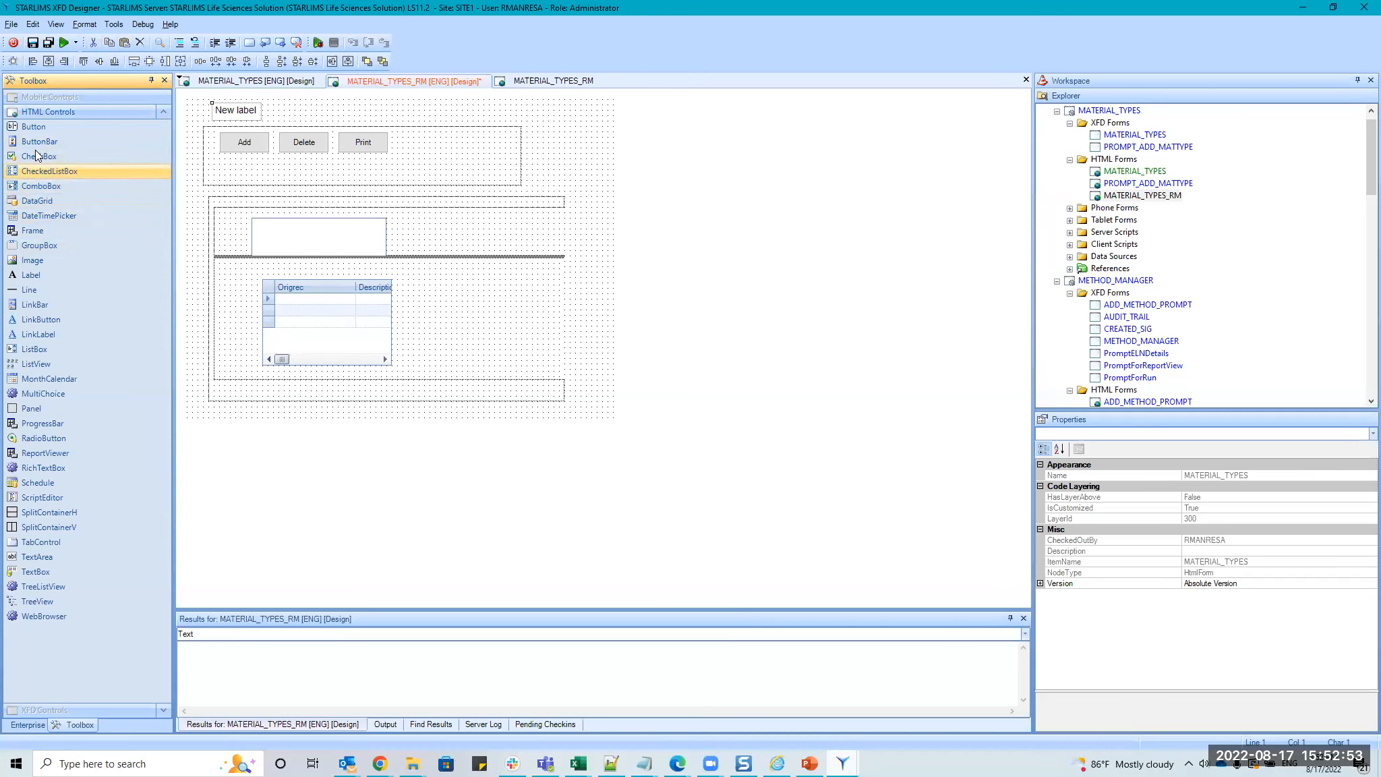
{"action": "left_click", "coordinate": [37, 128]}
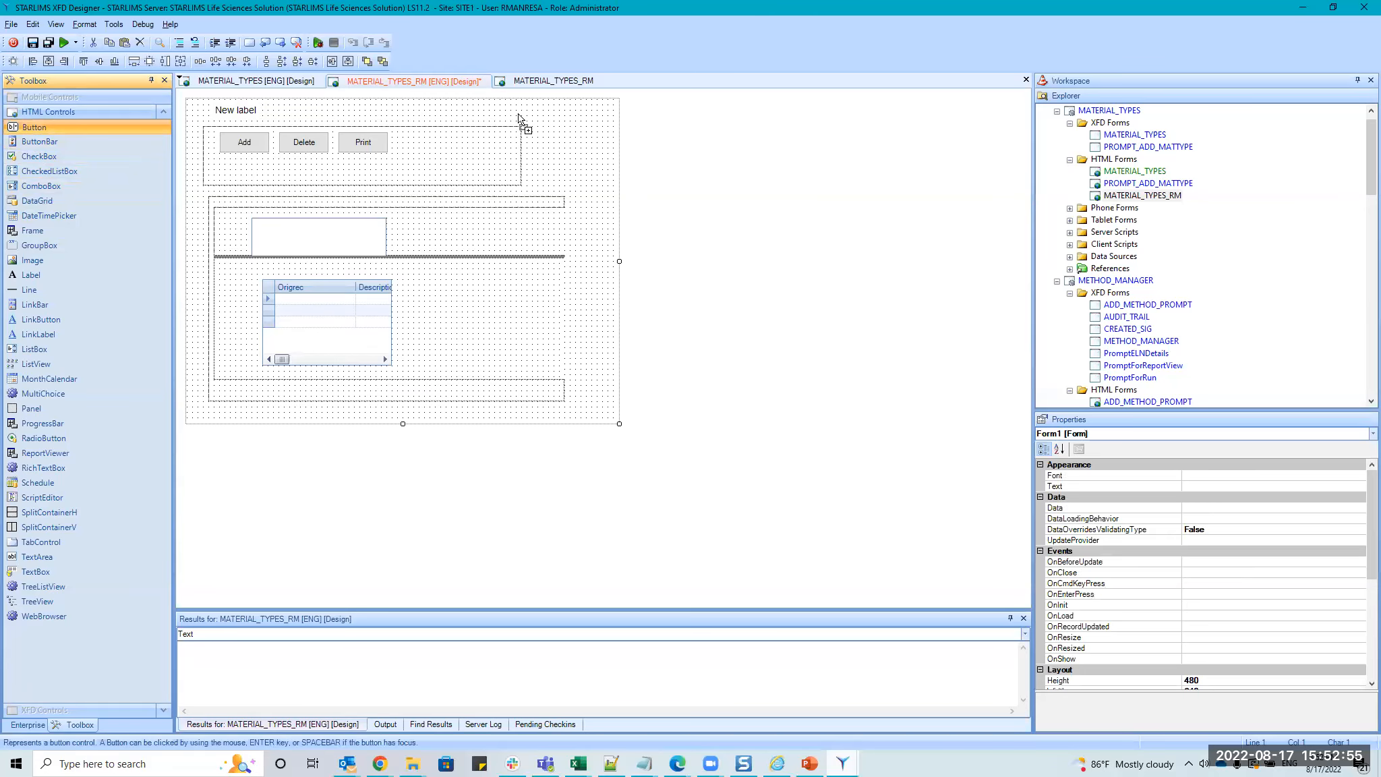
{"action": "left_click", "coordinate": [563, 122]}
{"action": "left_click_drag", "start_coordinate": [579, 129], "coordinate": [557, 129]}
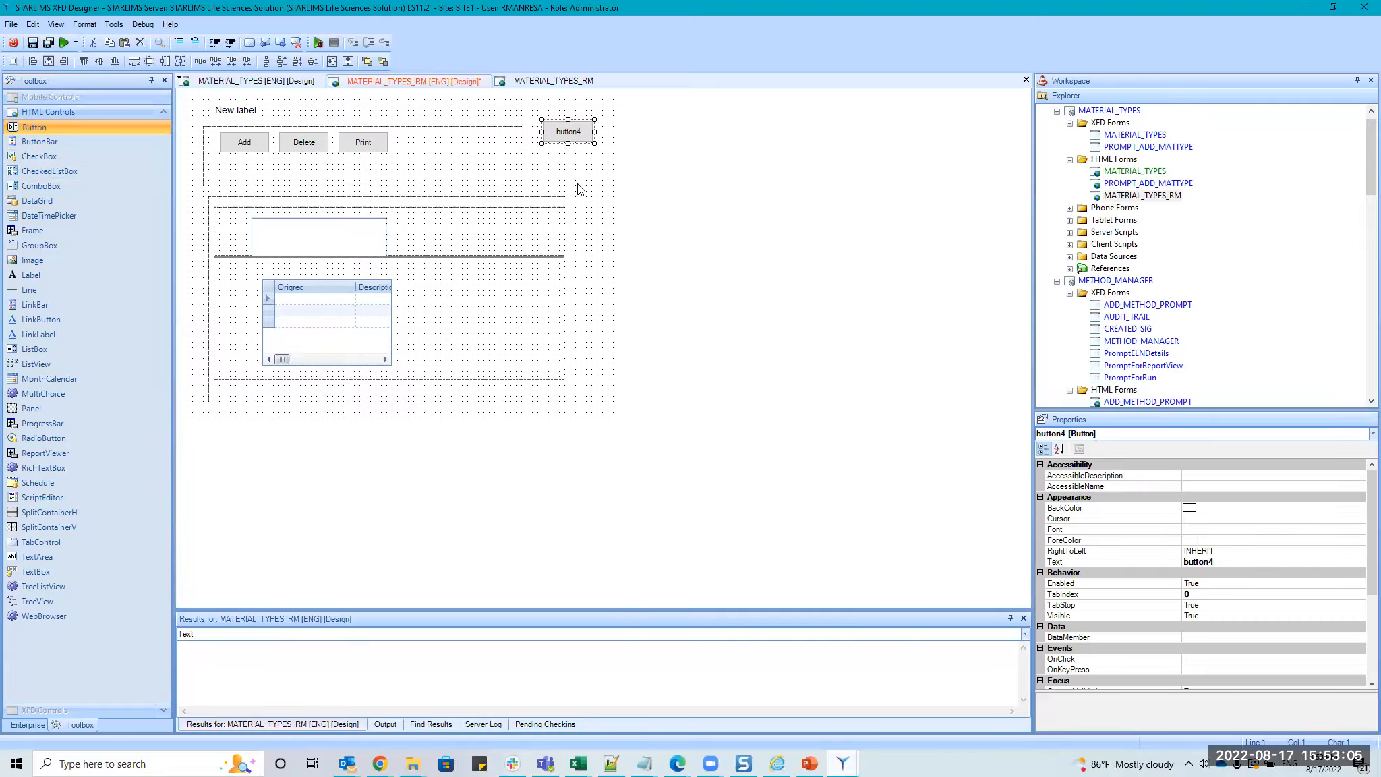
{"action": "key", "text": "Delete"}
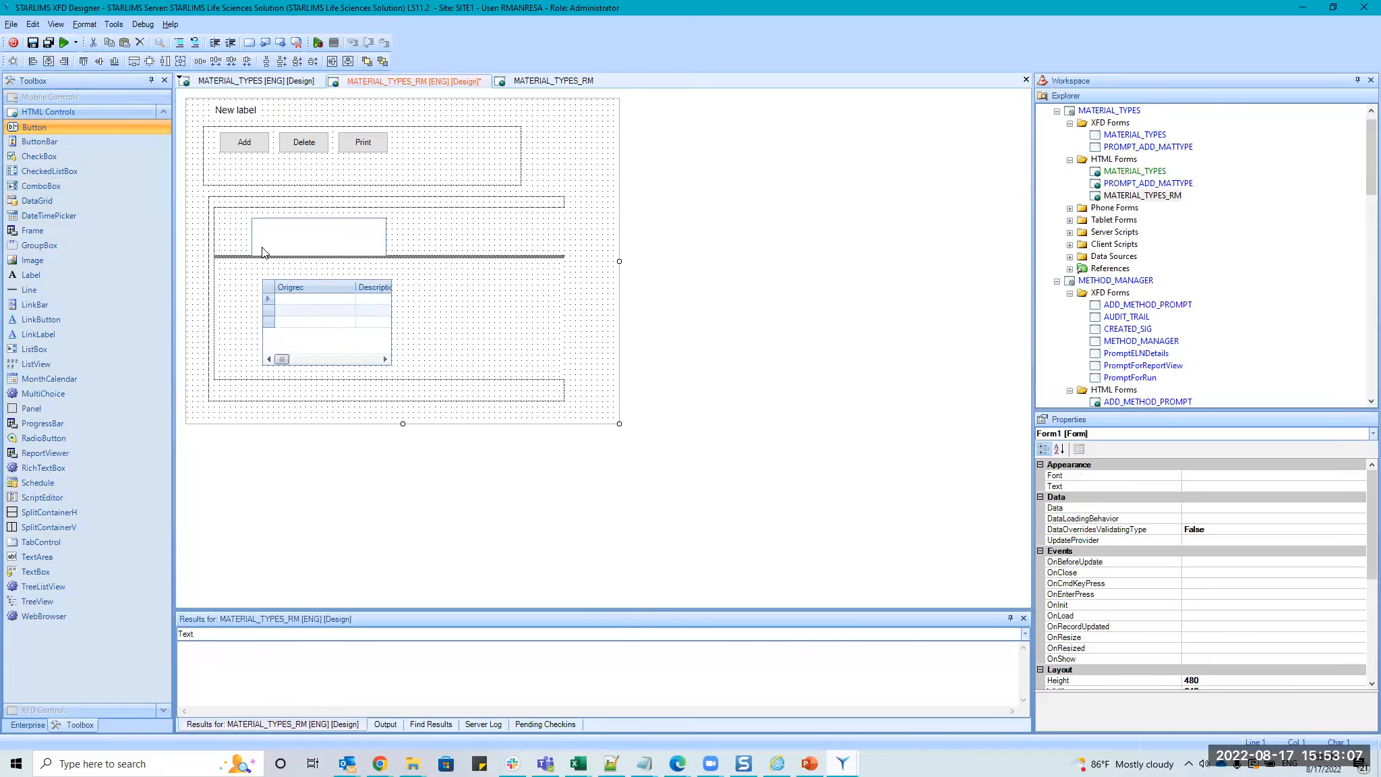
Switch to PowerPoint and page from the Sencha ExtJS slide through the Designer slides to slide 40.
{"action": "left_click", "coordinate": [809, 763]}
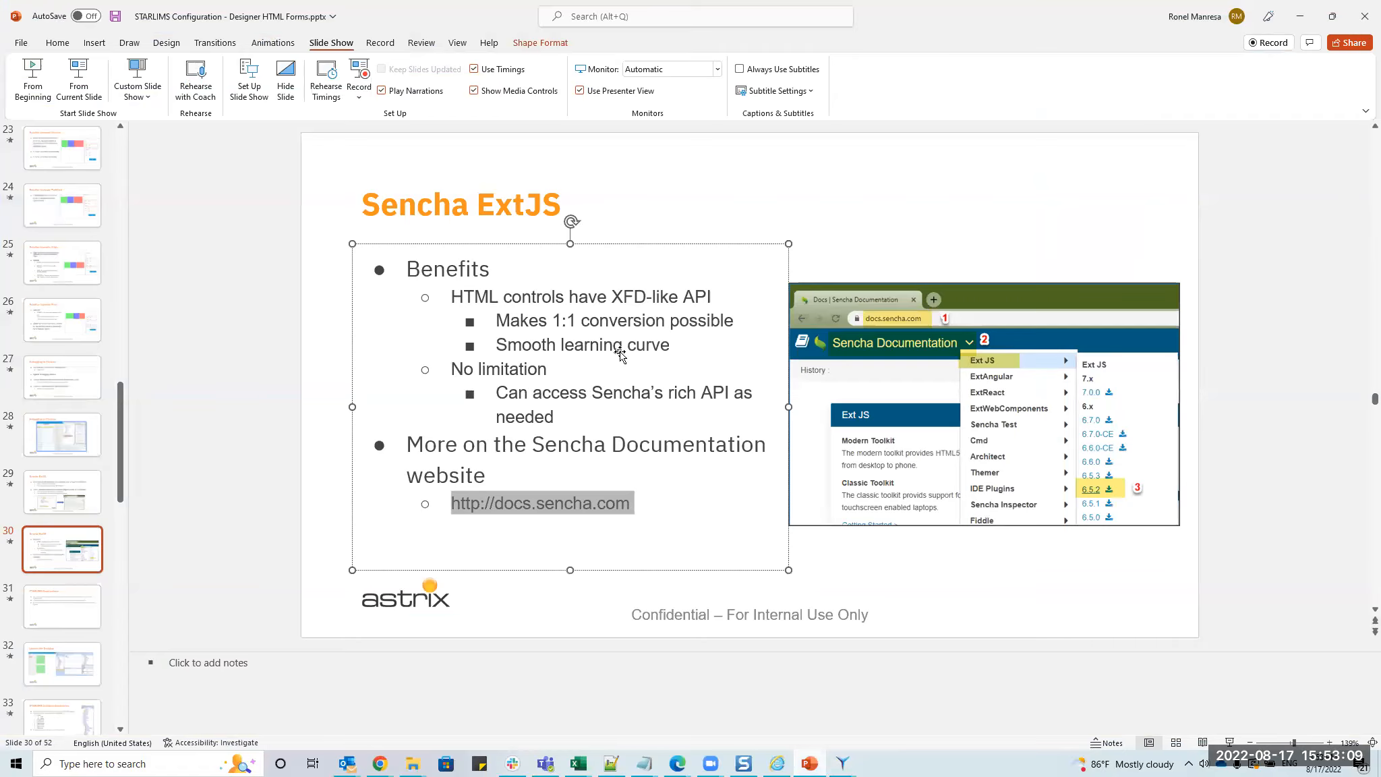
{"action": "left_click", "coordinate": [74, 561]}
{"action": "left_click", "coordinate": [93, 599]}
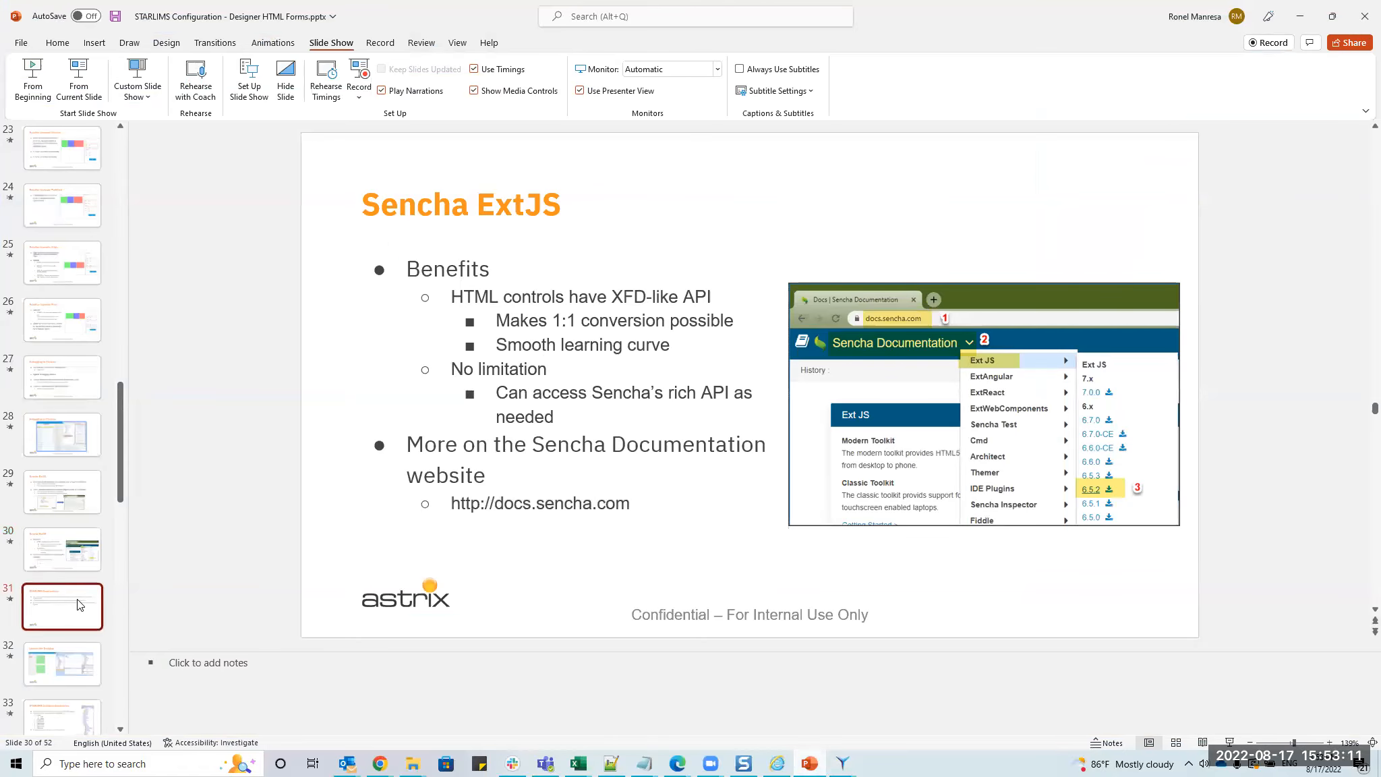
{"action": "key", "text": "Down"}
{"action": "key", "text": "Up"}
{"action": "key", "text": "Down"}
{"action": "key", "text": "Down"}
{"action": "key", "text": "Down"}
{"action": "key", "text": "Down"}
{"action": "key", "text": "Down"}
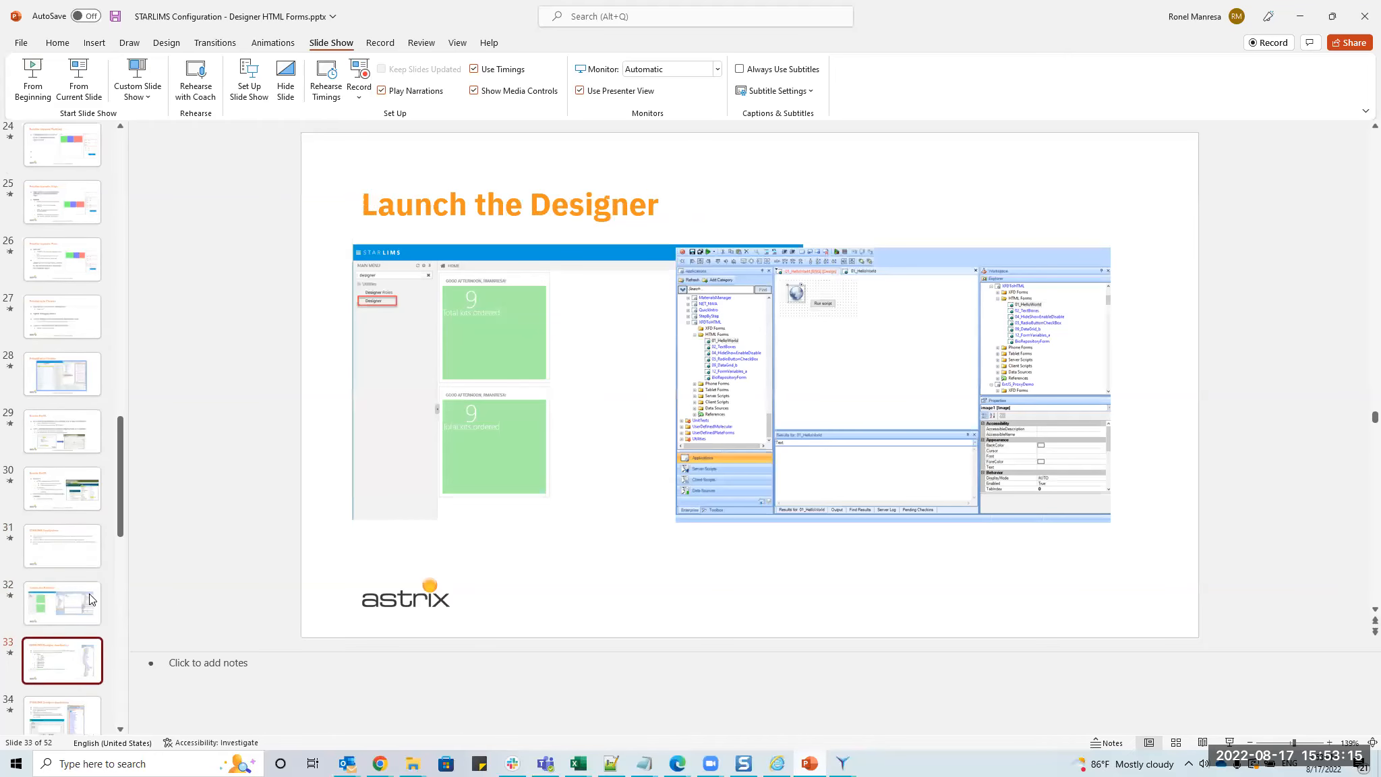
{"action": "key", "text": "Down"}
{"action": "key", "text": "Down"}
{"action": "key", "text": "Down"}
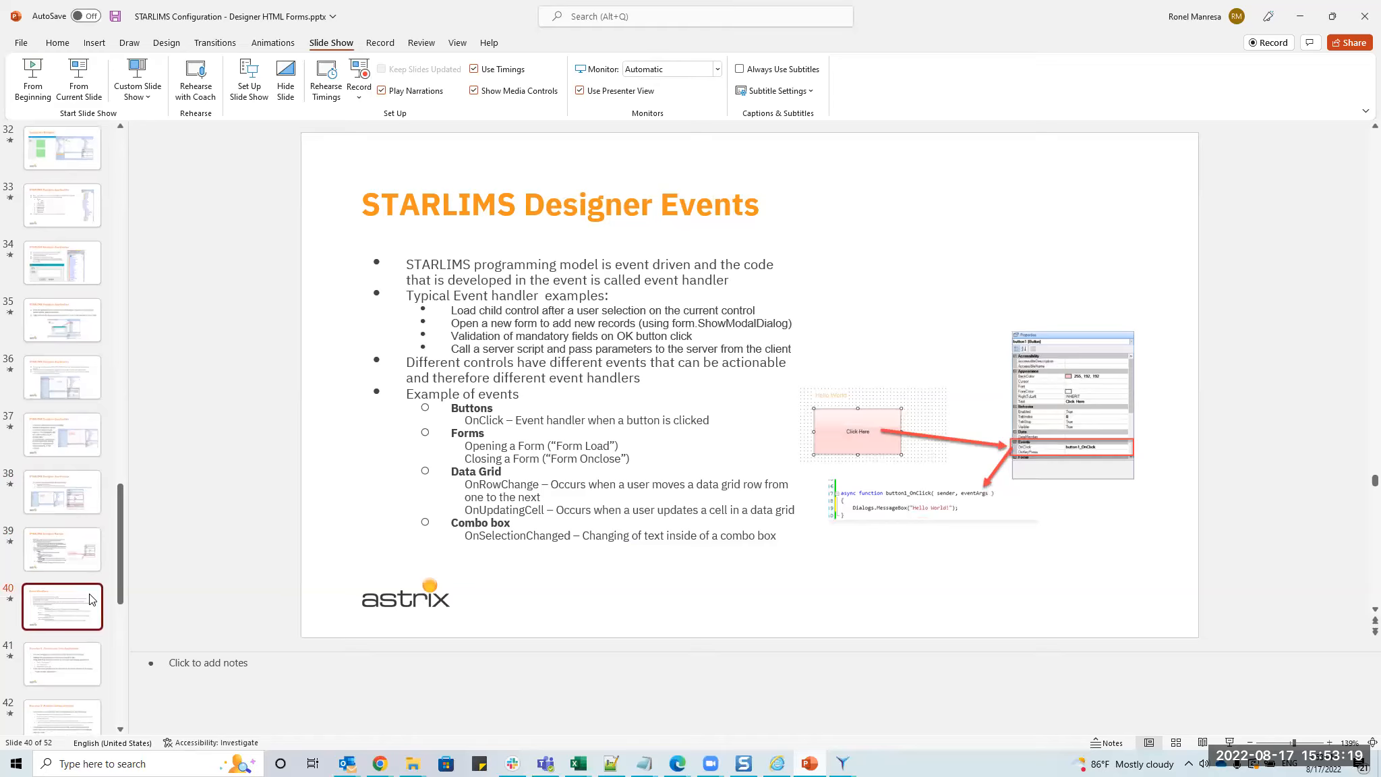
Advance the presentation to slide 43, "Exercise 2: Remote add using numbers".
{"action": "key", "text": "Down"}
{"action": "key", "text": "Down"}
{"action": "key", "text": "Up"}
{"action": "key", "text": "Up"}
{"action": "key", "text": "Down"}
{"action": "key", "text": "Down"}
{"action": "key", "text": "Down"}
{"action": "key", "text": "Down"}
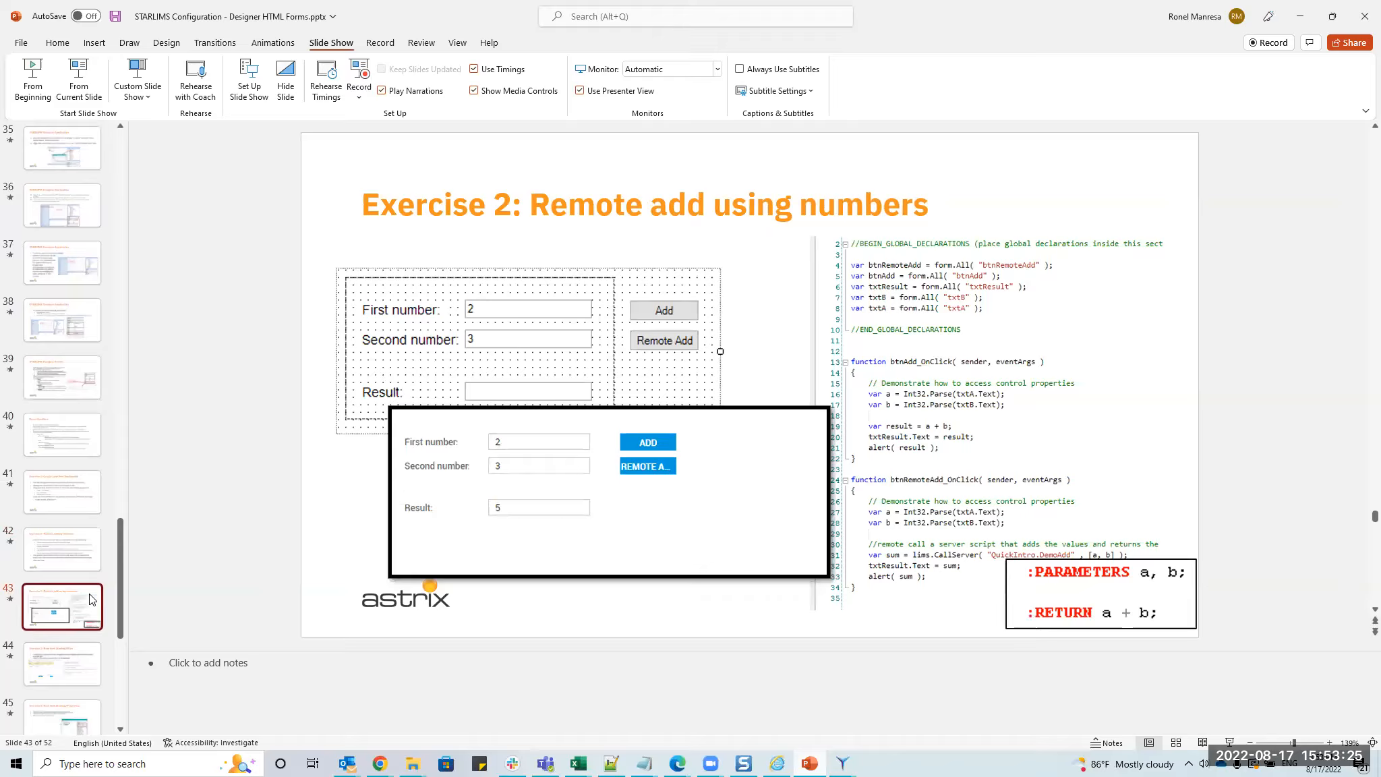
{"action": "left_click", "coordinate": [347, 764]}
{"action": "left_click", "coordinate": [201, 709]}
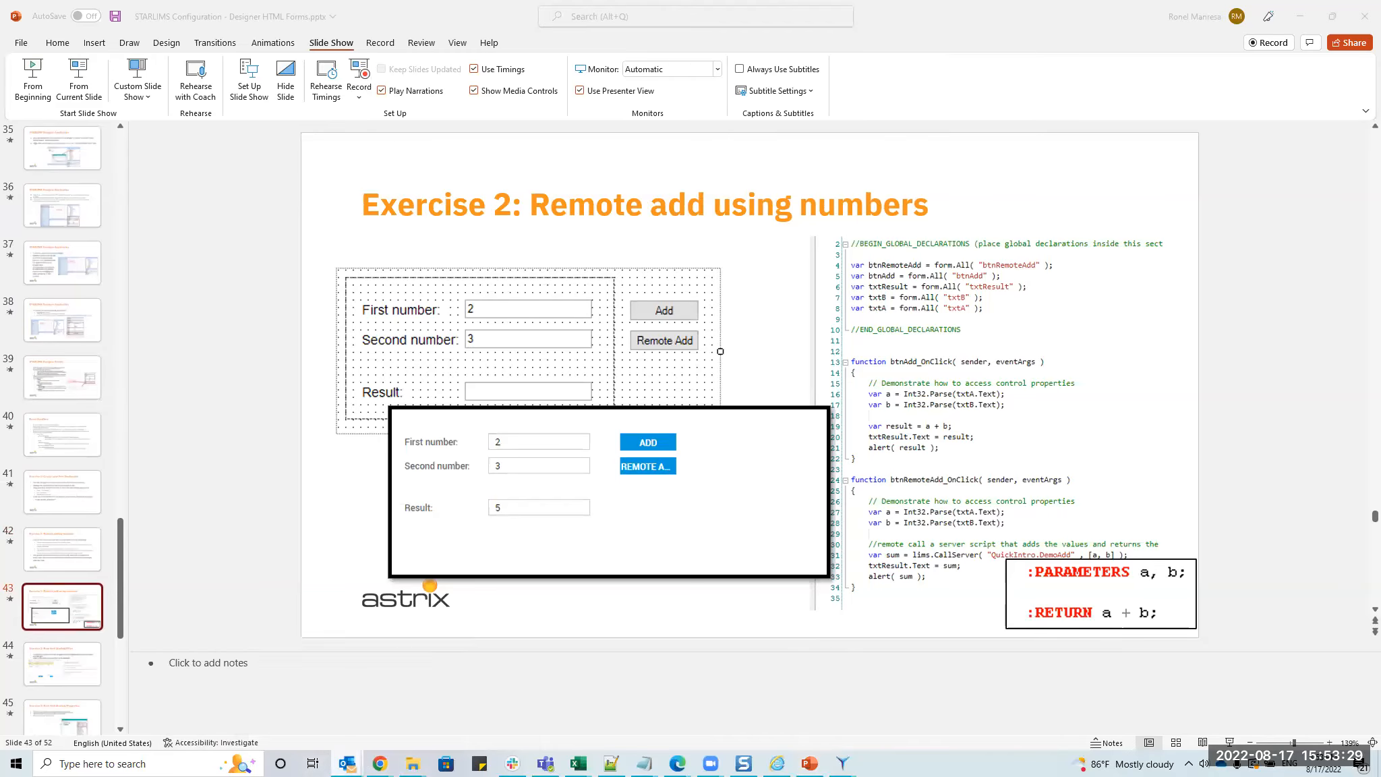